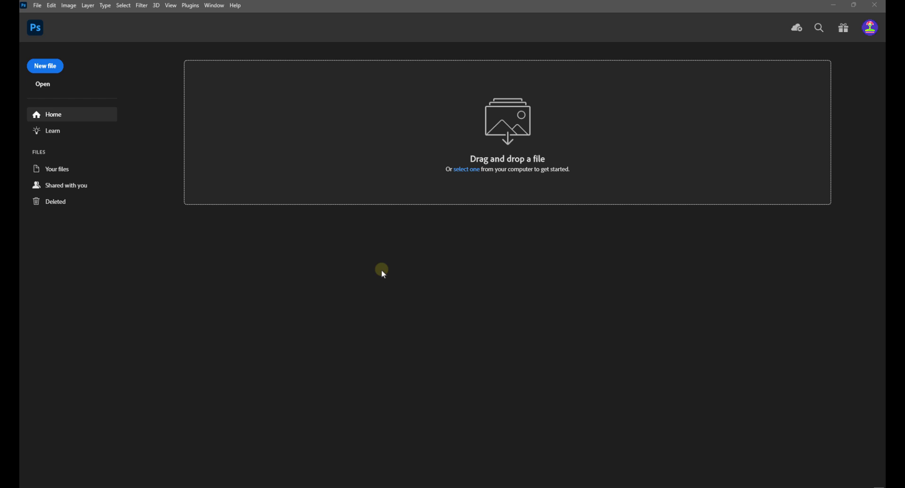
# Create a new 1000 x 1000 px document at 150 pixels/inch in RGB Color, 8 bit, with a white background
pyautogui.click(46, 69)
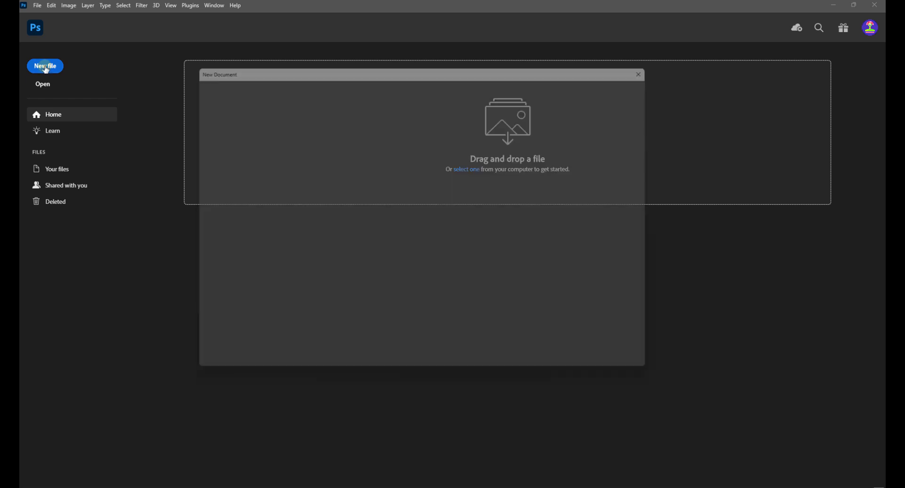
pyautogui.moveTo(391, 67); pyautogui.dragTo(399, 69)
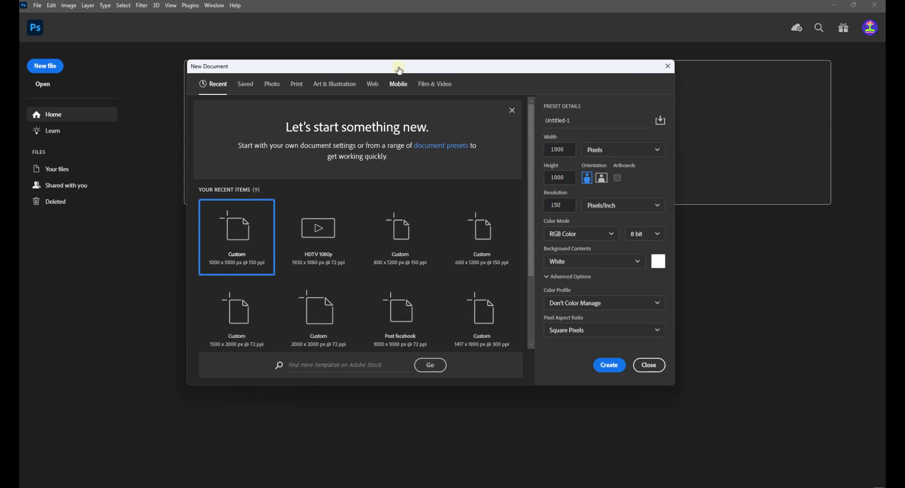
pyautogui.click(560, 149)
pyautogui.moveTo(560, 150); pyautogui.dragTo(549, 149)
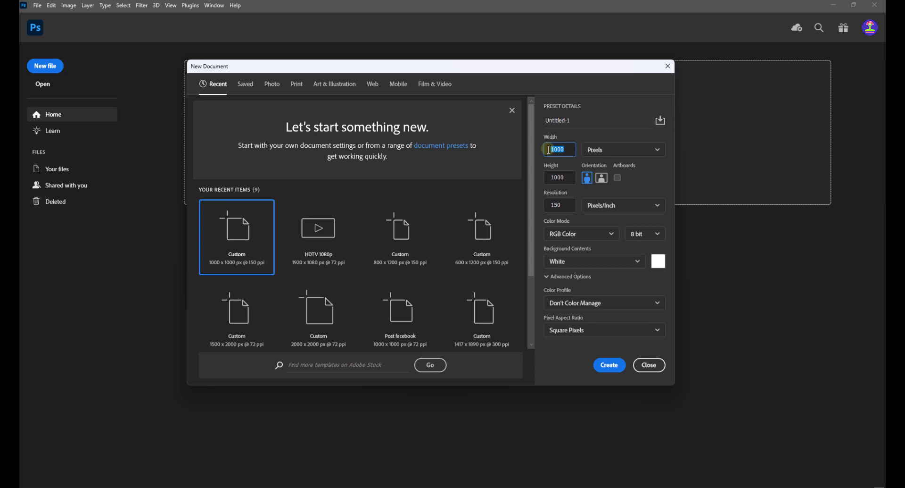
pyautogui.moveTo(561, 177); pyautogui.dragTo(545, 205)
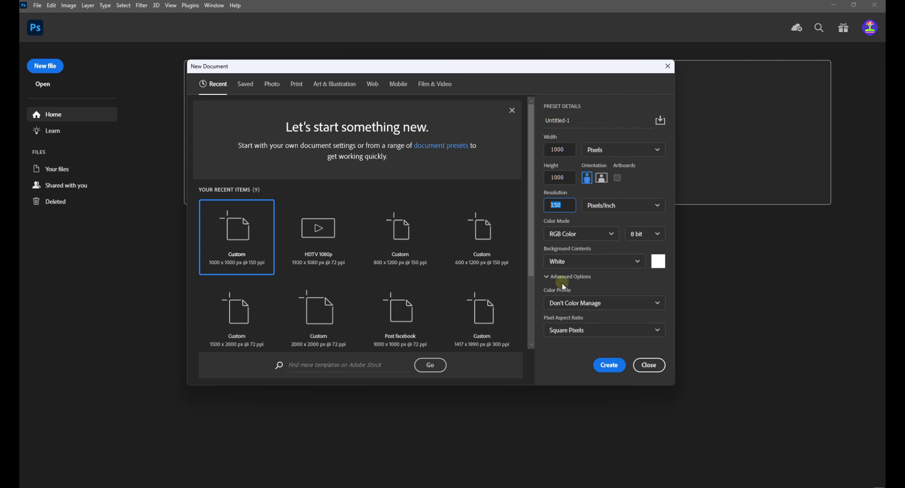
pyautogui.click(609, 366)
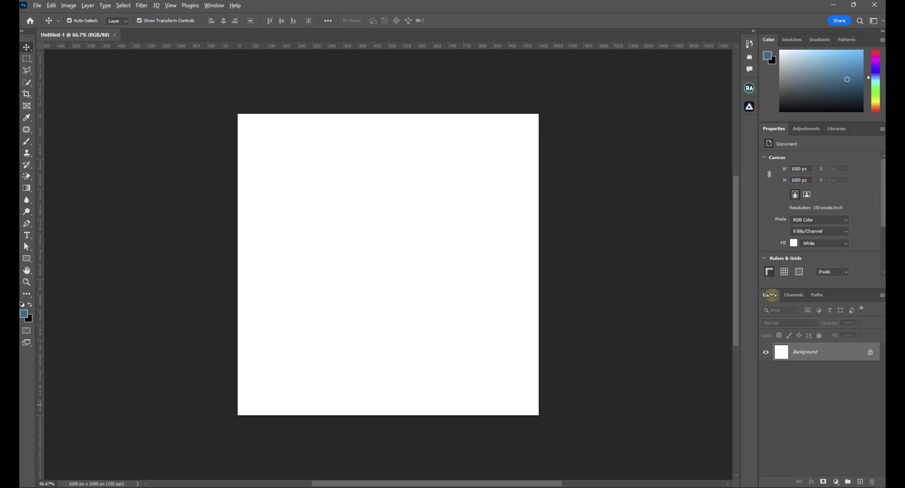
# Switch to the Tuto folder in File Explorer and open the photo close-up-attractive-carefree-young-woman-sitting-floor (1).jpg in Photoshop as its own document
pyautogui.hotkey('alt', 'Tab')
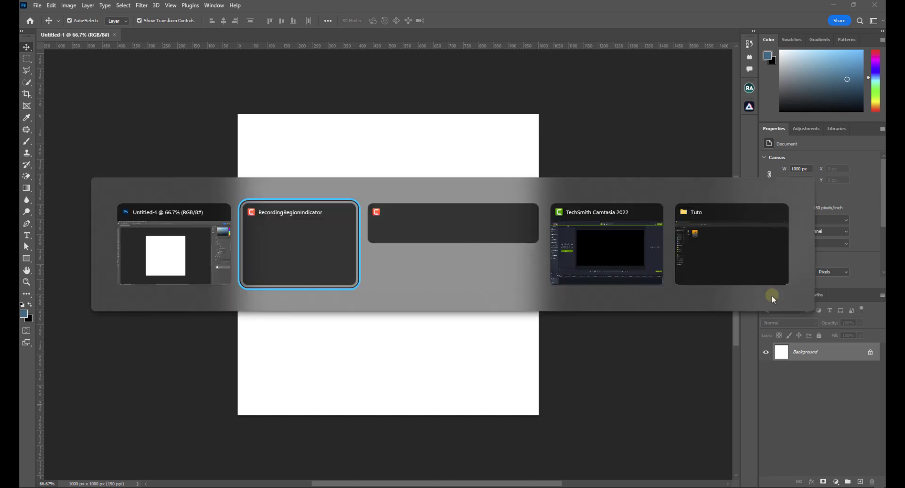
pyautogui.press('Tab')
pyautogui.press('Tab')
pyautogui.press('Tab')
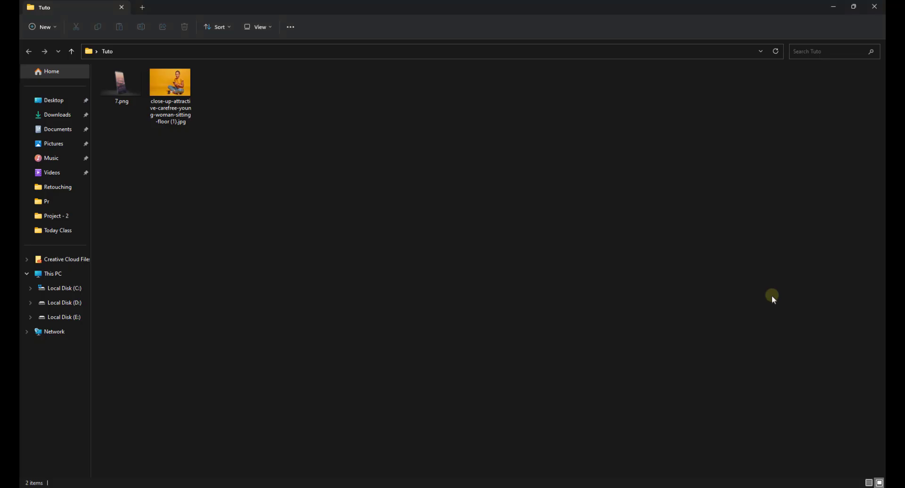
pyautogui.press('Right')
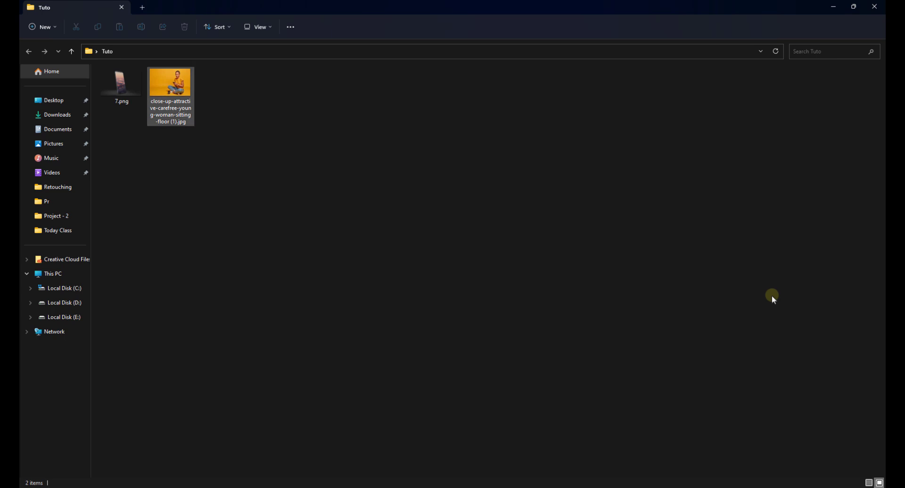
pyautogui.moveTo(182, 92); pyautogui.dragTo(455, 37)
pyautogui.hotkey('alt', 'Tab')
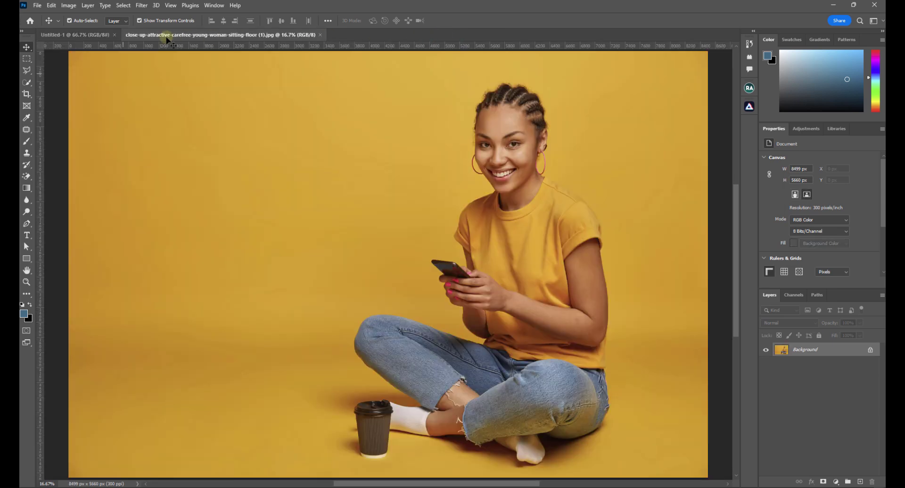
# Copy the photo of the sitting woman from its own document into the blank Untitled-1 document as a layer
pyautogui.click(95, 36)
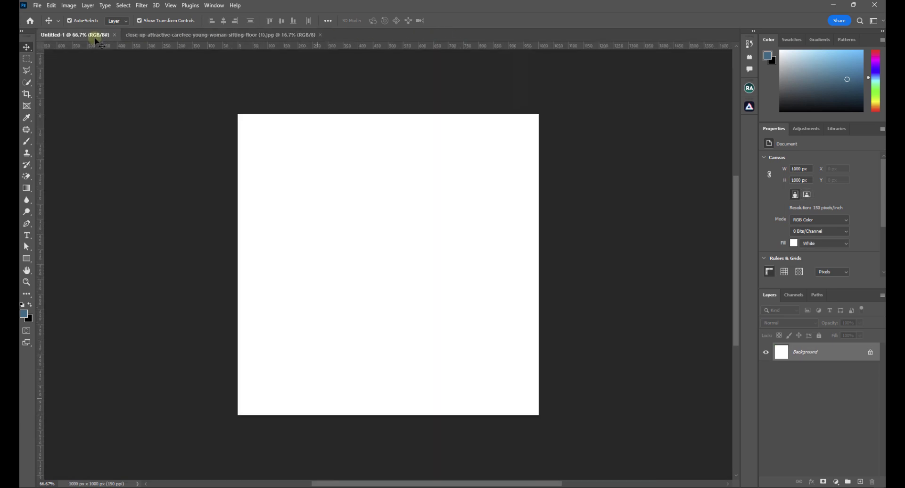
pyautogui.click(281, 35)
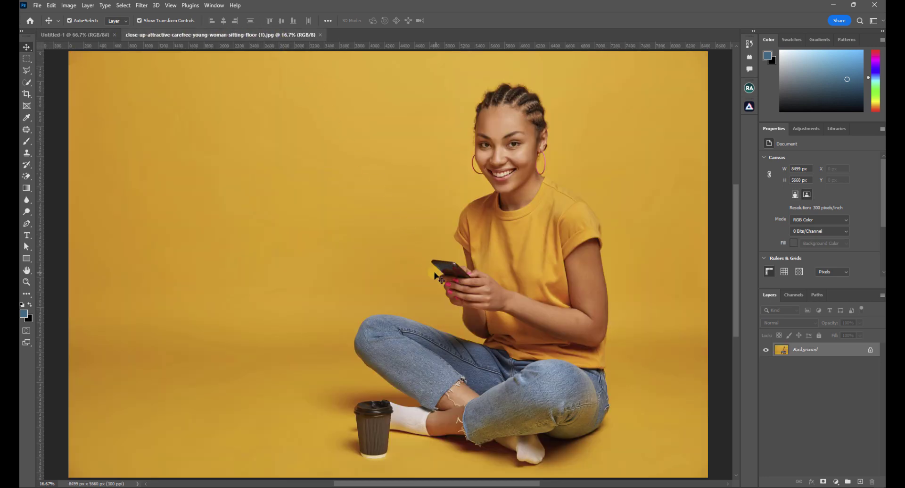
pyautogui.hotkey('ctrl', '-')
pyautogui.hotkey('ctrl', '-')
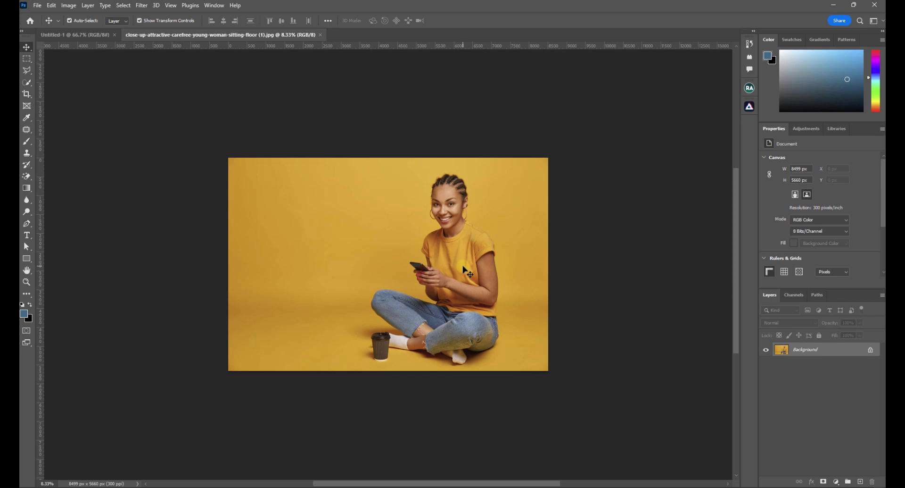
pyautogui.moveTo(467, 271); pyautogui.dragTo(358, 245)
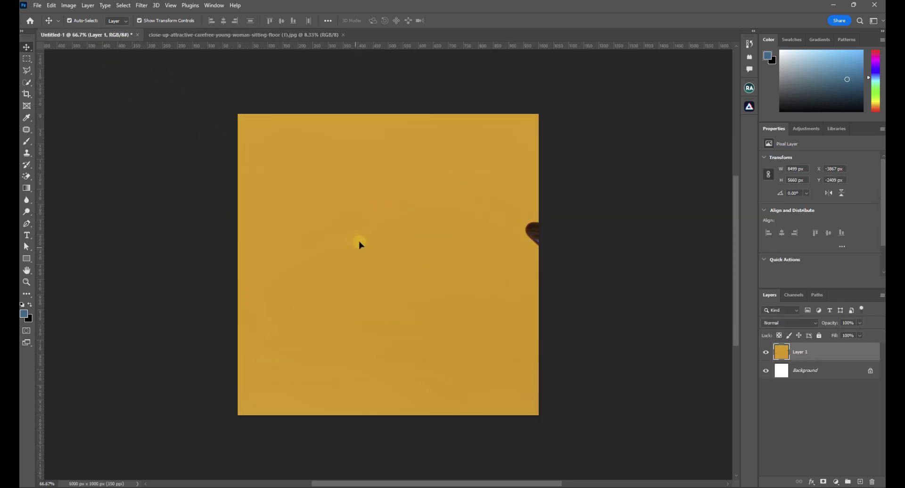
# Convert the oversized photo layer, Layer 1, to a smart object
pyautogui.scroll(-5, 444, 257)
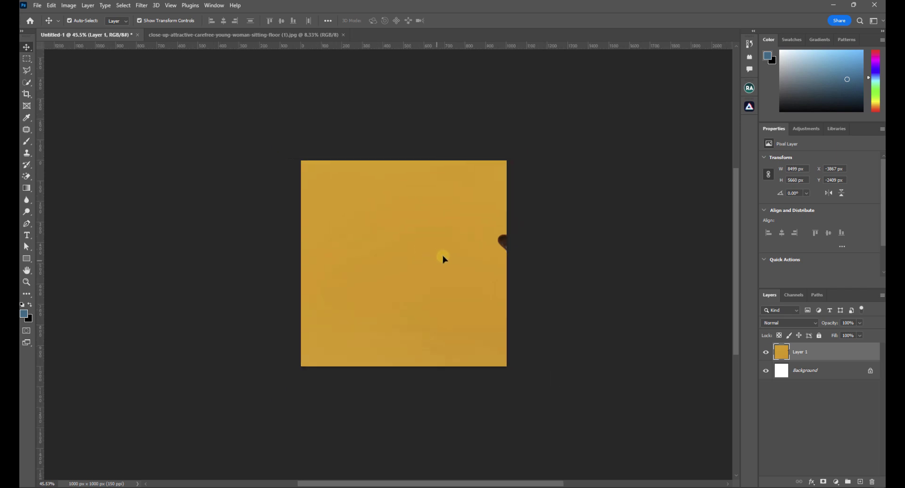
pyautogui.scroll(-2, 443, 258)
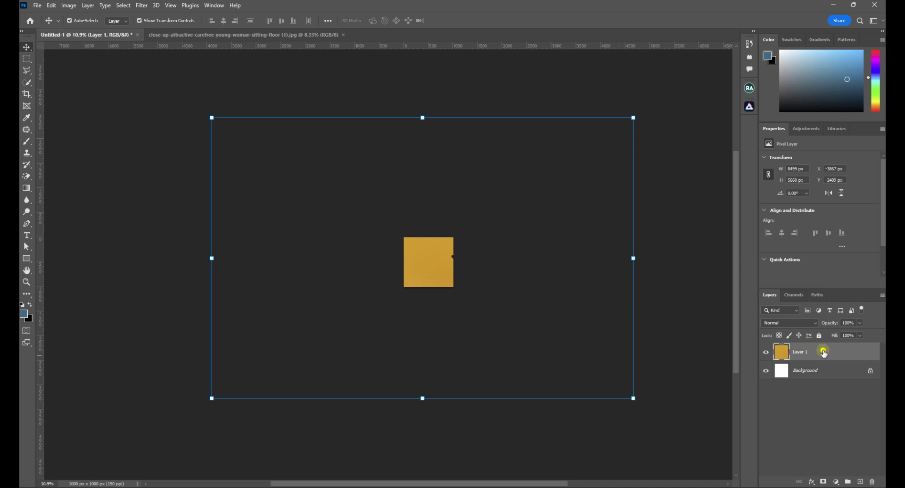
pyautogui.rightClick(822, 351)
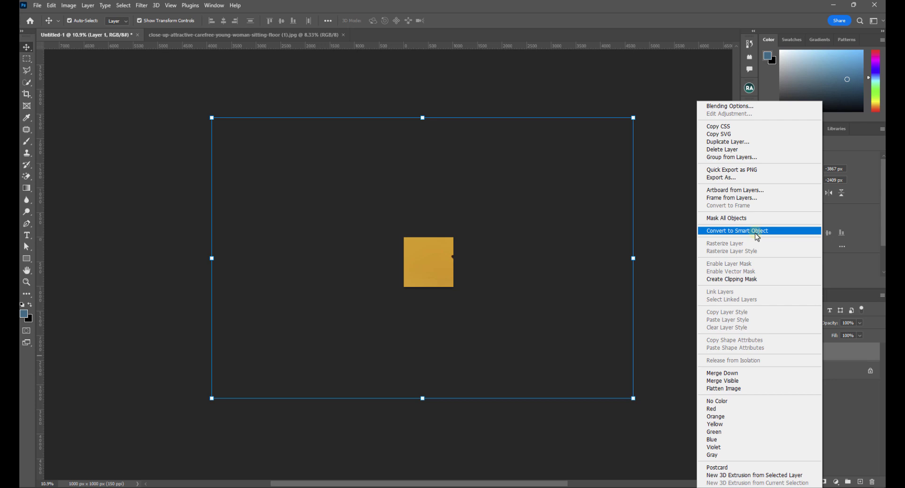
pyautogui.click(847, 356)
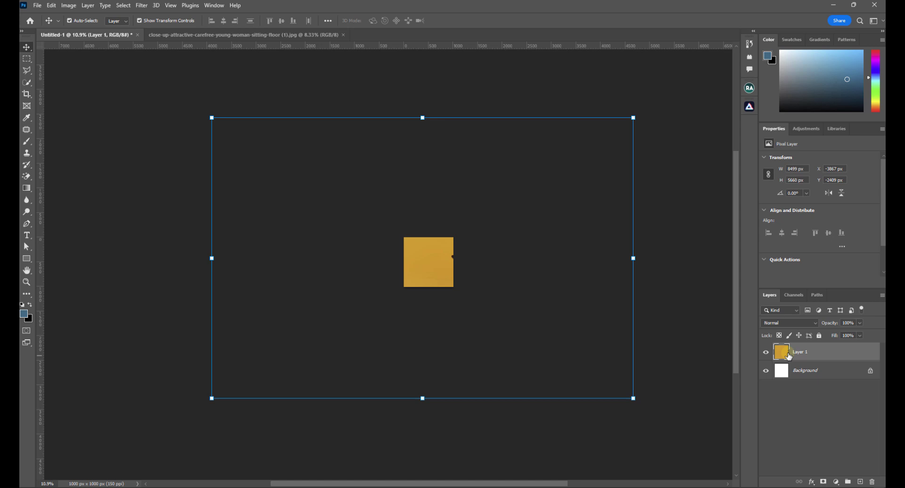
pyautogui.click(815, 353)
pyautogui.rightClick(815, 352)
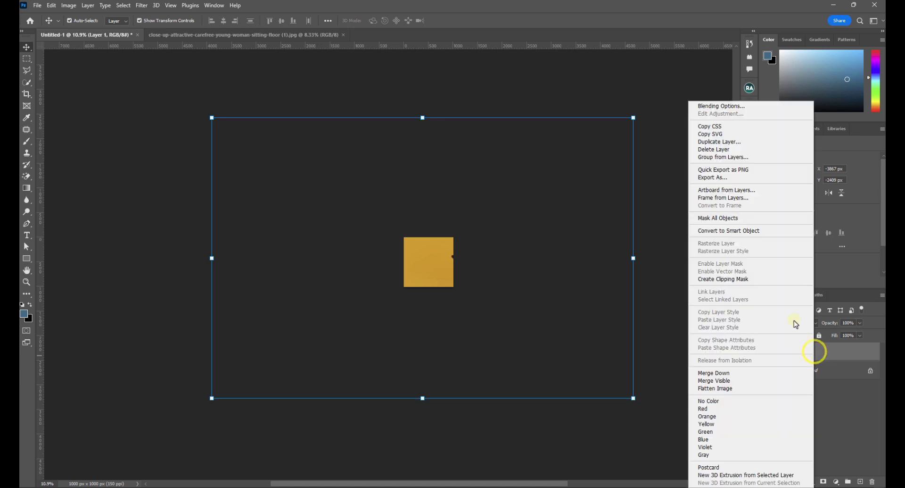
pyautogui.click(739, 231)
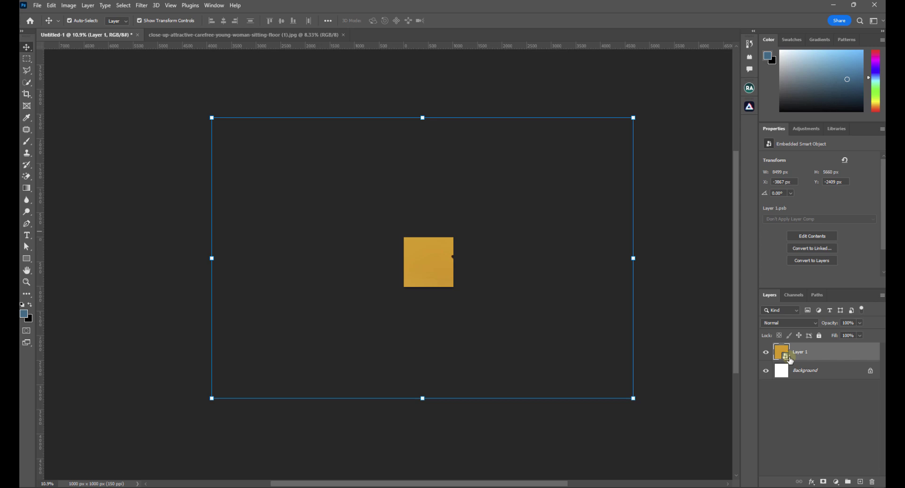
# Scale the smart object photo down to about 1080 x 720 px and center it on the canvas
pyautogui.moveTo(212, 259); pyautogui.dragTo(508, 258)
pyautogui.moveTo(608, 262); pyautogui.dragTo(442, 266)
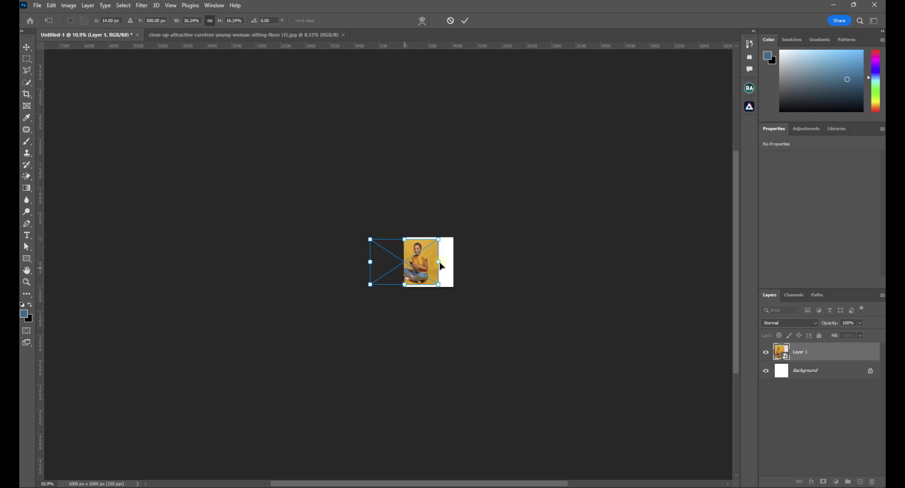
pyautogui.moveTo(370, 262); pyautogui.dragTo(418, 268)
pyautogui.scroll(5, 418, 269)
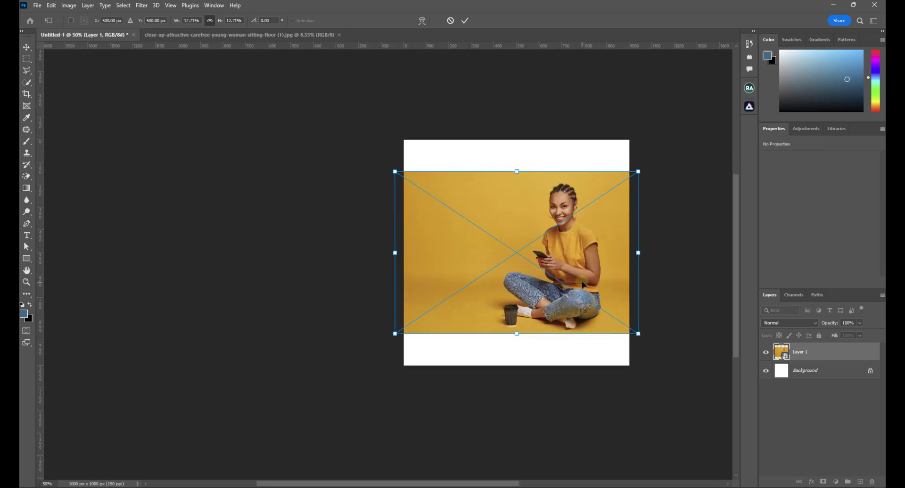
pyautogui.moveTo(583, 283); pyautogui.dragTo(480, 296)
# Move the photo layer 24 px toward the canvas's left edge, keeping its vertical position, and deselect it
pyautogui.click(27, 270)
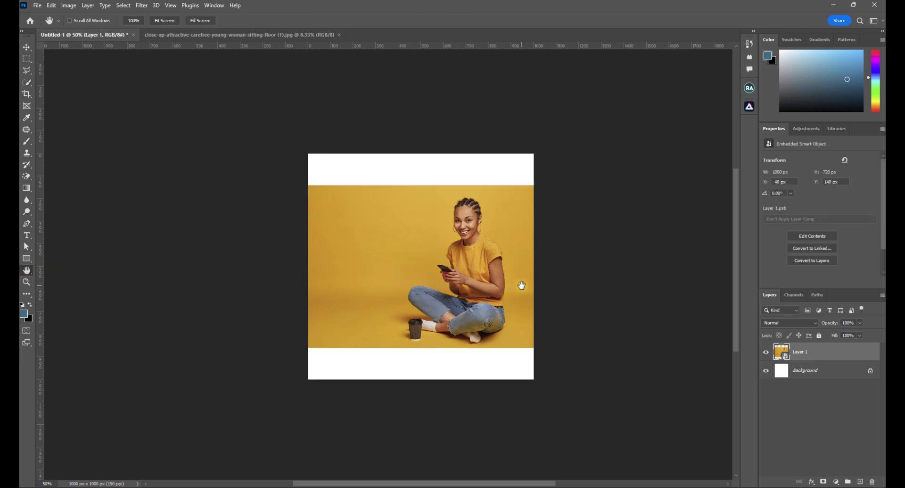
pyautogui.moveTo(521, 285); pyautogui.dragTo(593, 299)
pyautogui.moveTo(477, 291); pyautogui.dragTo(457, 273)
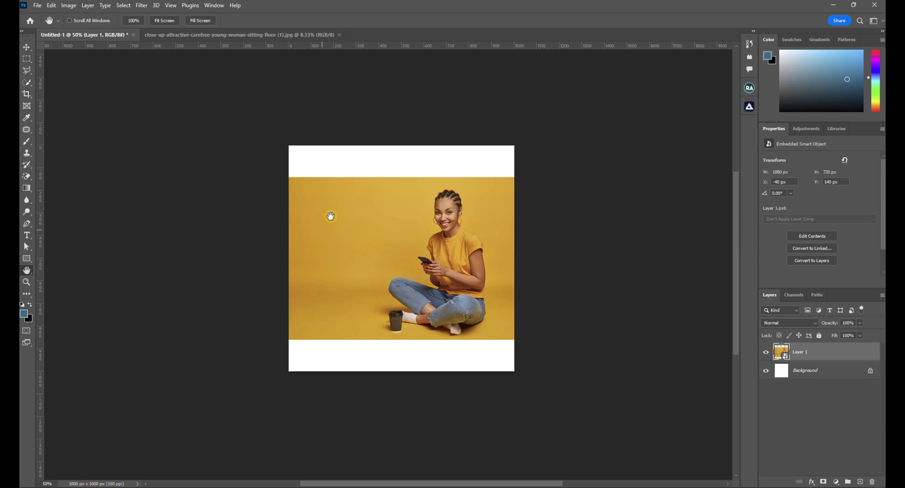
pyautogui.click(26, 47)
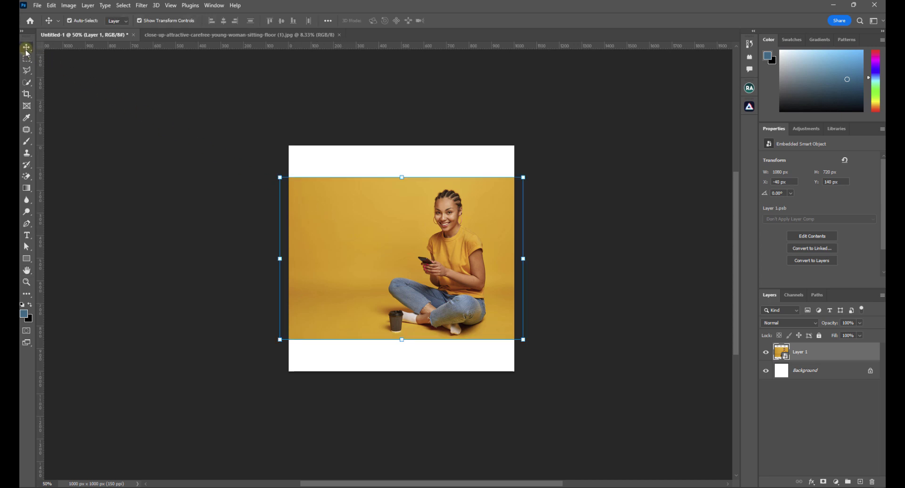
pyautogui.click(122, 161)
pyautogui.moveTo(475, 265)
pyautogui.mouseDown()
pyautogui.moveTo(434, 264)
pyautogui.moveTo(472, 267)
pyautogui.mouseUp()
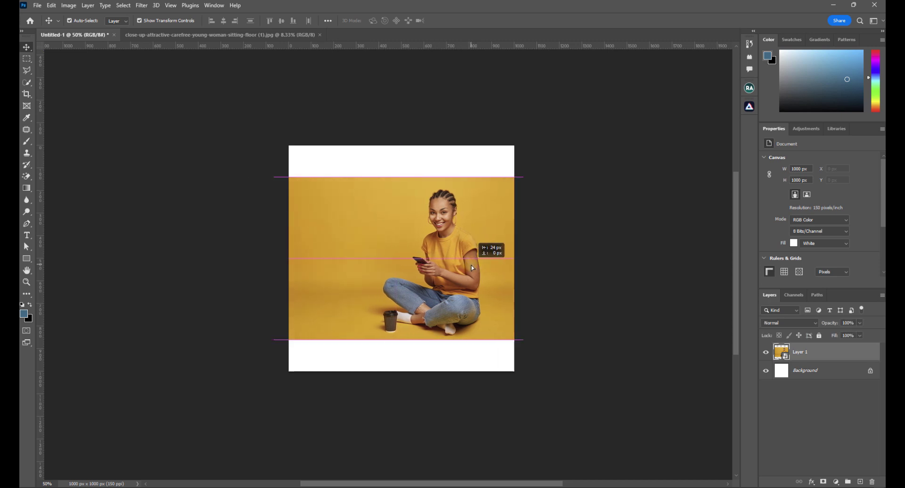
pyautogui.click(595, 283)
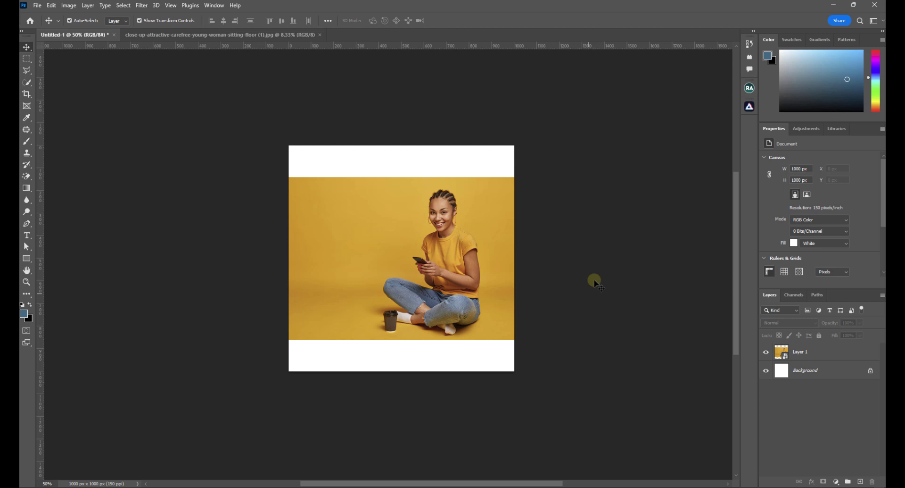
# Rasterize the smart object photo layer, Layer 1
pyautogui.click(812, 354)
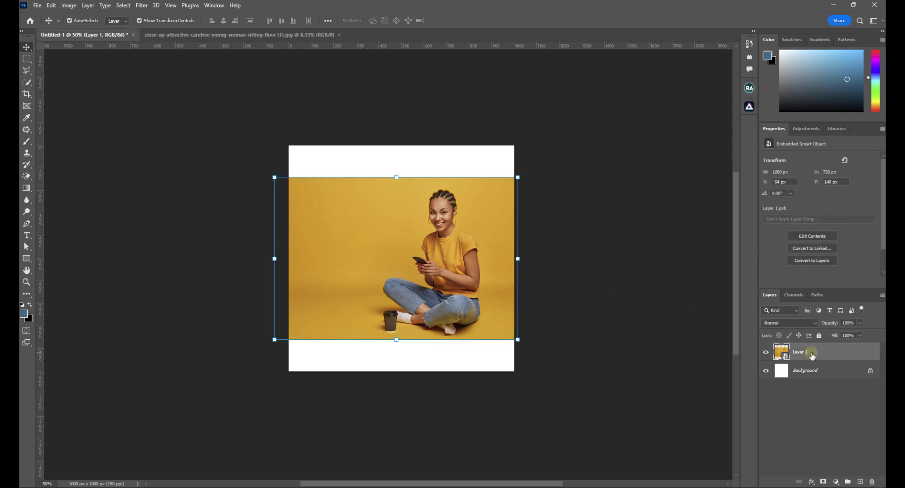
pyautogui.rightClick(813, 354)
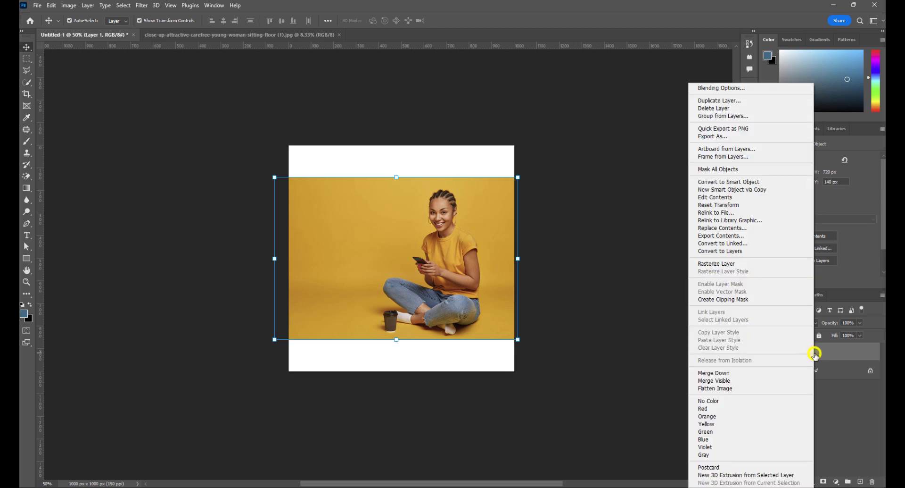
pyautogui.click(736, 265)
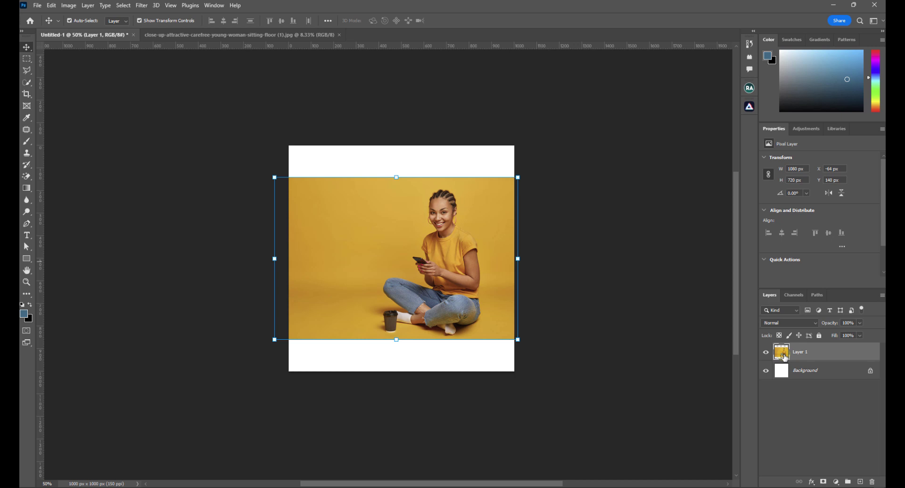
# Move the rasterized photo partly off the canvas's left side, then bring it back until its right edge meets the canvas edge
pyautogui.click(817, 355)
pyautogui.moveTo(506, 278); pyautogui.dragTo(382, 270)
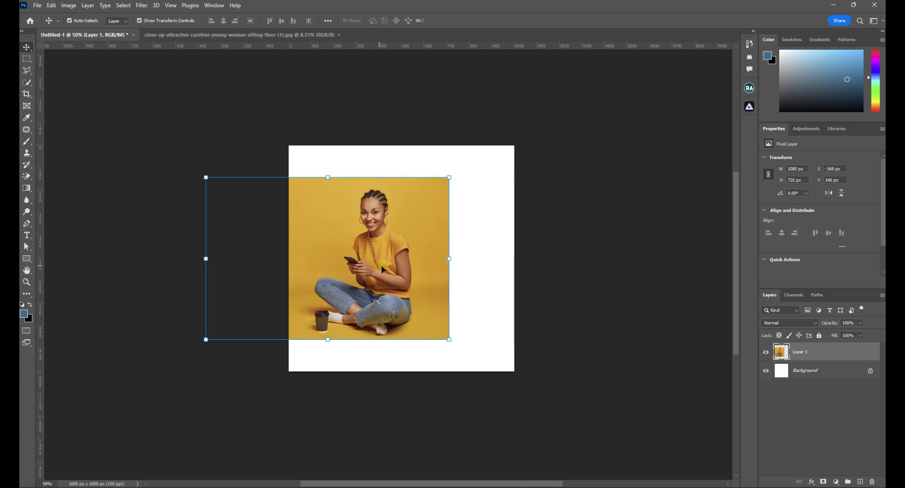
pyautogui.click(480, 246)
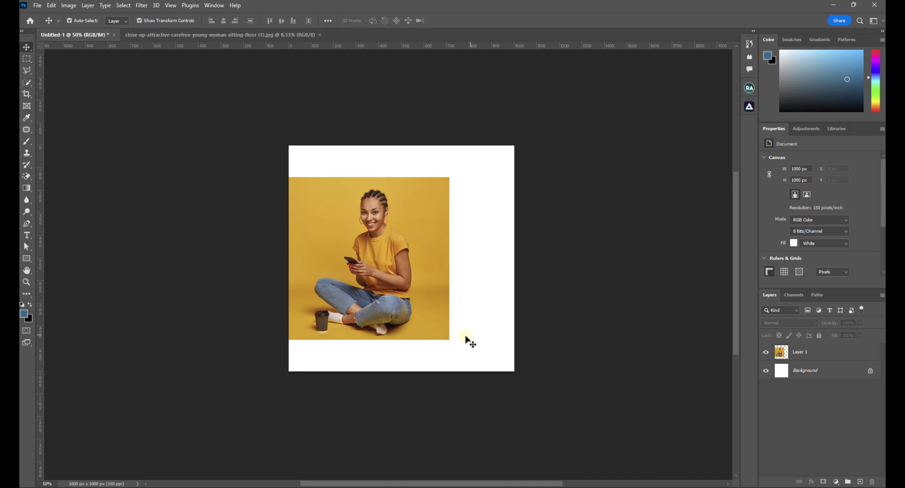
pyautogui.moveTo(386, 281); pyautogui.dragTo(457, 286)
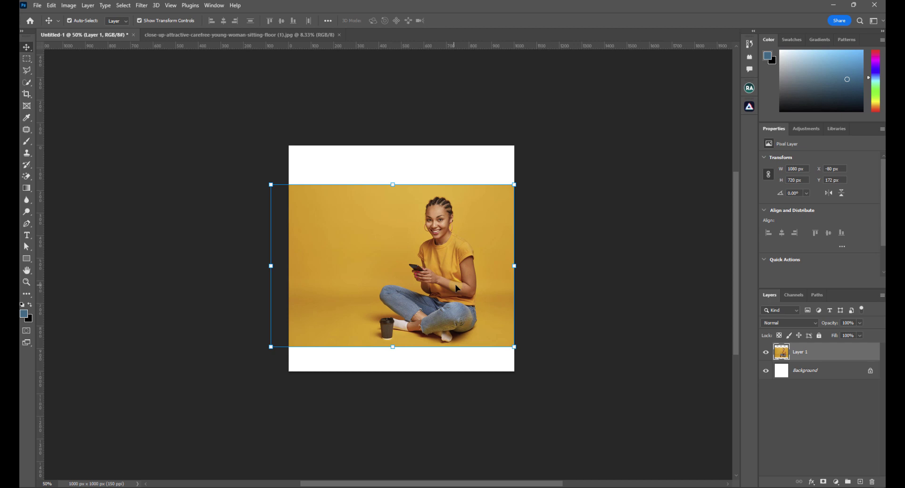
# Undo the two moves and the rasterization of the photo layer
pyautogui.rightClick(819, 351)
pyautogui.click(823, 404)
pyautogui.hotkey('ctrl', 'z')
pyautogui.hotkey('ctrl', 'z')
pyautogui.hotkey('ctrl', 'z')
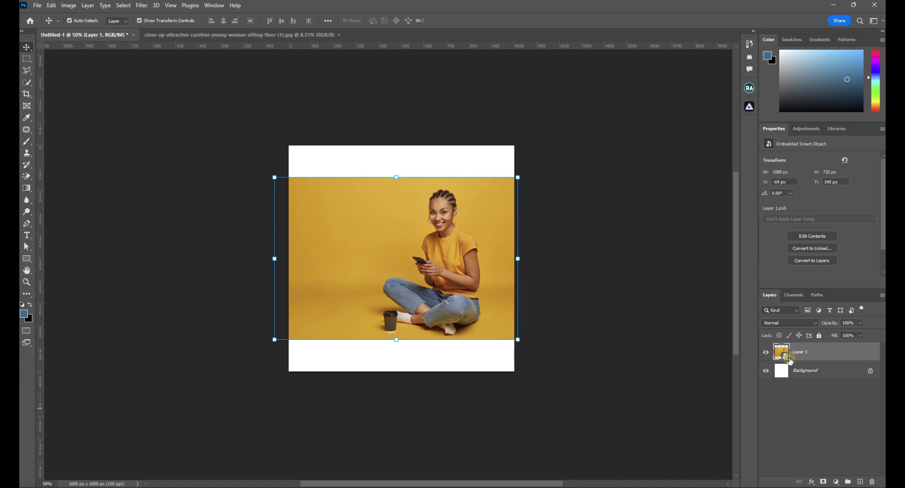
# Scale the smart object photo down to about 744 x 496 px and center it on the canvas
pyautogui.moveTo(275, 258); pyautogui.dragTo(339, 265)
pyautogui.moveTo(466, 280); pyautogui.dragTo(438, 283)
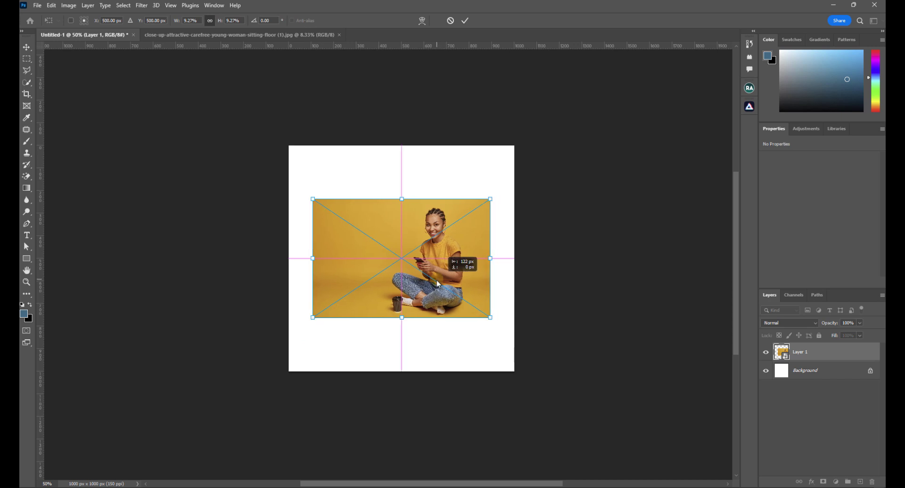
pyautogui.moveTo(312, 258); pyautogui.dragTo(323, 259)
pyautogui.moveTo(418, 259); pyautogui.dragTo(415, 260)
pyautogui.press('Return')
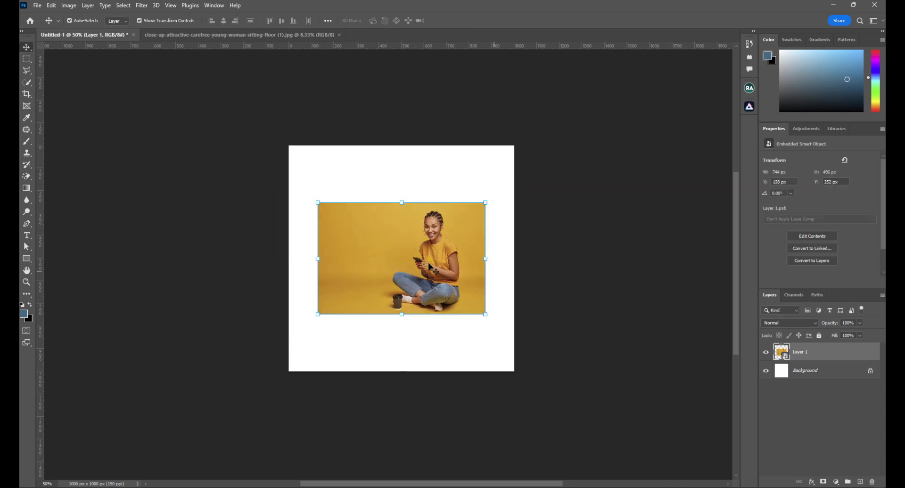
# Rasterize the scaled-down smart object photo layer, Layer 1
pyautogui.click(560, 266)
pyautogui.click(803, 359)
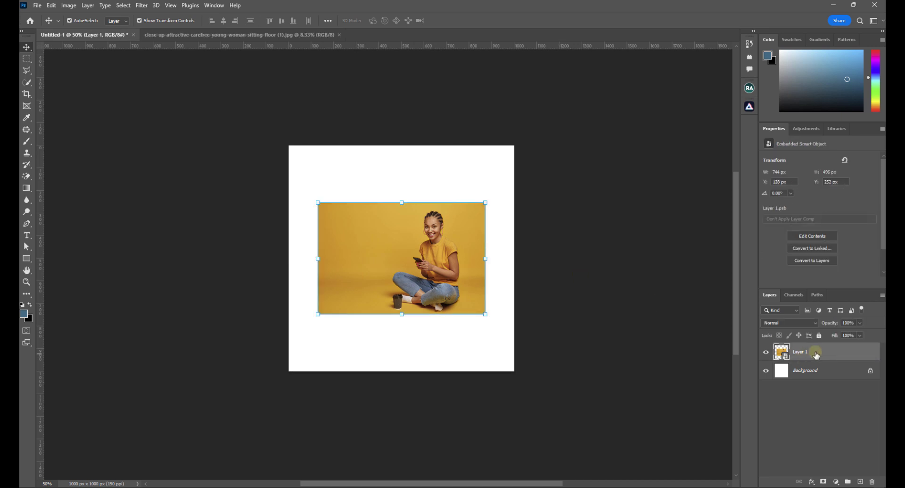
pyautogui.rightClick(818, 351)
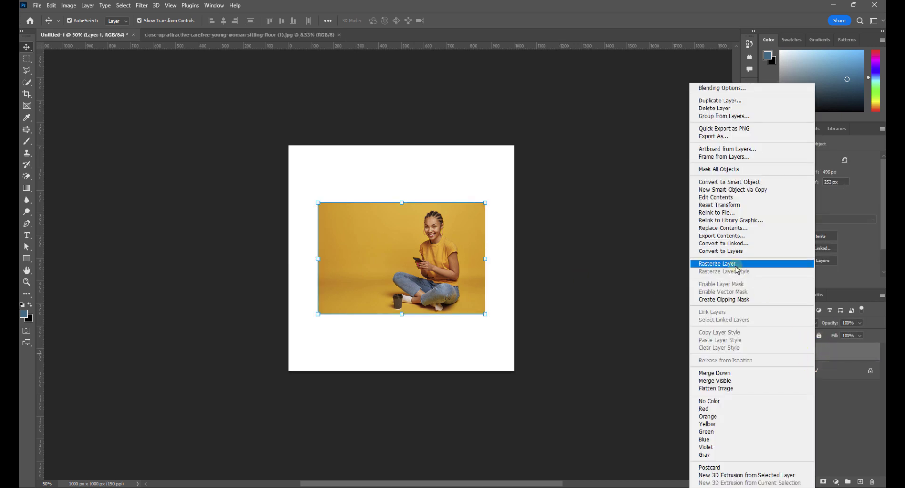
pyautogui.click(737, 266)
pyautogui.click(605, 336)
pyautogui.click(418, 278)
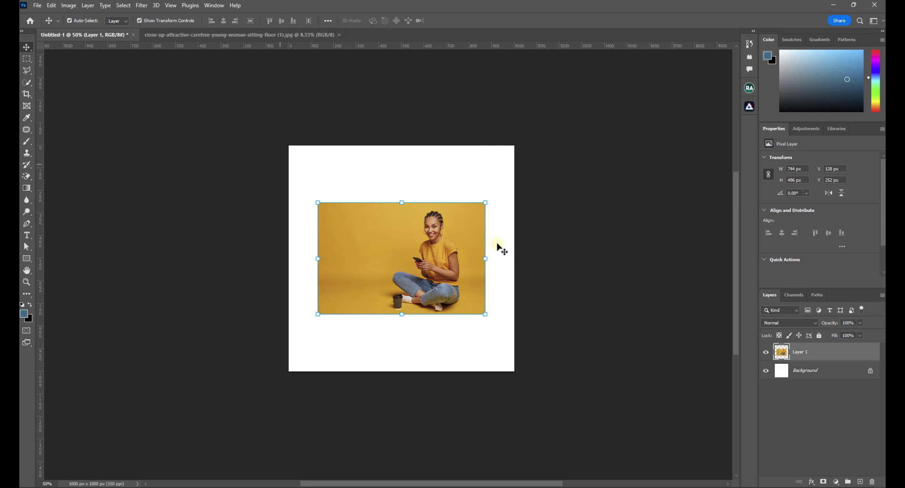
pyautogui.click(168, 156)
# Marquee-select an area of about 660 x 478 px around the woman on Layer 1, just inside the photo's edges, and invert the selection
pyautogui.click(27, 60)
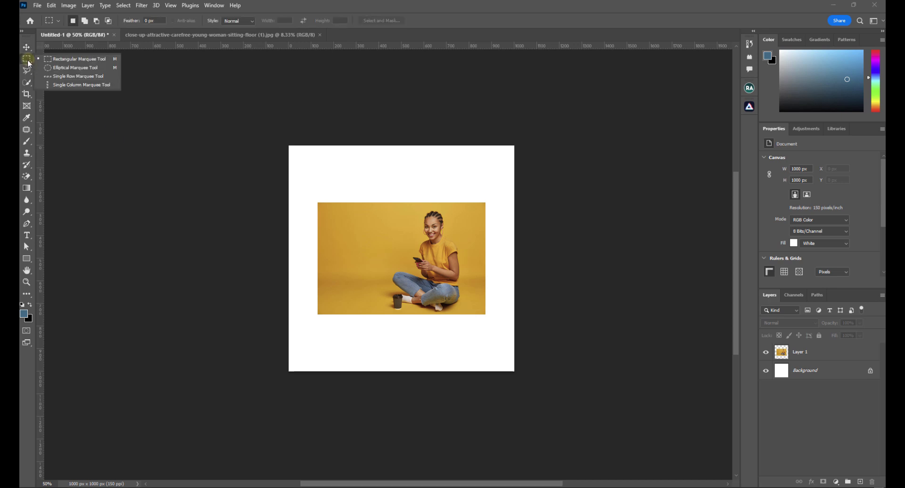
pyautogui.click(60, 60)
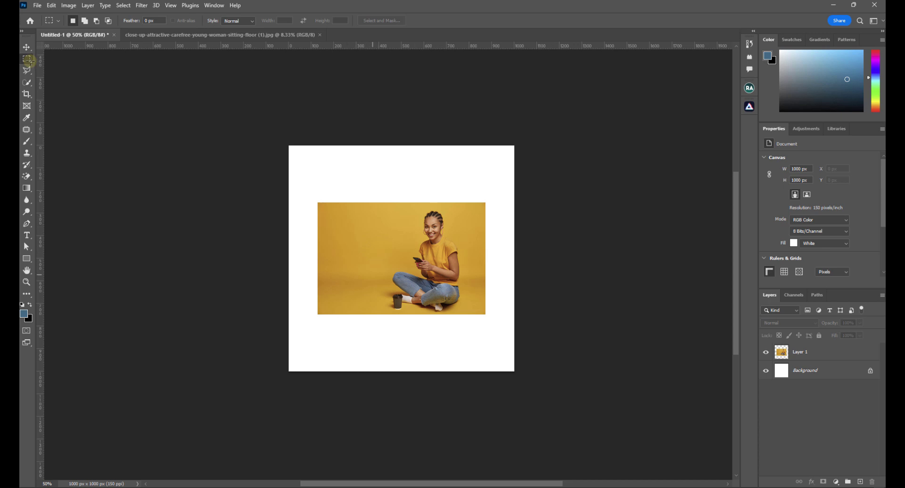
pyautogui.click(807, 351)
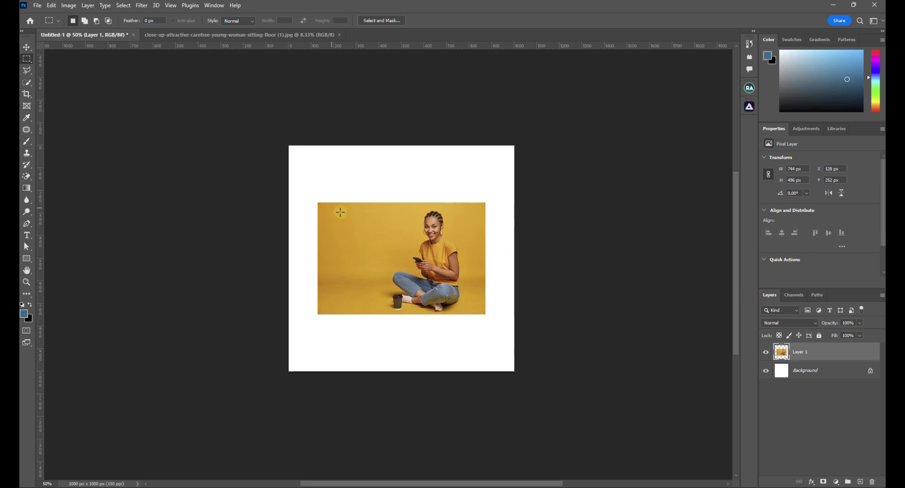
pyautogui.hotkey('ctrl', '+')
pyautogui.hotkey('ctrl', '+')
pyautogui.hotkey('ctrl', '+')
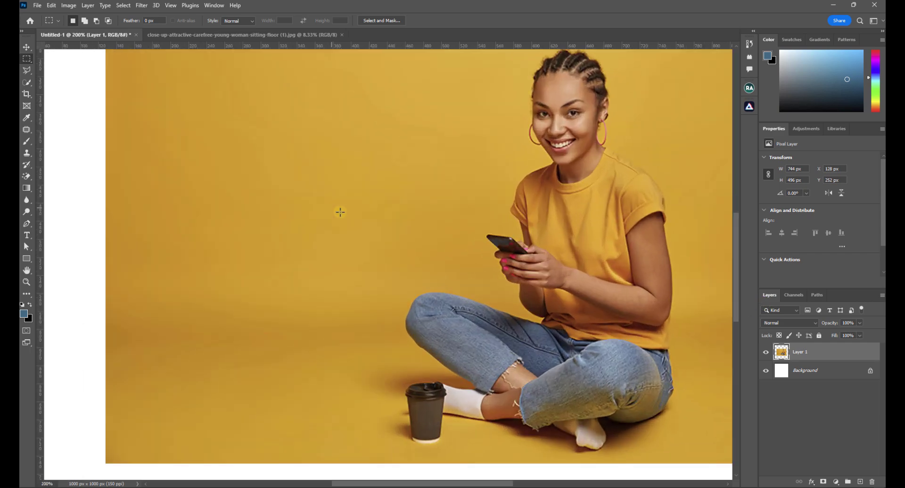
pyautogui.hotkey('ctrl', '-')
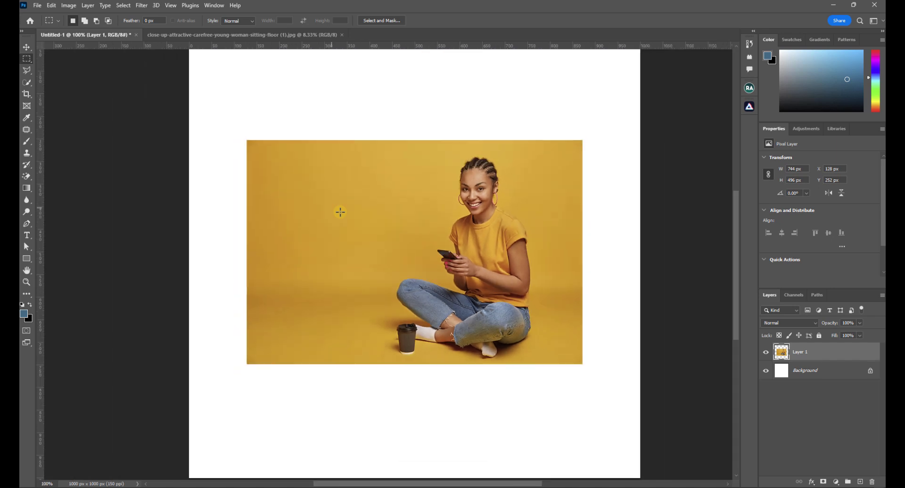
pyautogui.moveTo(273, 147); pyautogui.dragTo(571, 363)
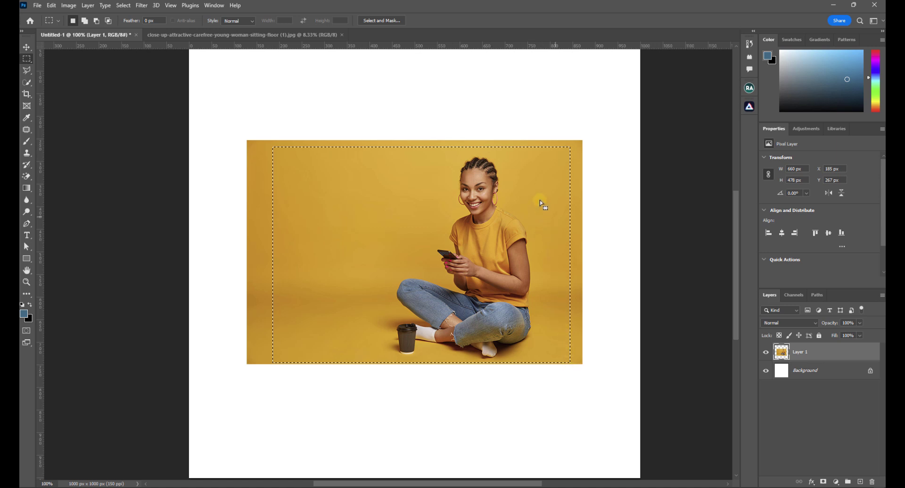
pyautogui.scroll(1, 539, 200)
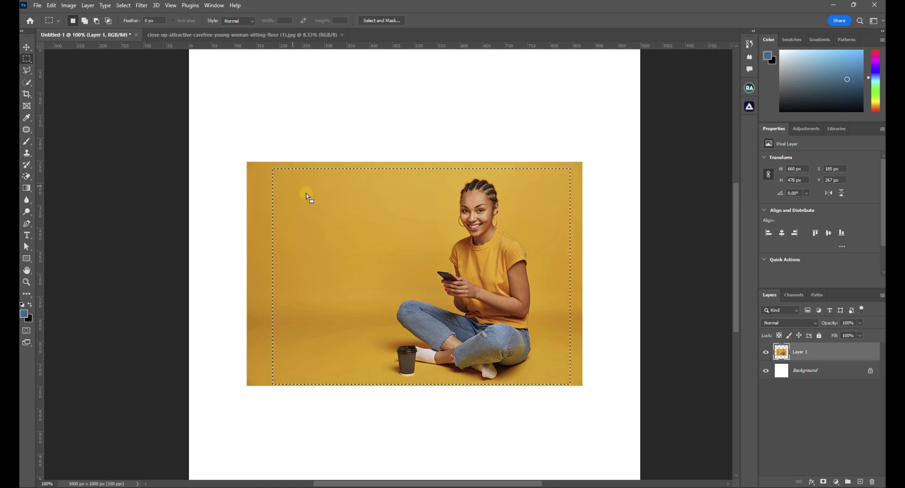
pyautogui.hotkey('ctrl', '-')
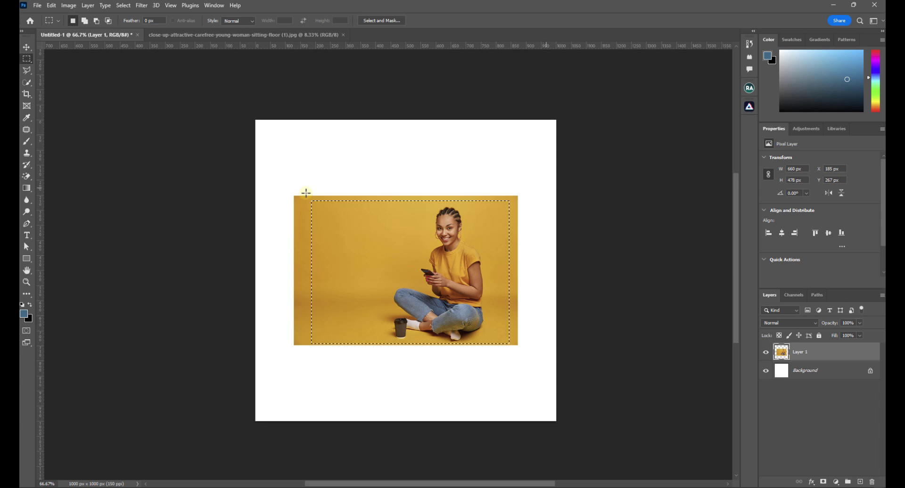
pyautogui.rightClick(400, 231)
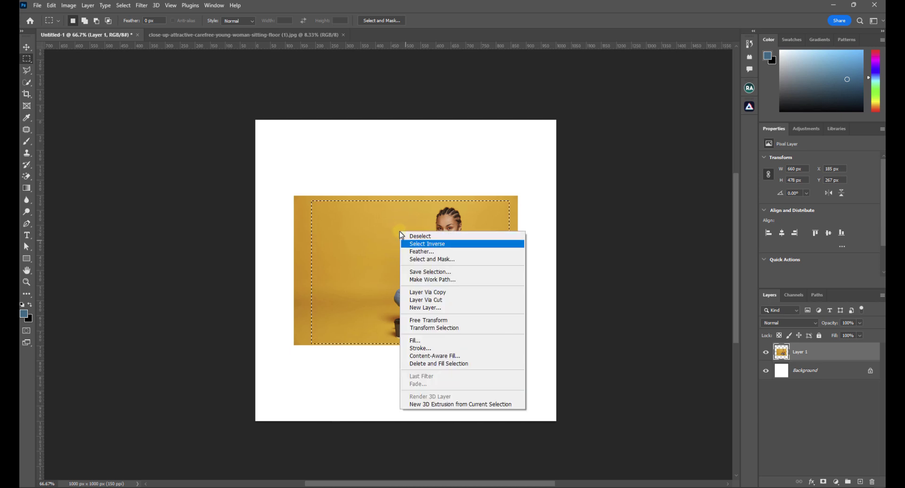
pyautogui.click(433, 245)
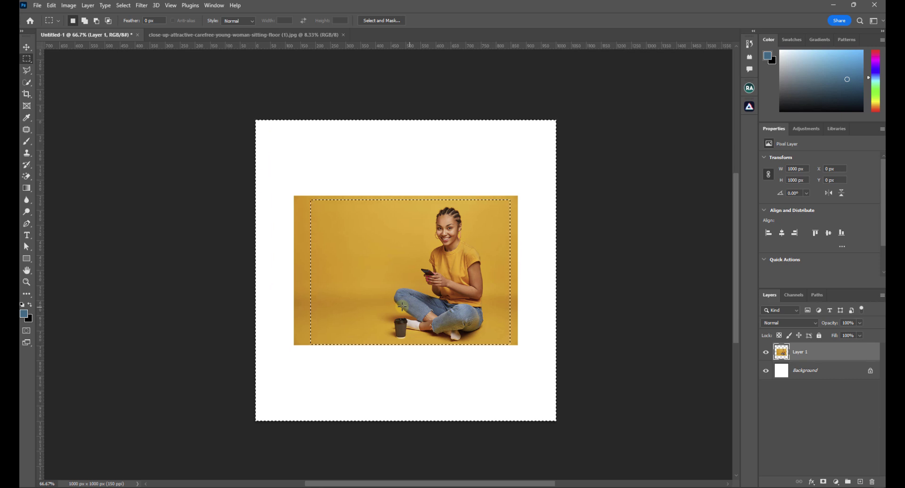
# Fill the inverted selection around the photo with Content-Aware contents, and deselect
pyautogui.rightClick(420, 170)
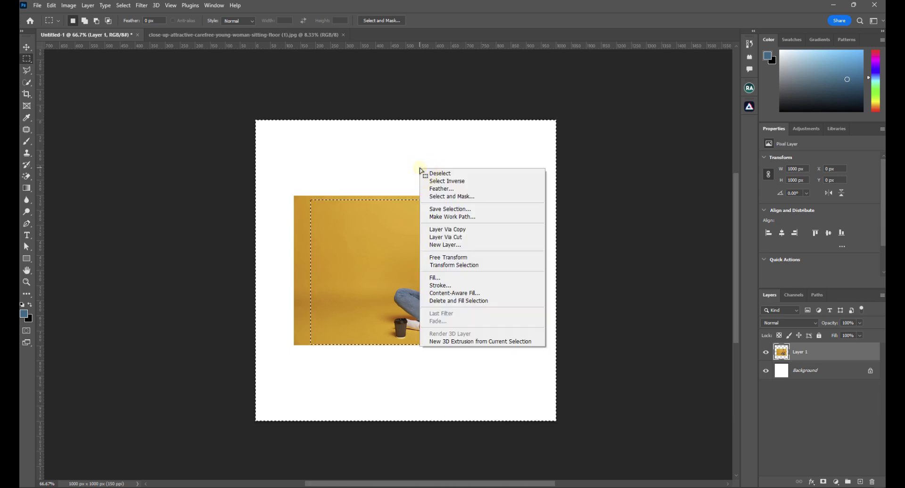
pyautogui.click(439, 281)
pyautogui.moveTo(442, 104); pyautogui.dragTo(425, 127)
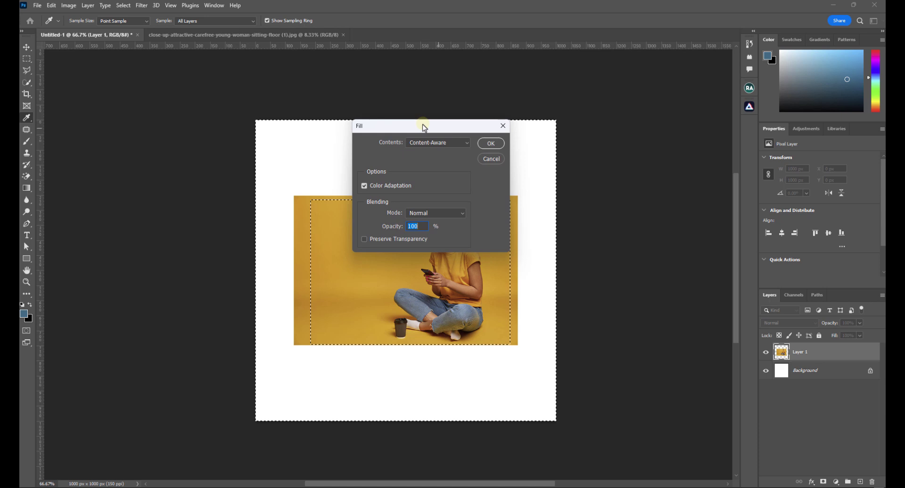
pyautogui.click(465, 142)
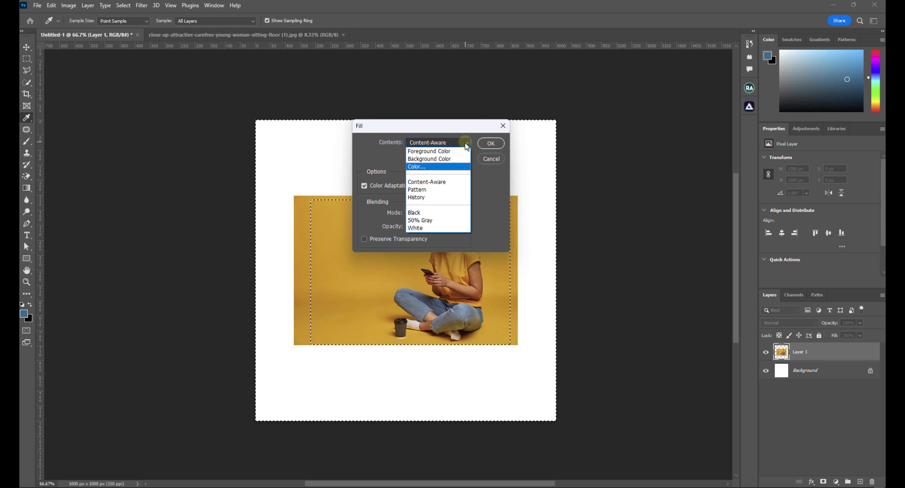
pyautogui.press('Down')
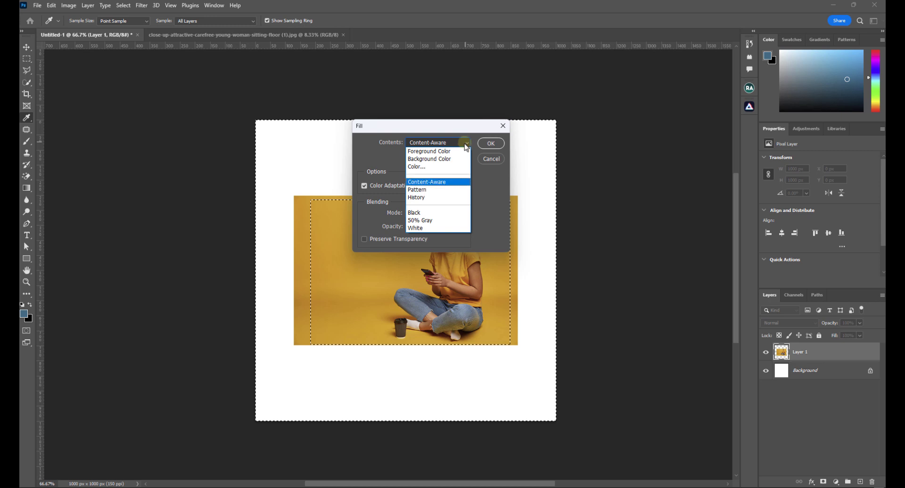
pyautogui.click(463, 182)
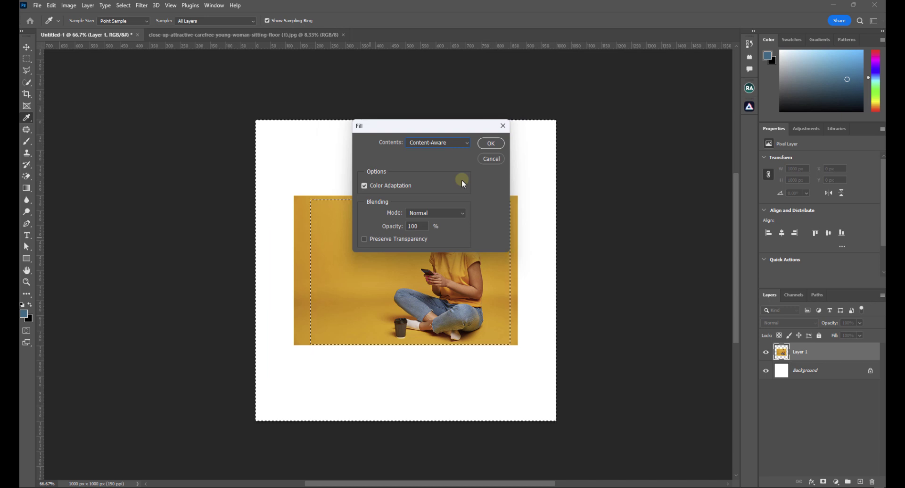
pyautogui.click(490, 144)
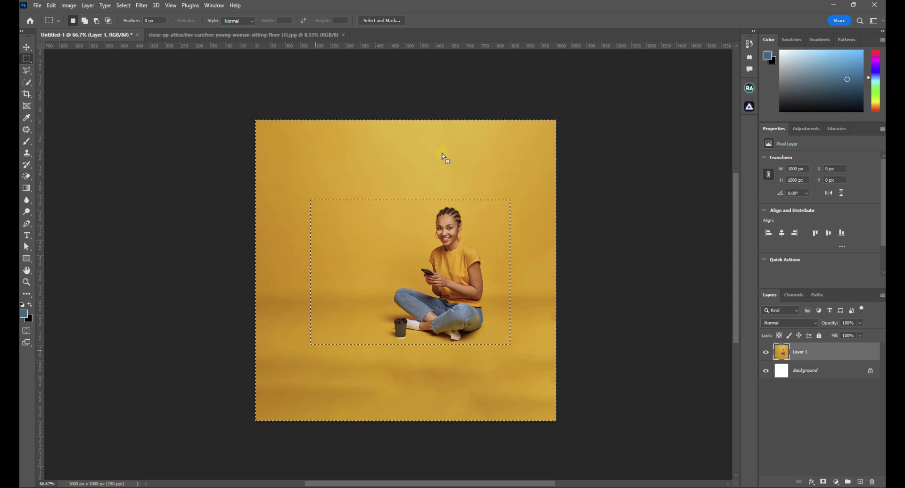
pyautogui.hotkey('ctrl', 'd')
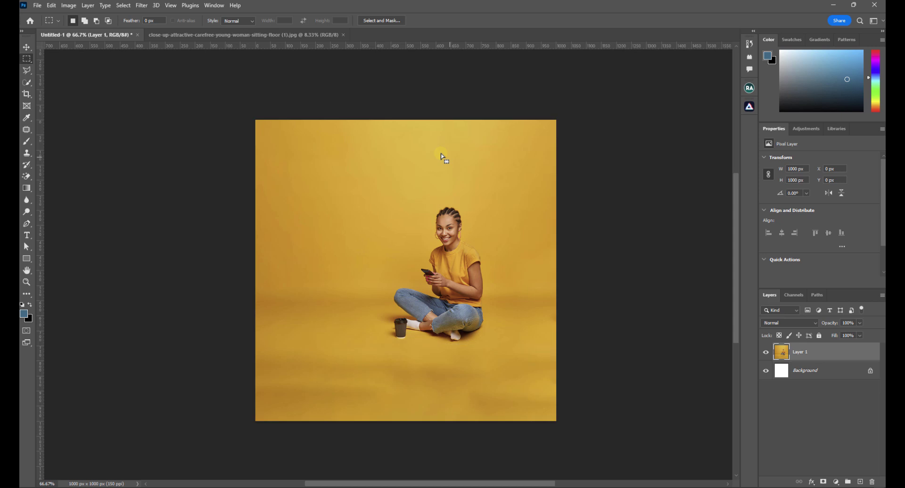
# Move Layer 1 horizontally to the left to an X position of about -326 px
pyautogui.click(27, 47)
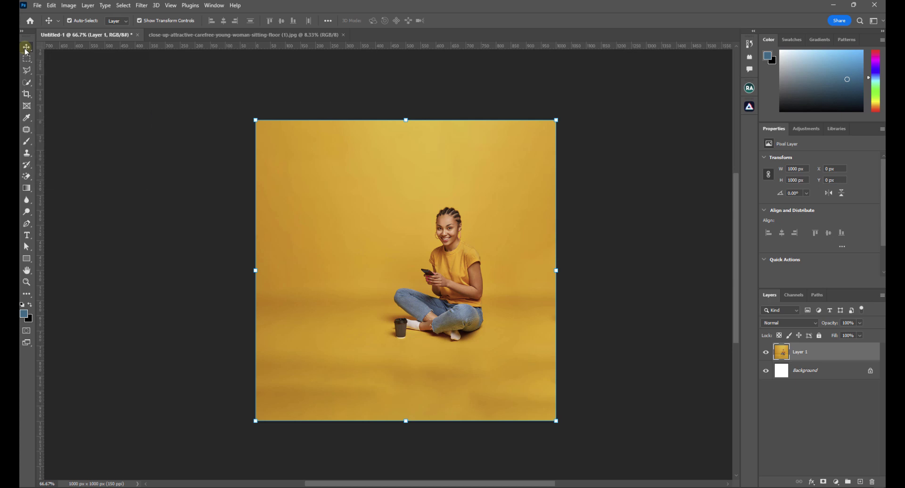
pyautogui.click(602, 242)
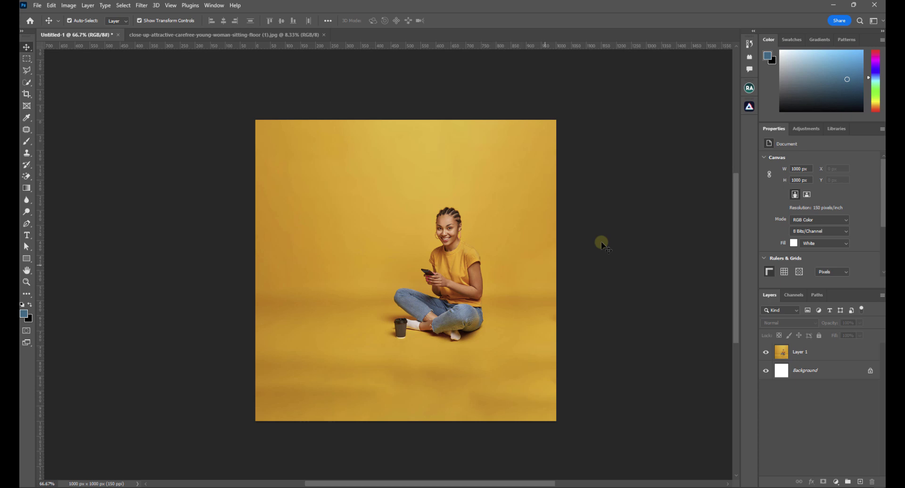
pyautogui.click(810, 356)
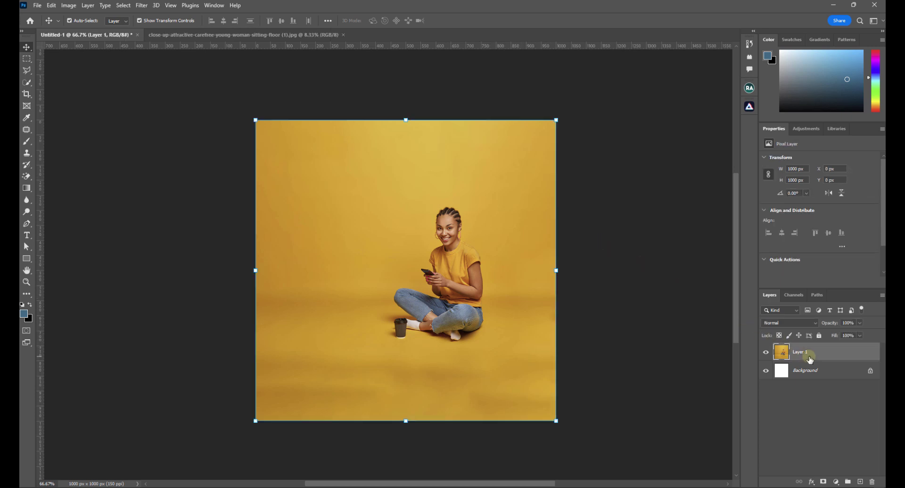
pyautogui.moveTo(465, 273); pyautogui.dragTo(366, 278)
pyautogui.click(593, 273)
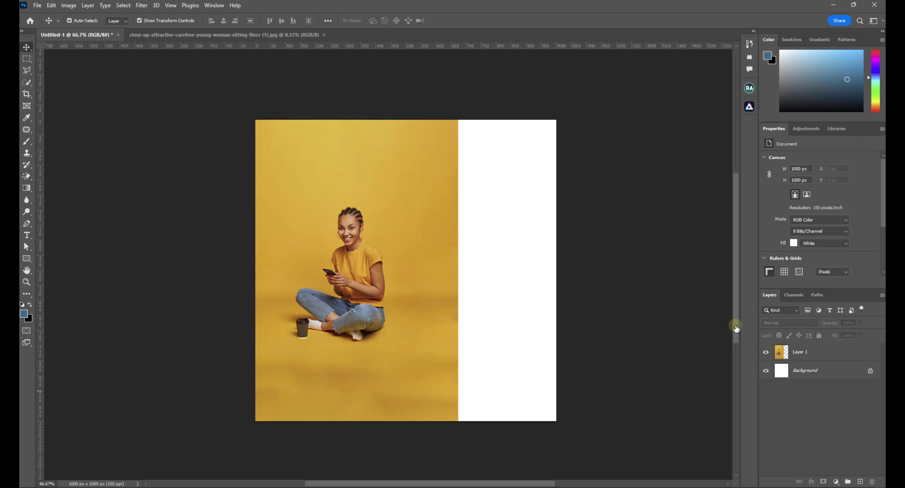
# On Layer 1, marquee-select a full-height area of about 451 x 1000 px covering the blank right strip and the photo's adjoining edge
pyautogui.click(808, 354)
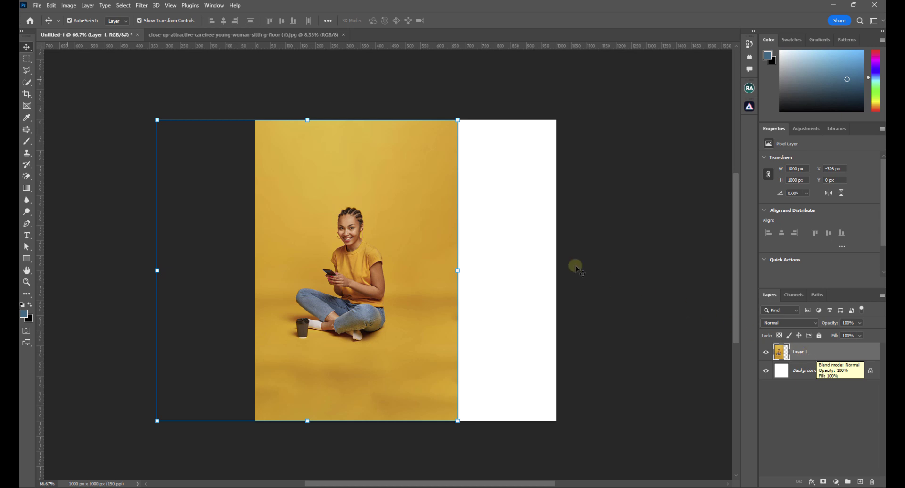
pyautogui.click(28, 61)
pyautogui.rightClick(27, 61)
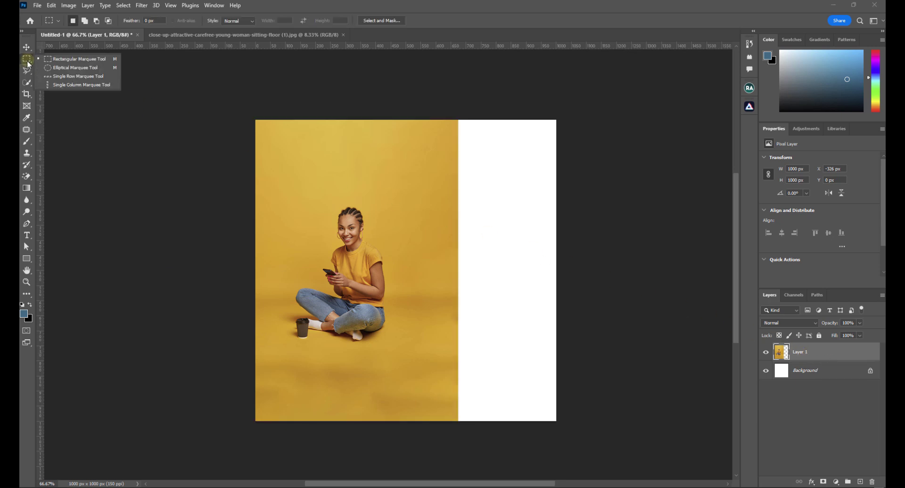
pyautogui.click(61, 60)
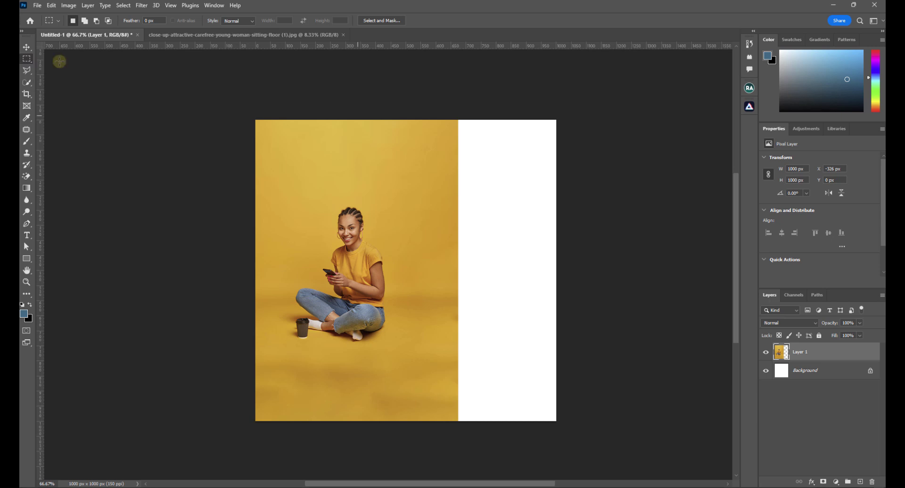
pyautogui.moveTo(421, 119); pyautogui.dragTo(558, 431)
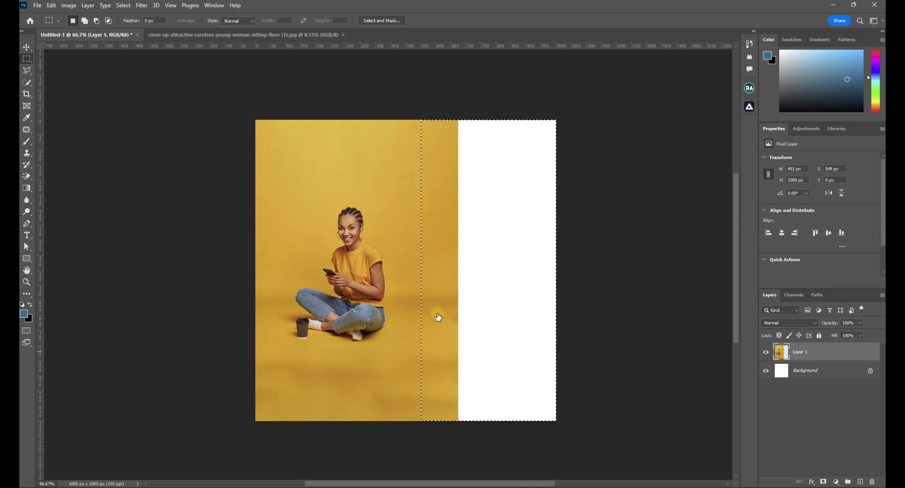
# Fill the selected right-hand strip of Layer 1 with Content-Aware contents, and deselect
pyautogui.rightClick(438, 272)
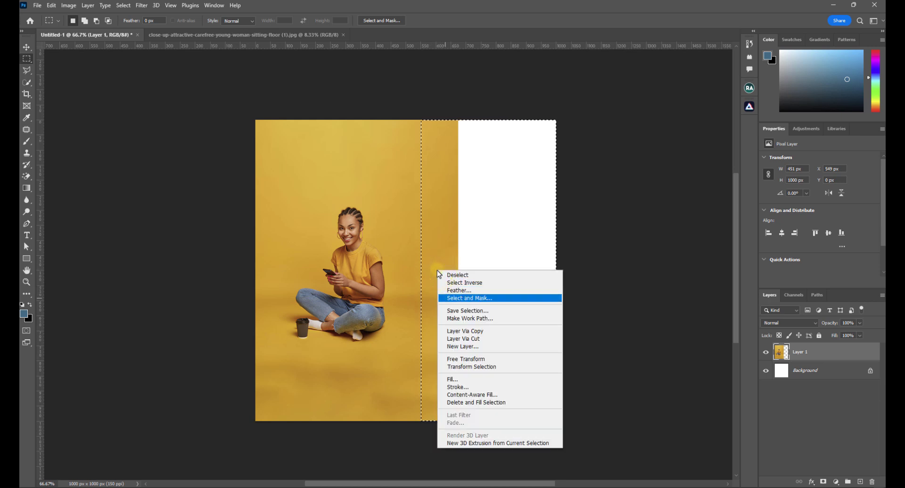
pyautogui.click(457, 378)
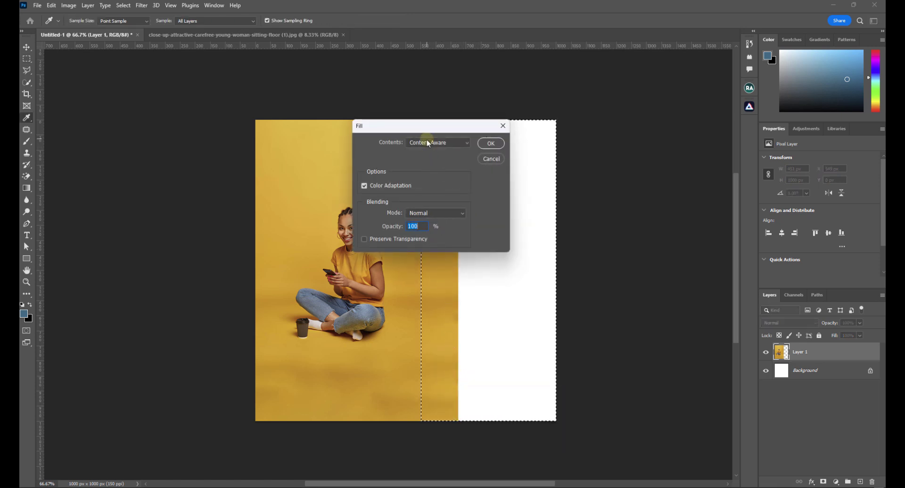
pyautogui.click(494, 146)
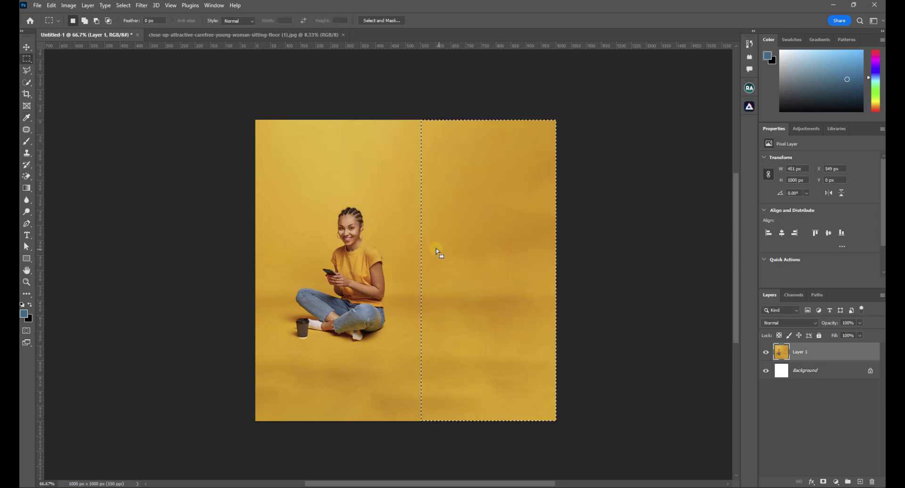
pyautogui.hotkey('ctrl', 'd')
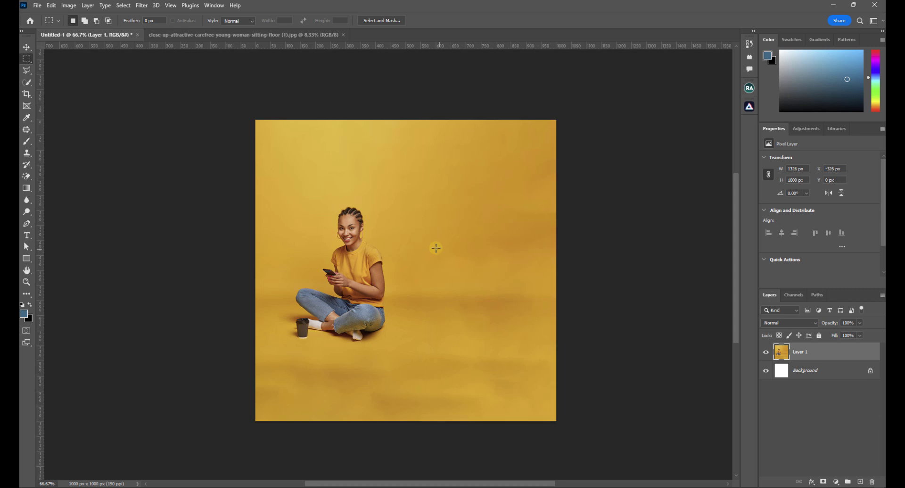
# Move the extended Layer 1 horizontally to an X position of about -101 px so the woman sits near the canvas center, and deselect the layer
pyautogui.click(27, 47)
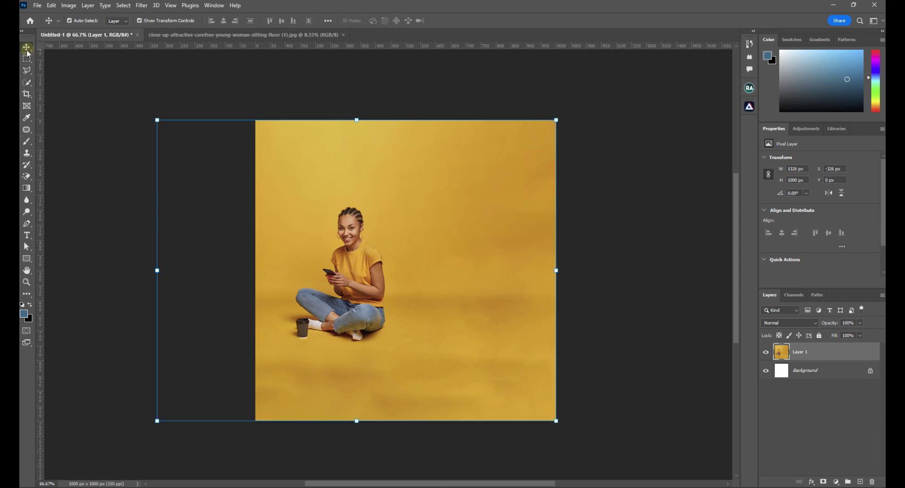
pyautogui.moveTo(375, 249); pyautogui.dragTo(446, 250)
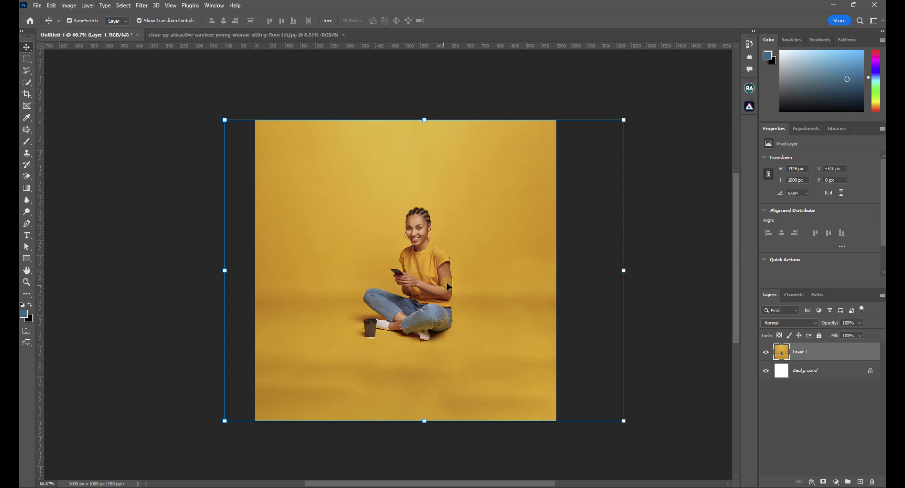
pyautogui.click(699, 290)
pyautogui.click(699, 290)
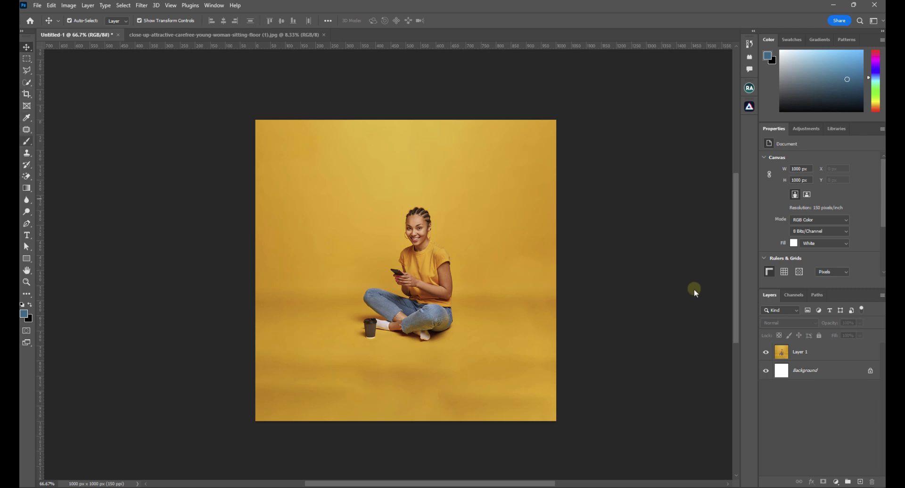
# Draw an ellipse shape of about 903 x 480 px over the woman, running past the canvas's right edge
pyautogui.click(27, 259)
pyautogui.rightClick(27, 262)
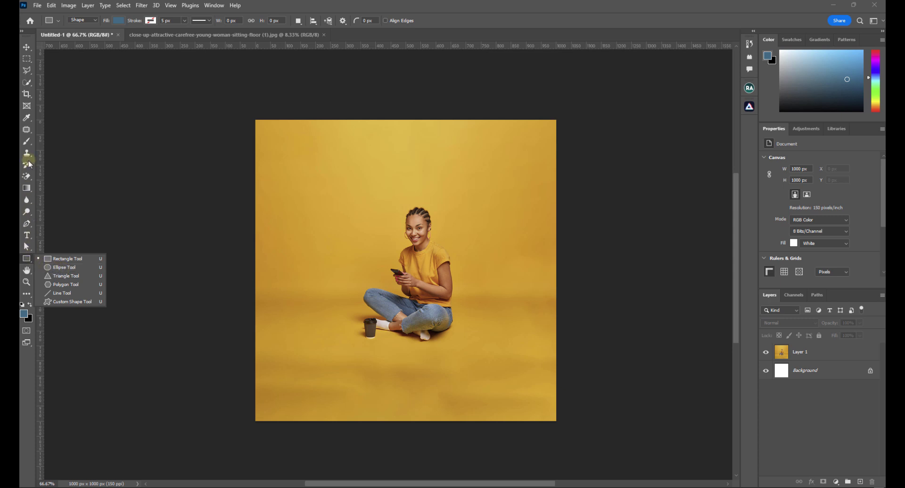
pyautogui.click(27, 59)
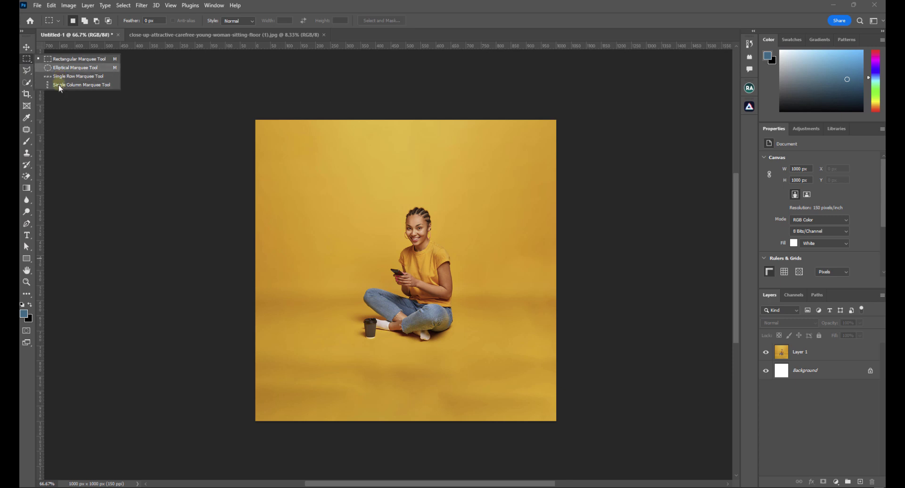
pyautogui.click(27, 259)
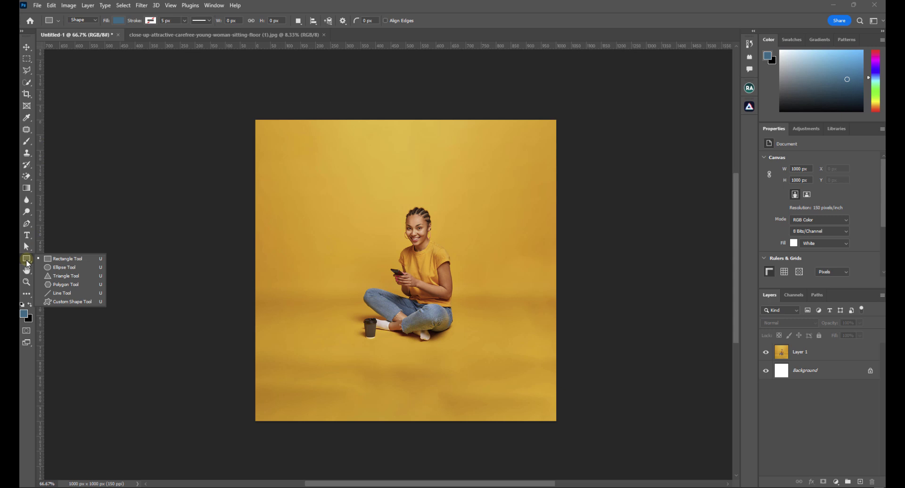
pyautogui.click(55, 268)
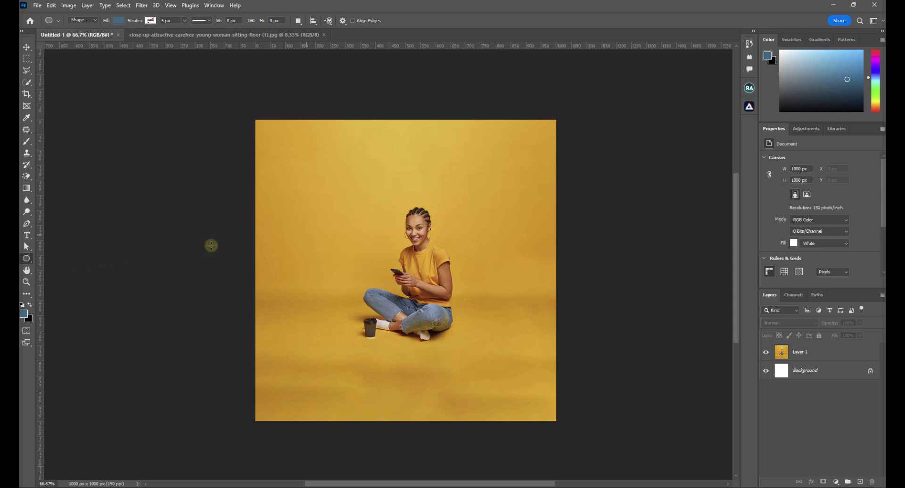
pyautogui.moveTo(301, 233); pyautogui.dragTo(357, 265)
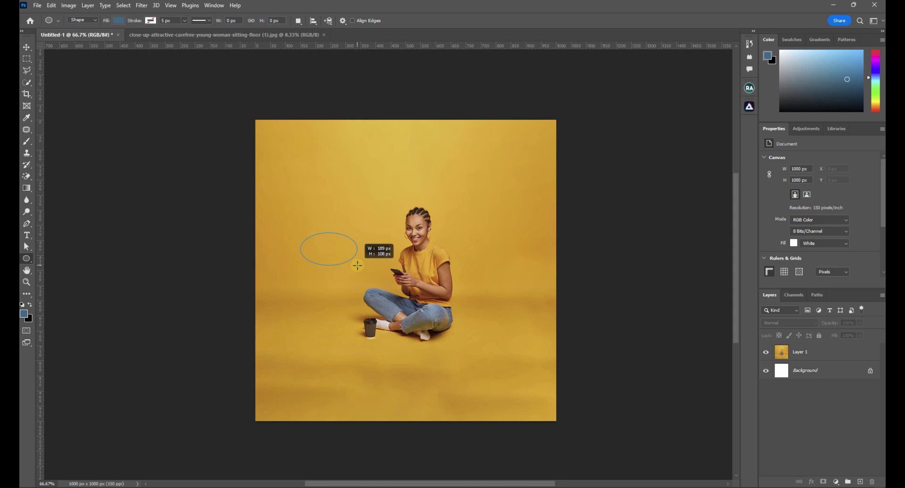
pyautogui.moveTo(357, 266); pyautogui.dragTo(572, 377)
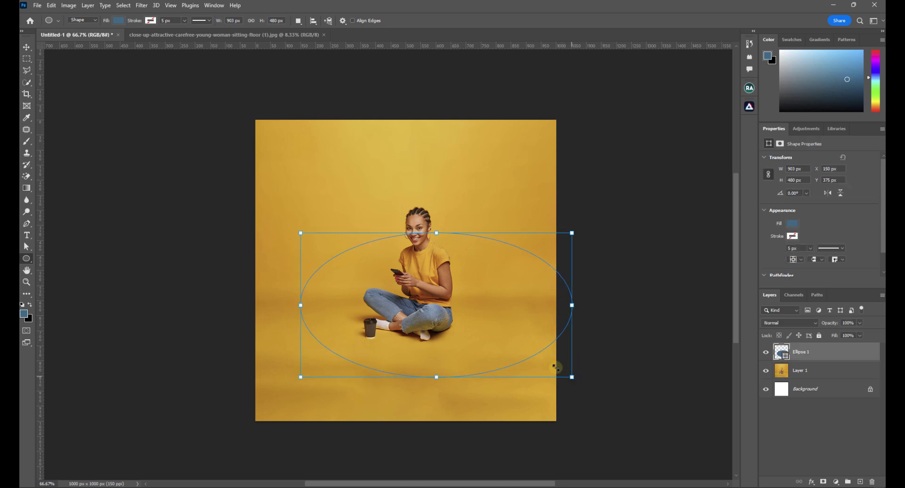
# Move the blue ellipse up to about X 153 px, Y 284 px so it covers the woman completely, and deselect it
pyautogui.click(26, 49)
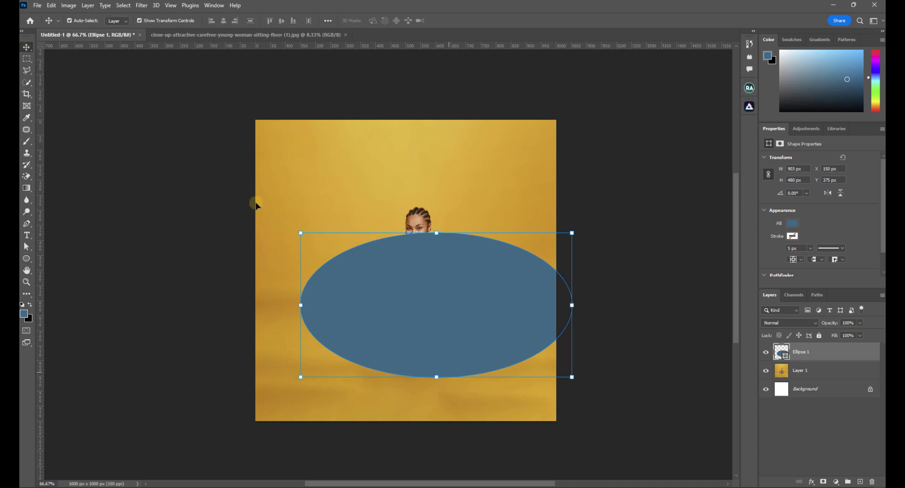
pyautogui.moveTo(474, 349); pyautogui.dragTo(475, 321)
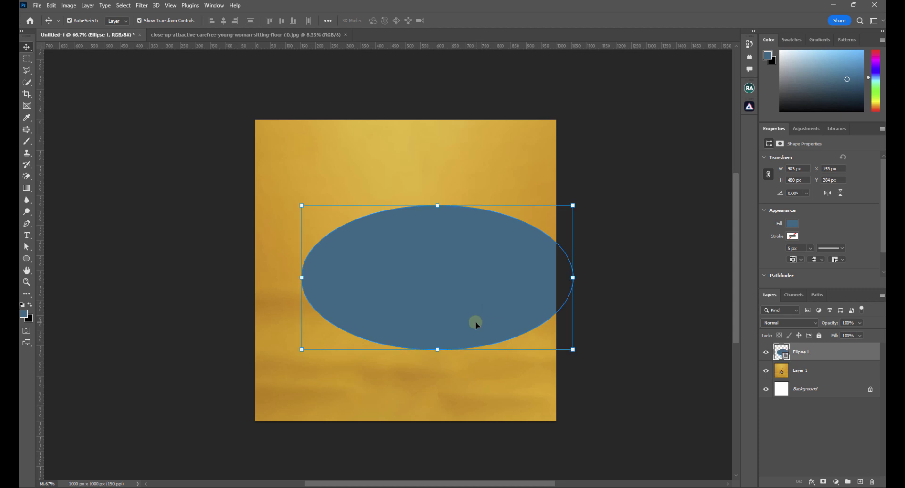
pyautogui.click(657, 184)
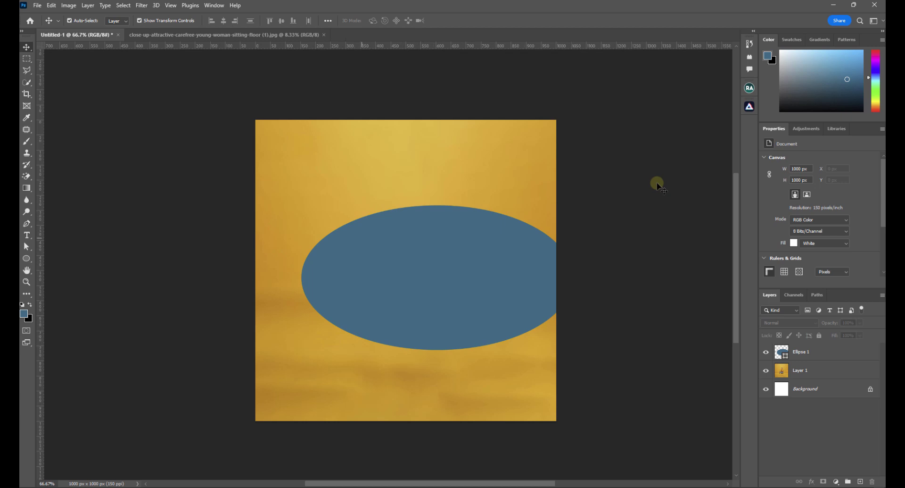
# Give the blue ellipse a dark gray stroke from the recently used colors, and deselect it
pyautogui.click(420, 276)
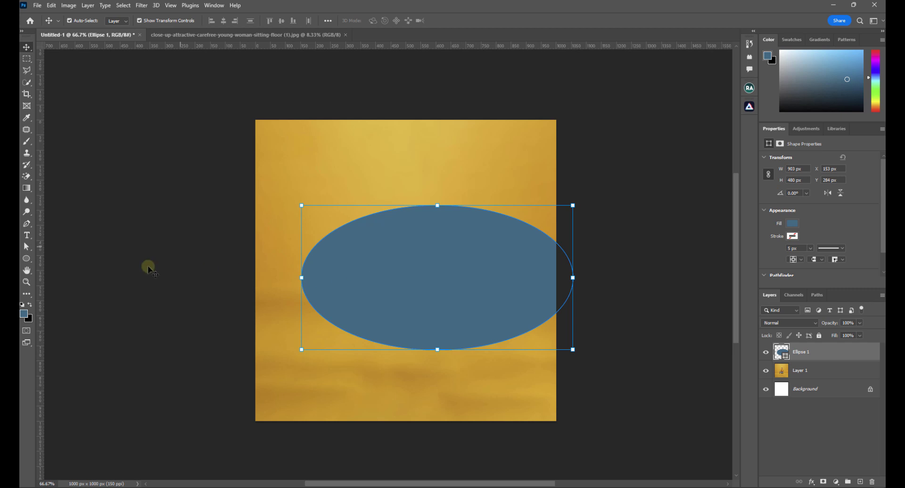
pyautogui.click(26, 263)
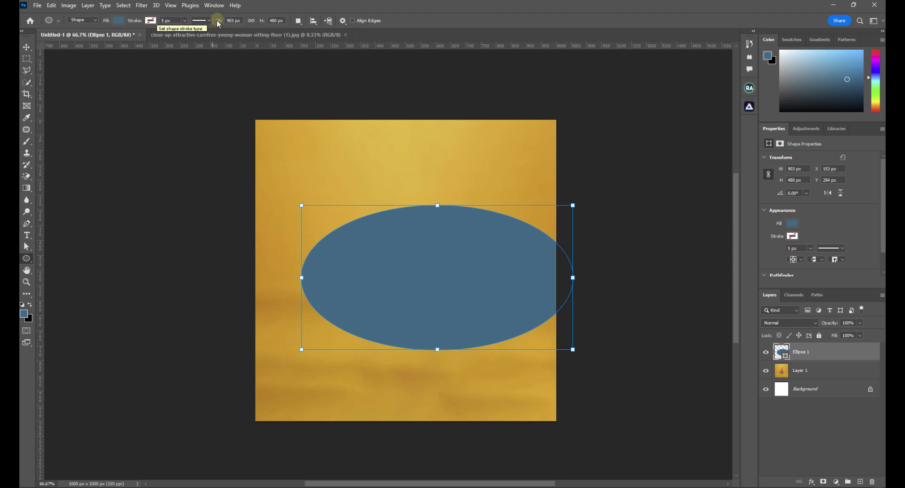
pyautogui.click(27, 49)
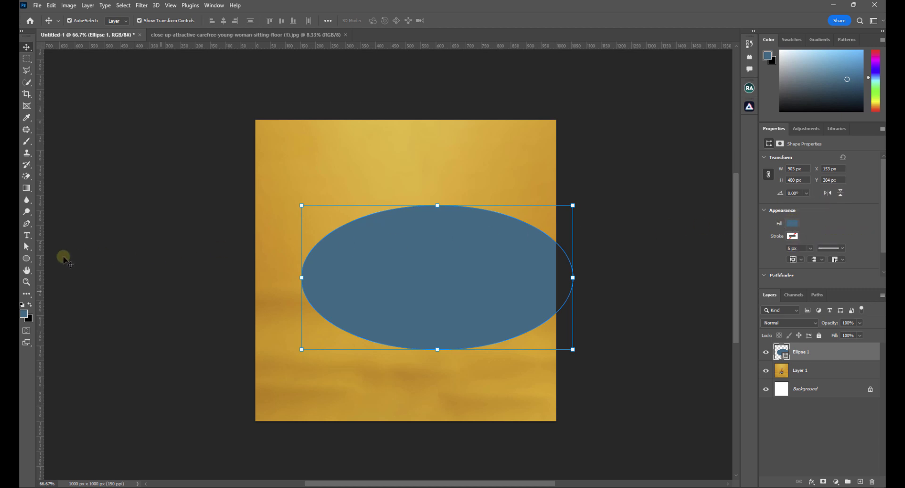
pyautogui.click(26, 259)
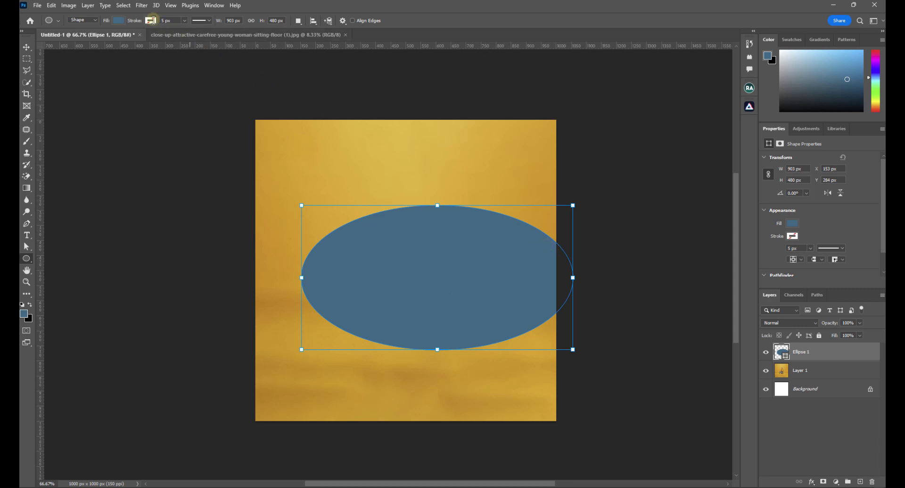
pyautogui.click(152, 21)
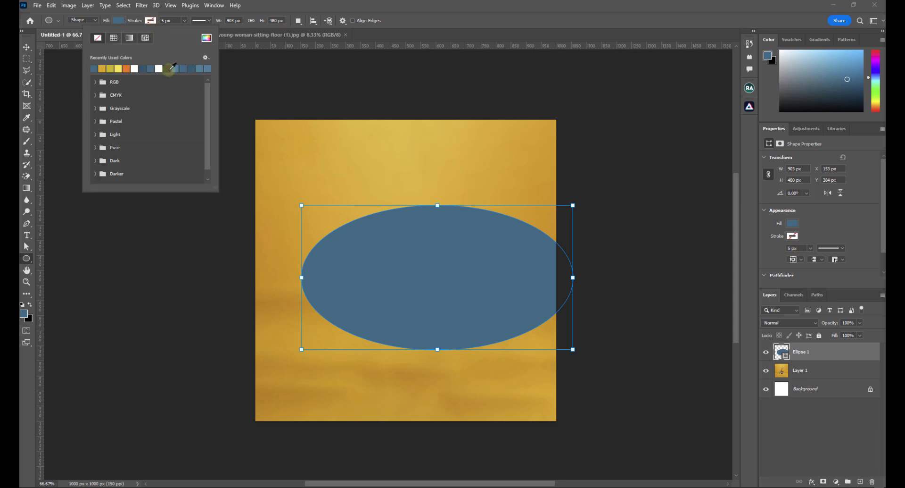
pyautogui.click(169, 70)
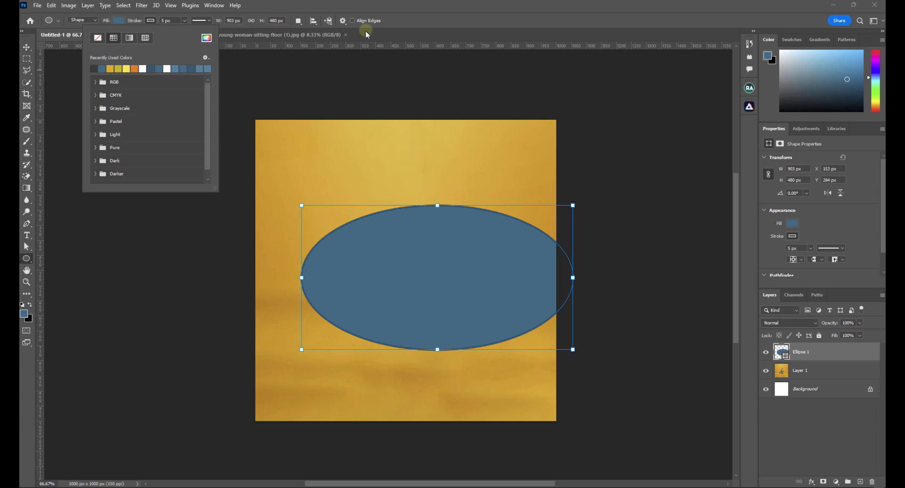
pyautogui.click(423, 20)
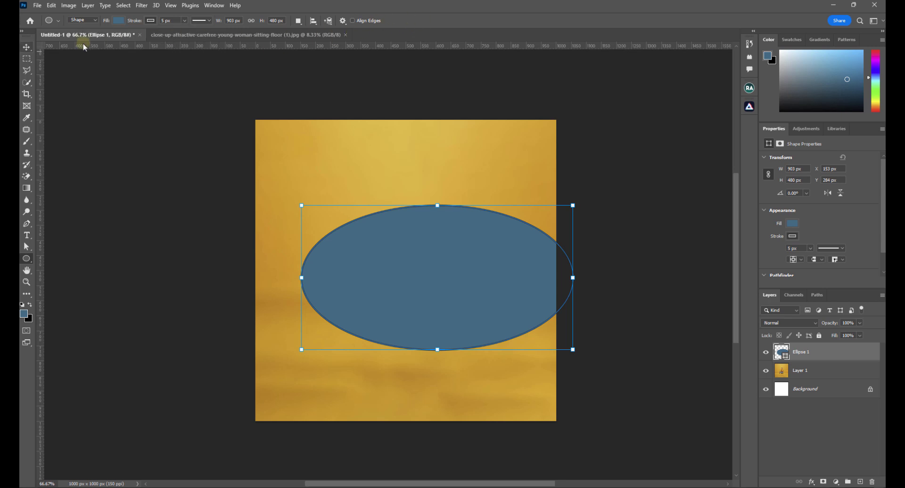
pyautogui.click(27, 47)
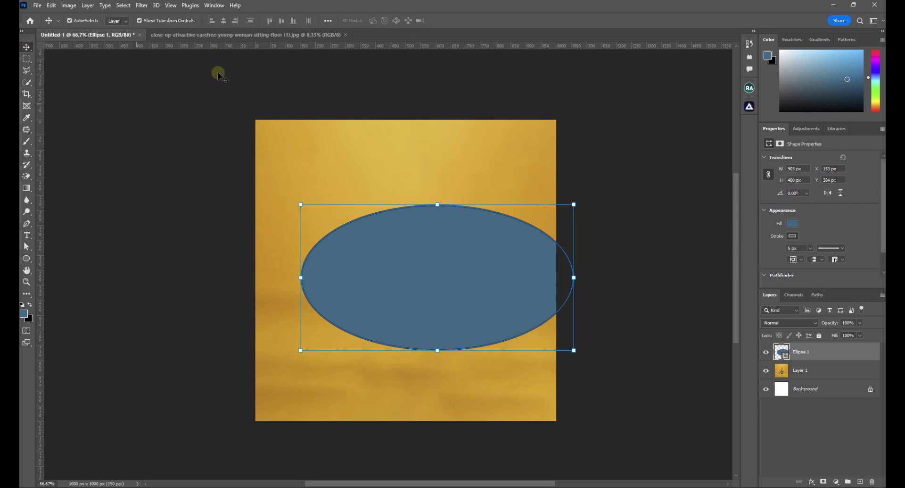
pyautogui.click(375, 93)
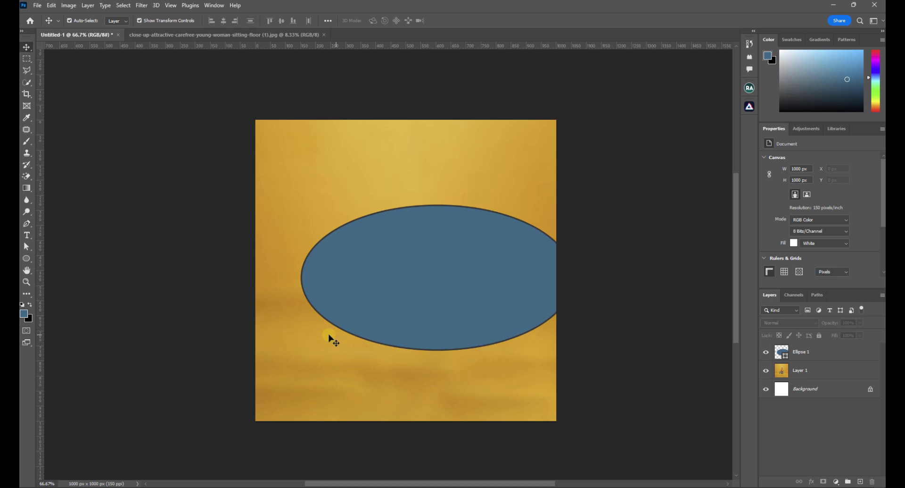
# Remove the stroke from the ellipse by setting it to no color, and deselect the shape
pyautogui.click(409, 282)
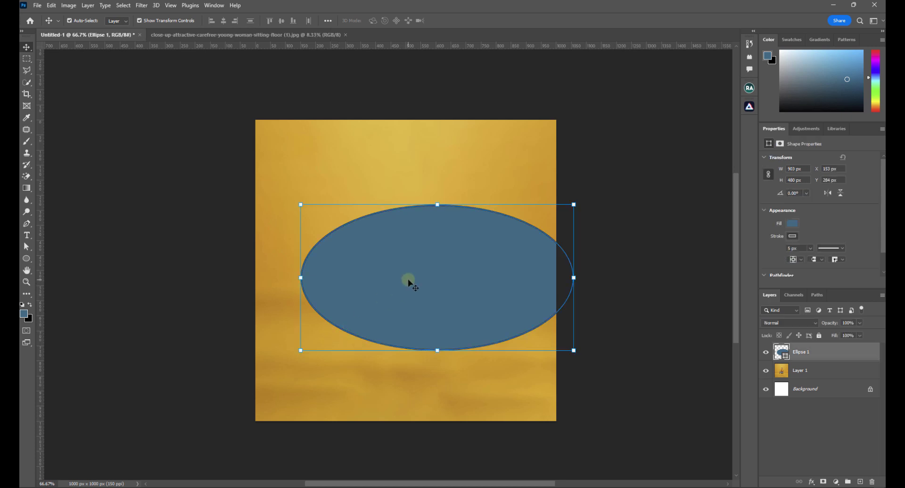
pyautogui.click(792, 236)
pyautogui.click(25, 262)
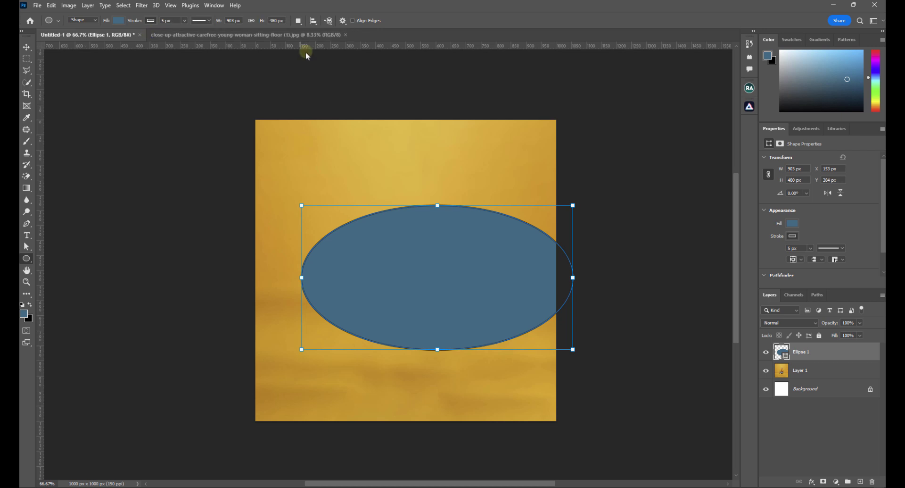
pyautogui.click(793, 236)
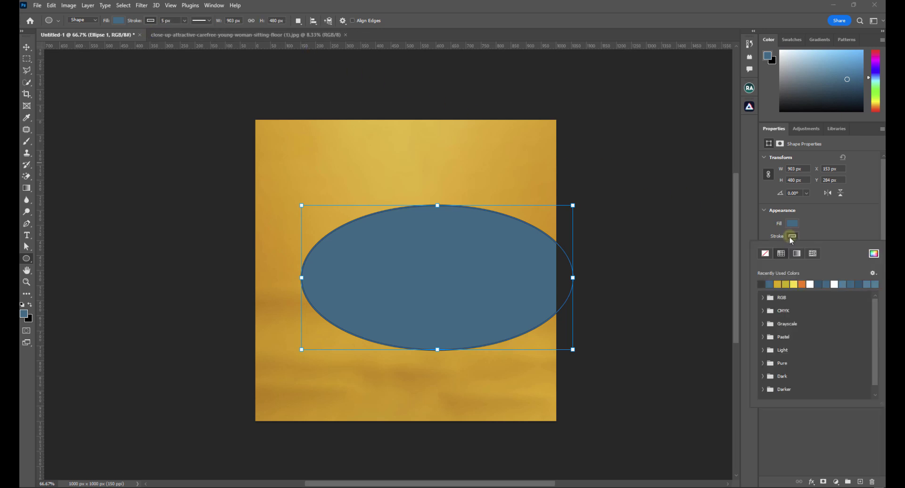
pyautogui.click(765, 256)
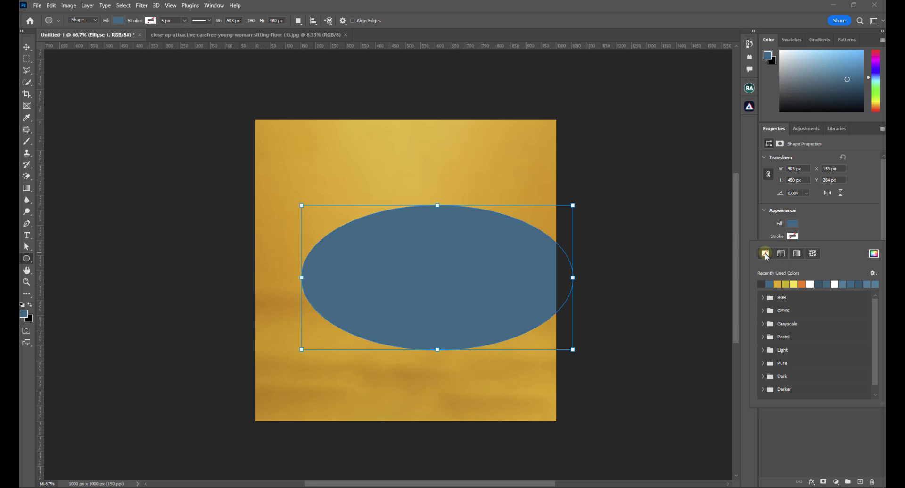
pyautogui.click(839, 220)
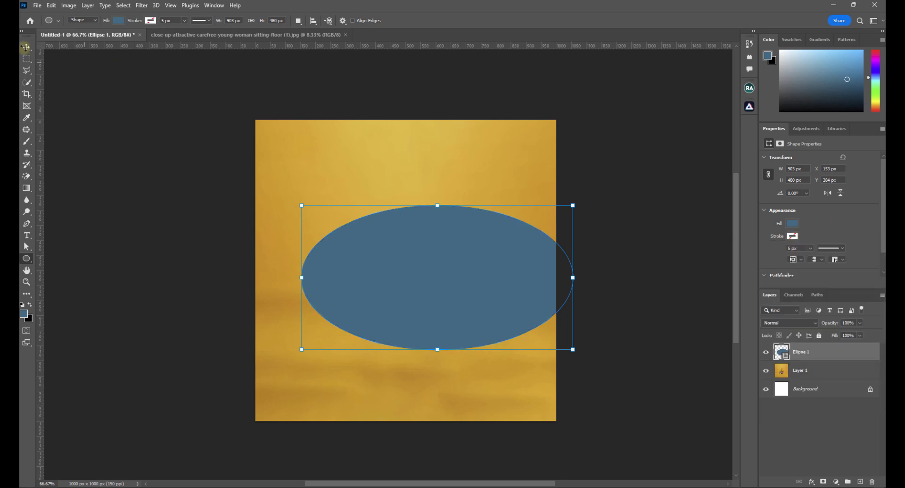
pyautogui.click(26, 47)
pyautogui.click(570, 103)
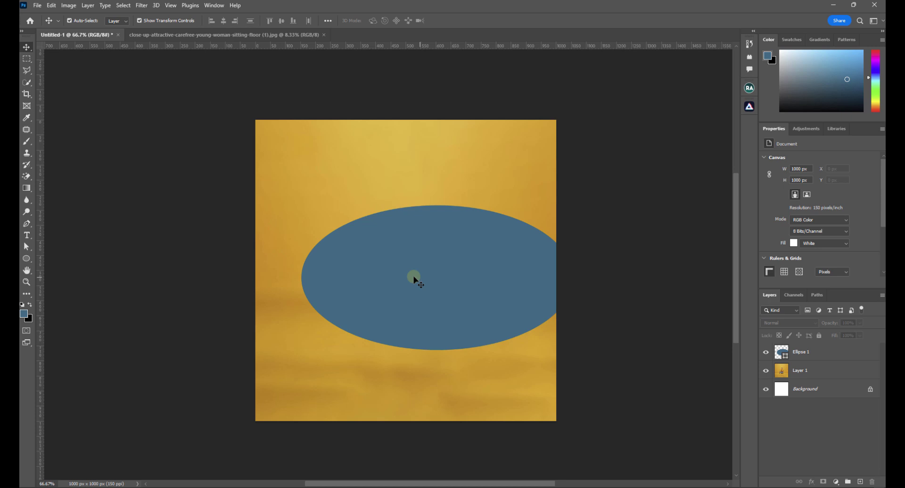
# Move the Ellipse 1 layer below Layer 1 in the layer stack
pyautogui.click(477, 268)
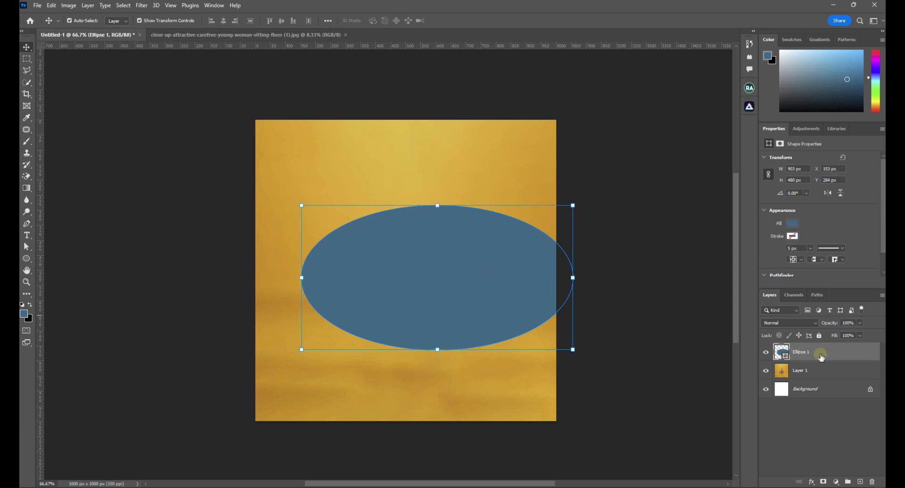
pyautogui.moveTo(821, 357); pyautogui.dragTo(817, 379)
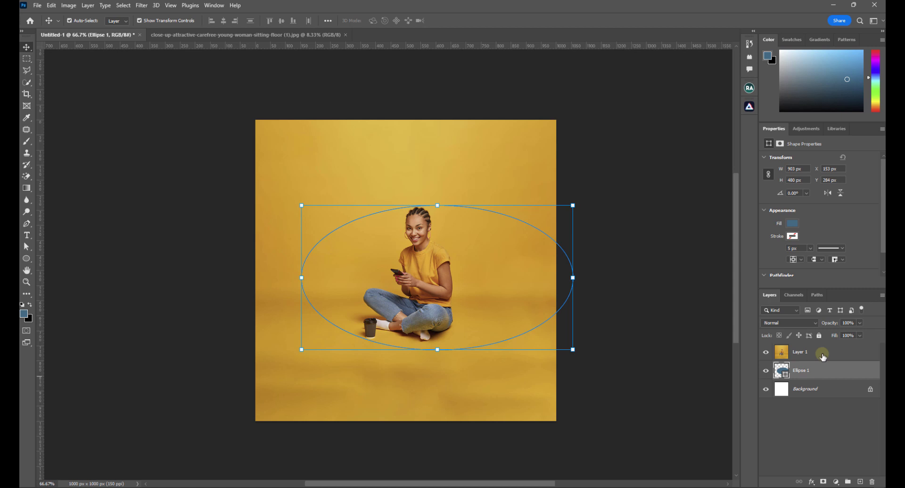
pyautogui.click(823, 356)
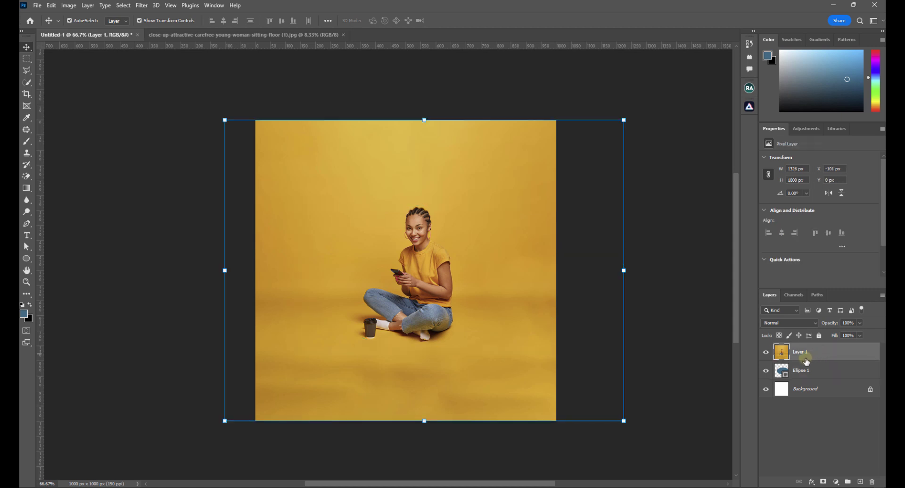
pyautogui.rightClick(833, 354)
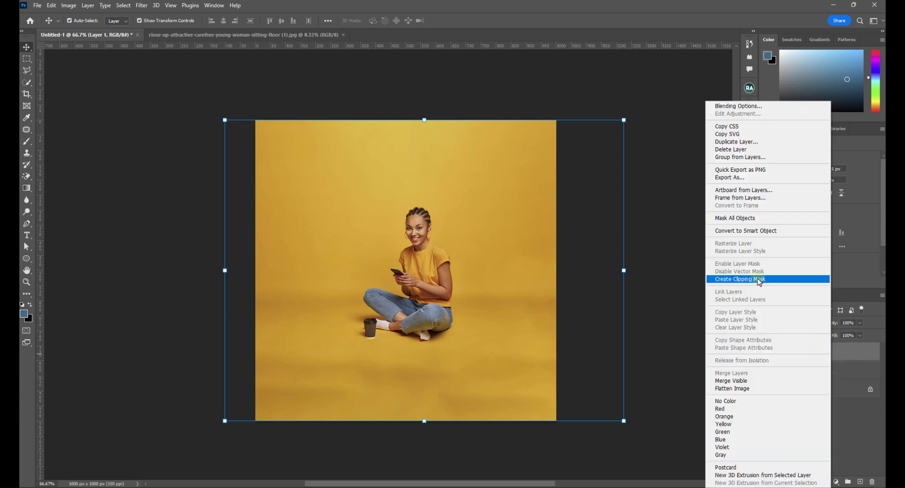
pyautogui.click(859, 353)
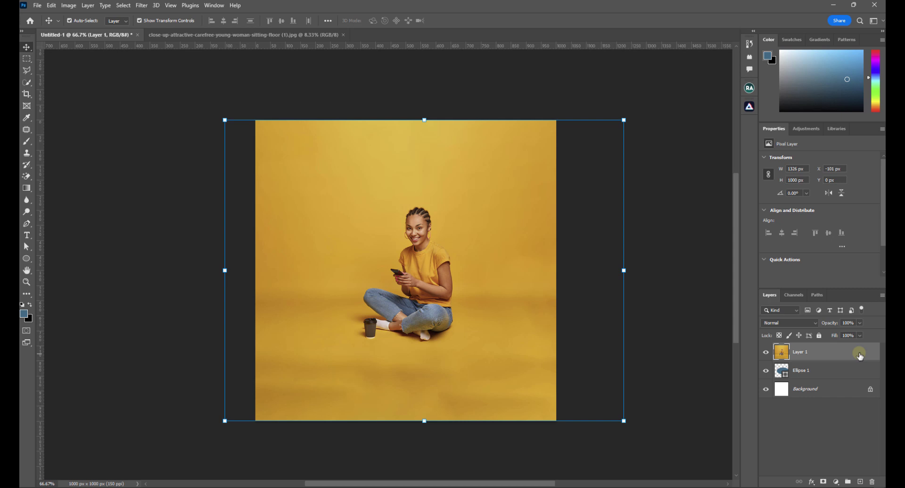
# Duplicate the Ellipse 1 layer three times
pyautogui.click(830, 375)
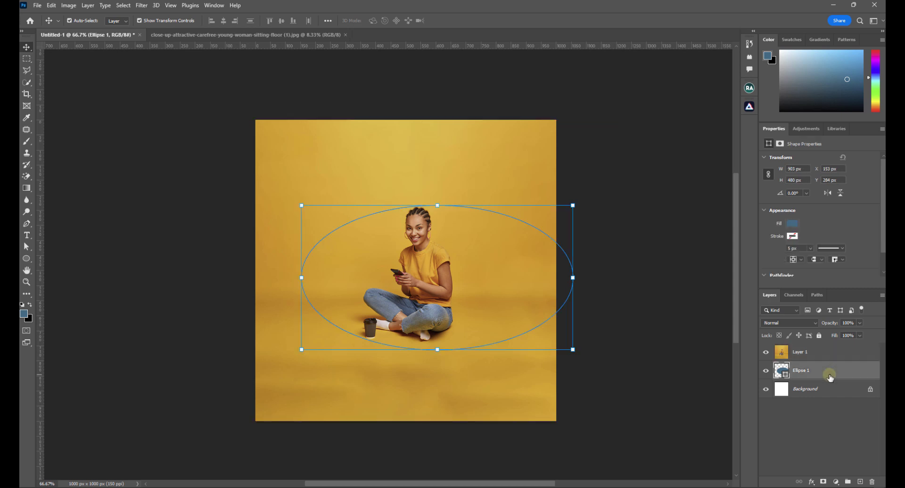
pyautogui.hotkey('ctrl', 'j')
pyautogui.hotkey('ctrl', 'j')
pyautogui.hotkey('ctrl', 'j')
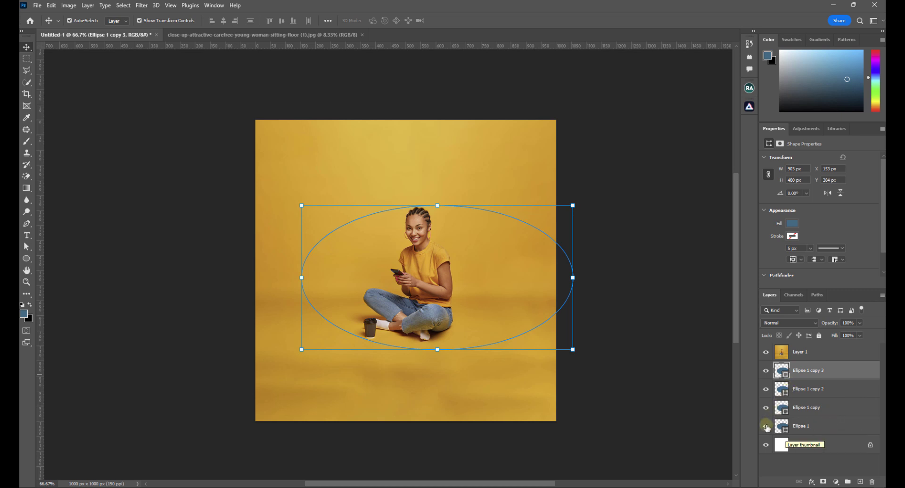
# Undo the three duplications of the Ellipse 1 layer
pyautogui.hotkey('ctrl', 'z')
pyautogui.hotkey('ctrl', 'z')
pyautogui.hotkey('ctrl', 'z')
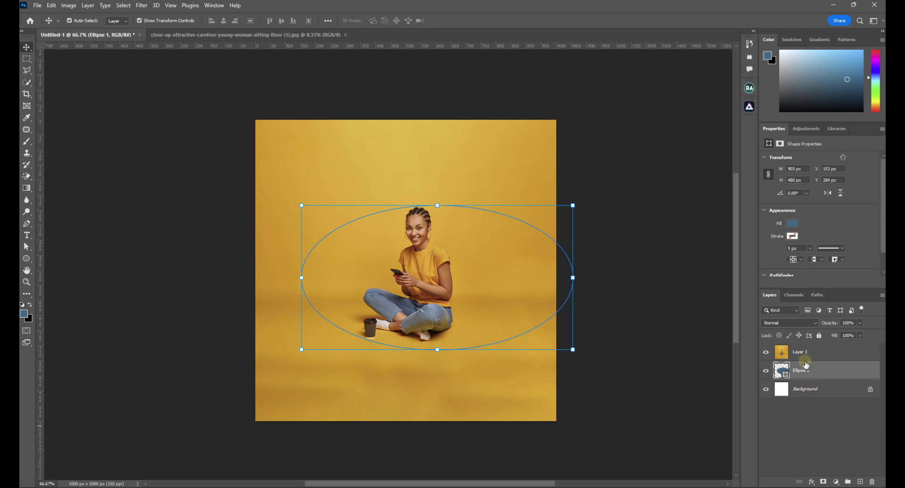
# Create a clipping mask that clips Layer 1 to the Ellipse 1 shape beneath it
pyautogui.click(828, 353)
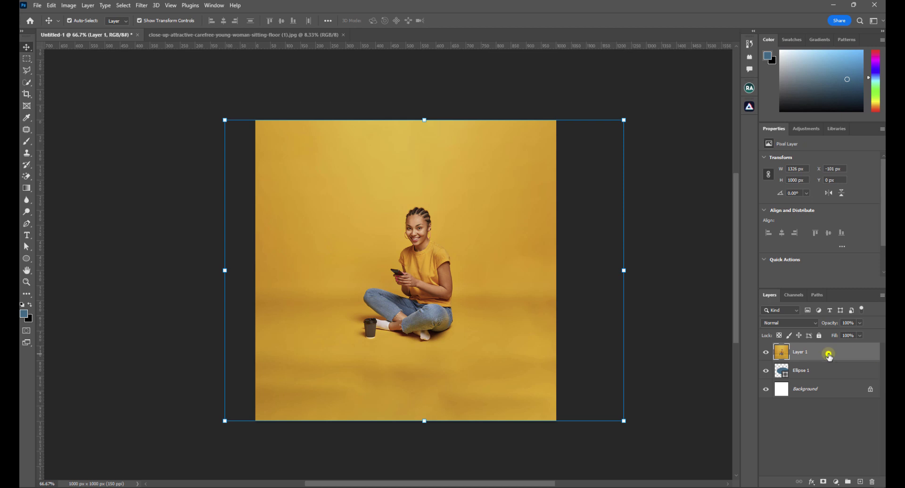
pyautogui.rightClick(829, 354)
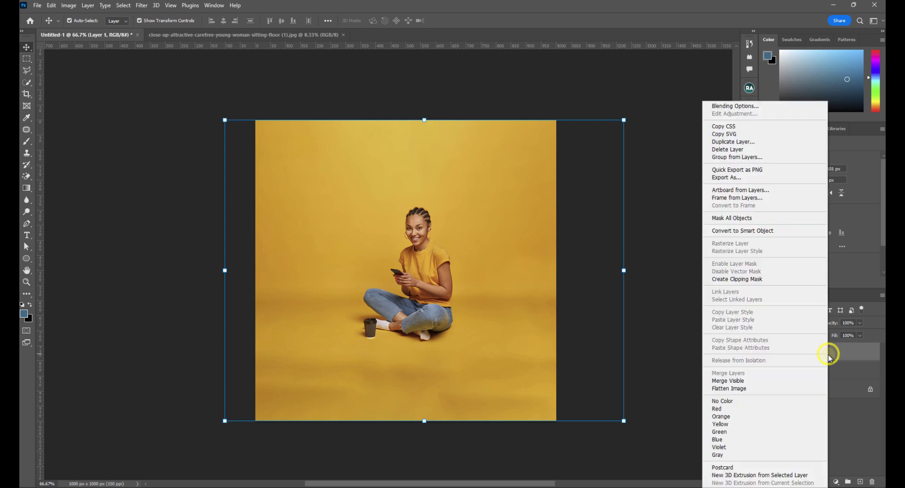
pyautogui.click(738, 280)
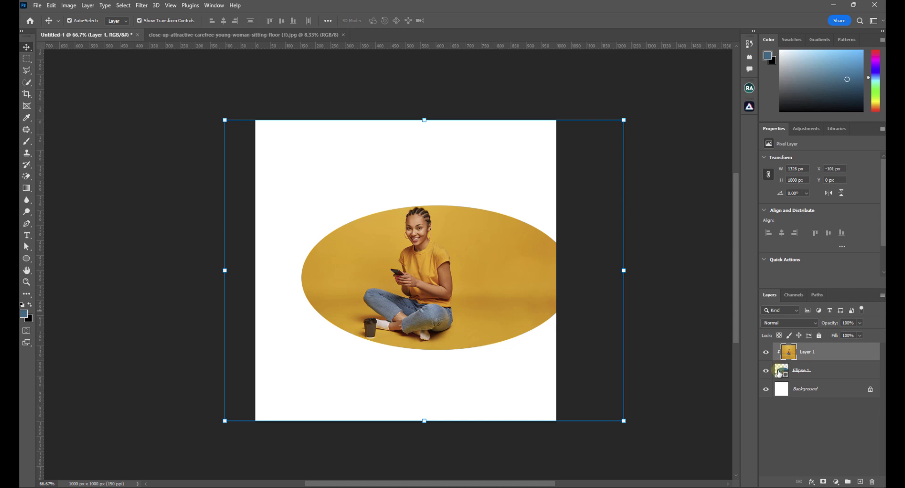
# Release the clipping mask on Layer 1 and clip it to the Ellipse 1 shape again
pyautogui.press('ctrl')
pyautogui.hotkey('ctrl', 'alt', 'g')
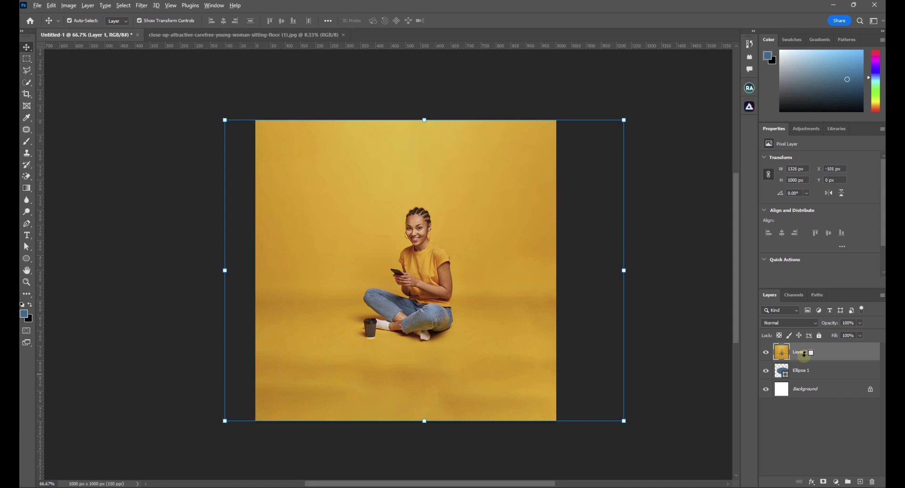
pyautogui.keyDown('alt'); pyautogui.click(781, 357); pyautogui.keyUp('alt')
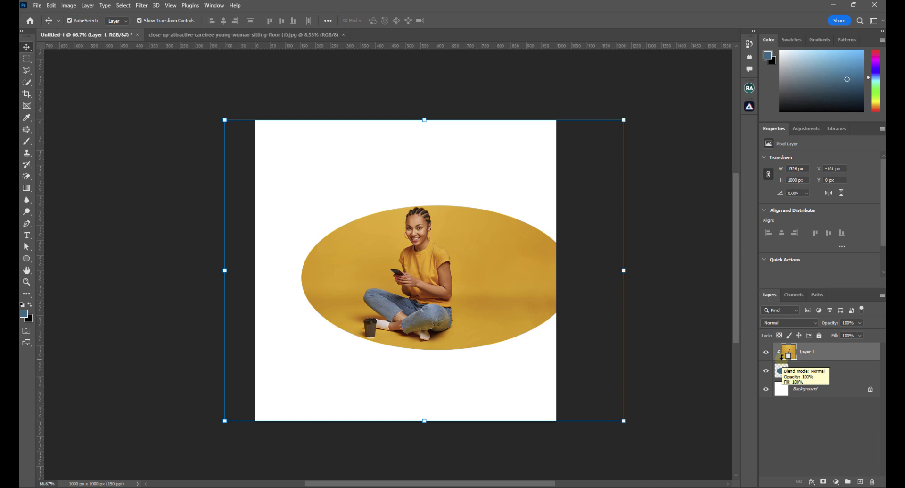
pyautogui.click(715, 397)
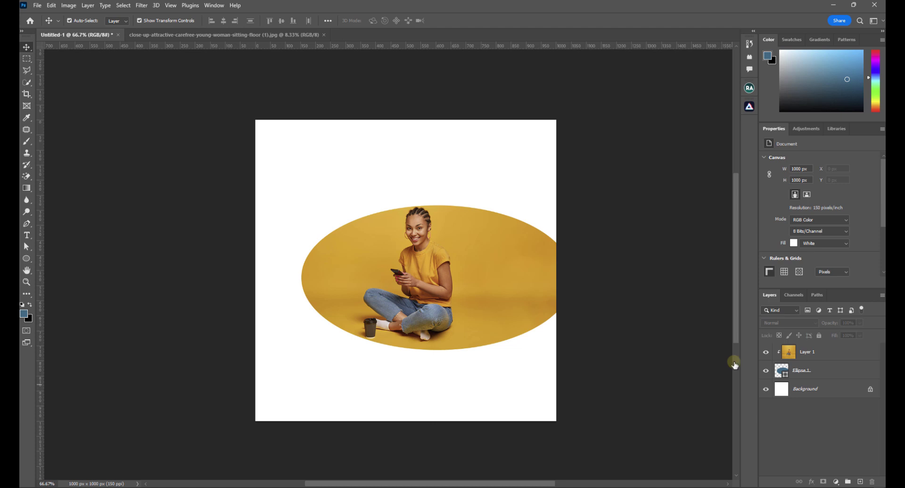
# Move Layer 1 to about X -112 px, Y 24 px inside the ellipse and convert it to a smart object
pyautogui.click(818, 352)
pyautogui.moveTo(431, 276); pyautogui.dragTo(427, 279)
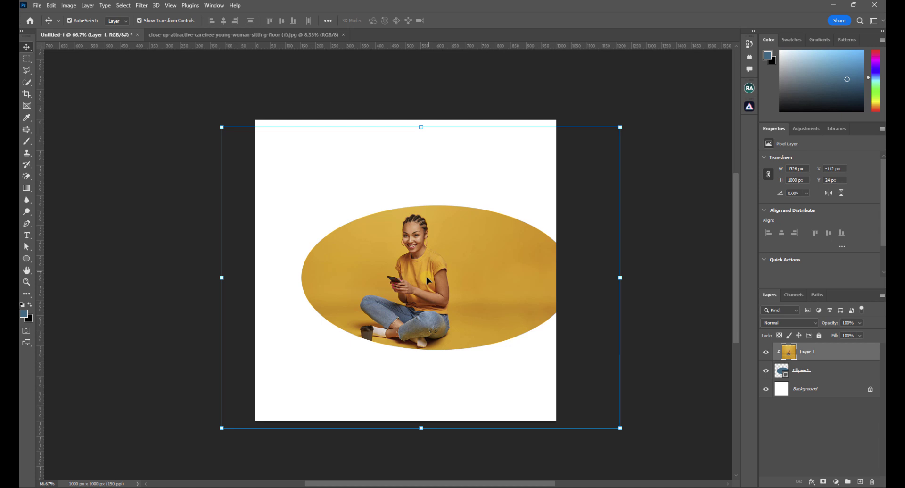
pyautogui.click(843, 354)
pyautogui.rightClick(843, 354)
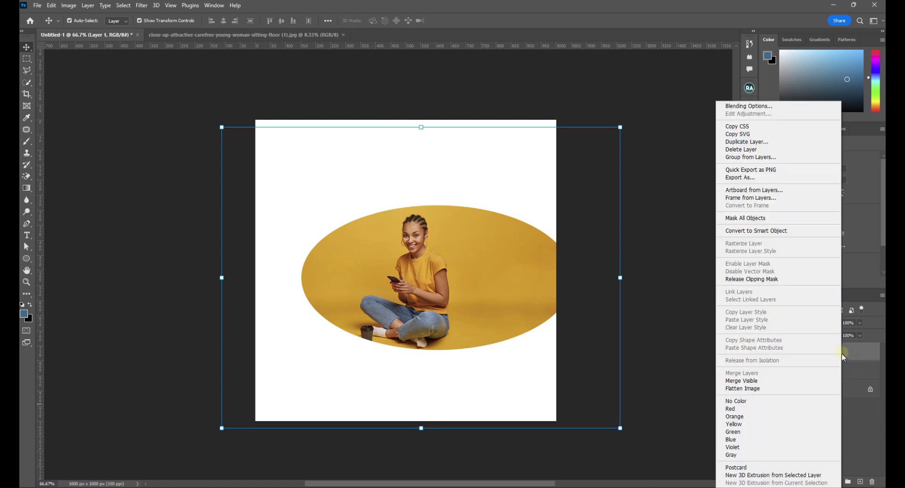
pyautogui.click(776, 231)
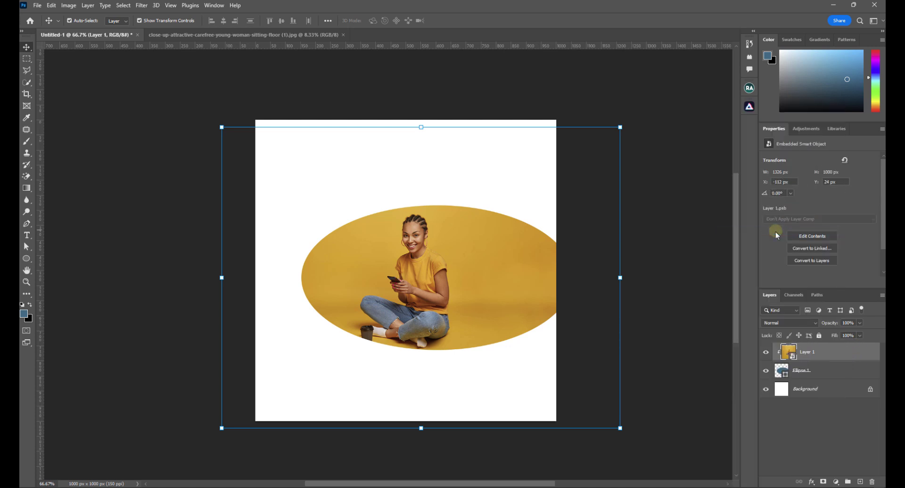
# Scale the woman photo to about 82.81% and position it so she sits fully inside the ellipse, with its centre at about X 507 px
pyautogui.moveTo(620, 277); pyautogui.dragTo(565, 280)
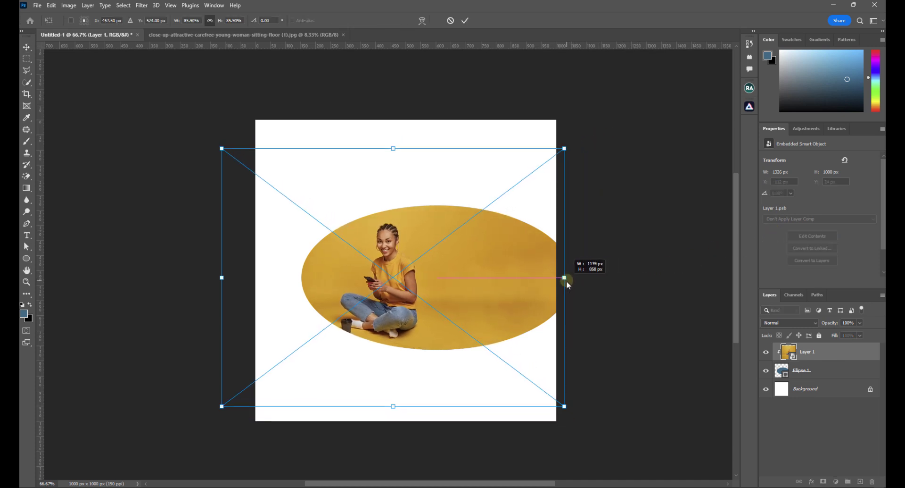
pyautogui.moveTo(463, 282); pyautogui.dragTo(484, 281)
pyautogui.moveTo(574, 278); pyautogui.dragTo(574, 276)
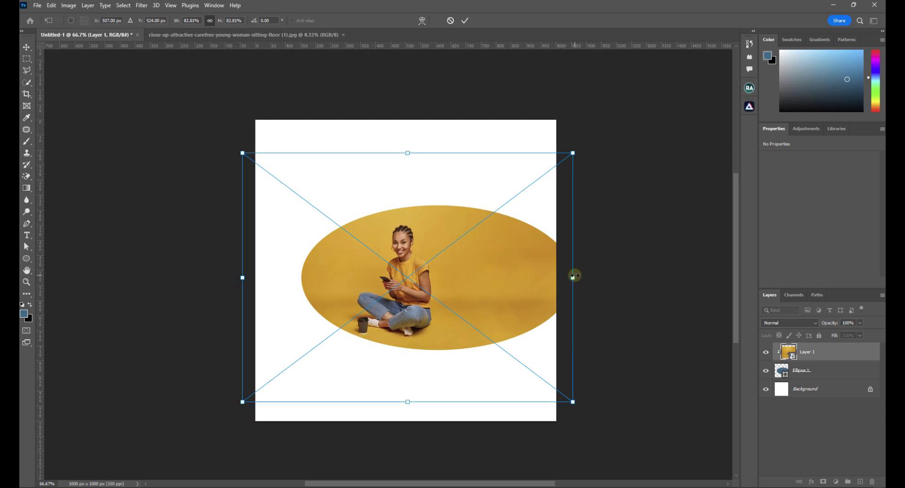
pyautogui.moveTo(498, 281); pyautogui.dragTo(499, 273)
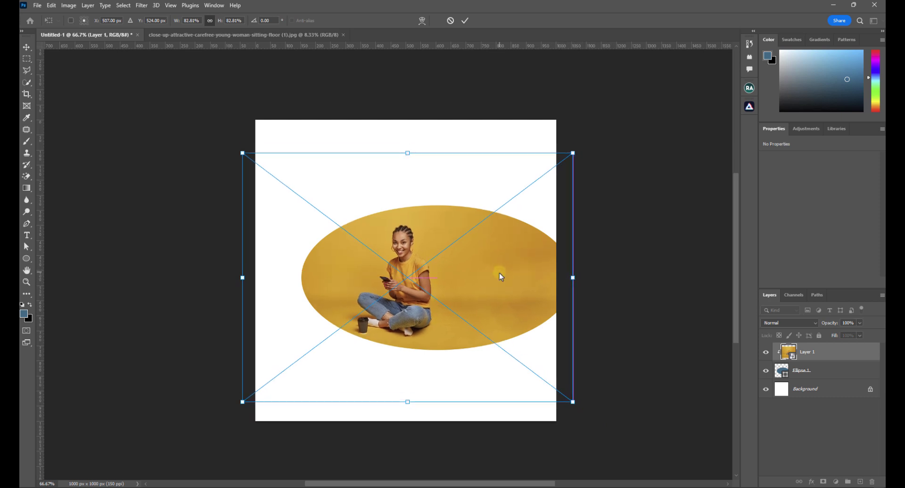
pyautogui.press('Return')
pyautogui.click(629, 285)
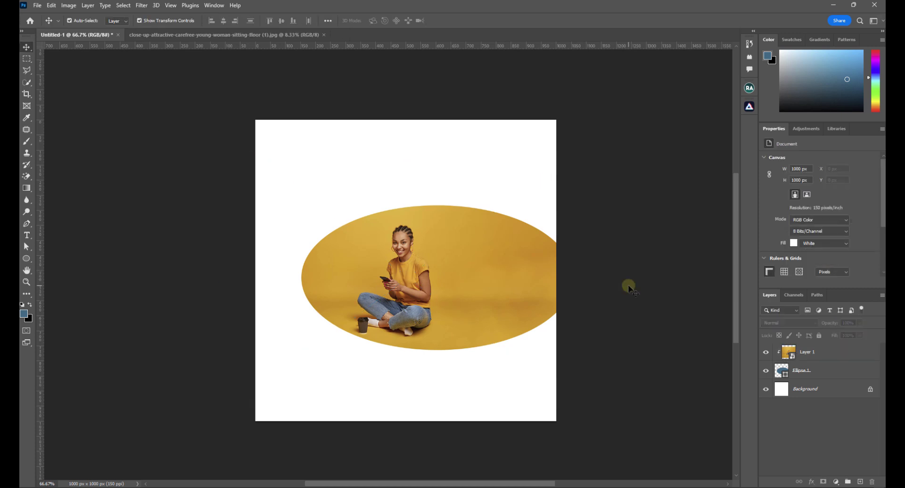
# Switch to the file browser and place the 7.png phone image into the Untitled-1 document
pyautogui.hotkey('alt', 'Tab')
pyautogui.moveTo(123, 87); pyautogui.dragTo(448, 289)
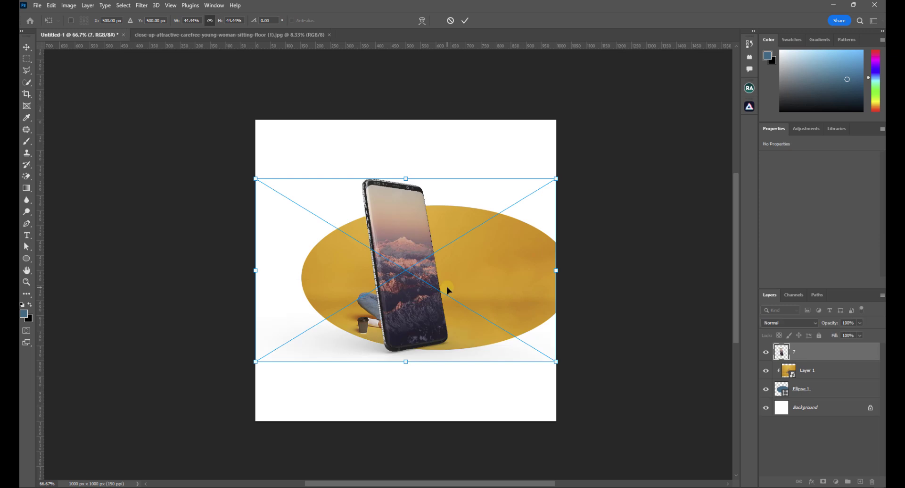
pyautogui.press('Return')
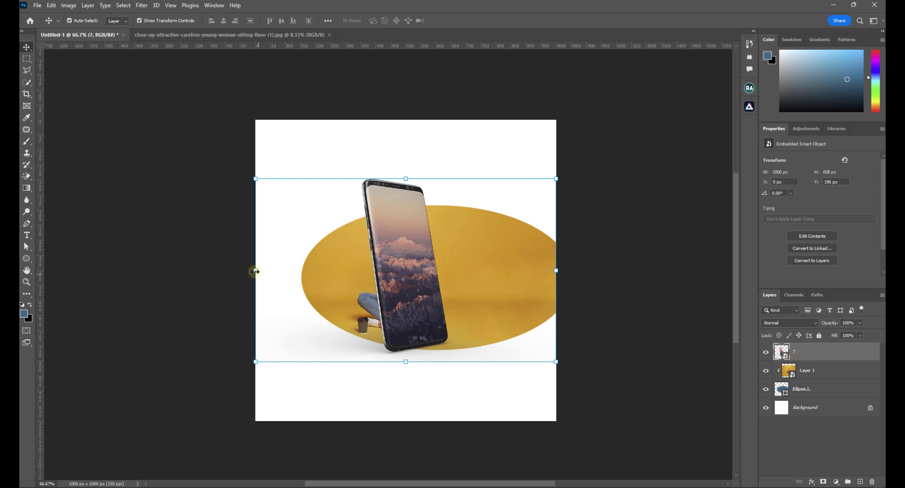
# Scale the phone image down to about 625 x 380 px so the phone stands beside the woman
pyautogui.moveTo(254, 271); pyautogui.dragTo(369, 274)
pyautogui.moveTo(449, 262); pyautogui.dragTo(453, 277)
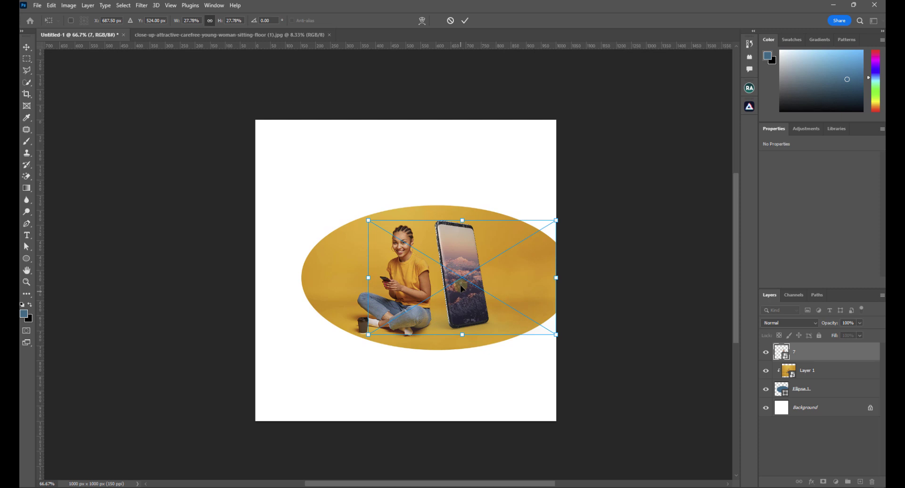
pyautogui.press('Return')
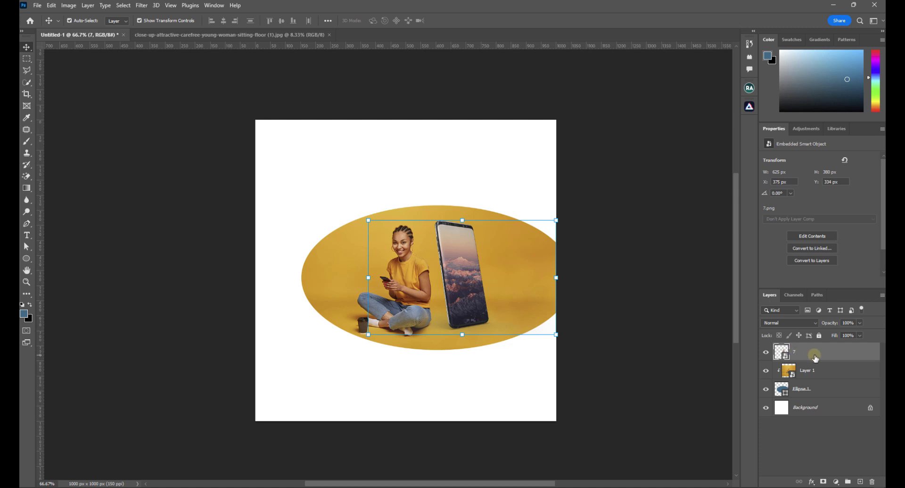
# Flip the phone image horizontally with Free Transform
pyautogui.hotkey('ctrl', 't')
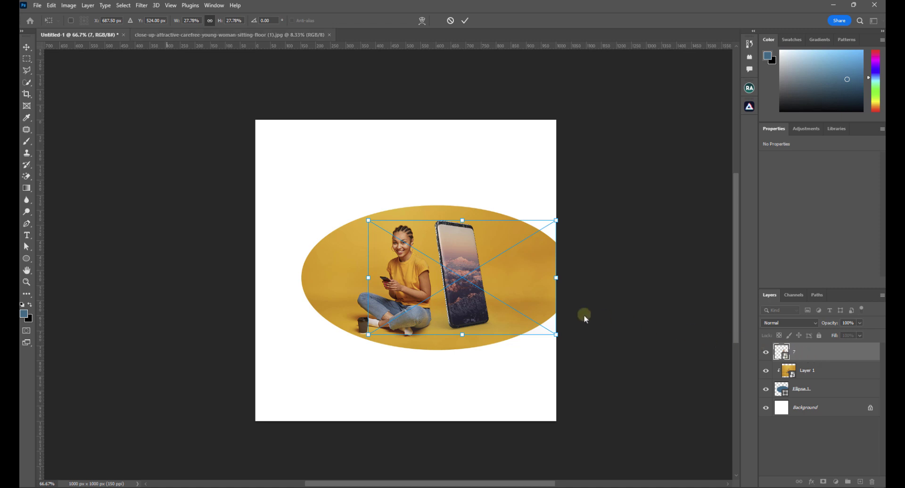
pyautogui.rightClick(465, 294)
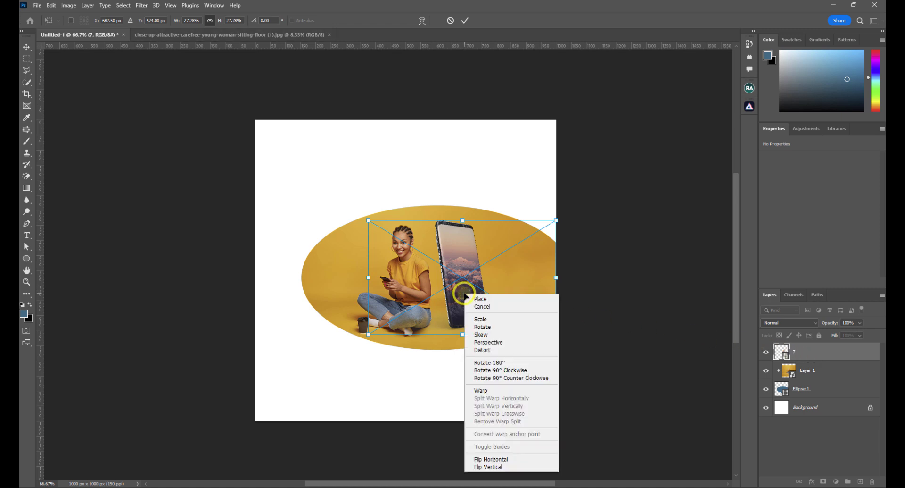
pyautogui.click(477, 459)
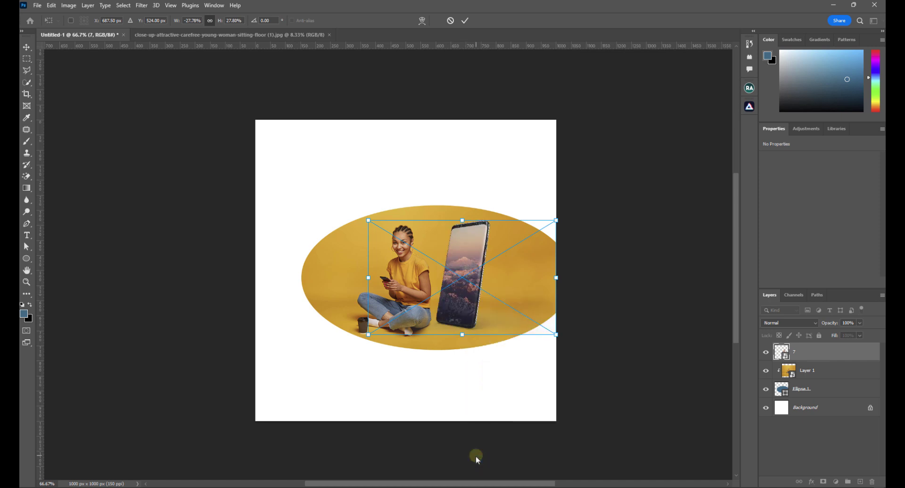
pyautogui.press('Return')
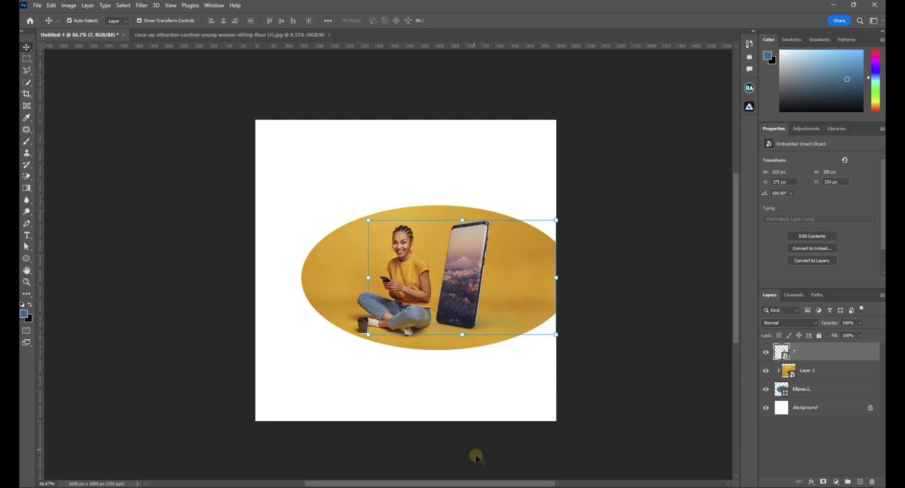
pyautogui.click(477, 456)
# Reposition the phone layer to about X 413 px and the woman photo to X 0 px so both sit balanced in the ellipse
pyautogui.moveTo(454, 294); pyautogui.dragTo(474, 293)
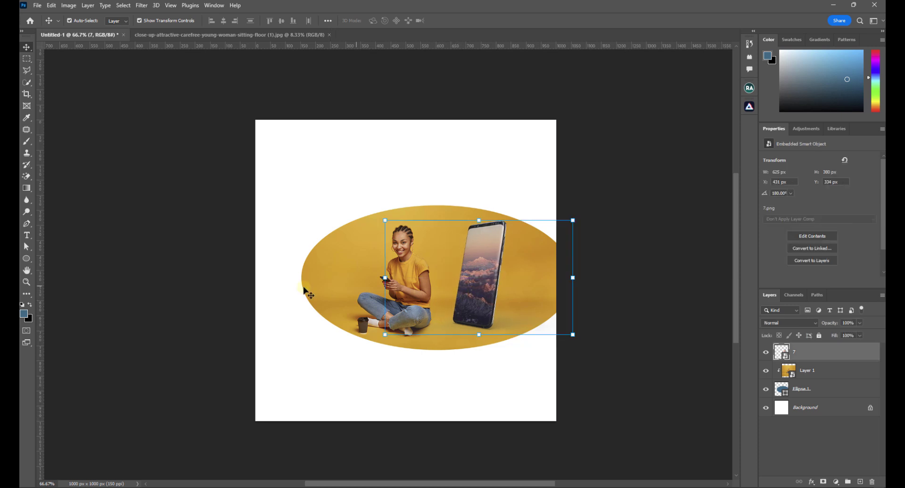
pyautogui.click(217, 283)
pyautogui.click(413, 277)
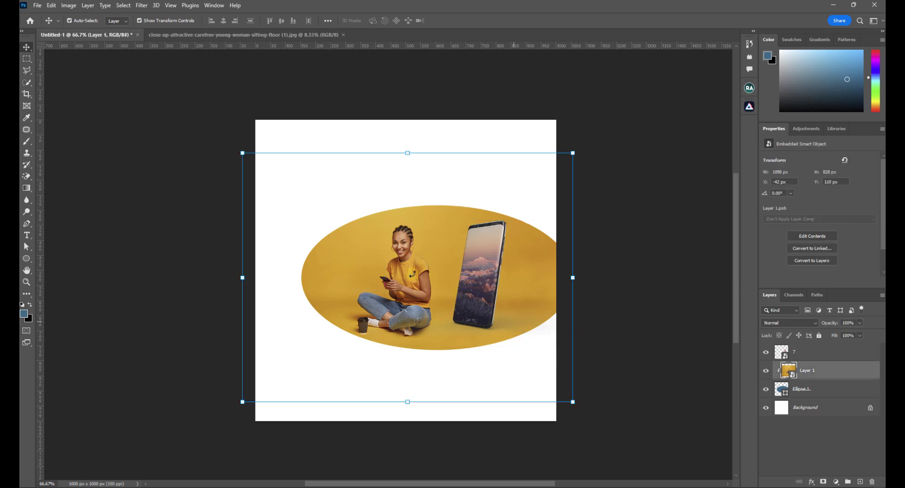
pyautogui.moveTo(413, 284); pyautogui.dragTo(429, 285)
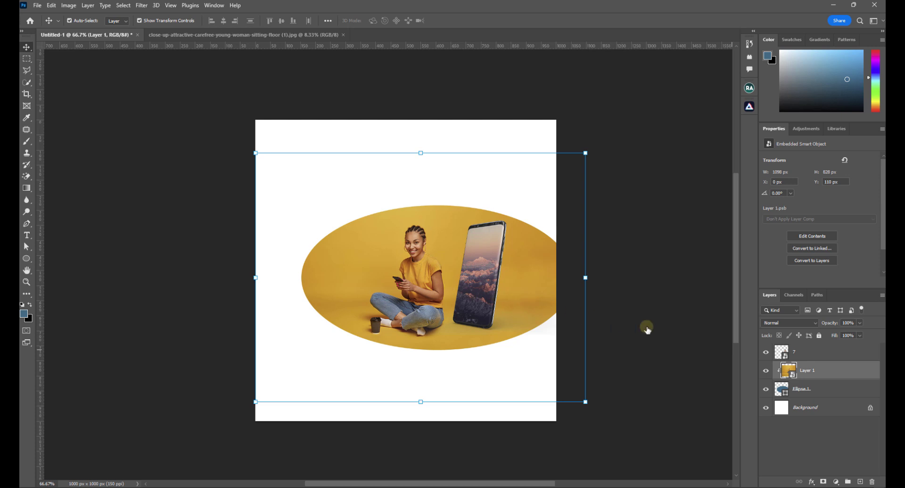
pyautogui.click(808, 354)
pyautogui.moveTo(479, 267); pyautogui.dragTo(473, 266)
pyautogui.click(637, 264)
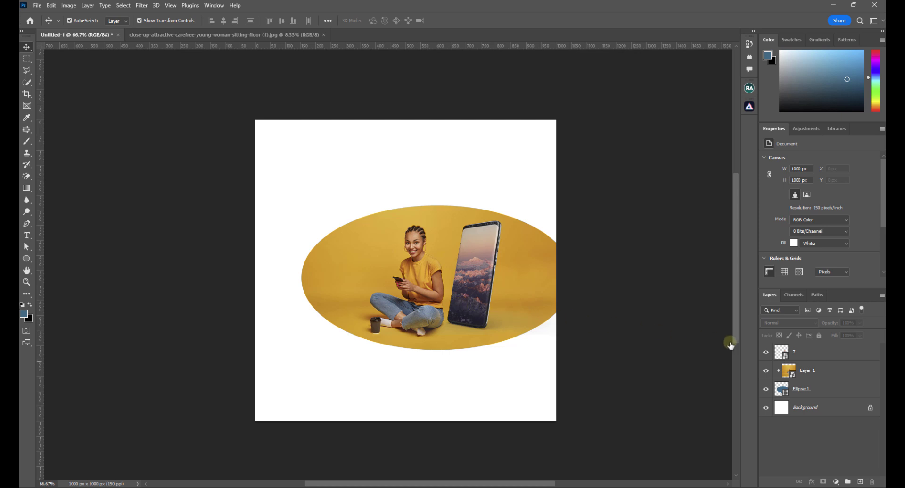
# Group the 7, Layer 1 and Ellipse 1 layers with the name Group 1
pyautogui.click(804, 353)
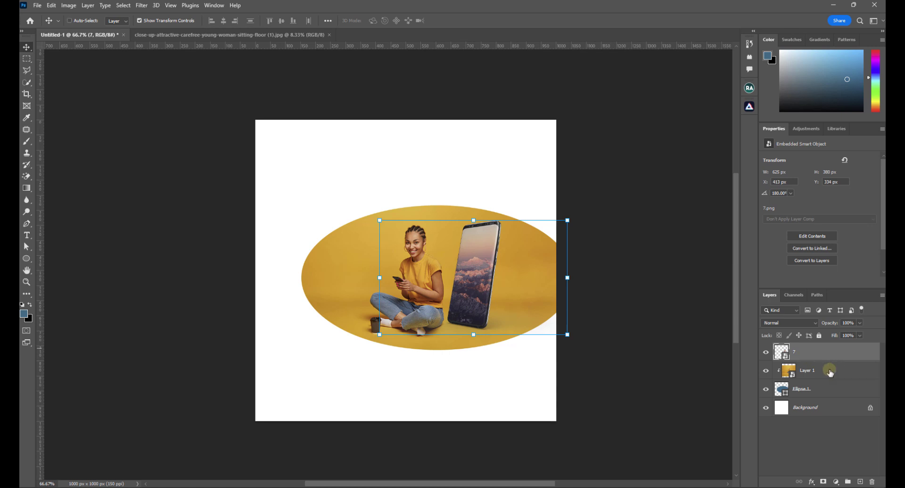
pyautogui.keyDown('ctrl'); pyautogui.click(831, 372); pyautogui.keyUp('ctrl')
pyautogui.keyDown('ctrl'); pyautogui.click(832, 391); pyautogui.keyUp('ctrl')
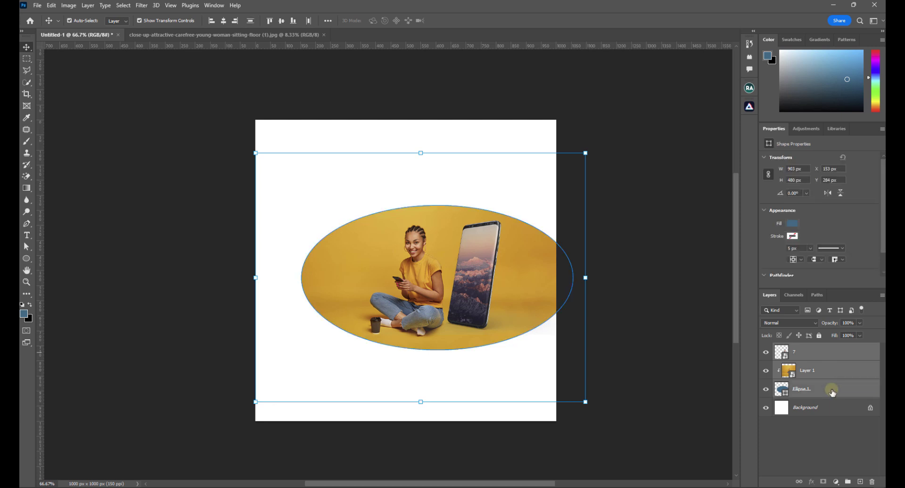
pyautogui.rightClick(836, 354)
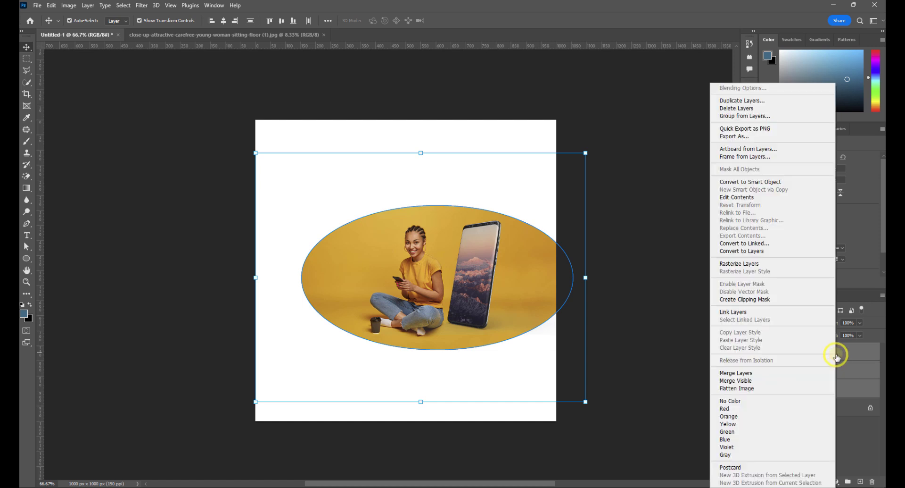
pyautogui.click(756, 116)
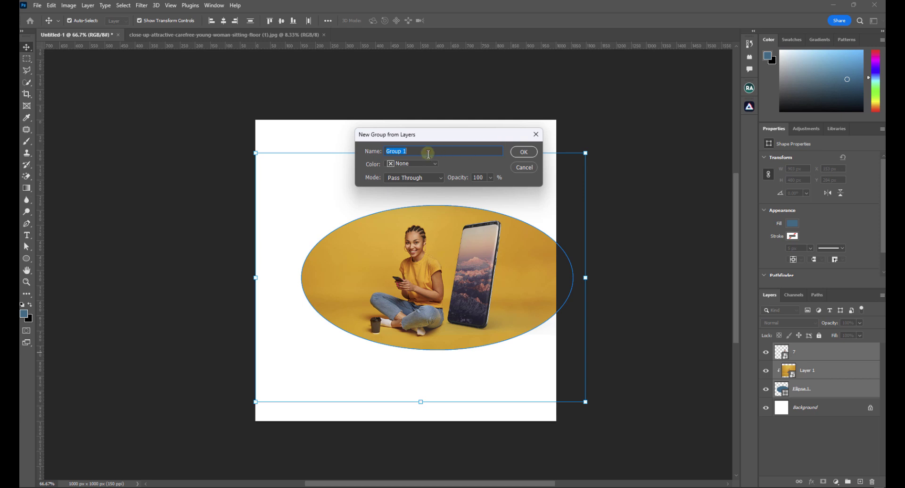
pyautogui.click(521, 152)
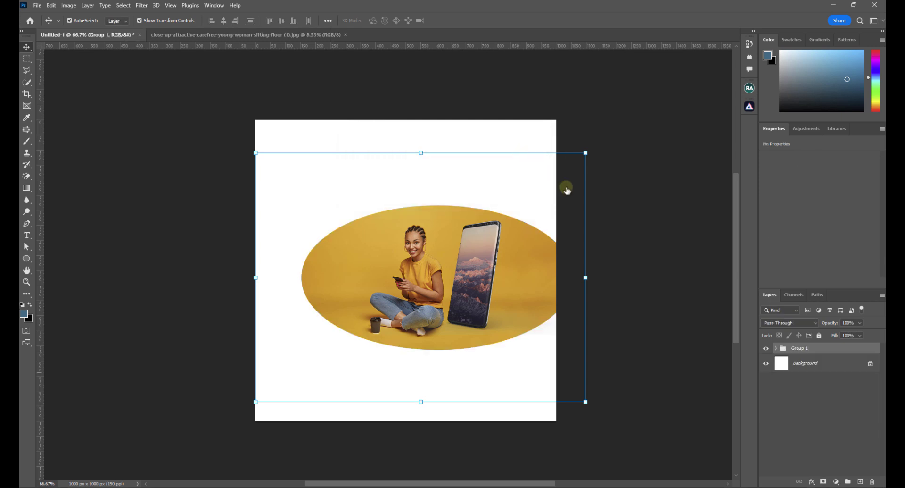
# Expand Group 1, ungroup it and group its three layers again
pyautogui.click(777, 348)
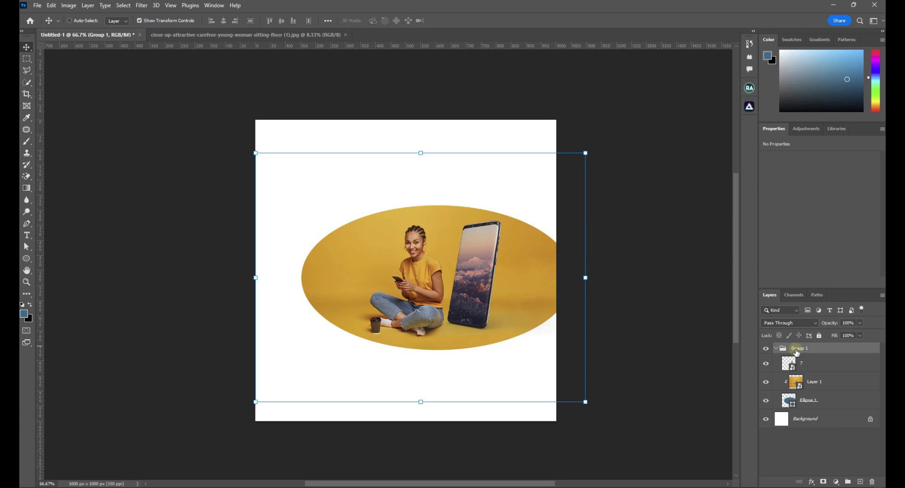
pyautogui.hotkey('ctrl', 'shift', 'g')
pyautogui.press('ctrl')
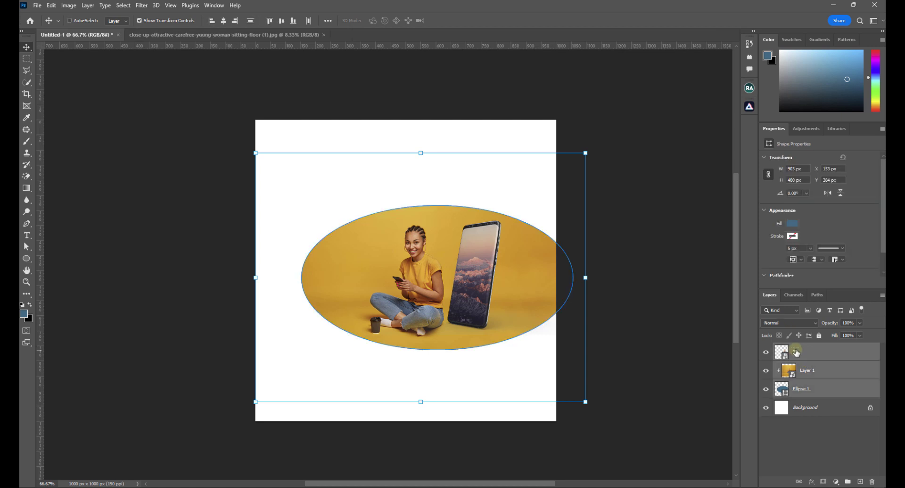
pyautogui.hotkey('ctrl', 'g')
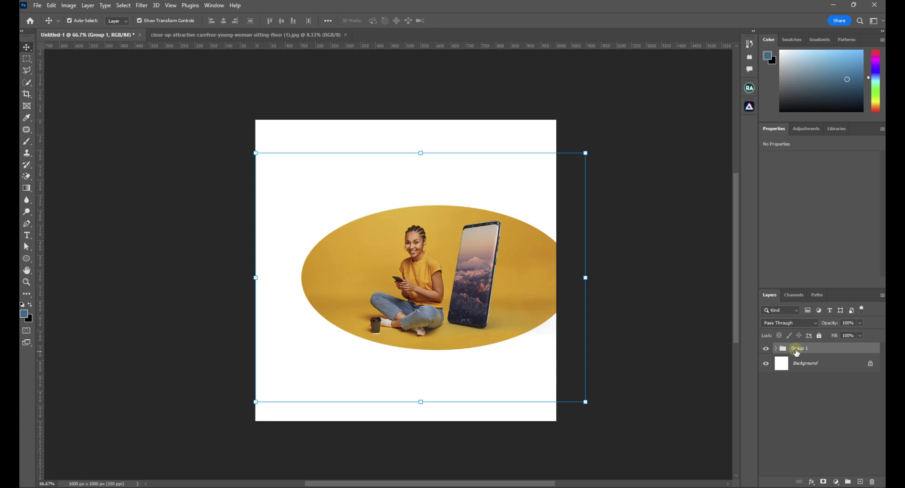
# Convert Group 1 to a smart object, try moving the composition toward the canvas centre and undo the move
pyautogui.rightClick(828, 349)
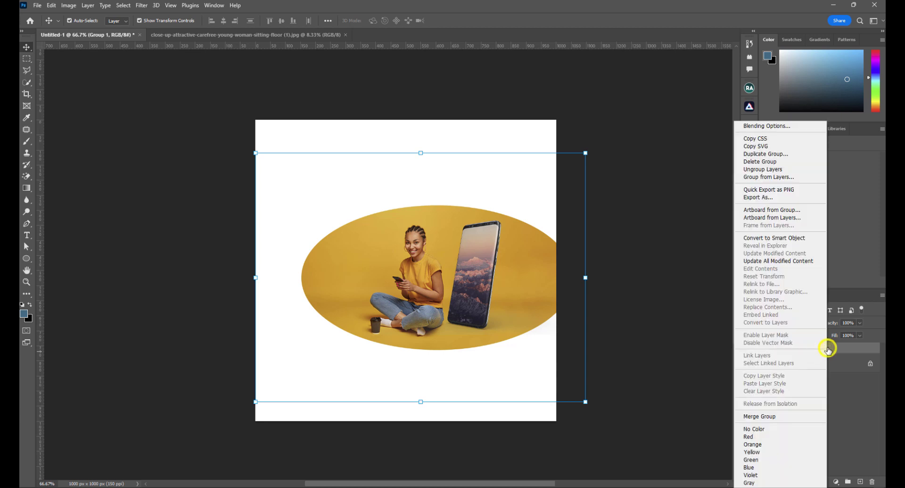
pyautogui.click(784, 237)
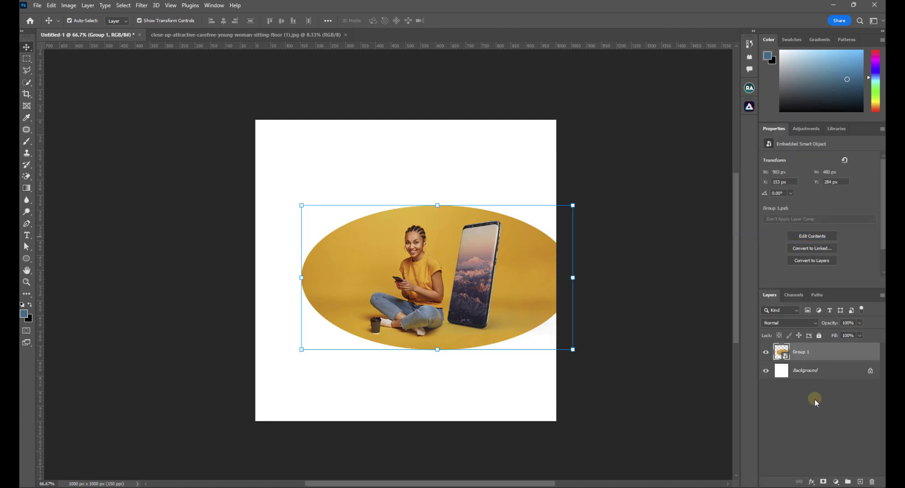
pyautogui.moveTo(460, 275); pyautogui.dragTo(425, 273)
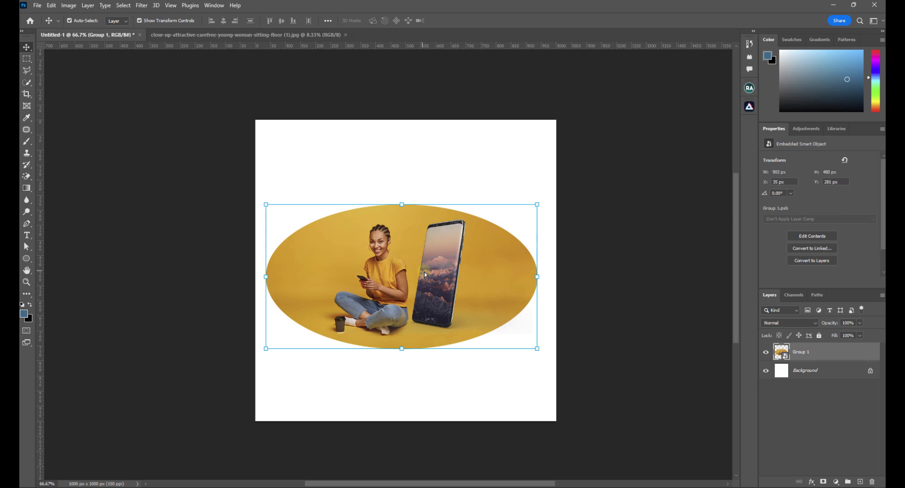
pyautogui.hotkey('ctrl', 'z')
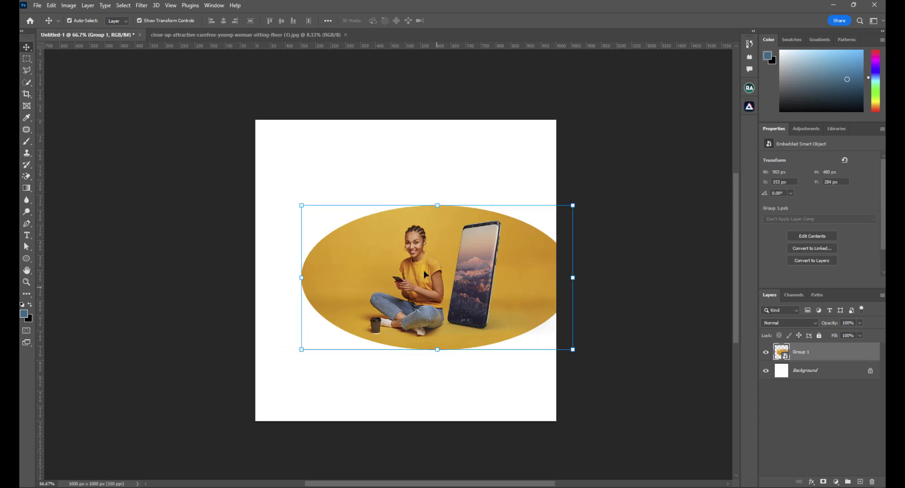
# Open the contents of the Group 1 smart object for editing
pyautogui.doubleClick(784, 356)
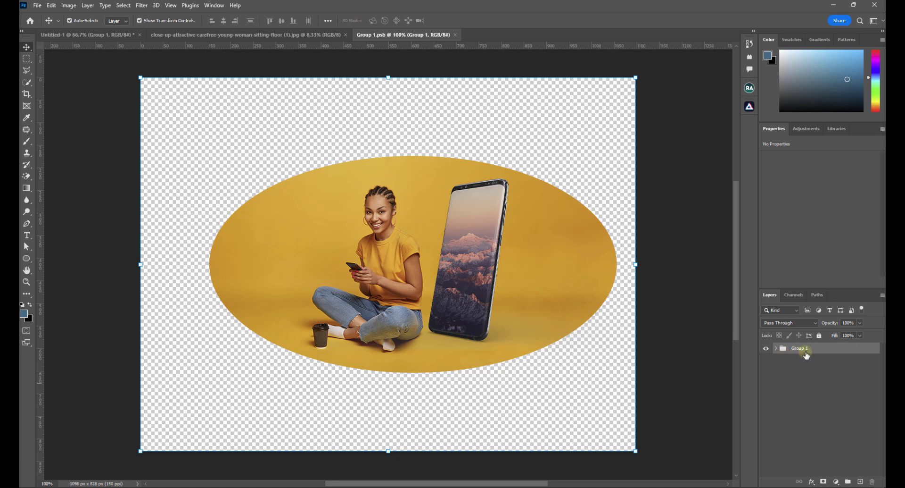
# Check the layers inside Group 1 in its contents document and close that document without saving
pyautogui.click(776, 349)
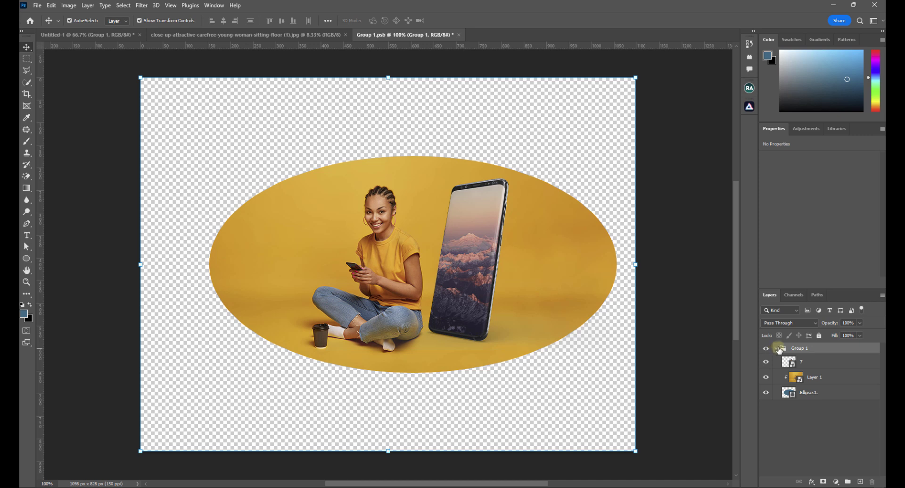
pyautogui.click(776, 349)
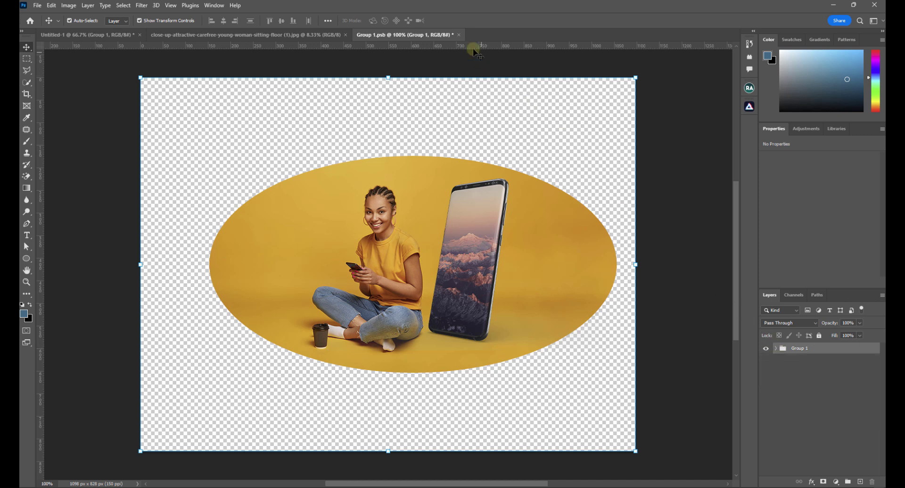
pyautogui.click(458, 35)
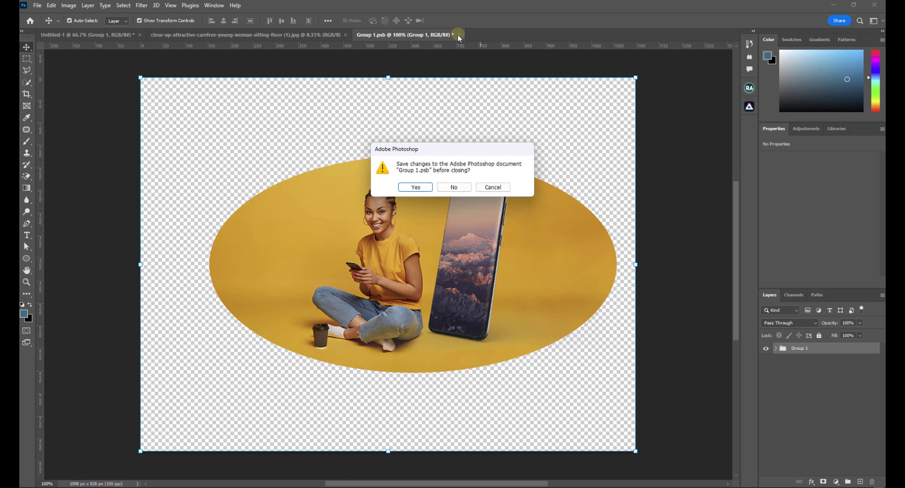
pyautogui.click(453, 187)
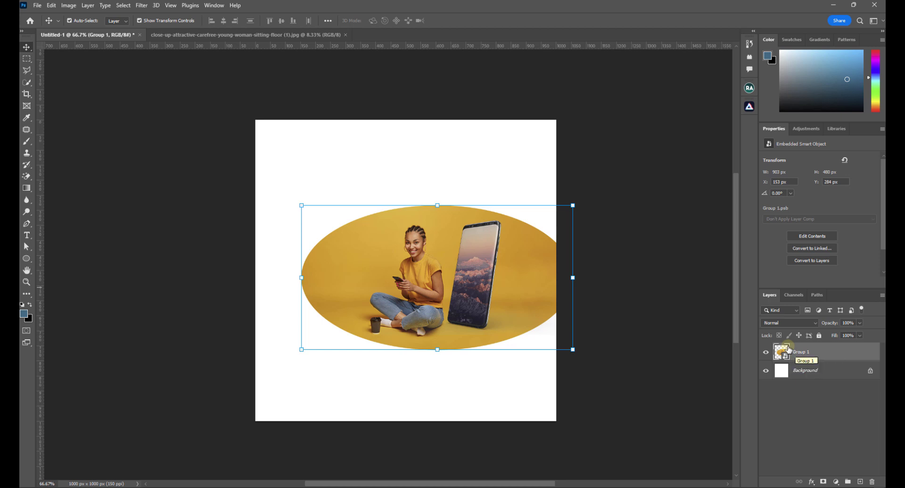
# Duplicate the Group 1 smart object as Group 2 and place the copy directly below Group 1
pyautogui.click(785, 389)
pyautogui.click(809, 354)
pyautogui.rightClick(843, 354)
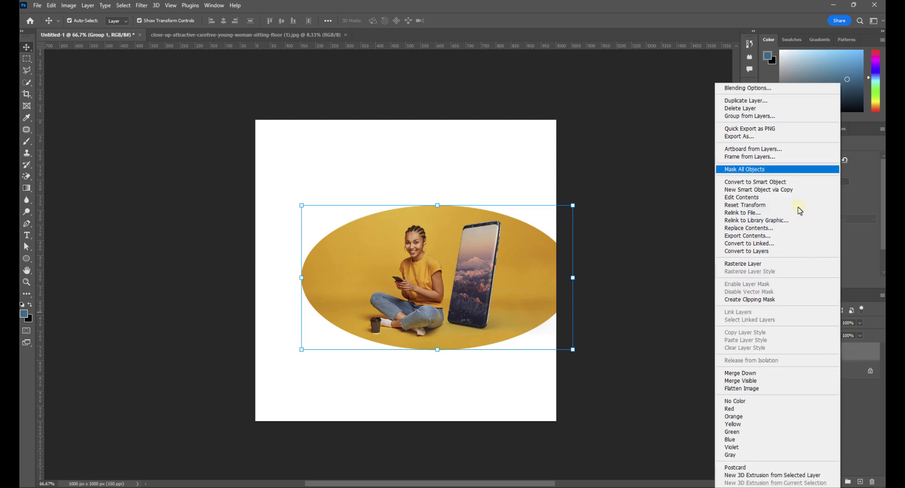
pyautogui.click(769, 101)
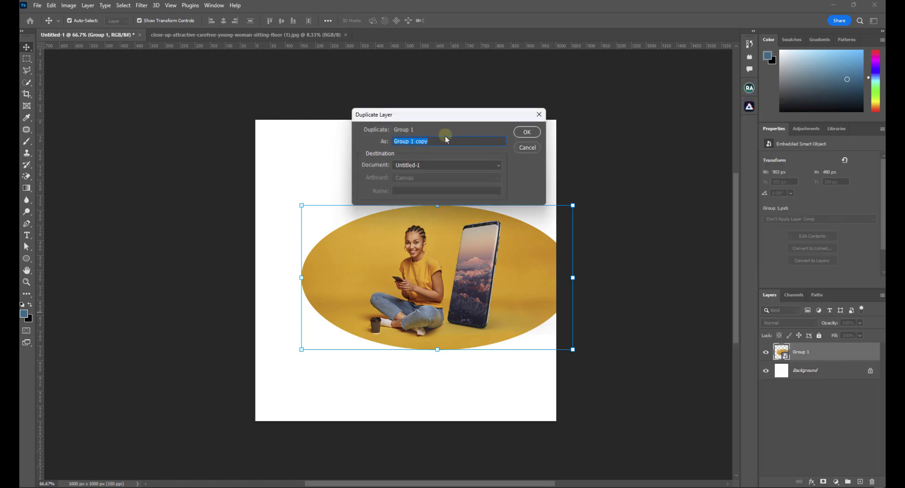
pyautogui.click(437, 142)
pyautogui.press('BackSpace')
pyautogui.press('BackSpace')
pyautogui.press('BackSpace')
pyautogui.press('BackSpace')
pyautogui.press('BackSpace')
pyautogui.press('BackSpace')
pyautogui.click(527, 133)
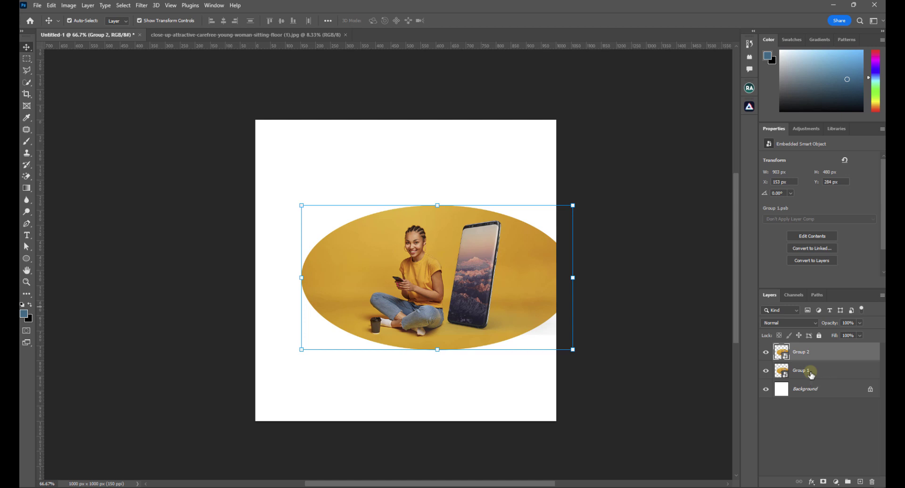
pyautogui.moveTo(827, 353); pyautogui.dragTo(827, 376)
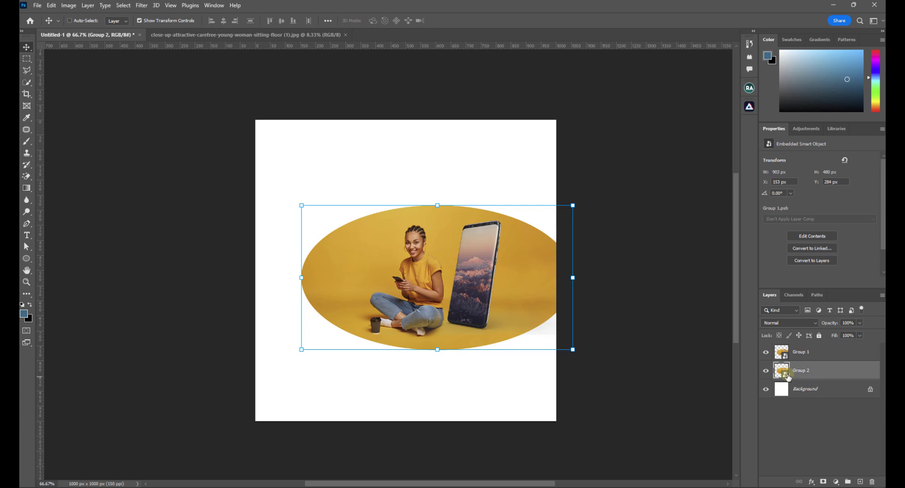
# Enlarge Group 2 proportionally to about 1147 x 609 px and position it as a wider ellipse around Group 1
pyautogui.hotkey('ctrl', 't')
pyautogui.moveTo(420, 153); pyautogui.dragTo(421, 116)
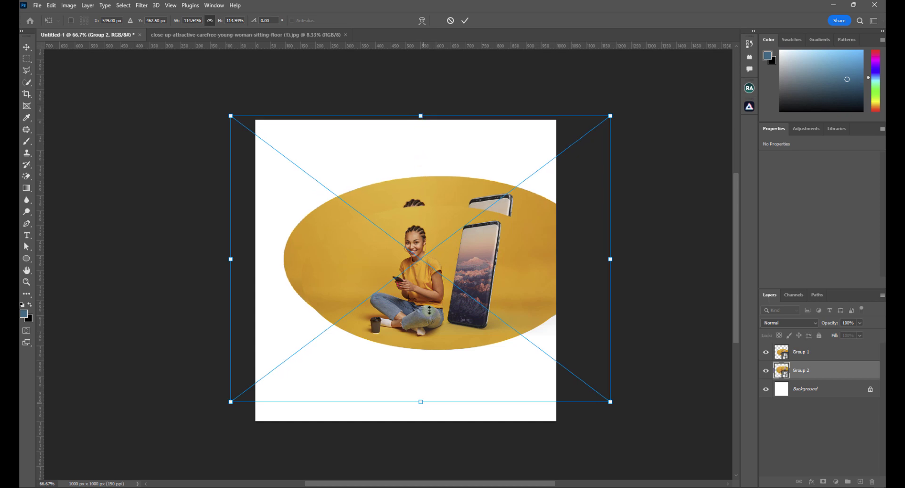
pyautogui.moveTo(432, 373); pyautogui.dragTo(433, 391)
pyautogui.moveTo(420, 133); pyautogui.dragTo(419, 115)
pyautogui.moveTo(419, 420); pyautogui.dragTo(417, 428)
pyautogui.moveTo(456, 392); pyautogui.dragTo(454, 392)
pyautogui.press('Up')
pyautogui.press('Up')
pyautogui.press('Up')
pyautogui.press('Up')
pyautogui.press('Up')
pyautogui.press('Up')
pyautogui.press('Up')
pyautogui.press('Up')
pyautogui.press('Up')
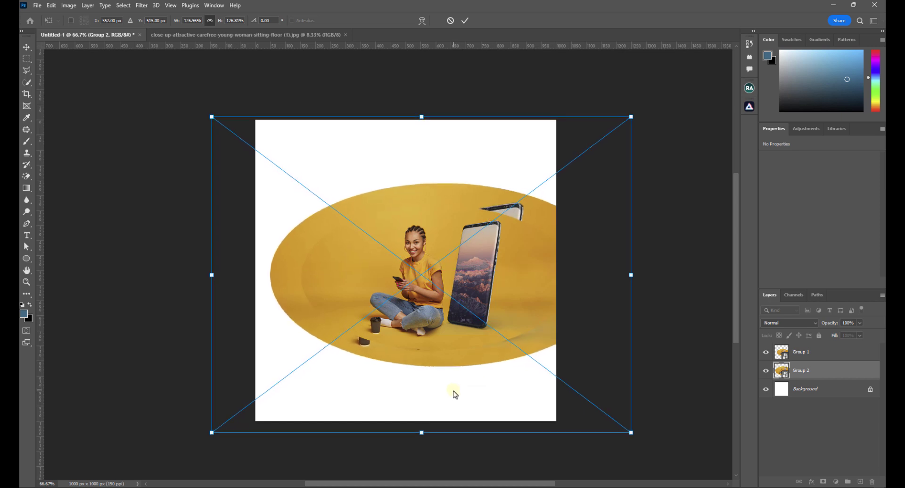
pyautogui.press('Return')
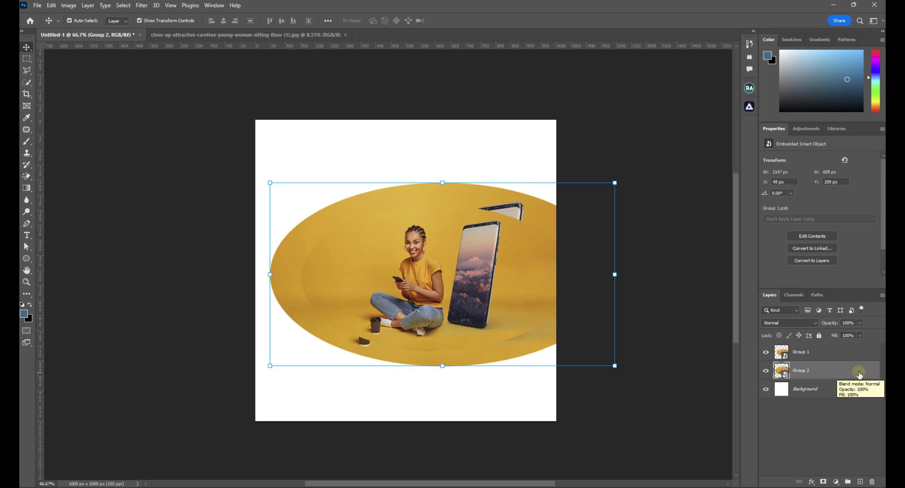
# Duplicate Group 2, move the copy directly below it and rename the copy Group 3
pyautogui.press('ctrl')
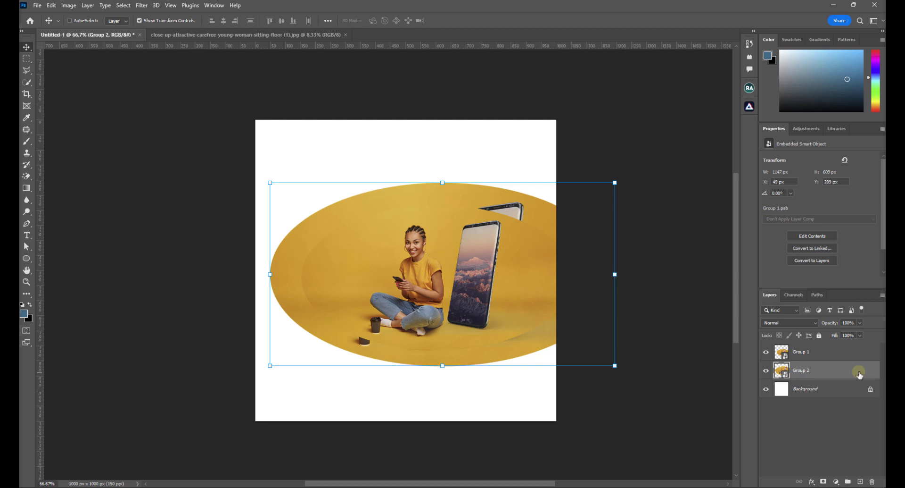
pyautogui.hotkey('ctrl', 'j')
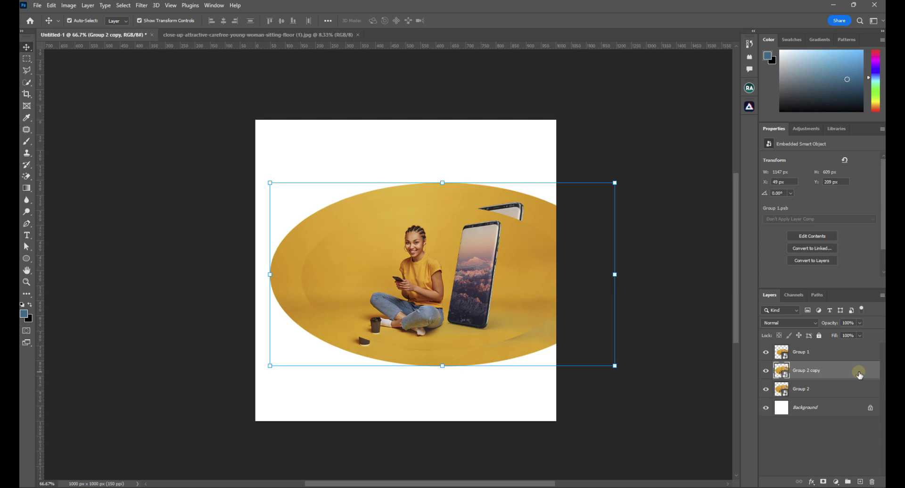
pyautogui.moveTo(831, 374); pyautogui.dragTo(826, 394)
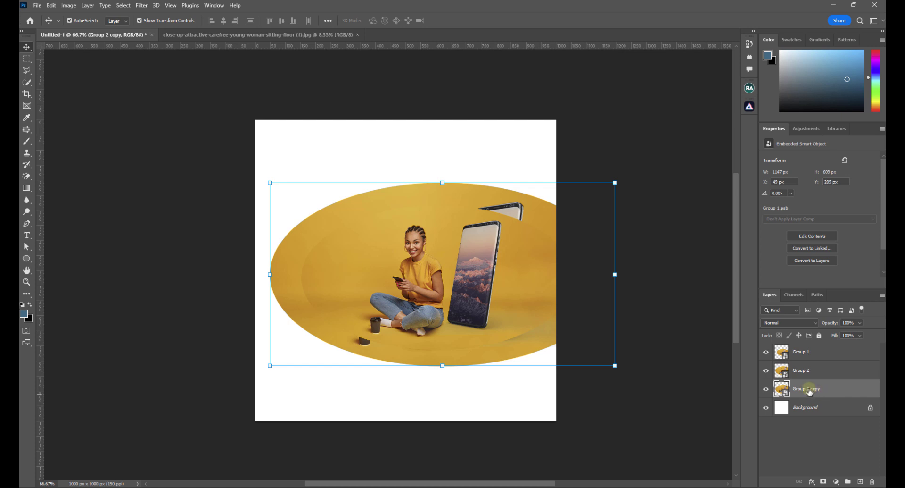
pyautogui.doubleClick(809, 390)
pyautogui.moveTo(813, 389); pyautogui.dragTo(830, 390)
pyautogui.press('BackSpace')
pyautogui.click(843, 441)
pyautogui.click(836, 395)
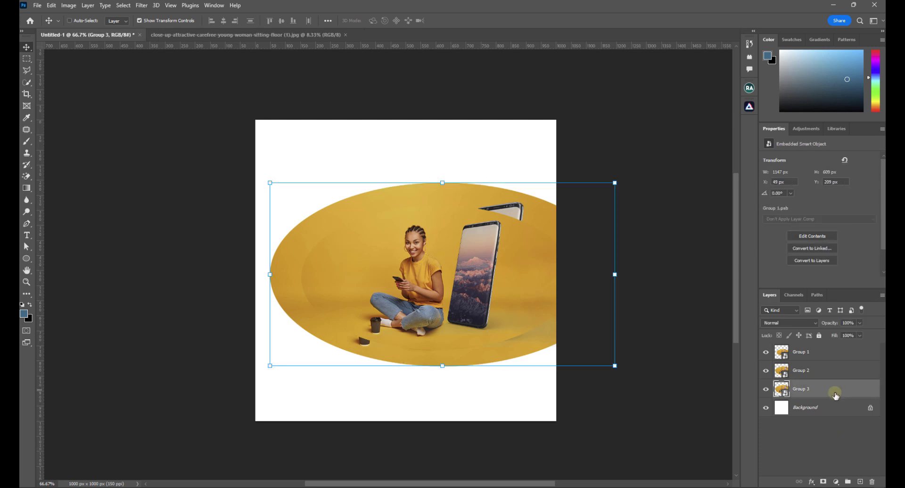
# Enlarge Group 3 proportionally to about 1530 x 811 px and position it around the Group 2 ellipse
pyautogui.hotkey('ctrl', 't')
pyautogui.moveTo(422, 116); pyautogui.dragTo(425, 87)
pyautogui.moveTo(421, 431); pyautogui.dragTo(415, 471)
pyautogui.moveTo(443, 393); pyautogui.dragTo(443, 387)
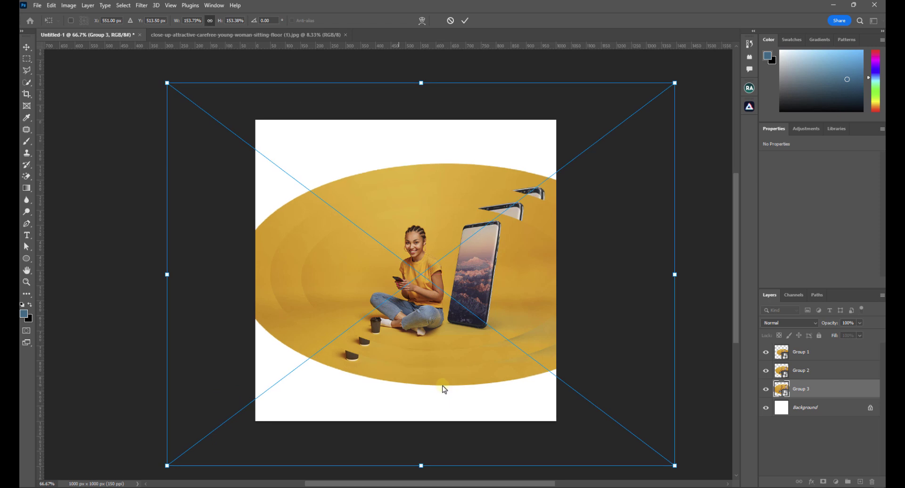
pyautogui.moveTo(421, 82); pyautogui.dragTo(424, 67)
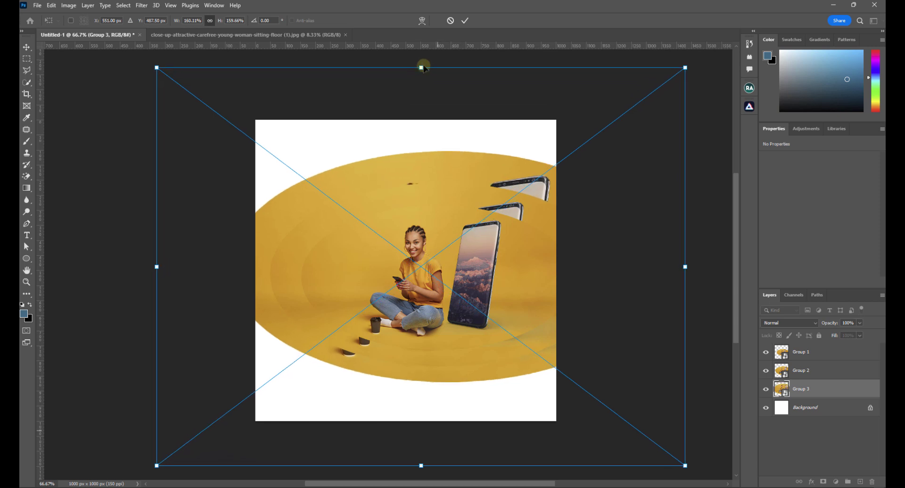
pyautogui.moveTo(422, 464)
pyautogui.mouseDown()
pyautogui.moveTo(420, 478)
pyautogui.moveTo(424, 464)
pyautogui.mouseUp()
pyautogui.moveTo(449, 370); pyautogui.dragTo(451, 361)
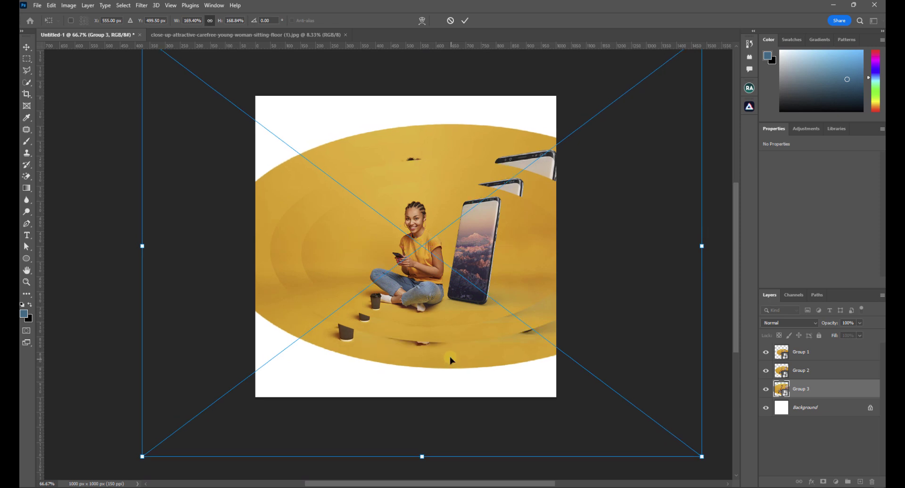
pyautogui.press('Return')
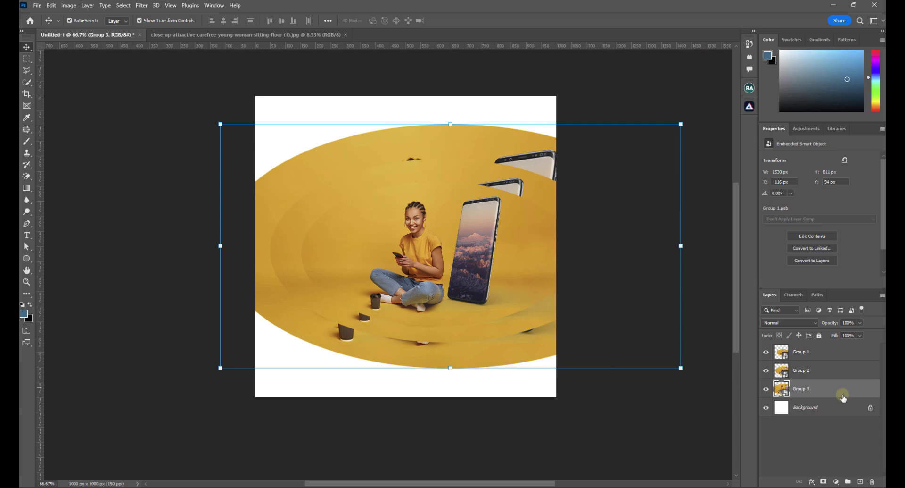
# Duplicate Group 3, move the copy directly below it and rename the copy Group 4
pyautogui.hotkey('ctrl', 'j')
pyautogui.moveTo(843, 397); pyautogui.dragTo(834, 413)
pyautogui.doubleClick(813, 409)
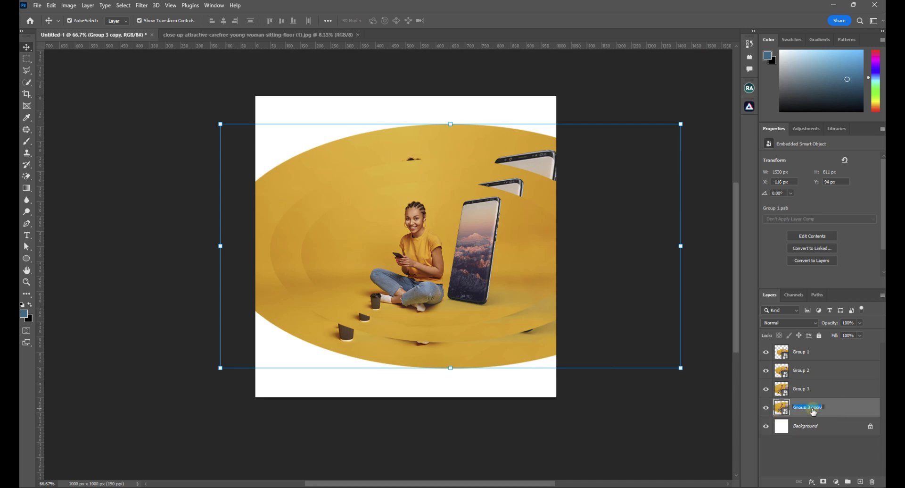
pyautogui.write('Group 4')
pyautogui.press('Return')
# Enlarge Group 4 proportionally to about 2016 x 1069 px and position it around the Group 3 ellipse
pyautogui.hotkey('ctrl', 't')
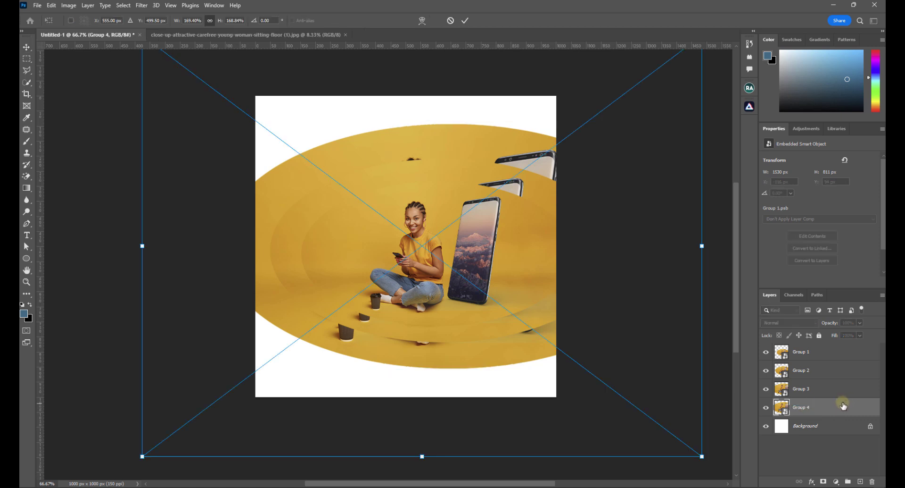
pyautogui.hotkey('ctrl', '-')
pyautogui.hotkey('ctrl', '-')
pyautogui.hotkey('ctrl', '-')
pyautogui.hotkey('ctrl', '-')
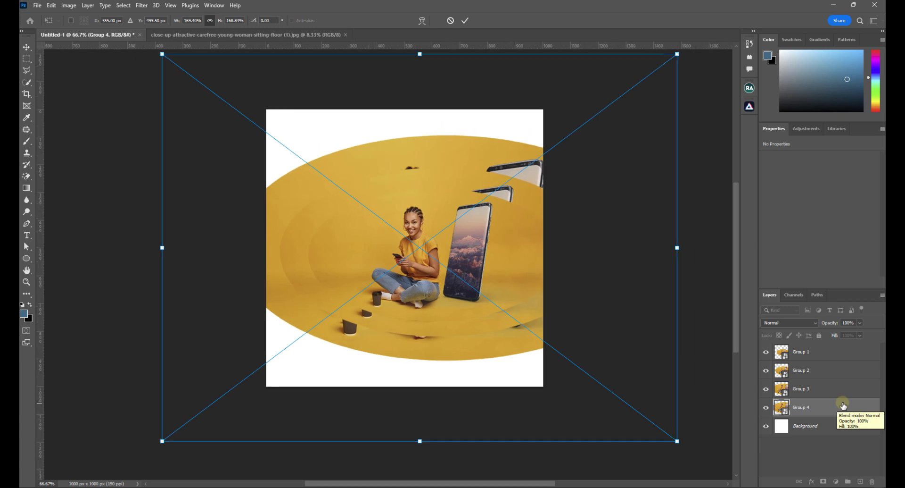
pyautogui.hotkey('ctrl', '-')
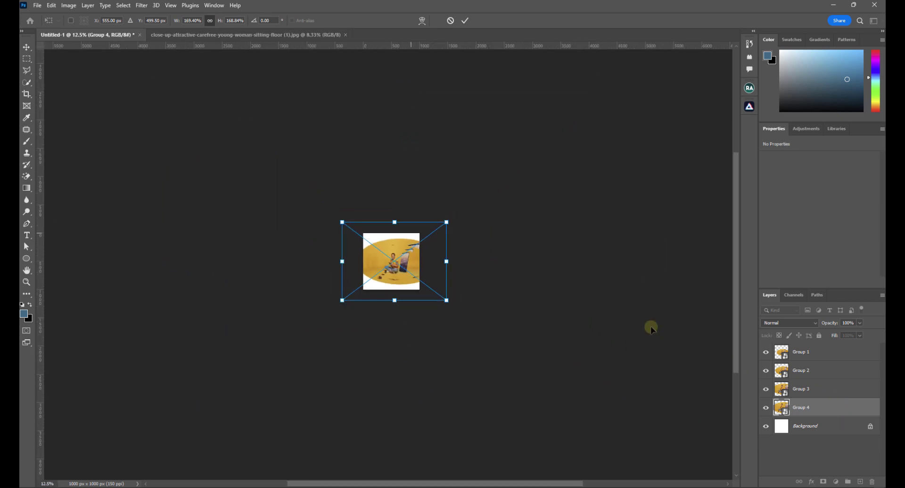
pyautogui.moveTo(394, 221); pyautogui.dragTo(395, 197)
pyautogui.moveTo(395, 301); pyautogui.dragTo(398, 319)
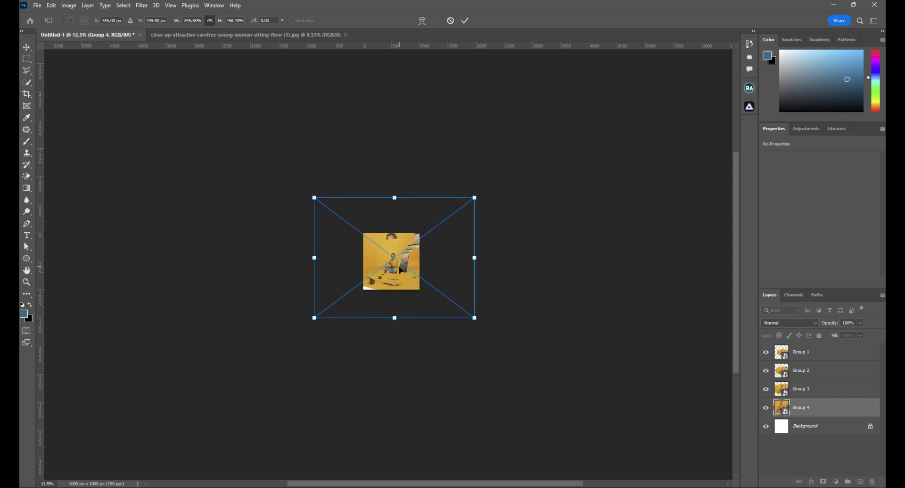
pyautogui.scroll(4, 399, 269)
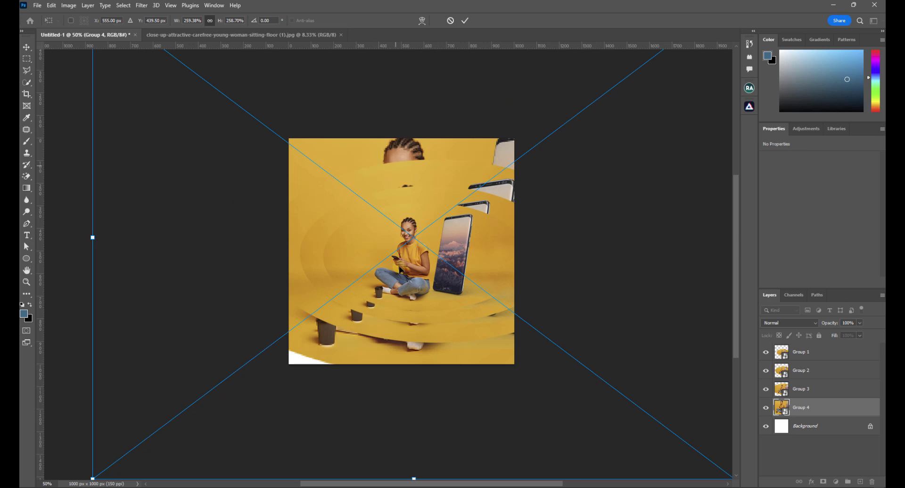
pyautogui.moveTo(414, 477); pyautogui.dragTo(414, 448)
pyautogui.moveTo(442, 391); pyautogui.dragTo(443, 426)
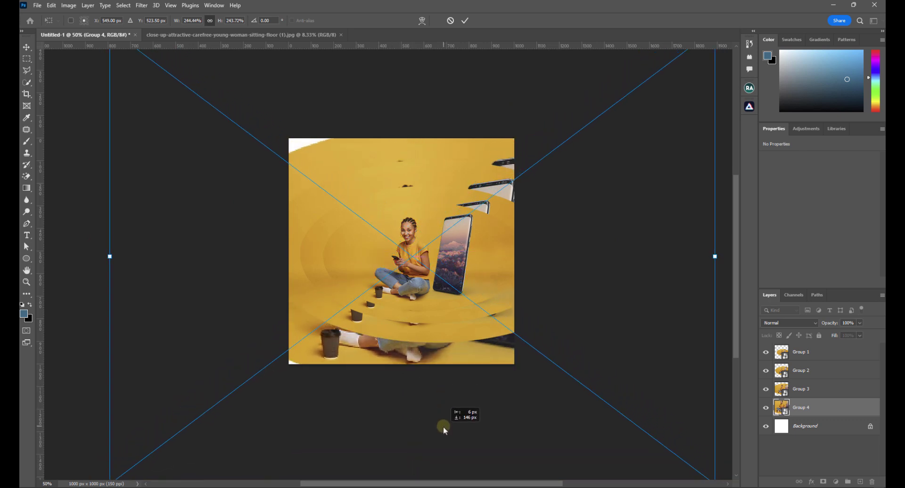
pyautogui.scroll(-2, 457, 457)
pyautogui.moveTo(412, 452); pyautogui.dragTo(413, 417)
pyautogui.moveTo(445, 334); pyautogui.dragTo(446, 352)
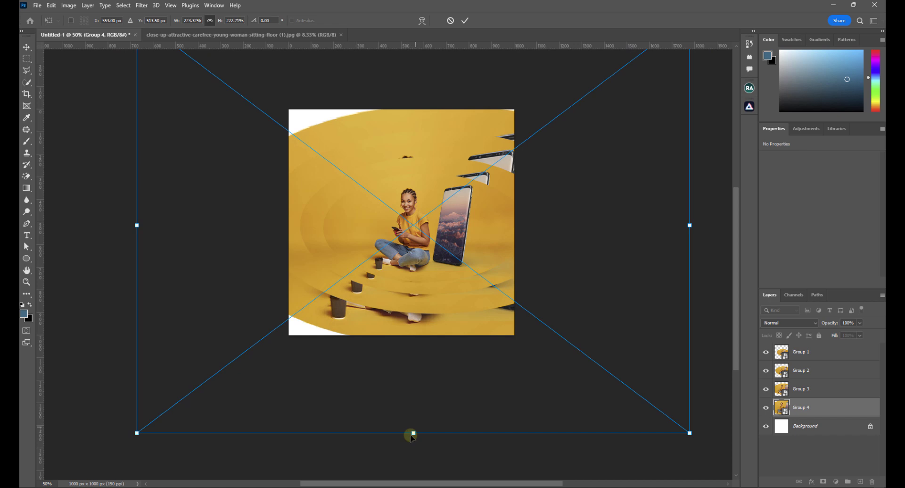
pyautogui.press('Return')
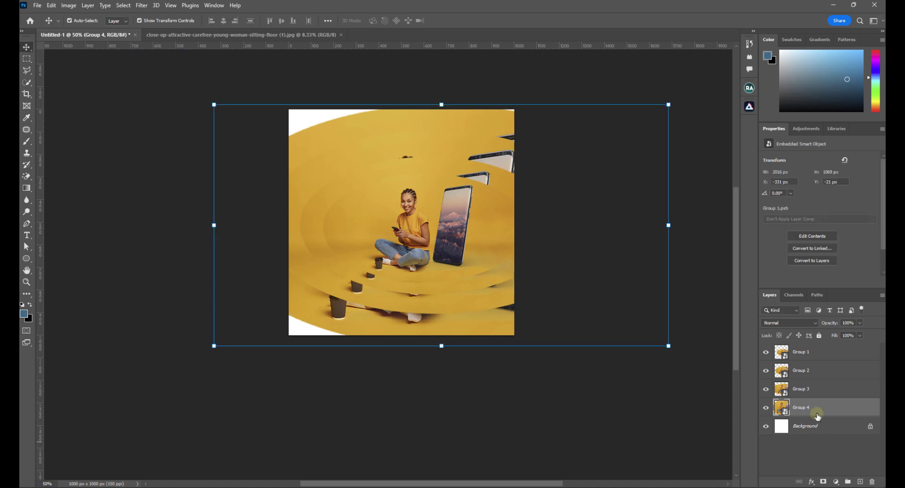
# Duplicate Group 4, move the copy directly below it and rename the copy Group5
pyautogui.press('ctrl')
pyautogui.press('ctrl')
pyautogui.hotkey('ctrl', 'j')
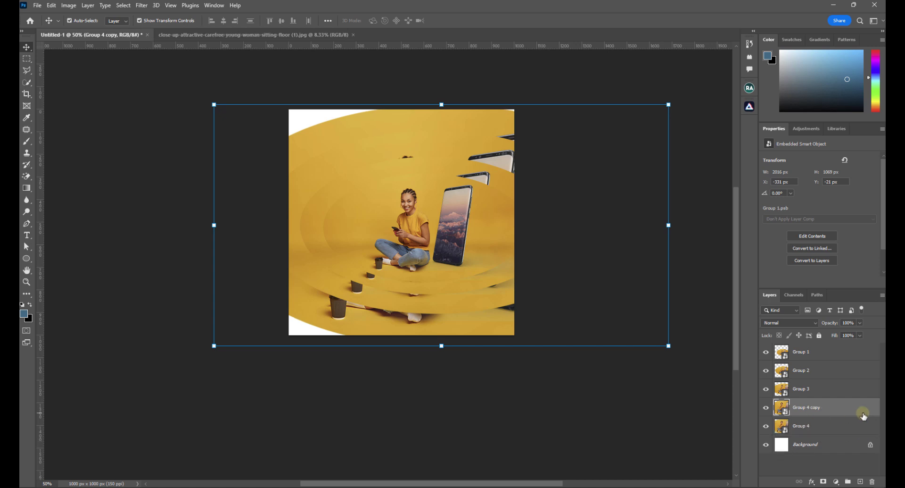
pyautogui.moveTo(830, 410); pyautogui.dragTo(857, 428)
pyautogui.doubleClick(811, 427)
pyautogui.write('5')
pyautogui.press('Return')
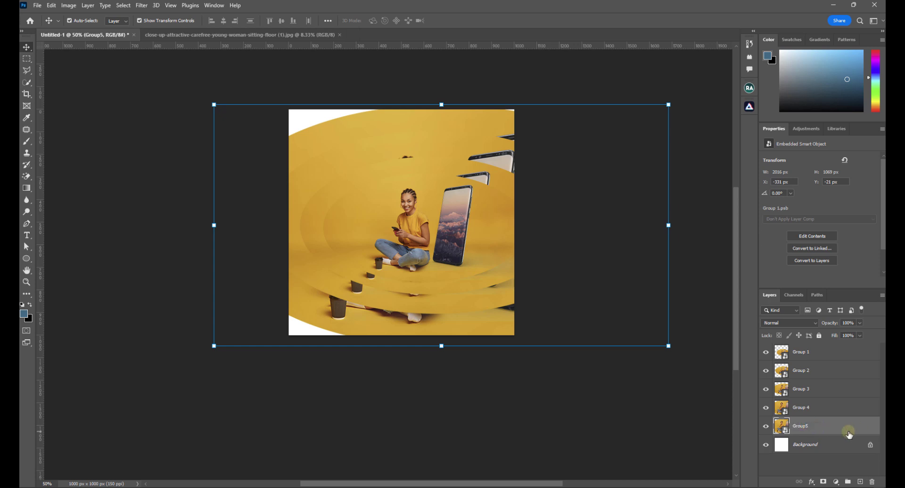
# Enlarge Group5 proportionally to about 2422 x 1284 px so that it covers the whole canvas
pyautogui.hotkey('ctrl', 't')
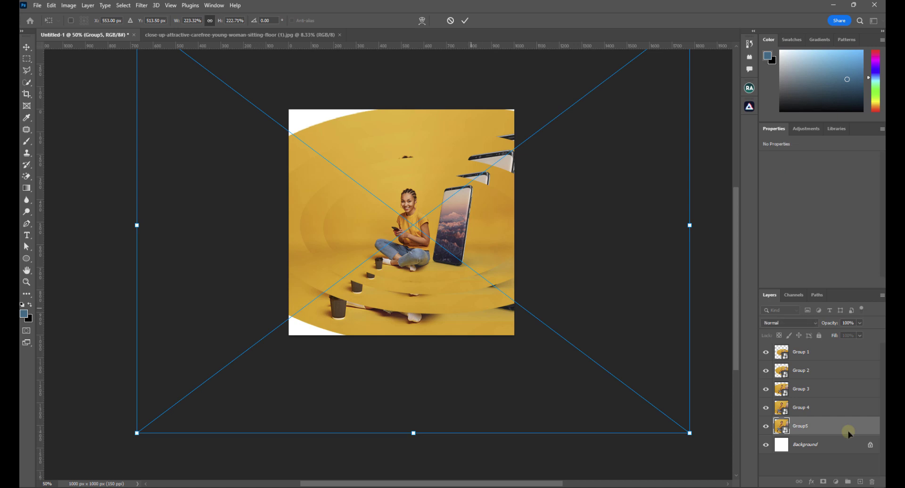
pyautogui.hotkey('ctrl', '0')
pyautogui.moveTo(432, 393); pyautogui.dragTo(430, 417)
pyautogui.moveTo(431, 109); pyautogui.dragTo(431, 76)
pyautogui.press('Return')
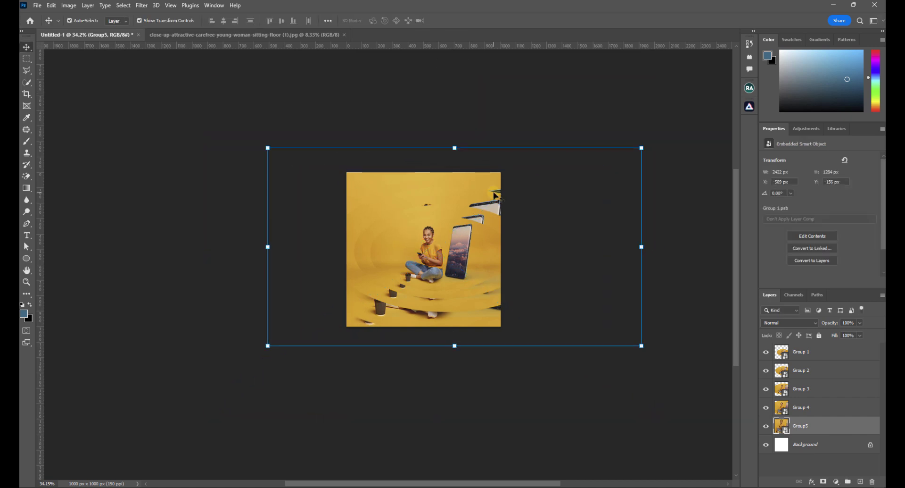
# Draw a rectangle of about 1059 x 1043 px over the whole canvas, directly above the Group 2 layer
pyautogui.hotkey('ctrl', '+')
pyautogui.scroll(1, 555, 209)
pyautogui.moveTo(534, 209); pyautogui.dragTo(448, 209)
pyautogui.scroll(2, 448, 209)
pyautogui.moveTo(398, 233); pyautogui.dragTo(431, 240)
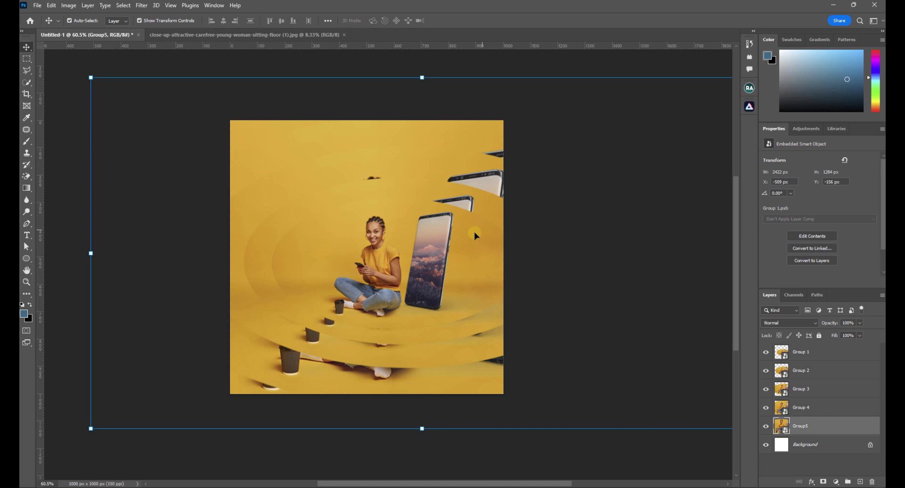
pyautogui.click(810, 374)
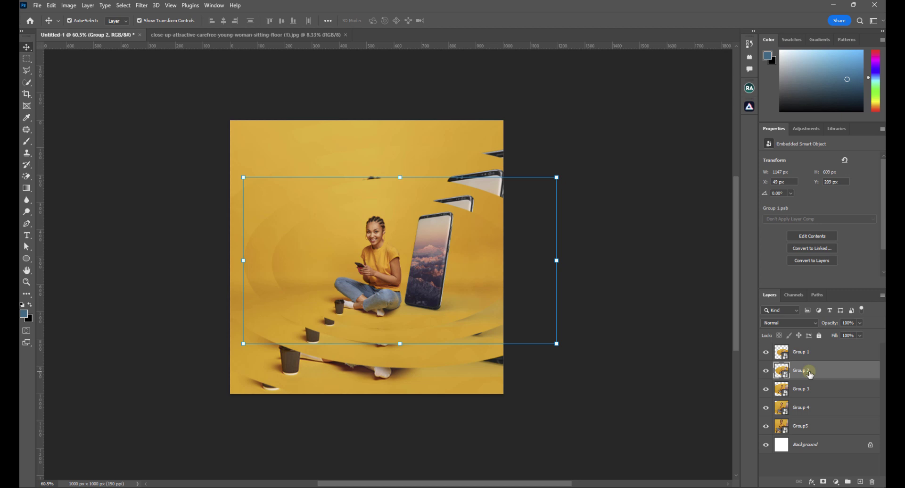
pyautogui.click(26, 258)
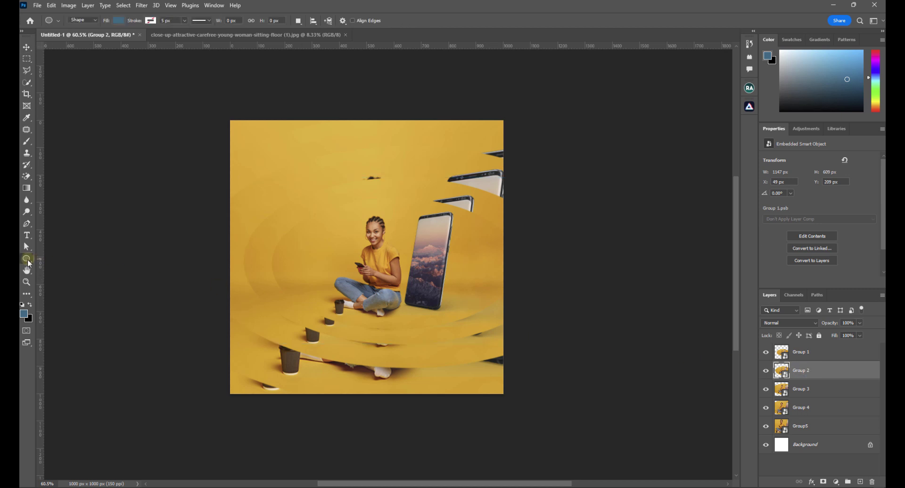
pyautogui.rightClick(27, 259)
pyautogui.click(54, 259)
pyautogui.moveTo(221, 115); pyautogui.dragTo(511, 400)
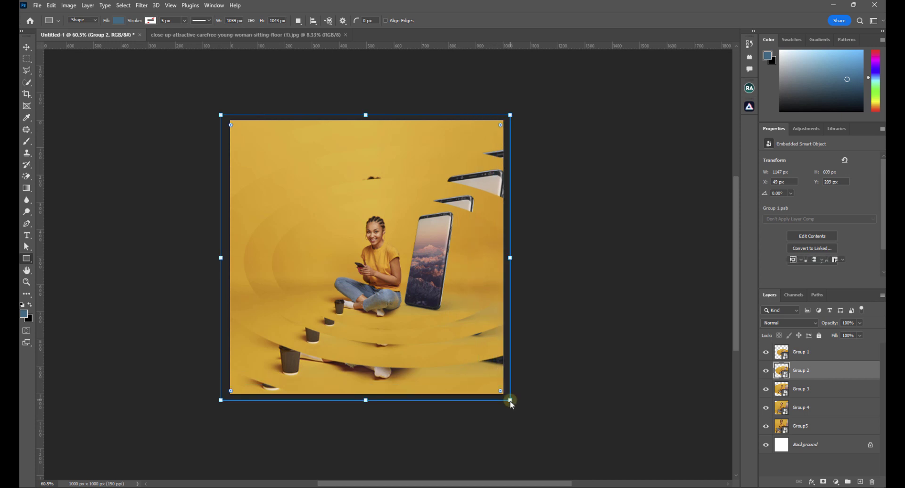
# Change the fill colour of the new rectangle above Group 2 to black
pyautogui.click(119, 20)
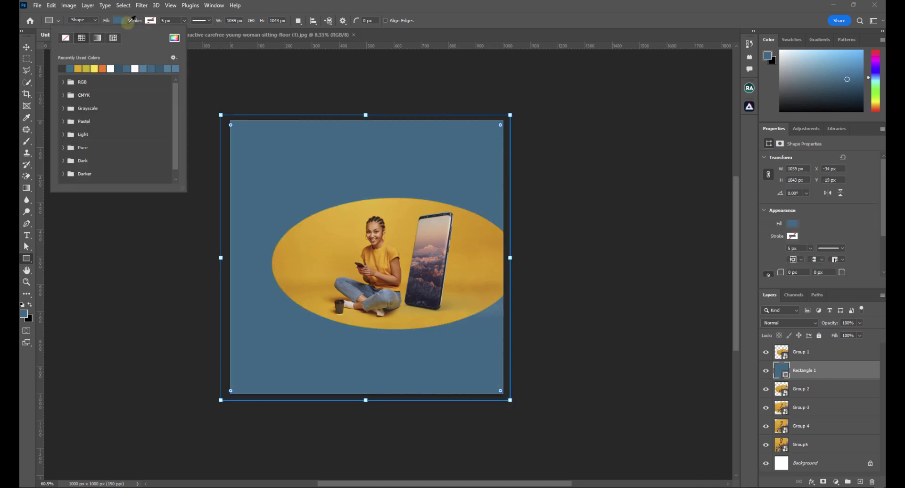
pyautogui.click(174, 38)
pyautogui.click(636, 318)
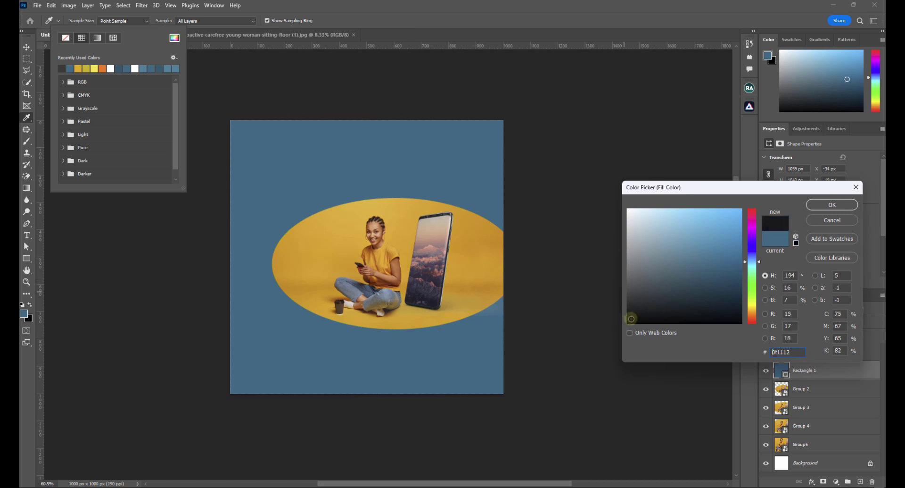
pyautogui.click(831, 205)
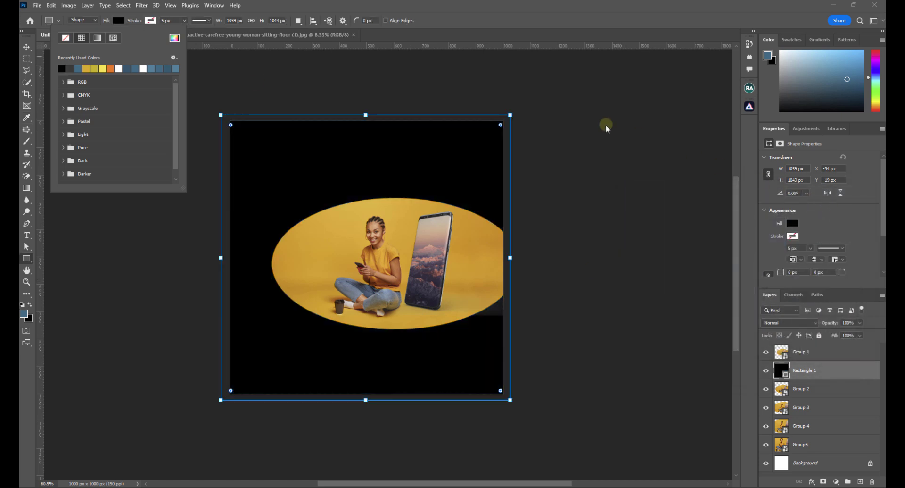
pyautogui.click(272, 6)
pyautogui.click(26, 47)
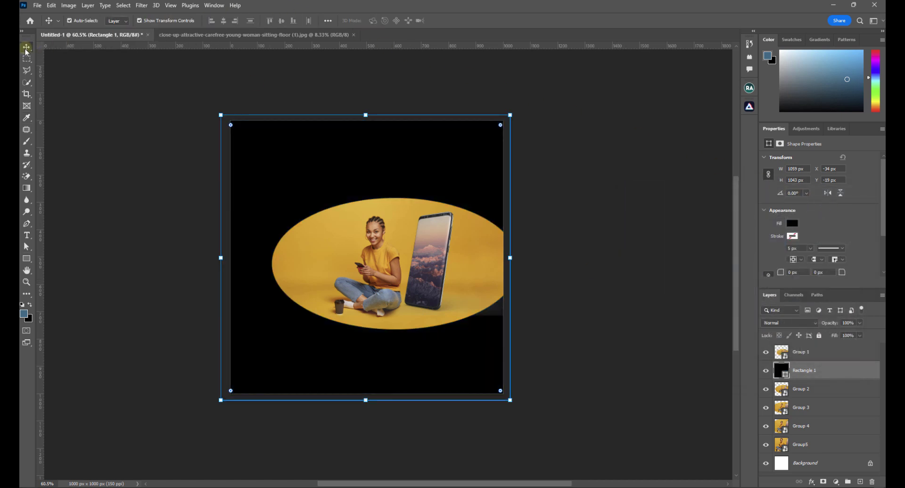
pyautogui.click(624, 325)
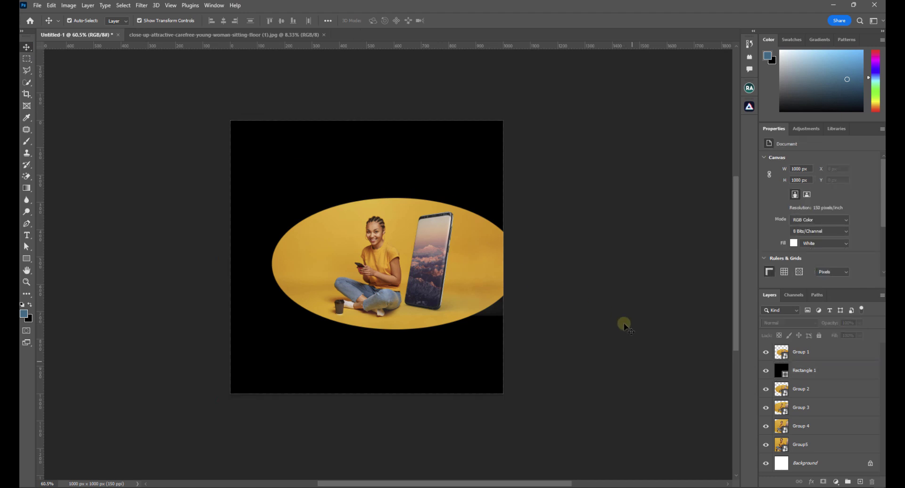
# Set the opacity of Rectangle 1 to 90% and clip it to Group 2
pyautogui.click(799, 353)
pyautogui.click(804, 390)
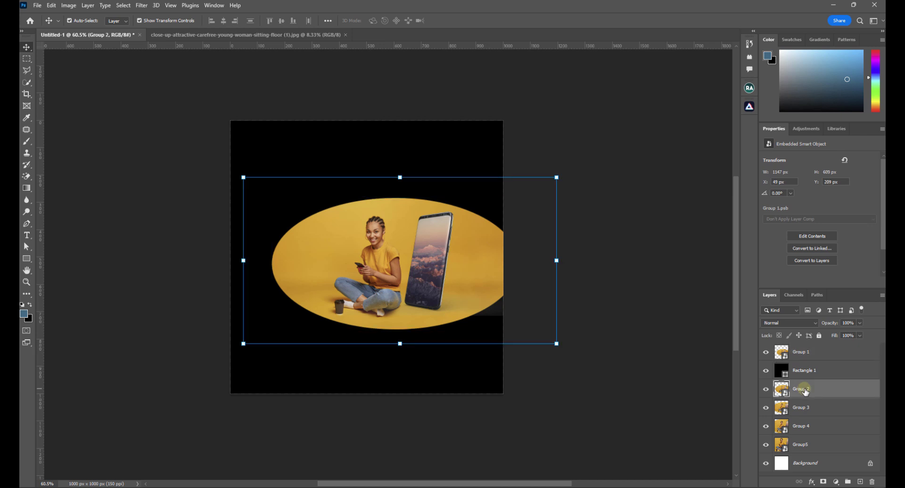
pyautogui.click(807, 376)
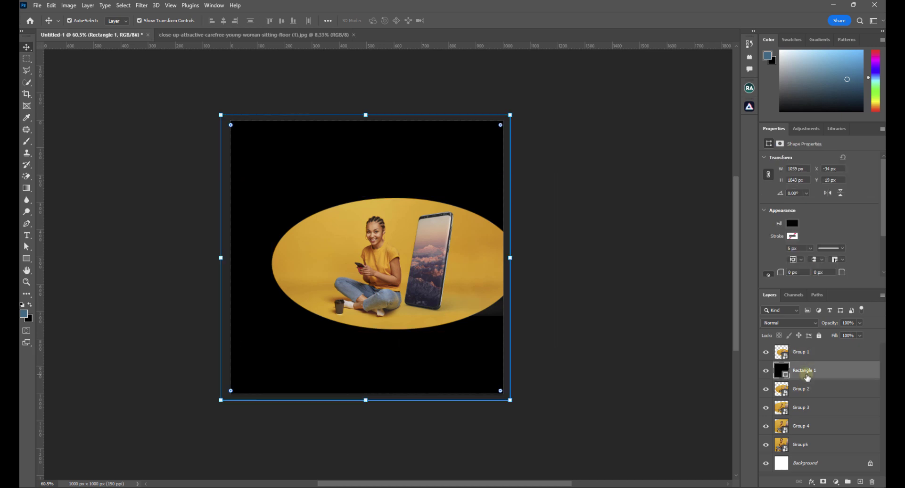
pyautogui.moveTo(835, 324); pyautogui.dragTo(829, 326)
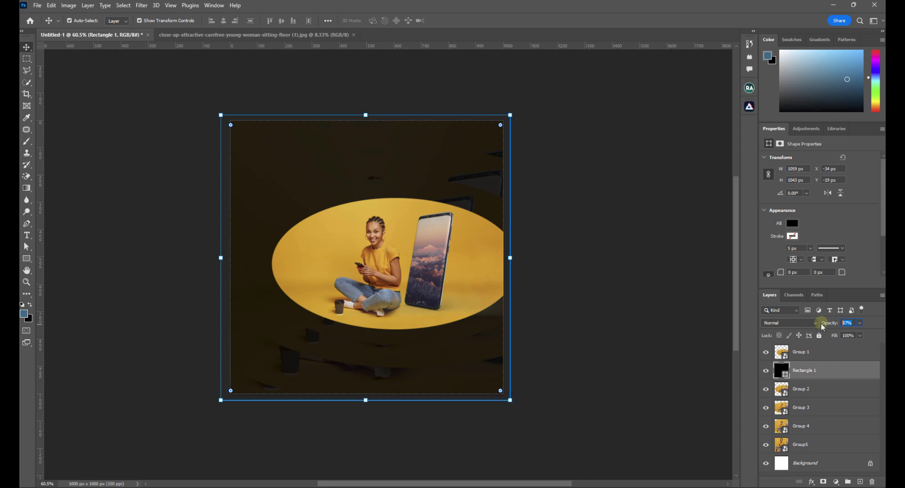
pyautogui.write('80')
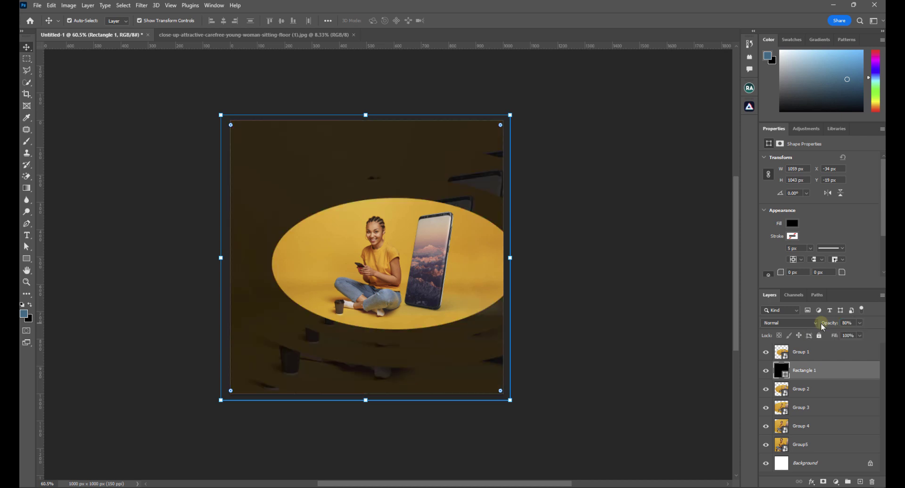
pyautogui.click(851, 322)
pyautogui.write('90')
pyautogui.press('Return')
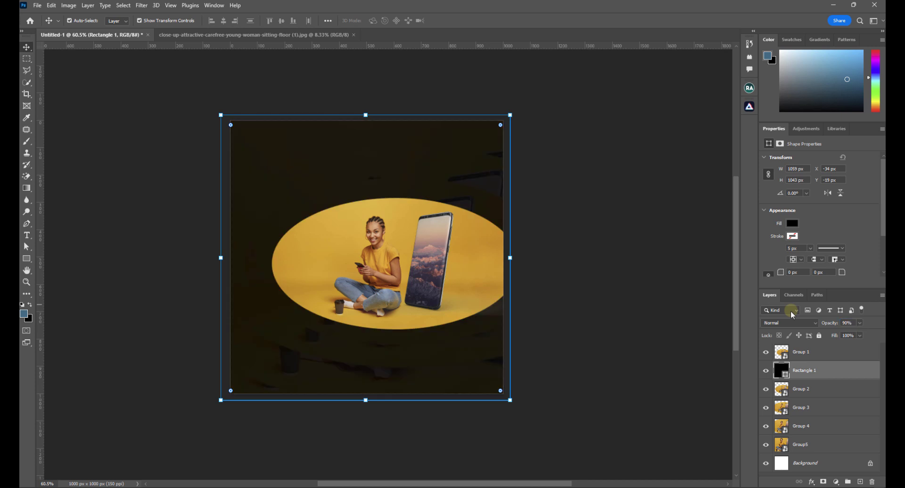
pyautogui.keyDown('alt'); pyautogui.click(784, 378); pyautogui.keyUp('alt')
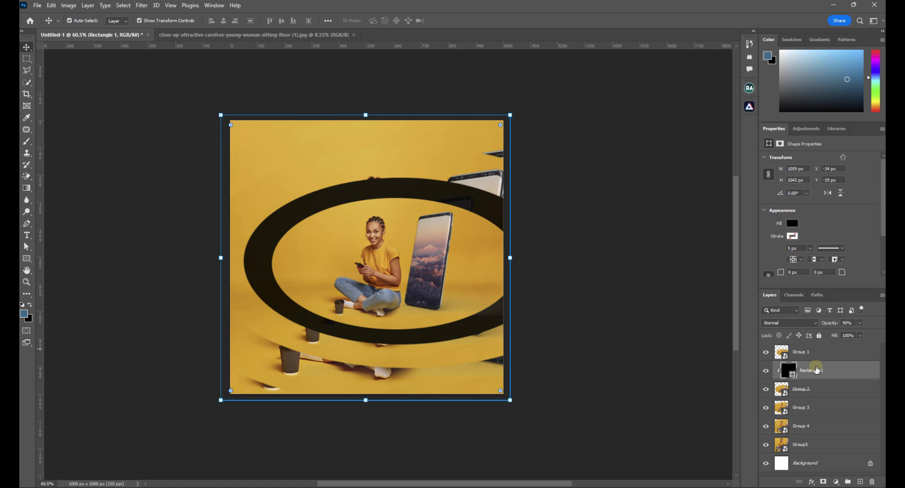
# Draw a black-filled rectangle of about 1069 x 1049 px over the whole canvas, directly above the Group 3 layer
pyautogui.click(809, 408)
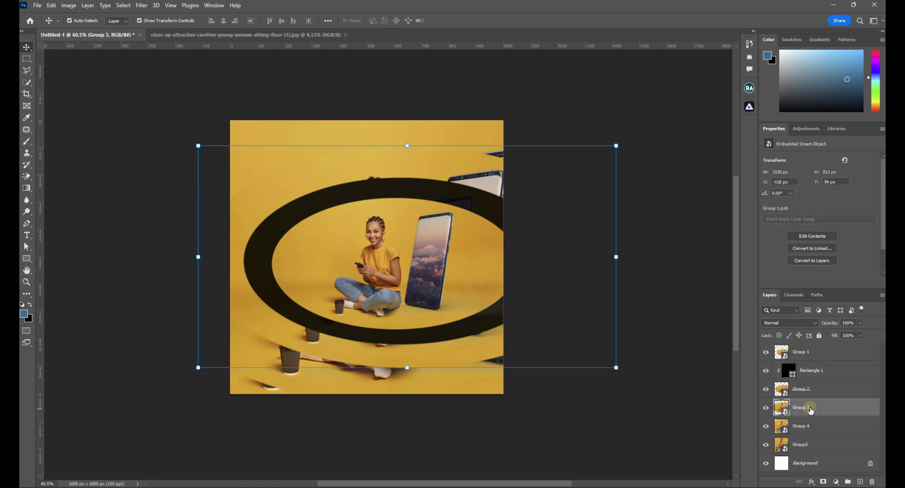
pyautogui.click(25, 261)
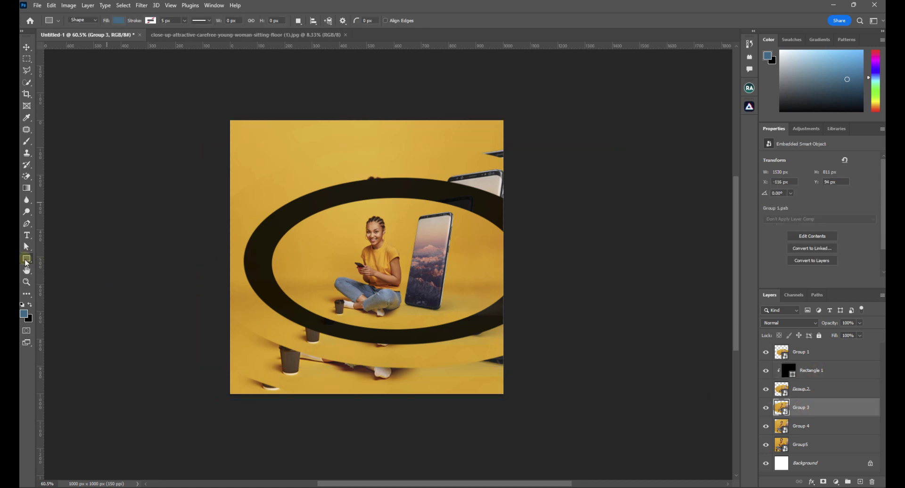
pyautogui.moveTo(216, 111); pyautogui.dragTo(508, 398)
pyautogui.click(119, 20)
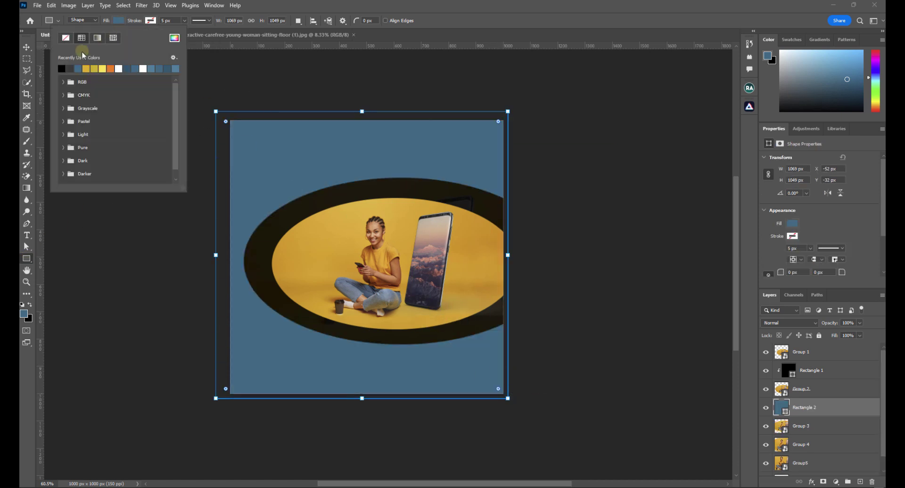
pyautogui.click(62, 67)
pyautogui.click(27, 47)
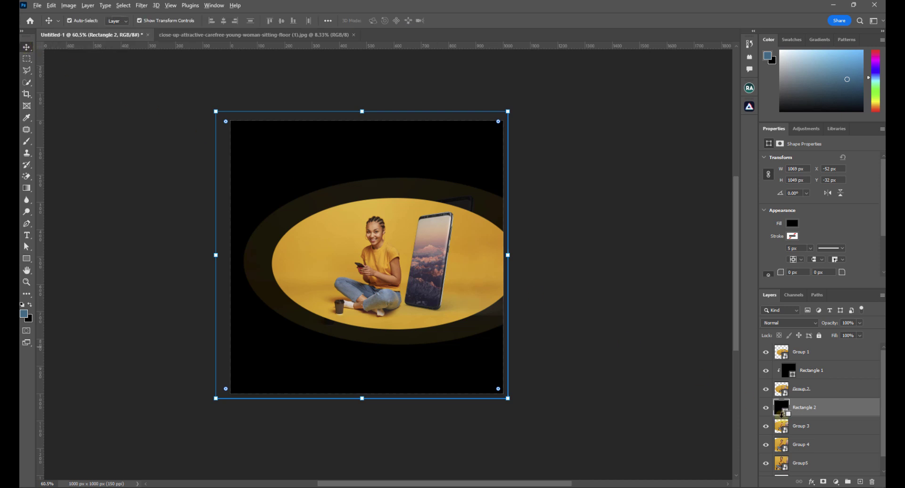
# Clip Rectangle 2 to Group 3 and set its opacity to 80%
pyautogui.keyDown('alt'); pyautogui.click(782, 414); pyautogui.keyUp('alt')
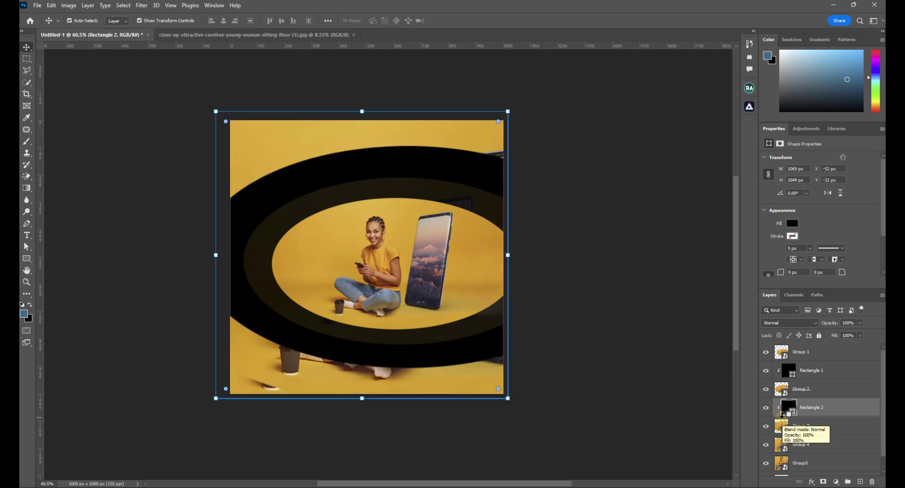
pyautogui.click(856, 323)
pyautogui.write('80')
pyautogui.press('Return')
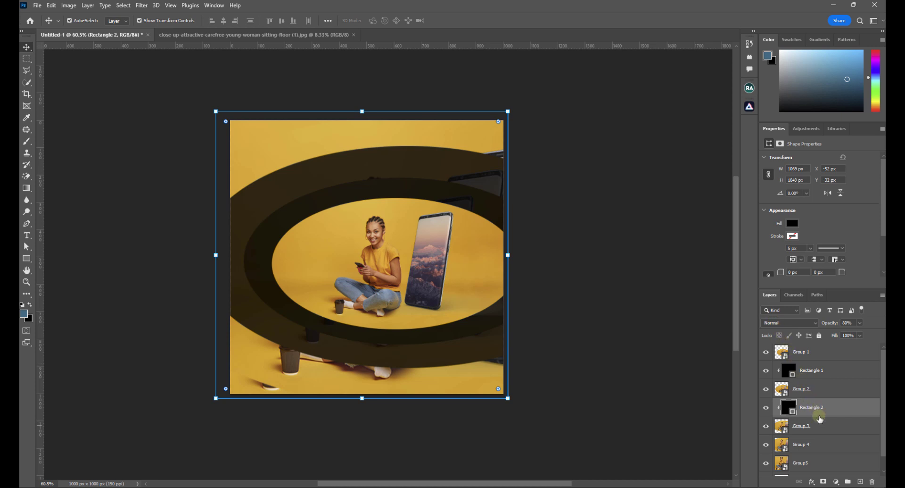
# Duplicate Rectangle 2 and move the copy directly above the Group 4 layer
pyautogui.scroll(-1, 842, 409)
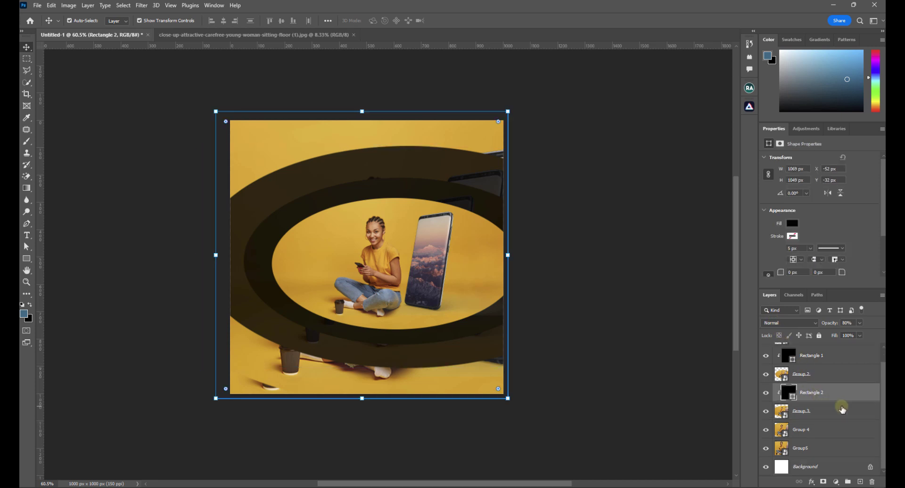
pyautogui.press('ctrl')
pyautogui.hotkey('ctrl', 'j')
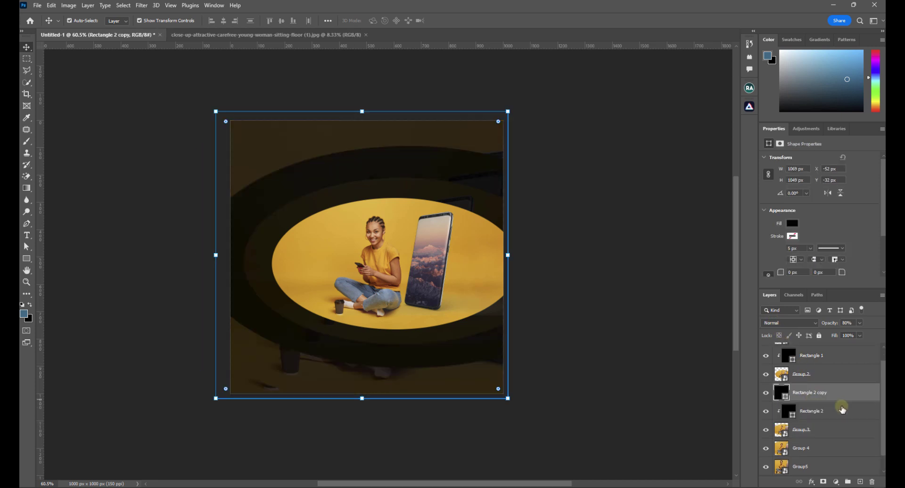
pyautogui.moveTo(817, 392); pyautogui.dragTo(812, 438)
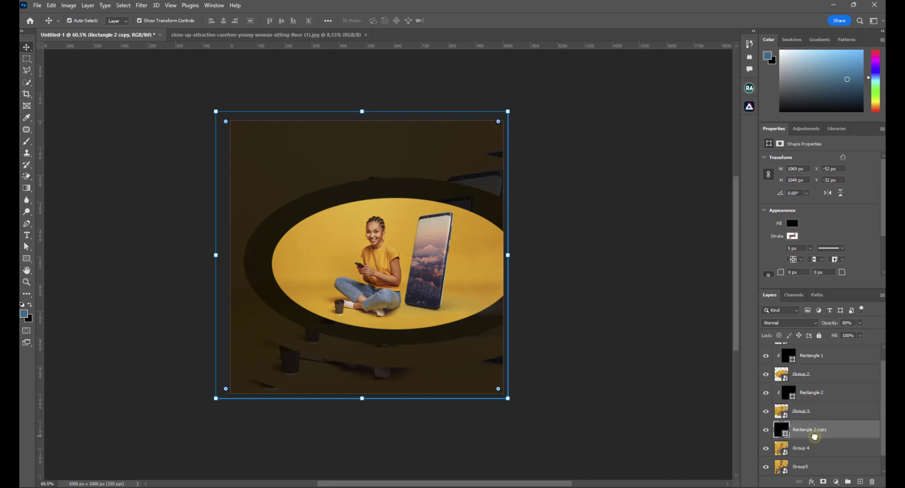
pyautogui.scroll(-1, 802, 438)
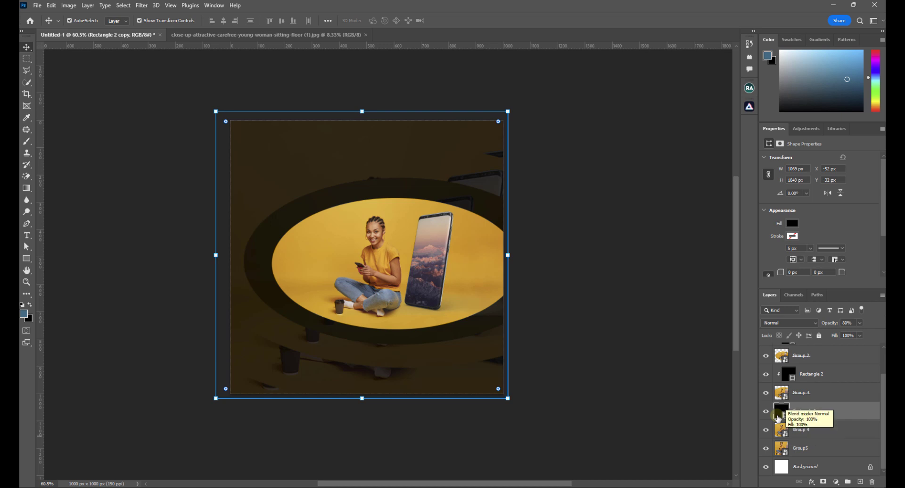
pyautogui.moveTo(778, 415); pyautogui.dragTo(797, 409)
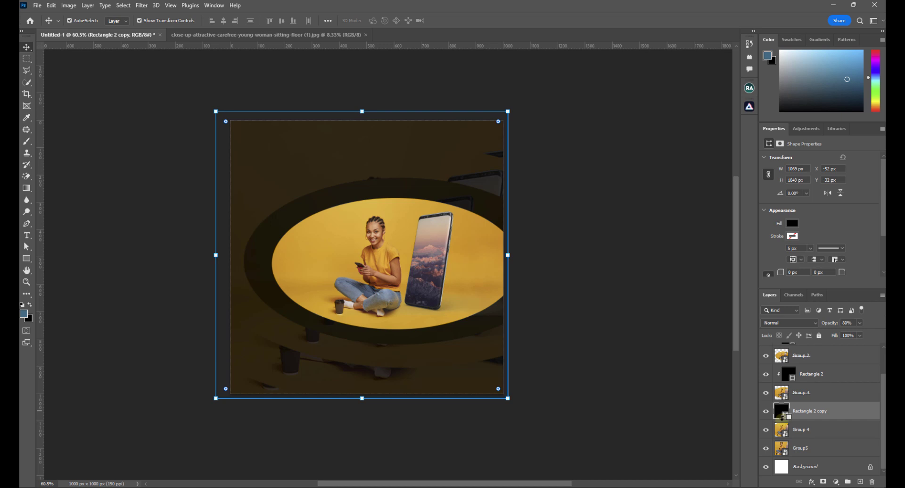
# Clip the rectangle copy to Group 4 and set its opacity to 70%
pyautogui.keyDown('alt'); pyautogui.click(783, 416); pyautogui.keyUp('alt')
pyautogui.click(848, 322)
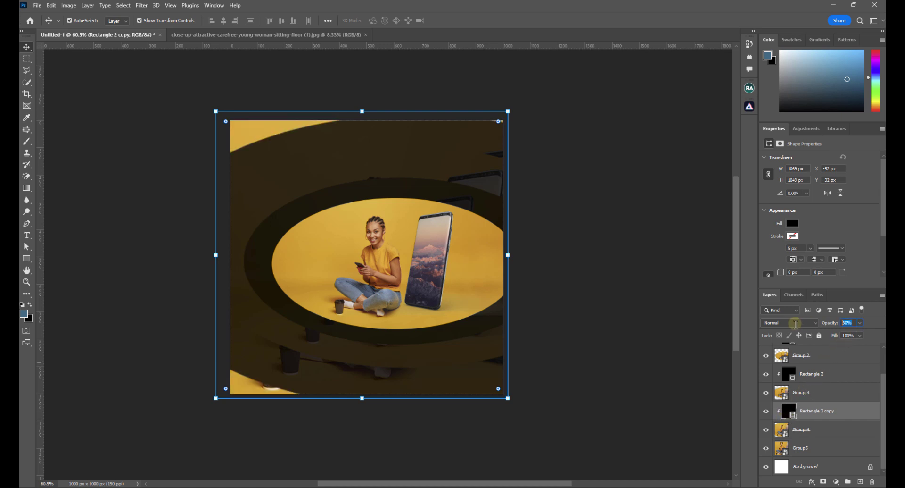
pyautogui.write('70')
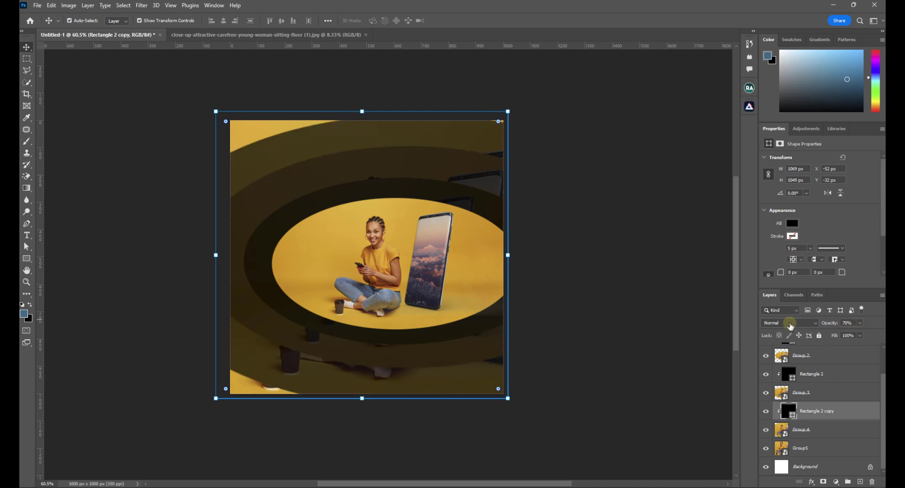
# Duplicate the rectangle clipped to Group 4 and clip the new copy to Group5, directly above that layer
pyautogui.hotkey('ctrl', 'j')
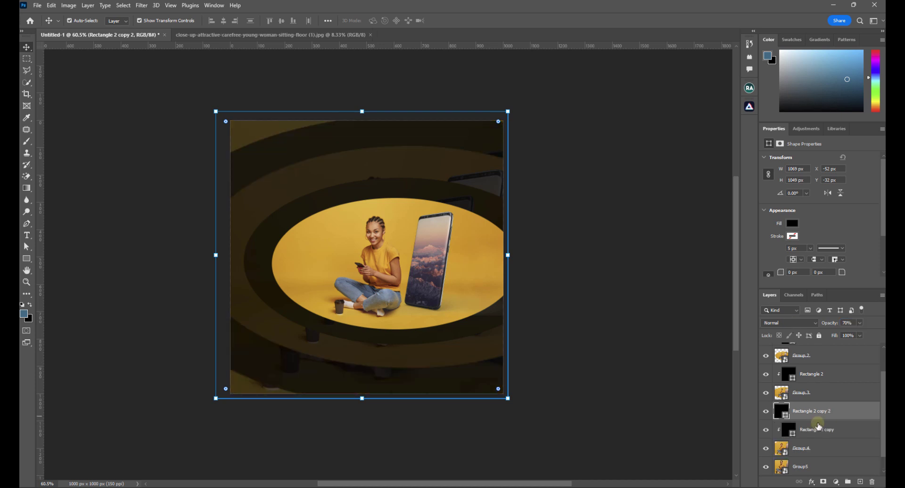
pyautogui.moveTo(818, 398); pyautogui.dragTo(802, 436)
pyautogui.keyDown('alt'); pyautogui.click(784, 433); pyautogui.keyUp('alt')
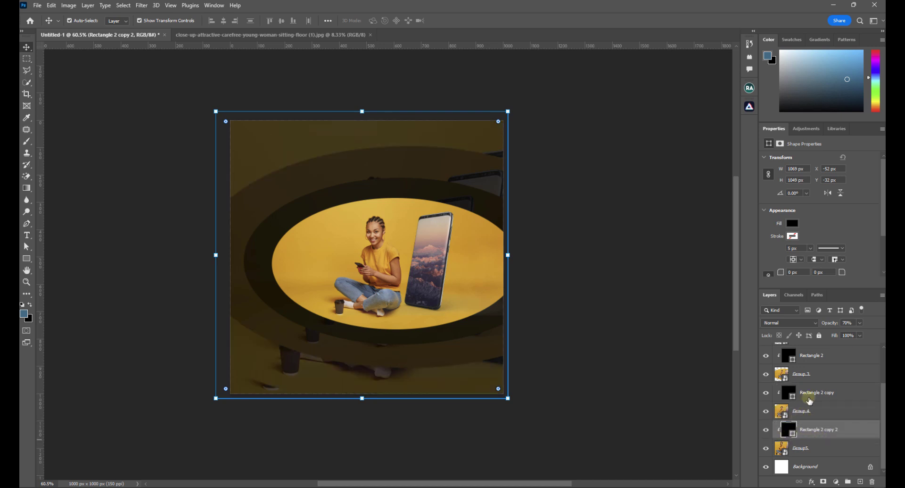
# Set the opacity of the rectangle clipped to Group5 to 60%
pyautogui.click(849, 323)
pyautogui.write('60')
pyautogui.press('Return')
pyautogui.click(647, 274)
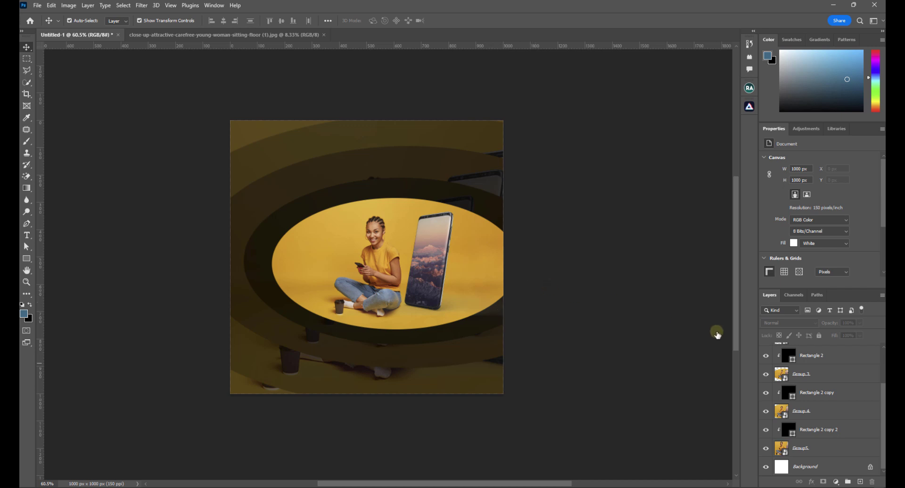
# Lower the opacity of Rectangle 2, clipped to Group 3, to 77%
pyautogui.click(812, 355)
pyautogui.click(829, 324)
pyautogui.moveTo(829, 326); pyautogui.dragTo(829, 326)
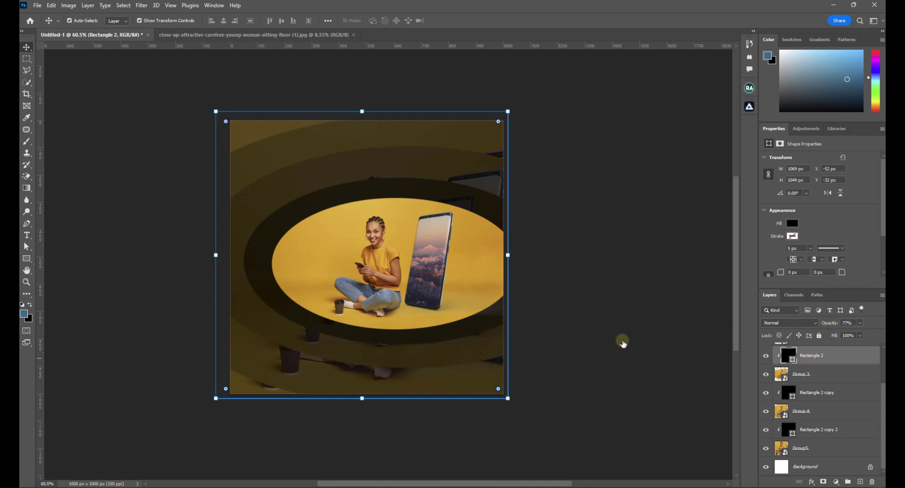
pyautogui.click(602, 339)
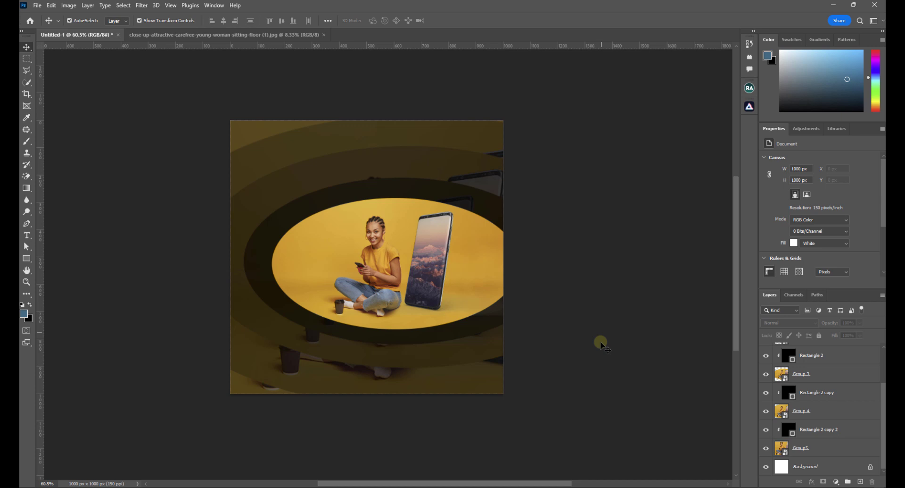
# Group all layers from Group 1 down to Group5, leaving only the Background outside the new group
pyautogui.click(815, 453)
pyautogui.scroll(3, 814, 448)
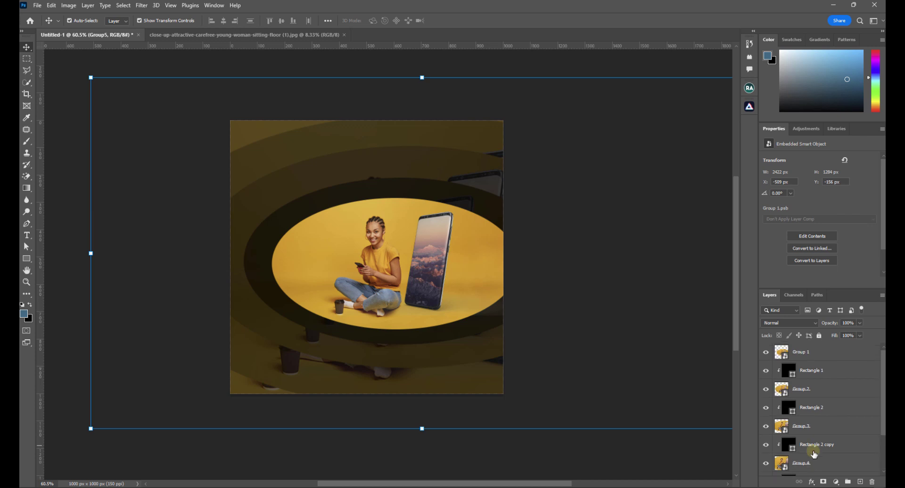
pyautogui.keyDown('shift'); pyautogui.click(808, 357); pyautogui.keyUp('shift')
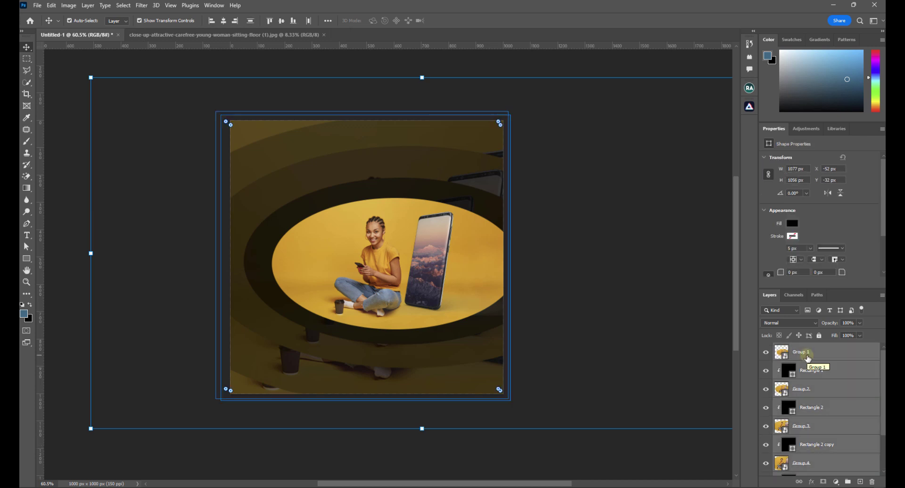
pyautogui.press('ctrl')
pyautogui.hotkey('ctrl', 'g')
pyautogui.click(784, 412)
pyautogui.click(766, 348)
pyautogui.click(766, 348)
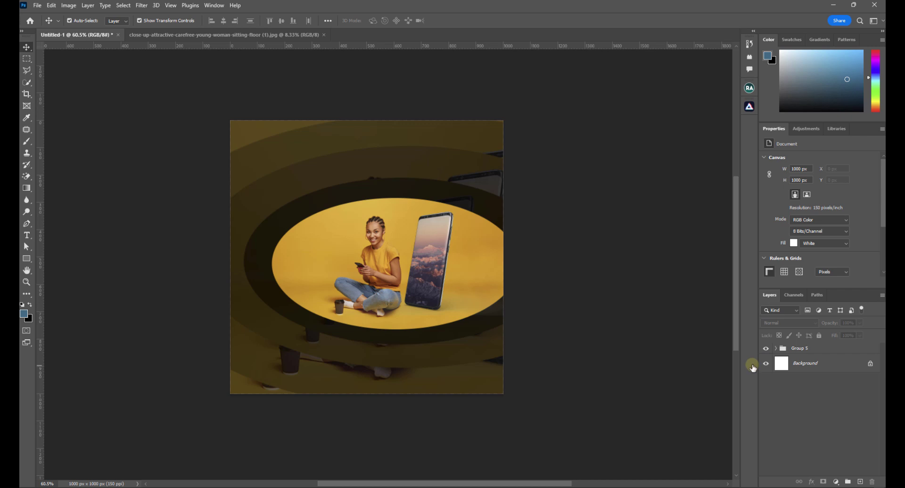
# Nudge Group 1 and its clipped Rectangle 1 together about 20 px upward
pyautogui.click(775, 348)
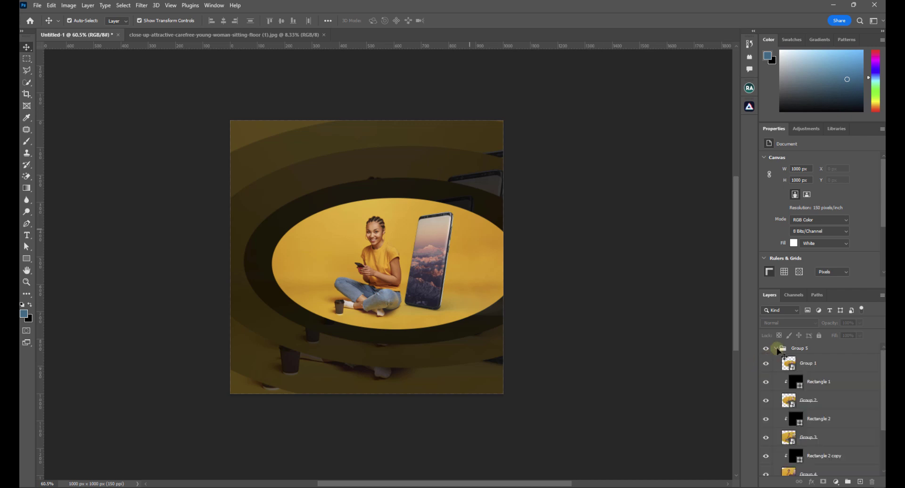
pyautogui.click(817, 366)
pyautogui.keyDown('shift'); pyautogui.click(821, 386); pyautogui.keyUp('shift')
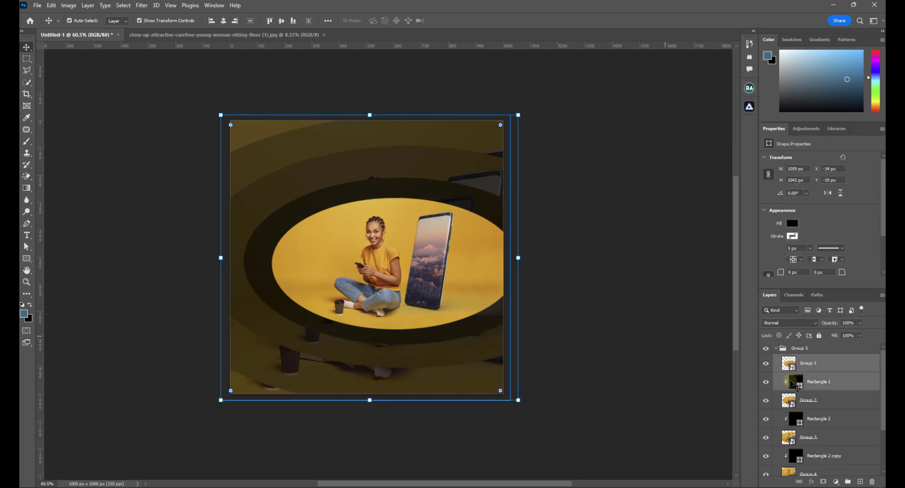
pyautogui.press('Up')
pyautogui.press('Up')
pyautogui.press('Up')
pyautogui.press('Up')
pyautogui.press('Up')
pyautogui.press('Up')
pyautogui.press('Up')
pyautogui.press('Up')
pyautogui.press('Up')
pyautogui.press('Up')
pyautogui.press('Up')
pyautogui.press('Up')
pyautogui.press('Up')
pyautogui.press('Up')
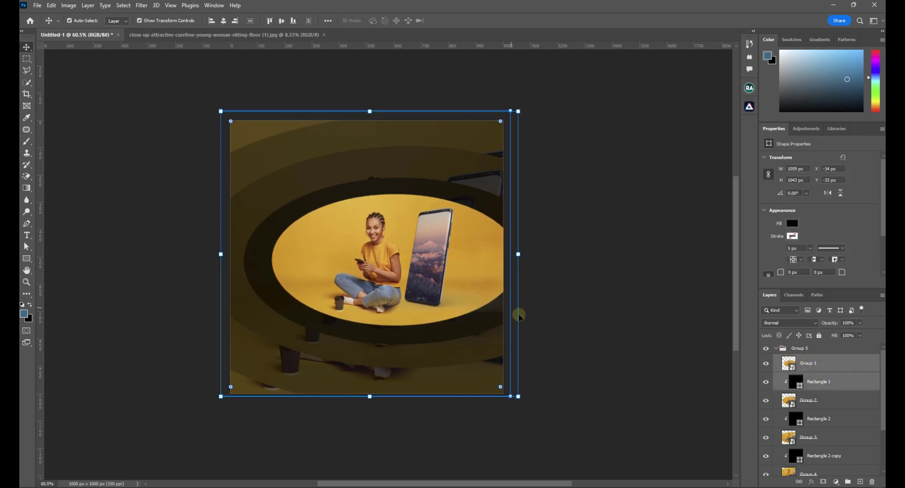
# Nudge Group 2 and its clipped Rectangle 2 together about 18 px upward
pyautogui.click(830, 404)
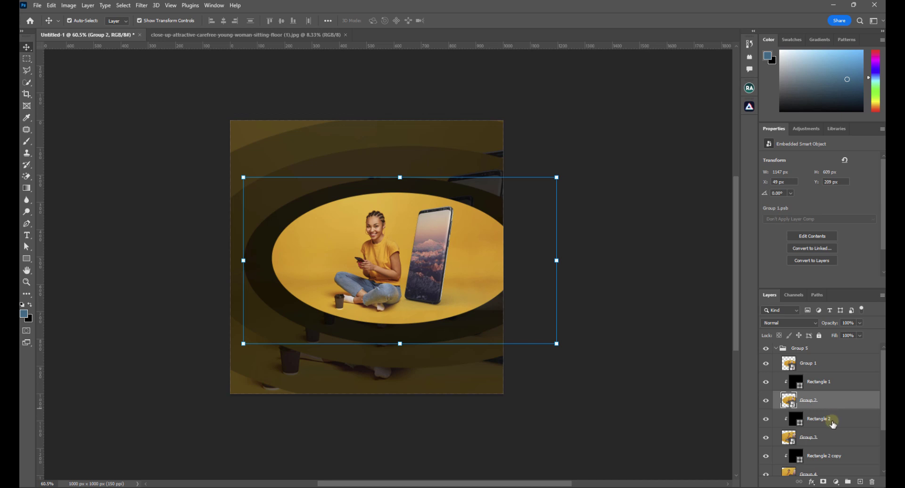
pyautogui.keyDown('shift'); pyautogui.click(833, 423); pyautogui.keyUp('shift')
pyautogui.press('Up')
pyautogui.press('Up')
pyautogui.press('Up')
pyautogui.press('Up')
pyautogui.press('Up')
pyautogui.press('Up')
pyautogui.press('Up')
pyautogui.press('Up')
pyautogui.press('Up')
pyautogui.press('Up')
pyautogui.press('Up')
pyautogui.press('Up')
pyautogui.press('Up')
pyautogui.press('Up')
pyautogui.press('Up')
pyautogui.press('Up')
pyautogui.press('Up')
pyautogui.press('Up')
pyautogui.press('Up')
pyautogui.press('Up')
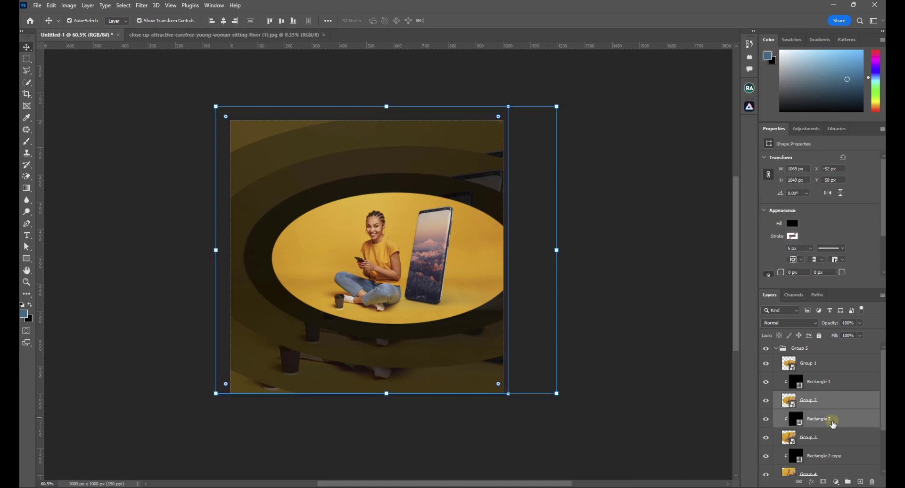
# Nudge Group 3 and its clipped Rectangle 2 copy about 12 px upward, then deselect them
pyautogui.click(827, 442)
pyautogui.keyDown('shift'); pyautogui.click(826, 461); pyautogui.keyUp('shift')
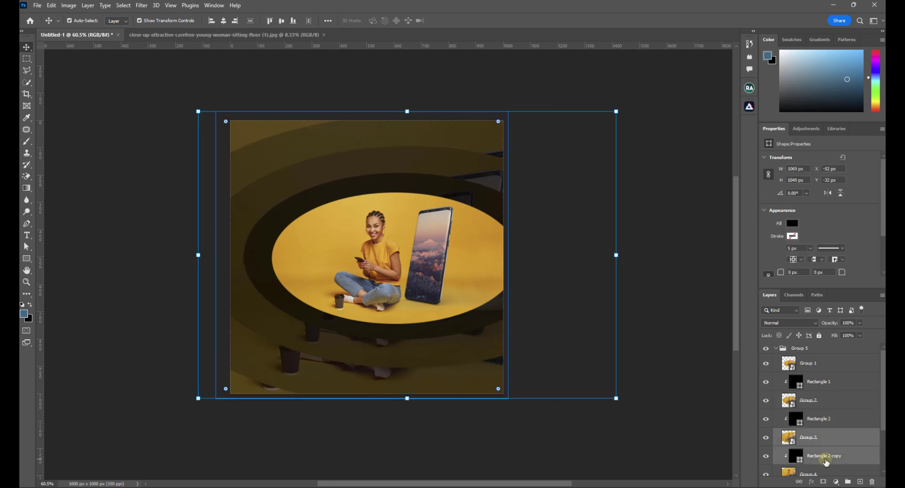
pyautogui.press('Up')
pyautogui.press('Up')
pyautogui.press('Up')
pyautogui.press('Up')
pyautogui.press('Up')
pyautogui.press('Up')
pyautogui.press('Up')
pyautogui.press('Up')
pyautogui.press('Up')
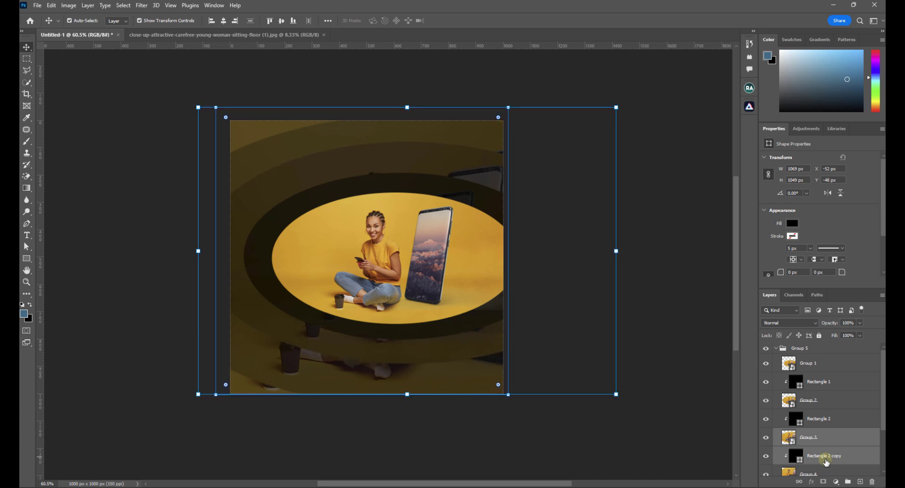
pyautogui.click(651, 434)
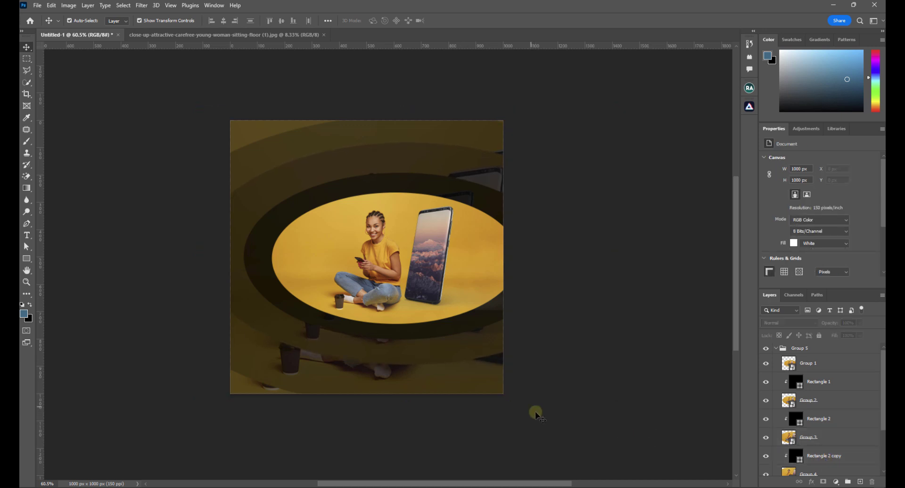
# Set the opacity of Rectangle 1, the shape darkening the ring around the central ellipse, to 50%
pyautogui.click(470, 197)
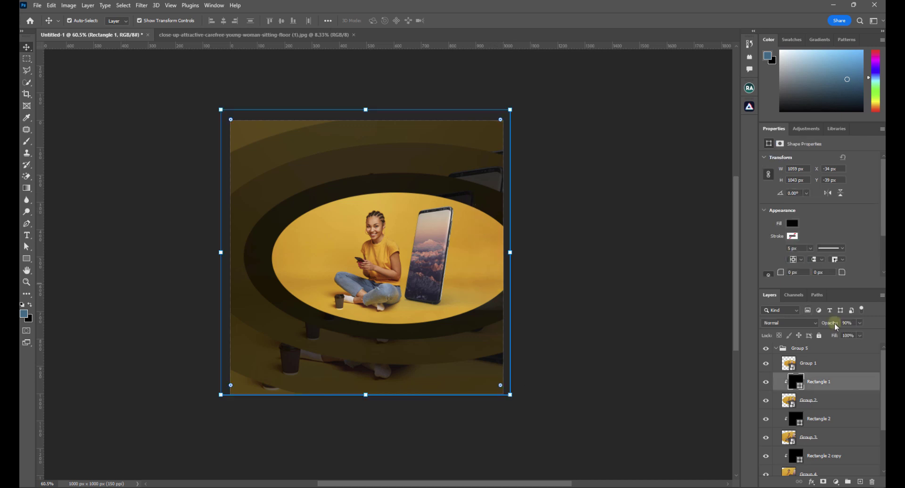
pyautogui.moveTo(836, 324); pyautogui.dragTo(832, 326)
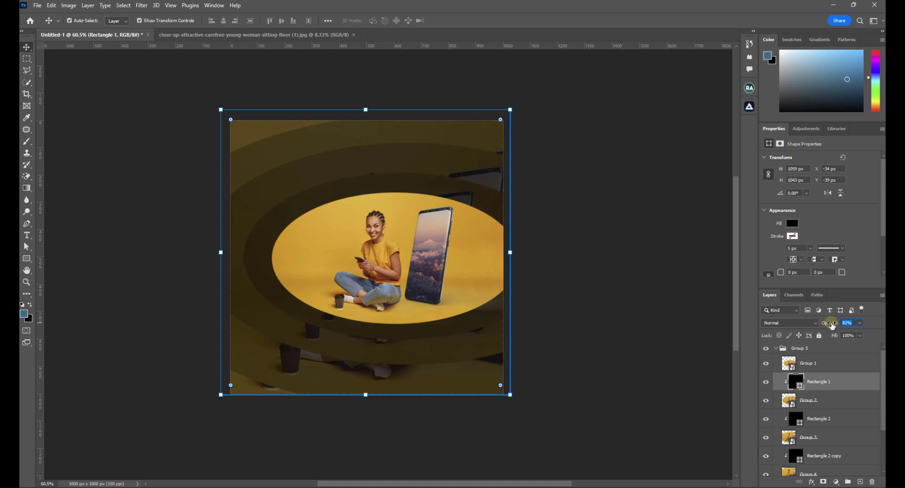
pyautogui.moveTo(831, 325); pyautogui.dragTo(821, 326)
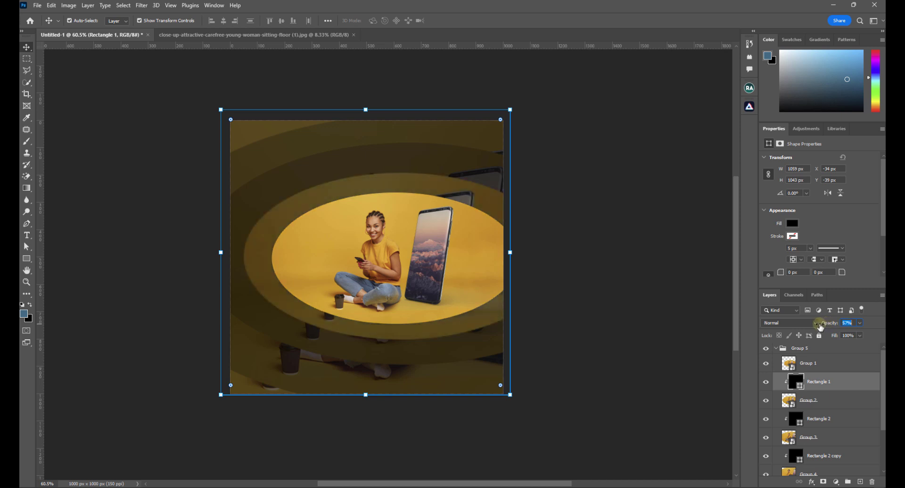
pyautogui.moveTo(821, 325); pyautogui.dragTo(833, 324)
pyautogui.write('50')
pyautogui.press('Return')
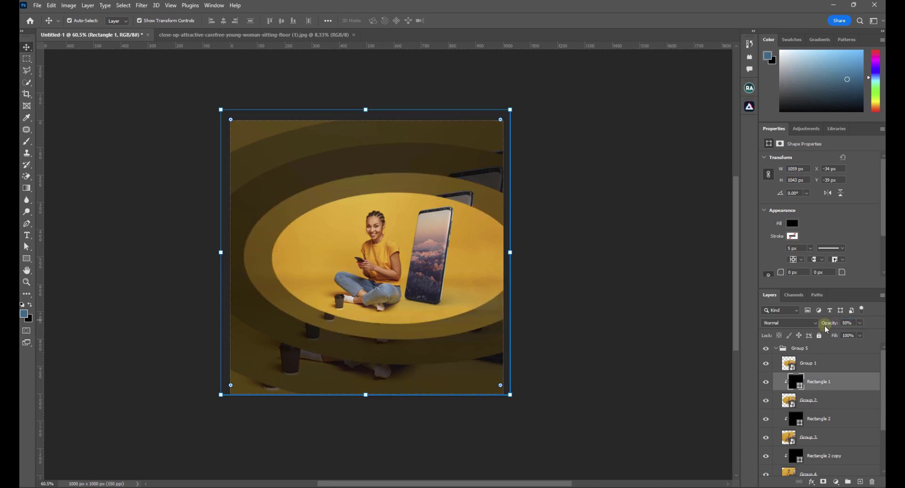
# Set the opacity of Rectangle 2, below Group 2, to 60%
pyautogui.click(813, 424)
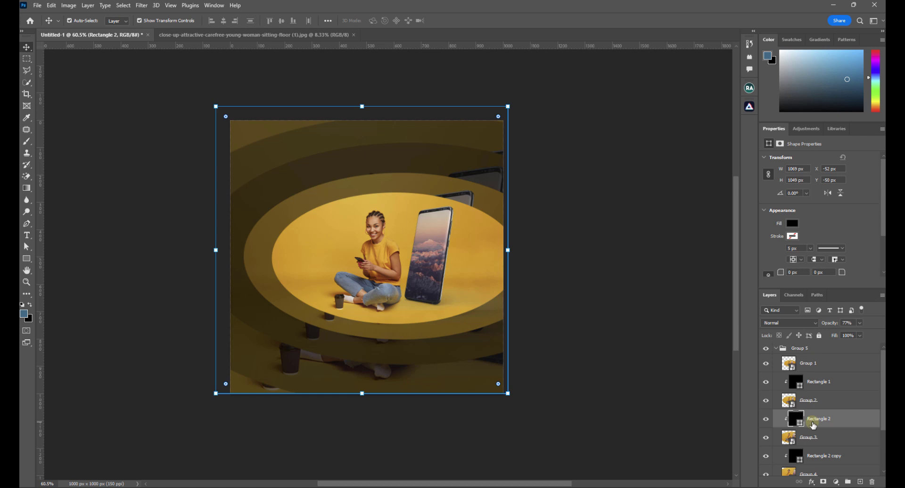
pyautogui.click(830, 322)
pyautogui.write('60')
pyautogui.press('Return')
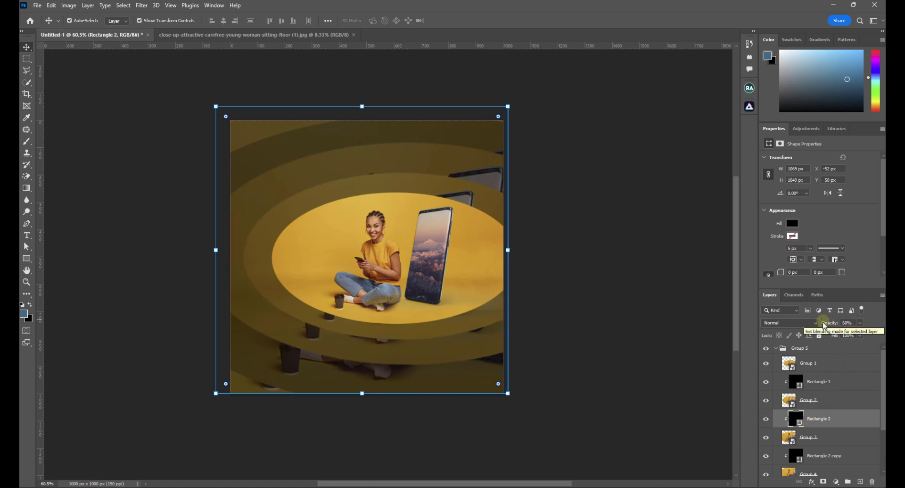
# Set the opacity of Rectangle 2 copy to 80% and of Rectangle 2 copy 2 to 90%
pyautogui.click(823, 452)
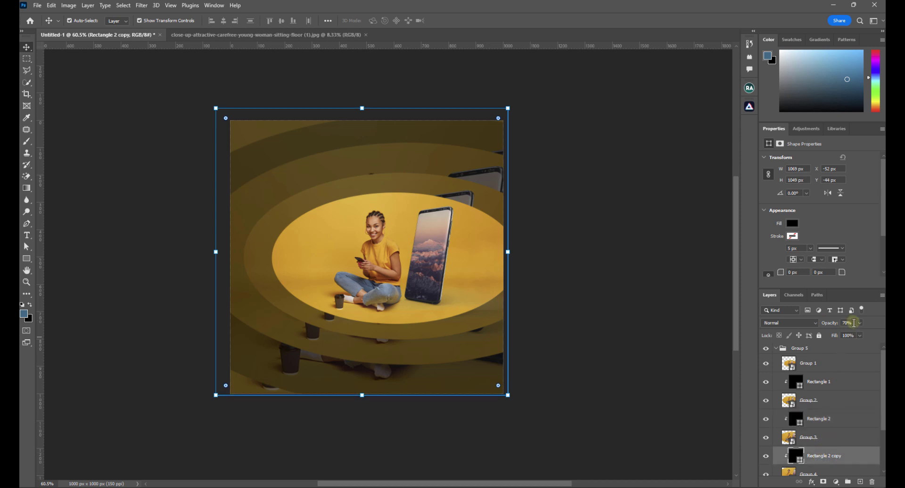
pyautogui.press('8')
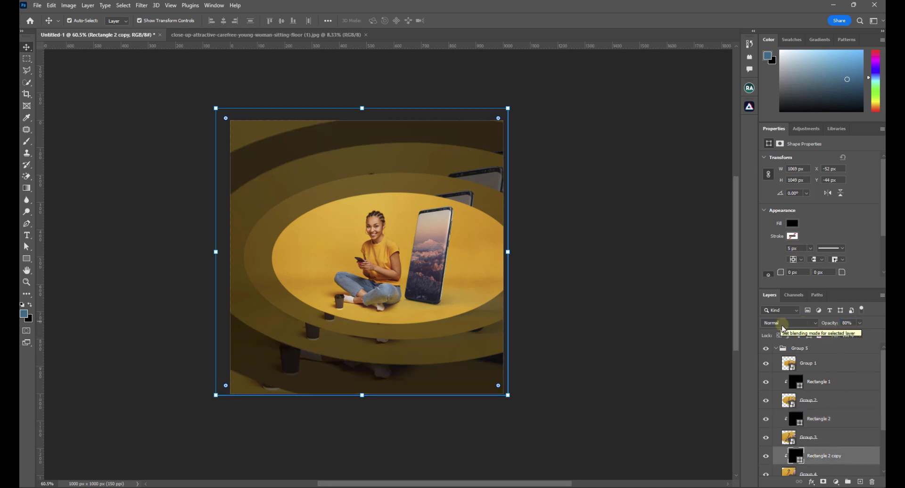
pyautogui.scroll(-4, 812, 448)
pyautogui.click(811, 450)
pyautogui.write('6')
pyautogui.write('90')
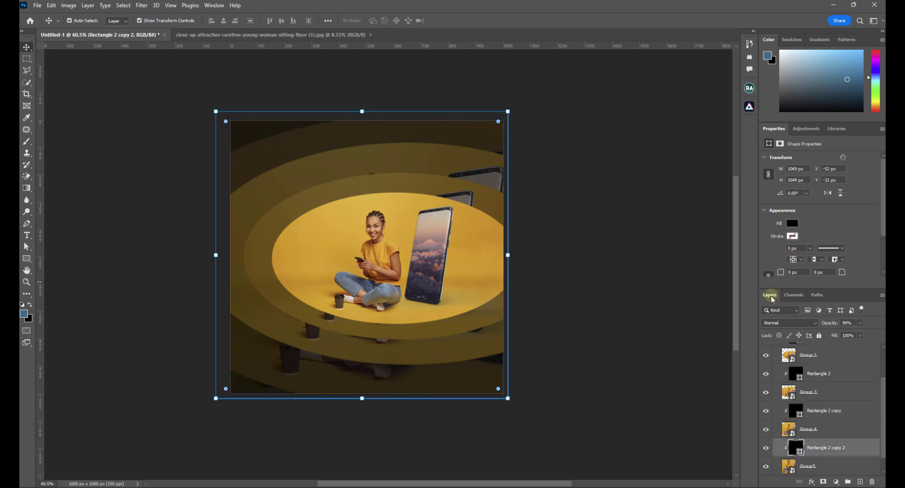
pyautogui.click(612, 264)
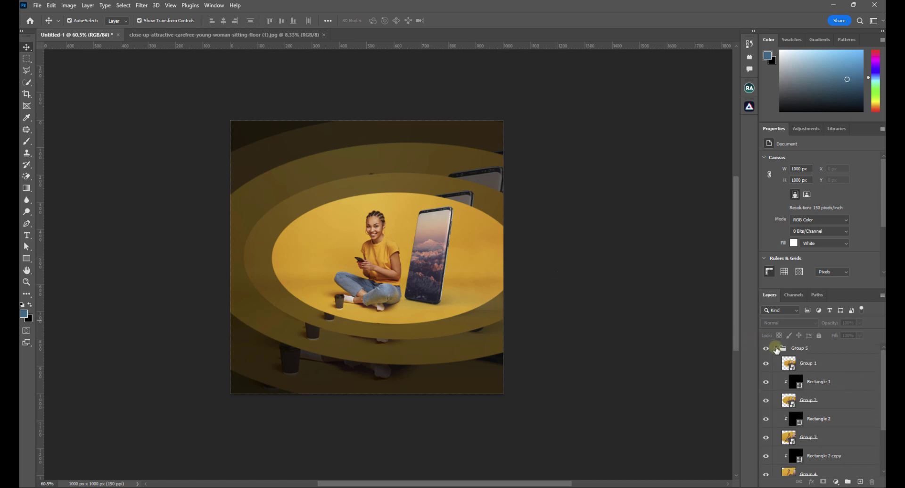
# Collapse the Group 5 folder and lock it completely
pyautogui.click(776, 348)
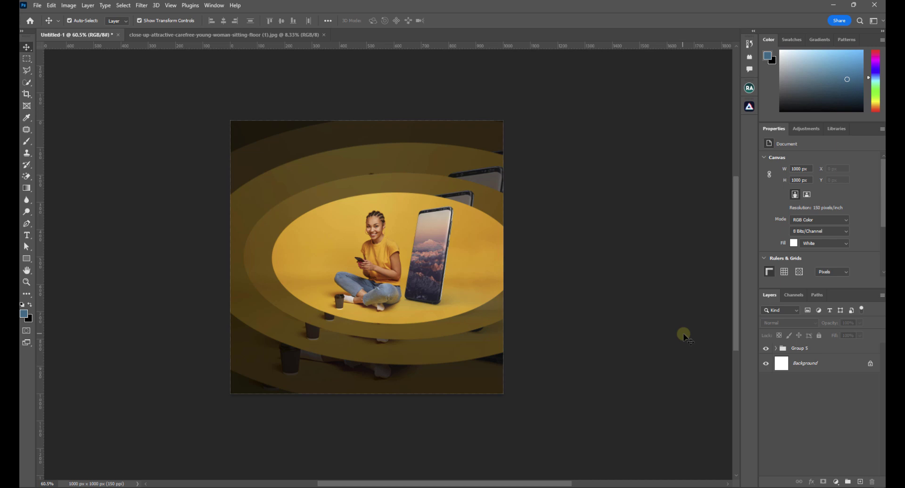
pyautogui.click(809, 349)
pyautogui.click(819, 336)
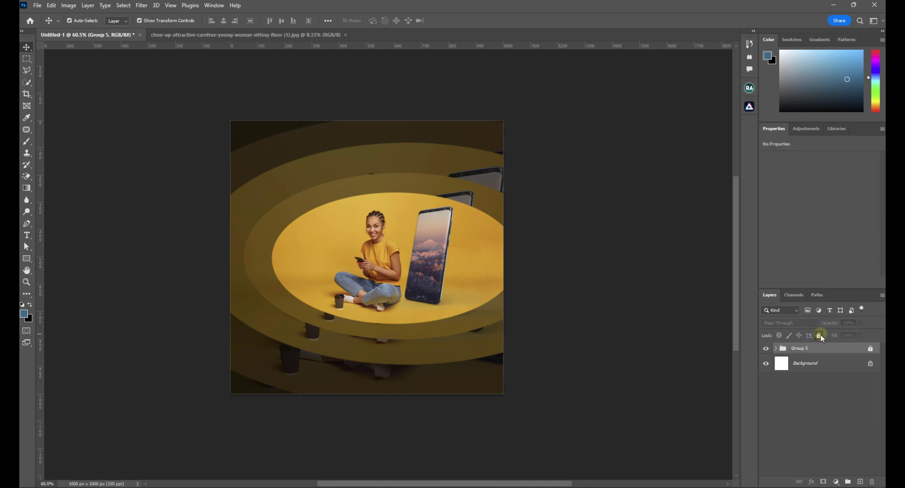
pyautogui.click(27, 260)
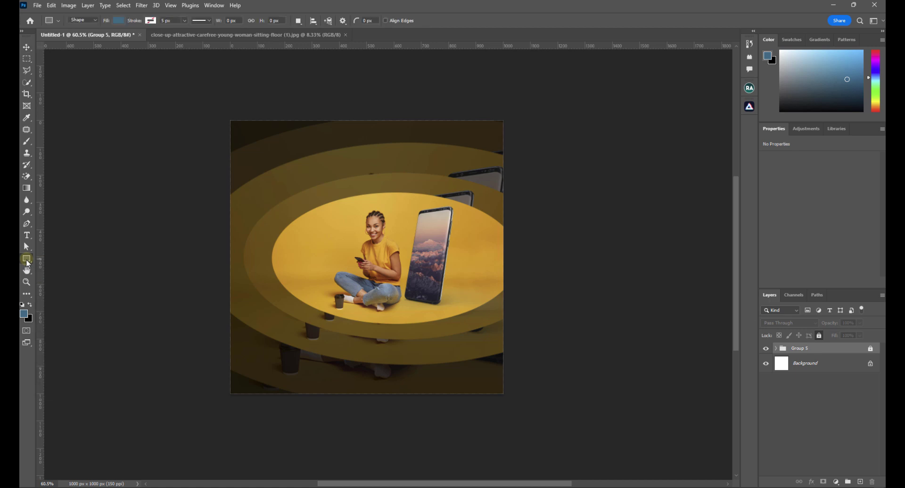
pyautogui.click(320, 215)
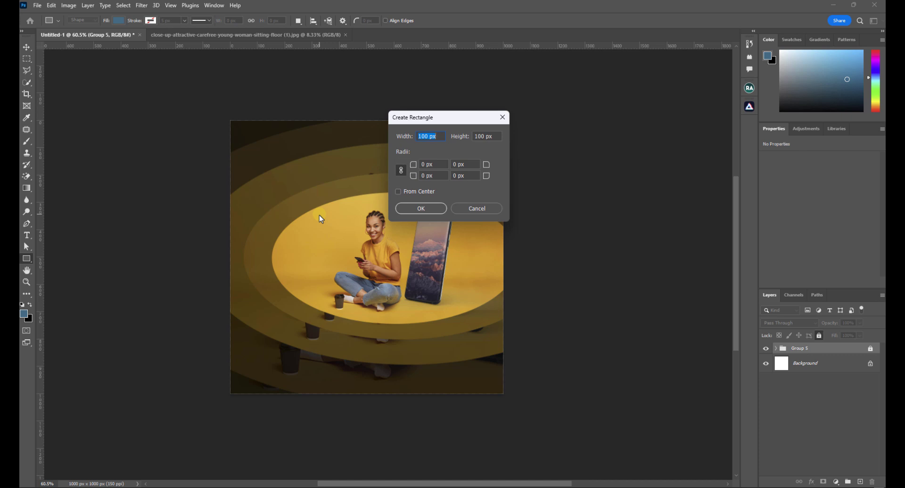
pyautogui.write('142')
pyautogui.click(481, 137)
pyautogui.click(417, 210)
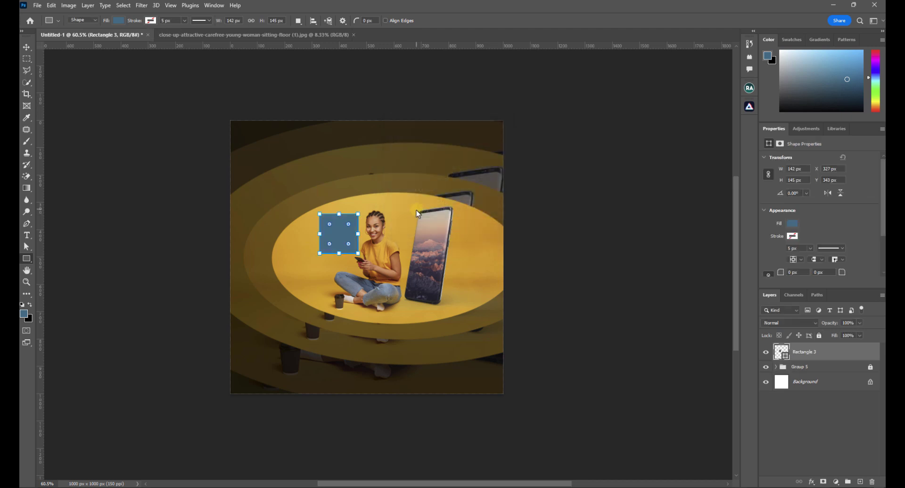
pyautogui.click(27, 48)
pyautogui.click(75, 146)
pyautogui.click(344, 230)
pyautogui.moveTo(345, 231); pyautogui.dragTo(285, 233)
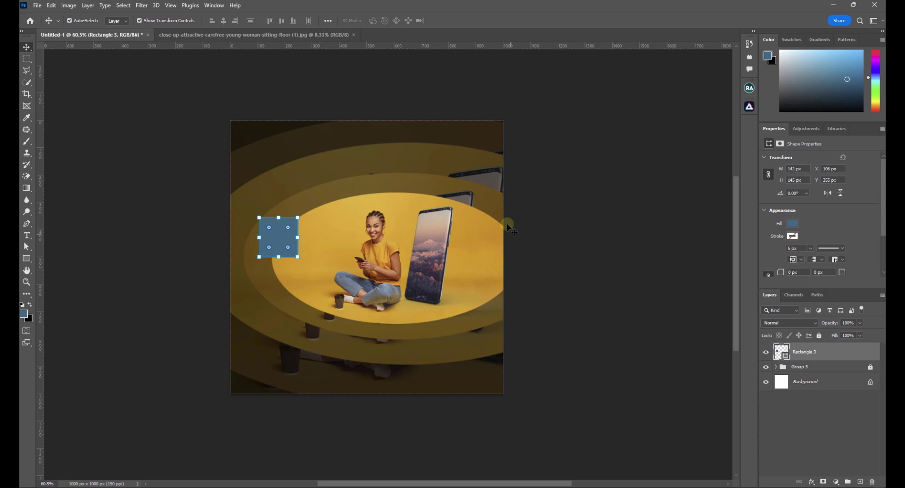
pyautogui.press('Delete')
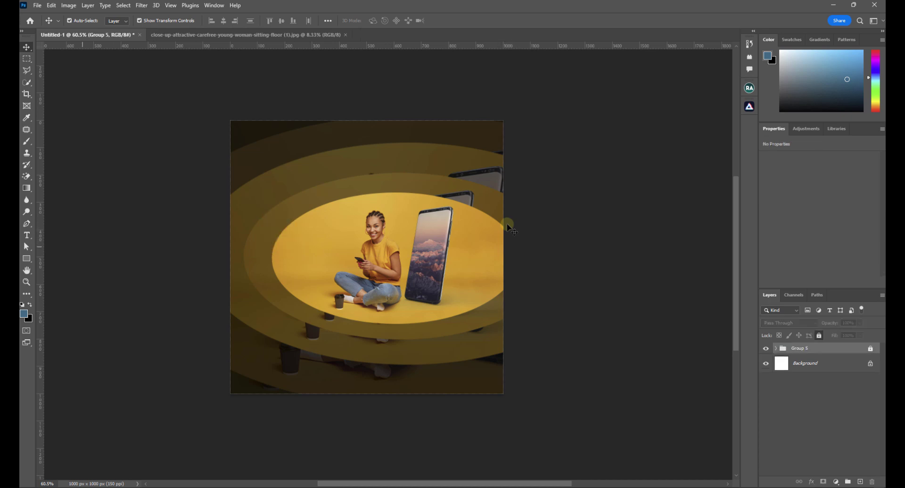
# Create a 142 x 145 px rectangle shape above Group 5 with the Rectangle tool
pyautogui.click(21, 259)
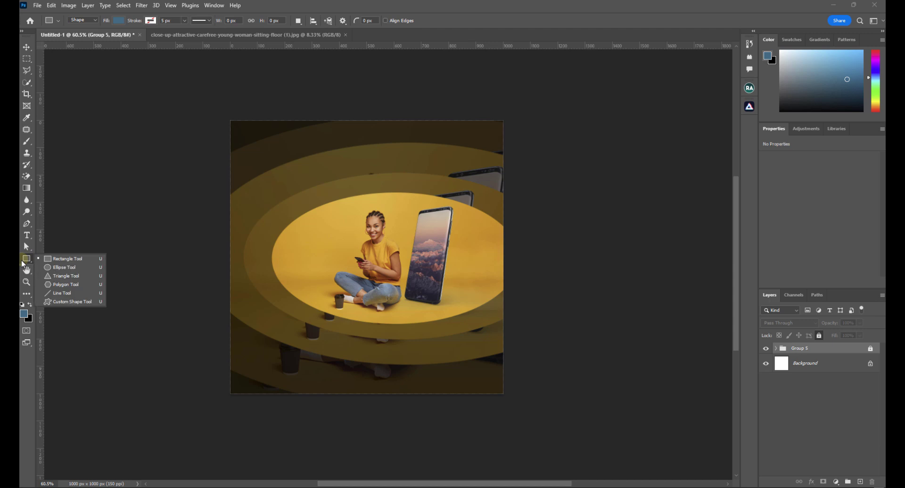
pyautogui.click(54, 259)
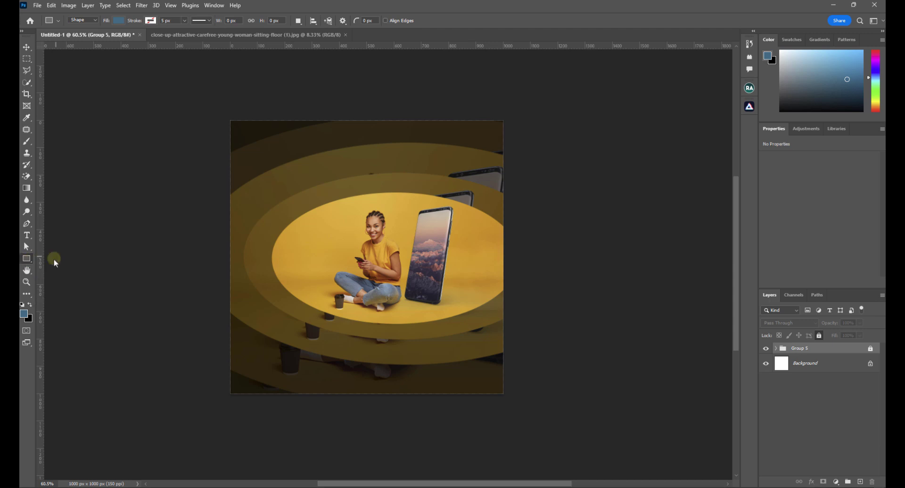
pyautogui.click(347, 235)
pyautogui.moveTo(445, 122); pyautogui.dragTo(370, 176)
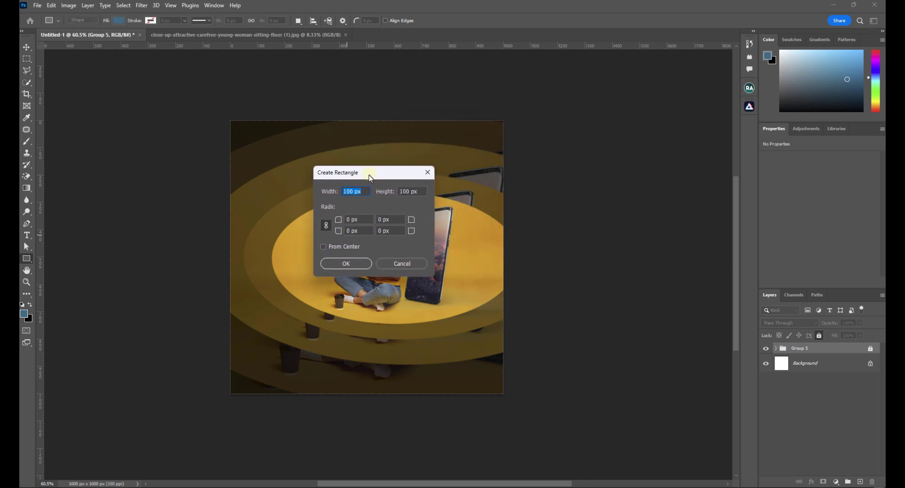
pyautogui.write('142')
pyautogui.click(405, 191)
pyautogui.write('145')
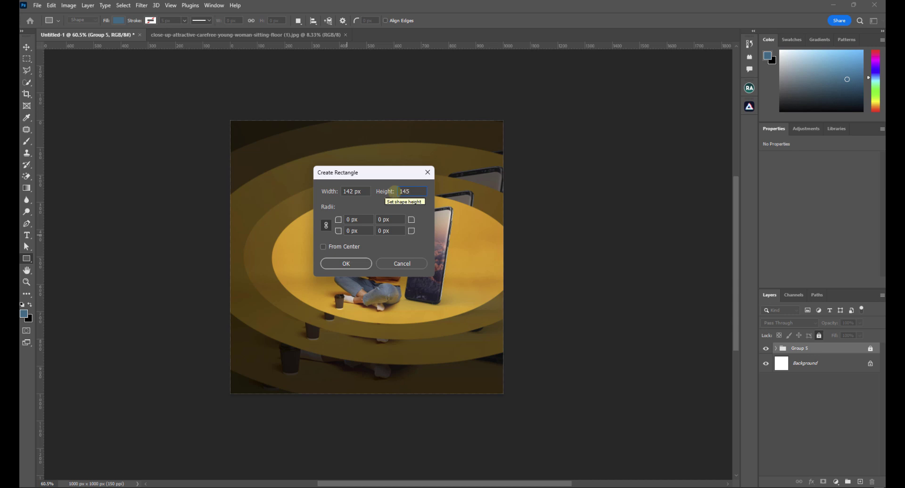
pyautogui.click(347, 263)
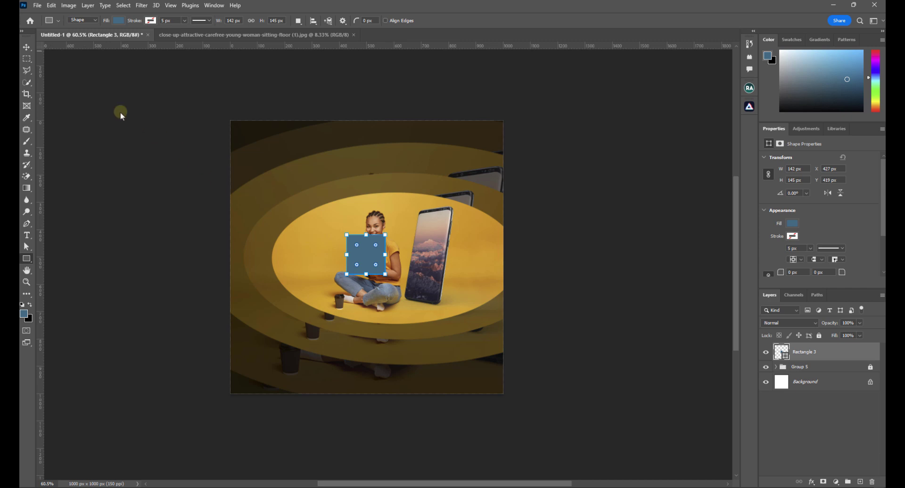
# Move the new rectangle to the left edge of the central ellipse, at about X 153 px, Y 402 px
pyautogui.click(27, 47)
pyautogui.click(186, 227)
pyautogui.moveTo(362, 262); pyautogui.dragTo(282, 257)
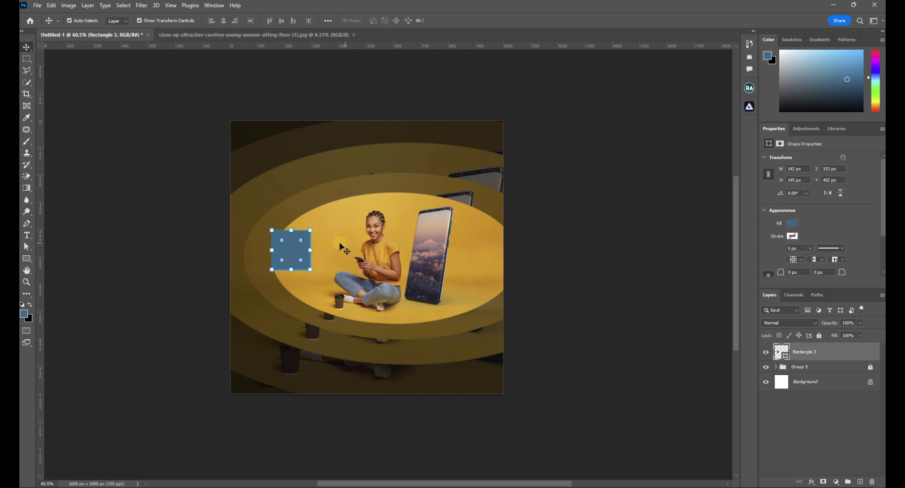
pyautogui.hotkey('ctrl', '1')
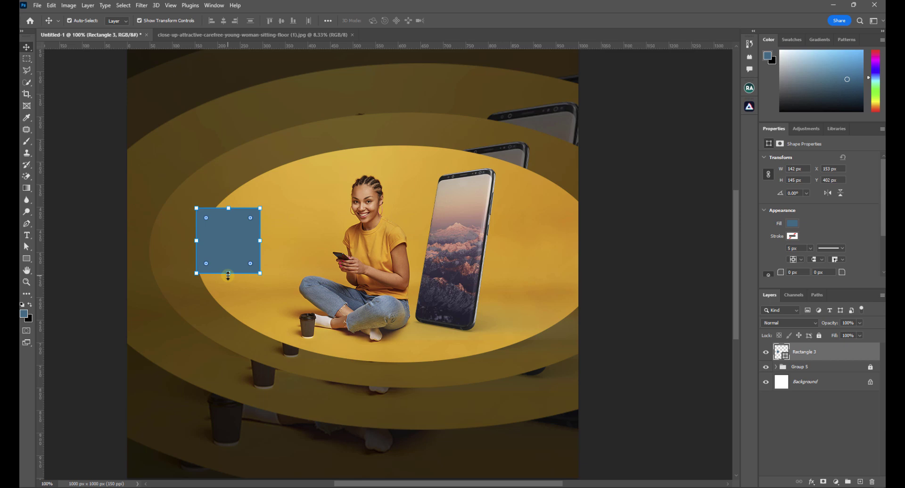
# Stretch the 142 px wide rectangle taller and delete it from above Group 5
pyautogui.moveTo(228, 276); pyautogui.dragTo(227, 304)
pyautogui.press('Return')
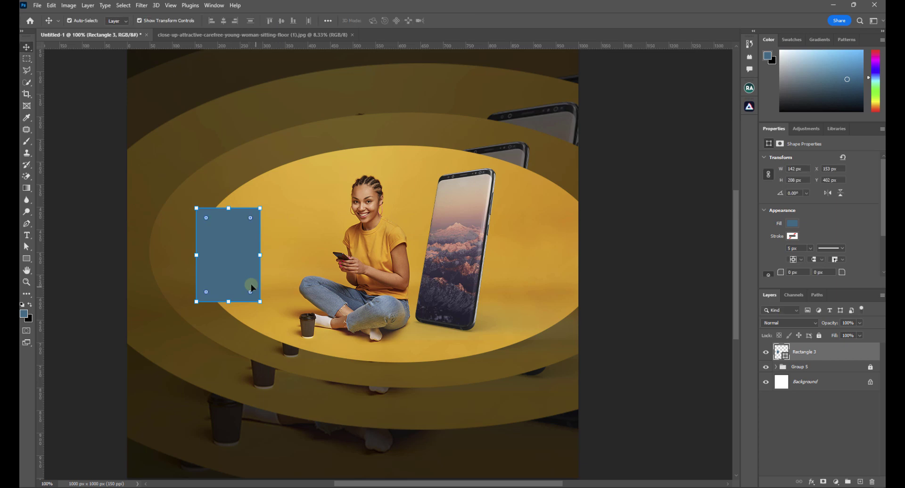
pyautogui.press('Delete')
# Create a 145 x 200 px rectangle shape above Group 5 with the Rectangle tool
pyautogui.click(28, 259)
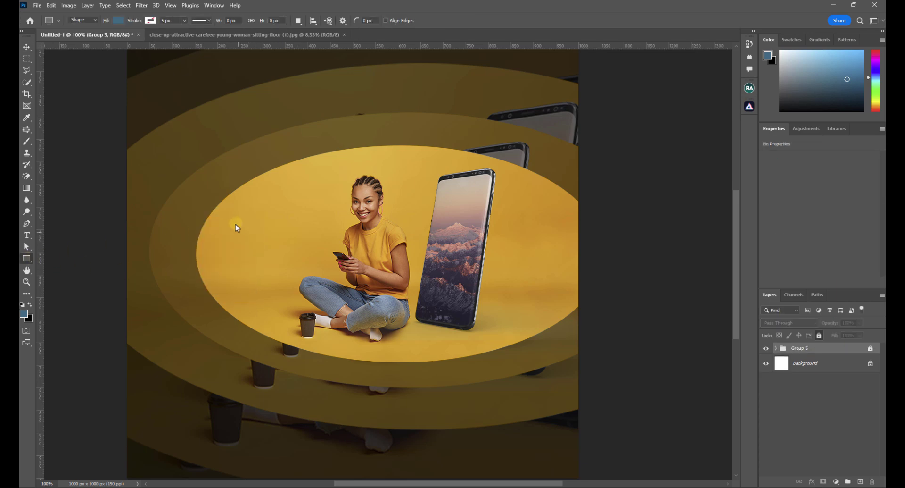
pyautogui.click(238, 222)
pyautogui.write('145')
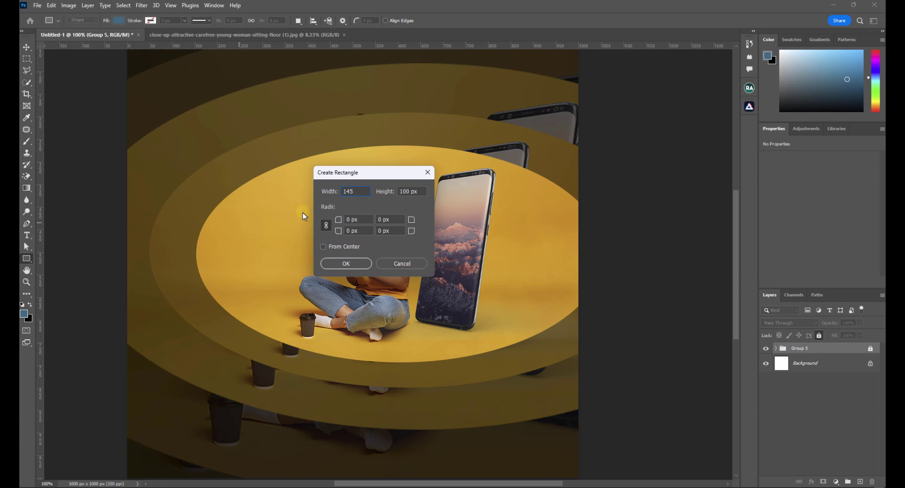
pyautogui.press('Tab')
pyautogui.write('1')
pyautogui.press('BackSpace')
pyautogui.write('200')
pyautogui.click(350, 264)
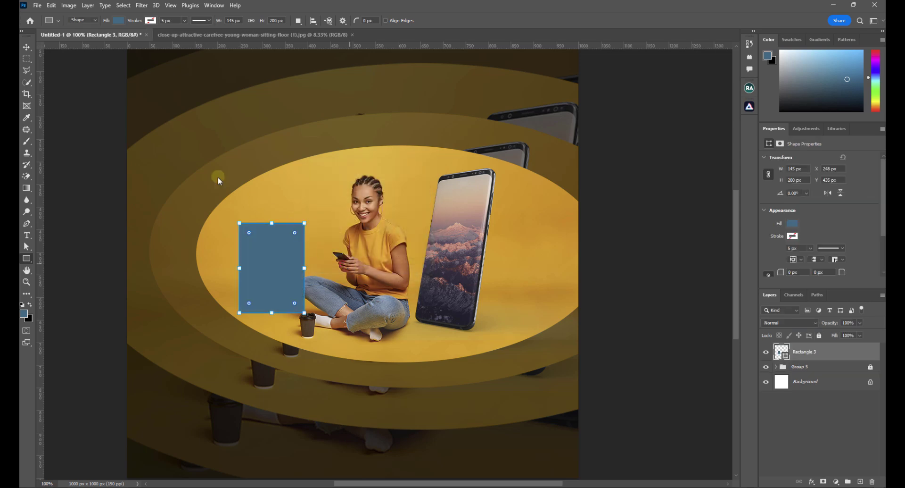
# Move the new rectangle over the central ellipse's left edge, at about X 128 px, Y 338 px
pyautogui.click(26, 47)
pyautogui.moveTo(275, 264); pyautogui.dragTo(221, 219)
pyautogui.click(599, 243)
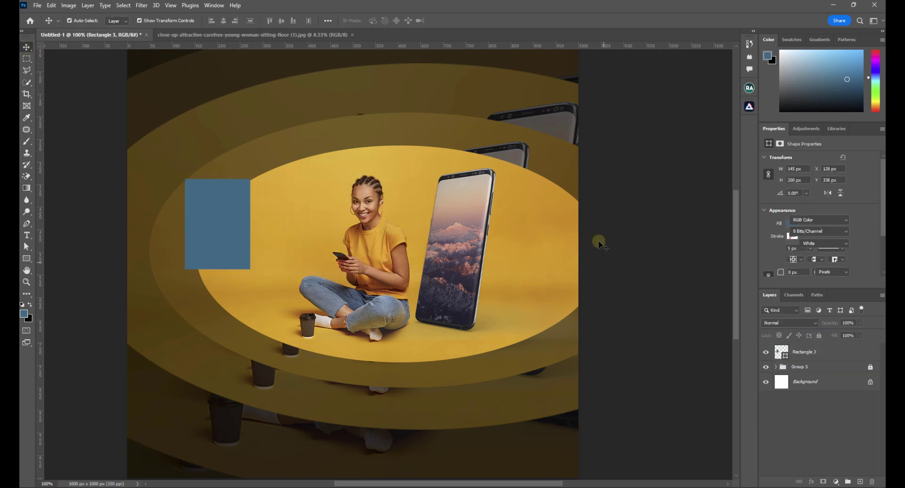
pyautogui.click(226, 209)
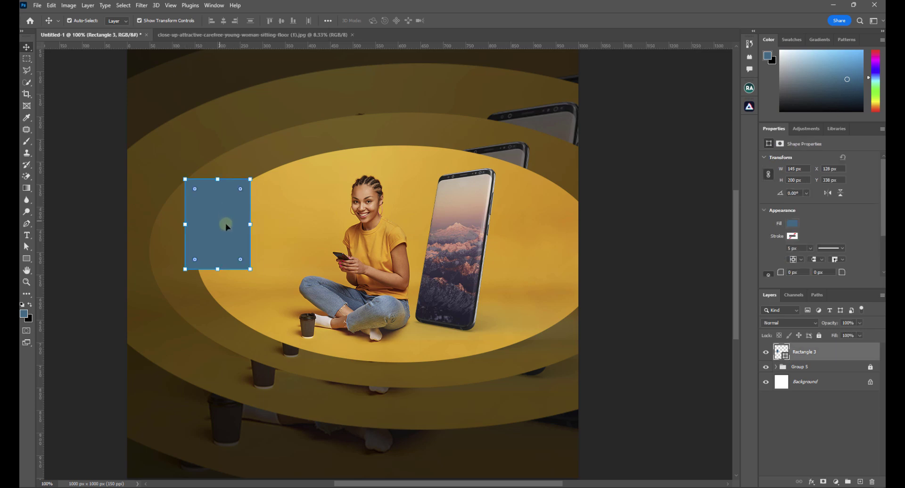
# Try rounding all four corners of Rectangle 3 with a 100 px radius
pyautogui.moveTo(884, 219); pyautogui.dragTo(883, 243)
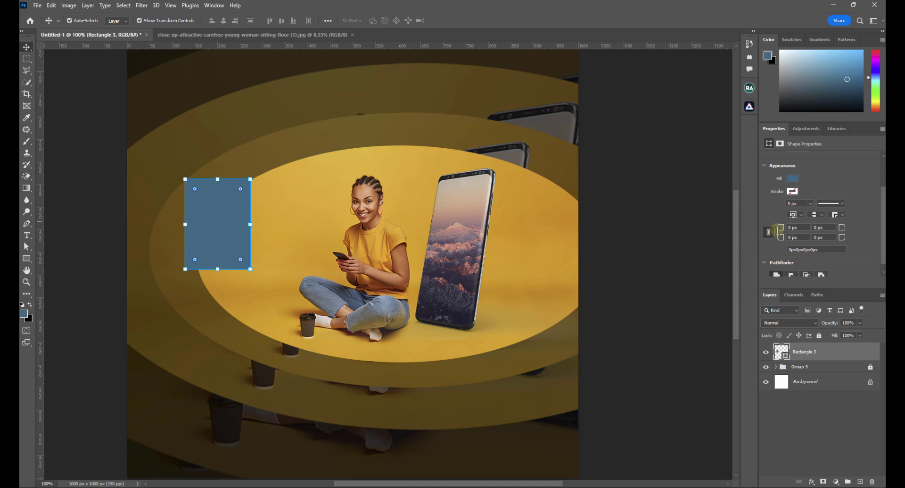
pyautogui.moveTo(782, 231); pyautogui.dragTo(790, 232)
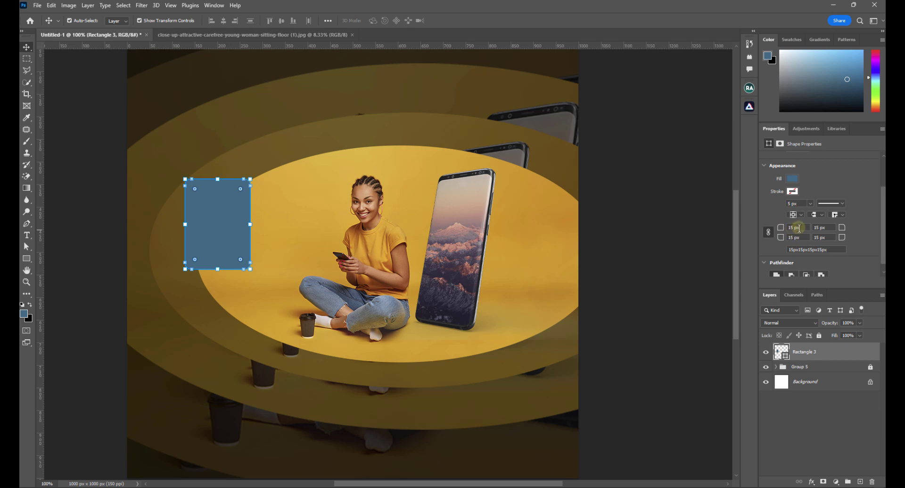
pyautogui.click(799, 228)
pyautogui.write('100')
pyautogui.press('Return')
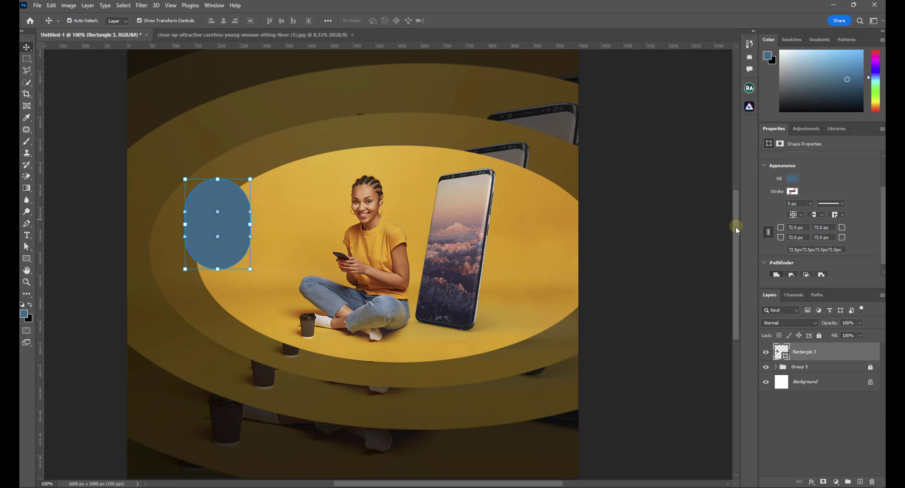
# Set all four corner radii of Rectangle 3 to 12 px
pyautogui.moveTo(786, 229); pyautogui.dragTo(780, 229)
pyautogui.click(807, 229)
pyautogui.write('12')
pyautogui.press('Return')
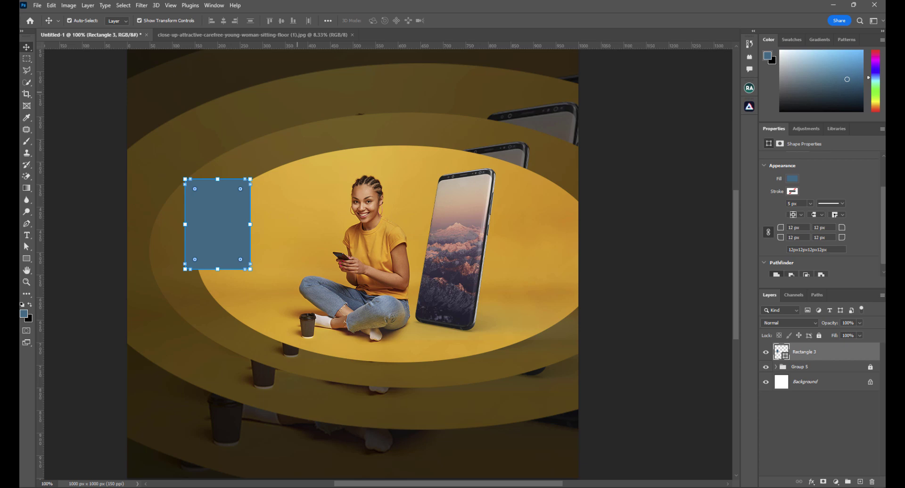
pyautogui.click(78, 99)
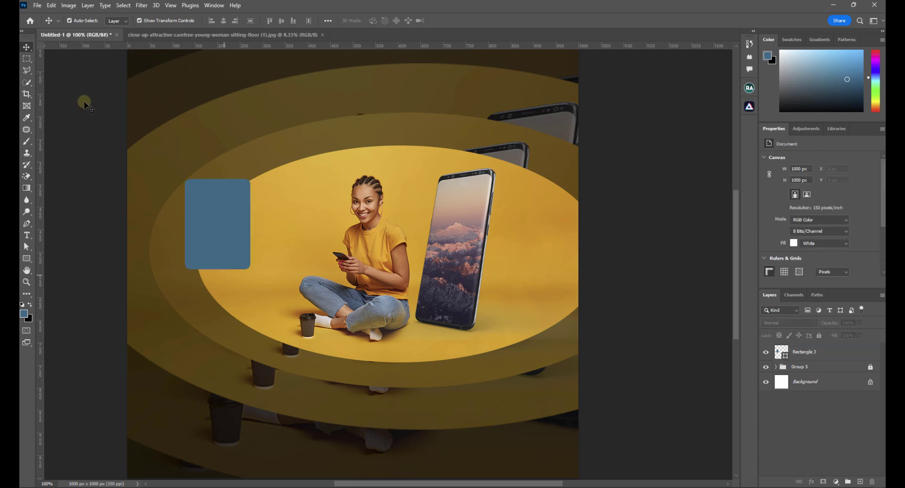
# Reset all four corner radii of Rectangle 3 to 0 px and unlink the corner values
pyautogui.click(208, 206)
pyautogui.scroll(-2, 794, 237)
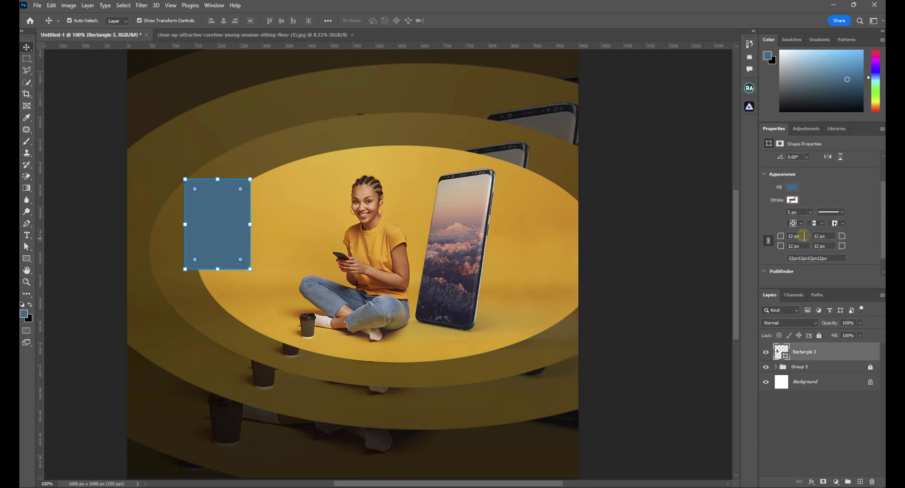
pyautogui.moveTo(804, 236); pyautogui.dragTo(756, 239)
pyautogui.write('0')
pyautogui.press('Return')
pyautogui.click(768, 240)
# Round only the two upper corners of Rectangle 3 with a 14 px radius
pyautogui.moveTo(800, 236); pyautogui.dragTo(770, 237)
pyautogui.write('1')
pyautogui.press('Tab')
pyautogui.write('14')
pyautogui.press('Return')
pyautogui.click(615, 243)
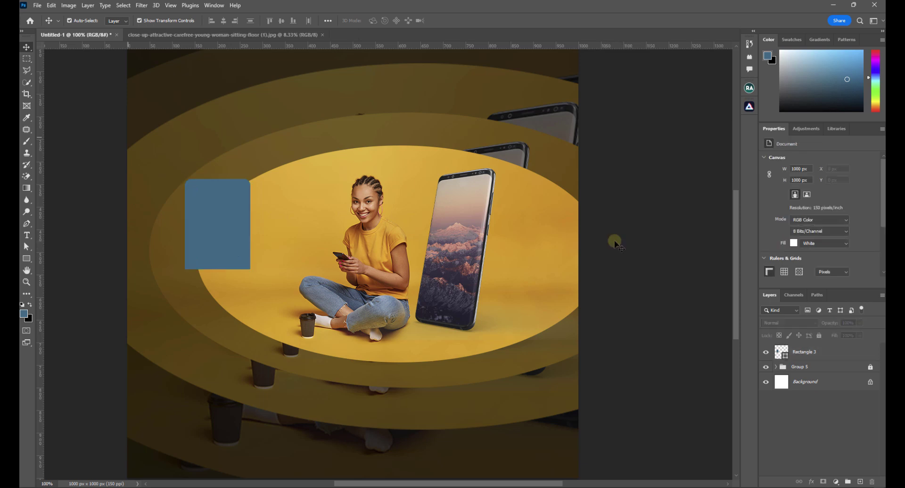
# Duplicate Rectangle 3 and place the copy, rotated 180°, directly below the original
pyautogui.click(212, 220)
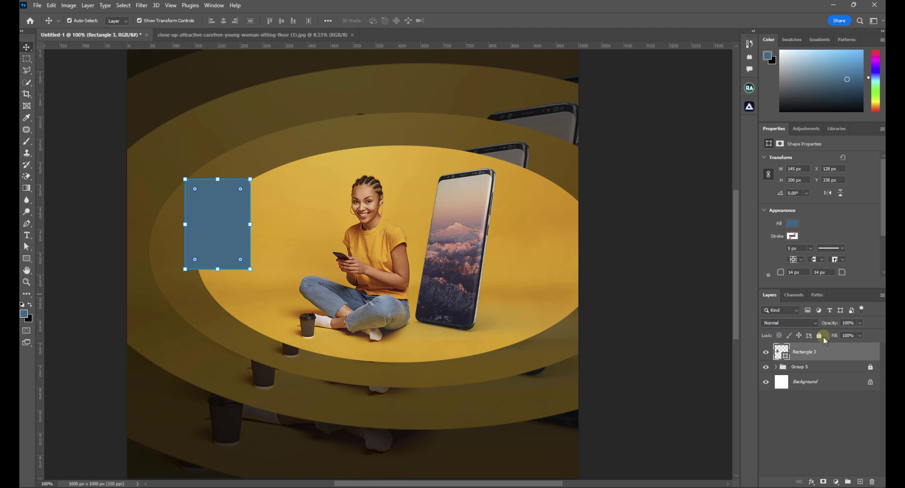
pyautogui.hotkey('ctrl', 'j')
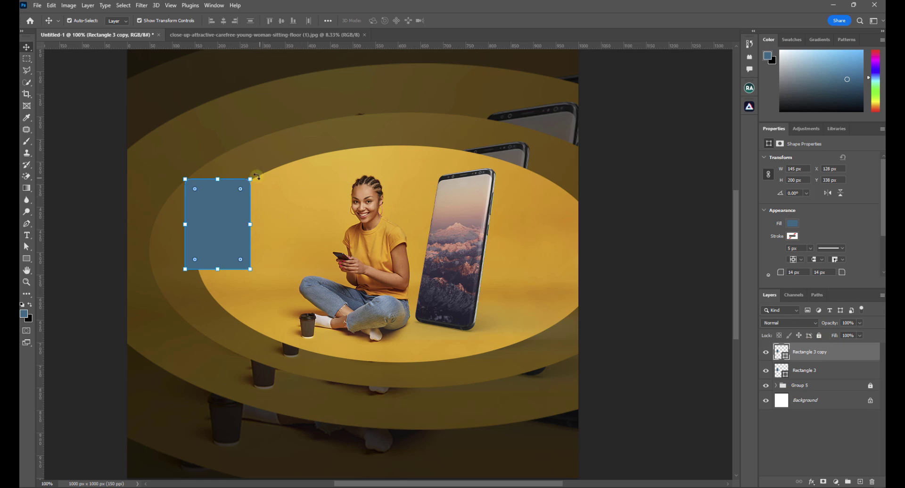
pyautogui.moveTo(258, 175); pyautogui.dragTo(185, 269)
pyautogui.moveTo(232, 197); pyautogui.dragTo(217, 301)
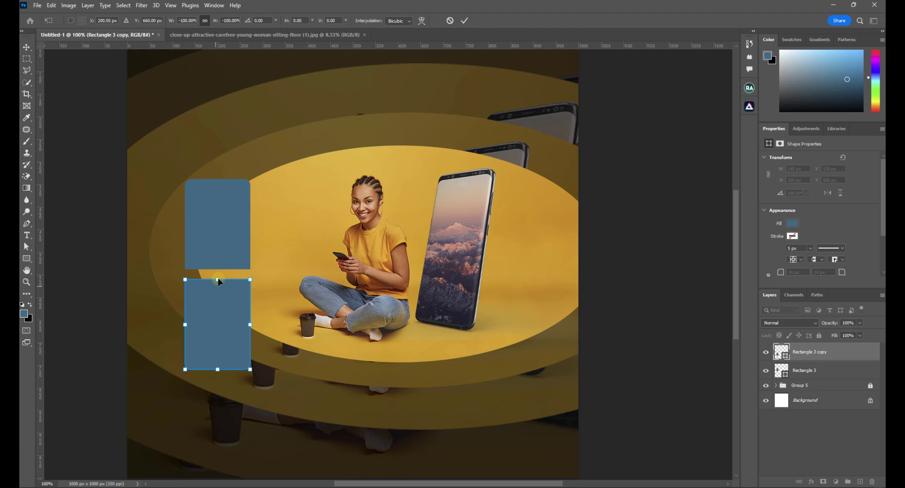
pyautogui.moveTo(219, 279); pyautogui.dragTo(212, 341)
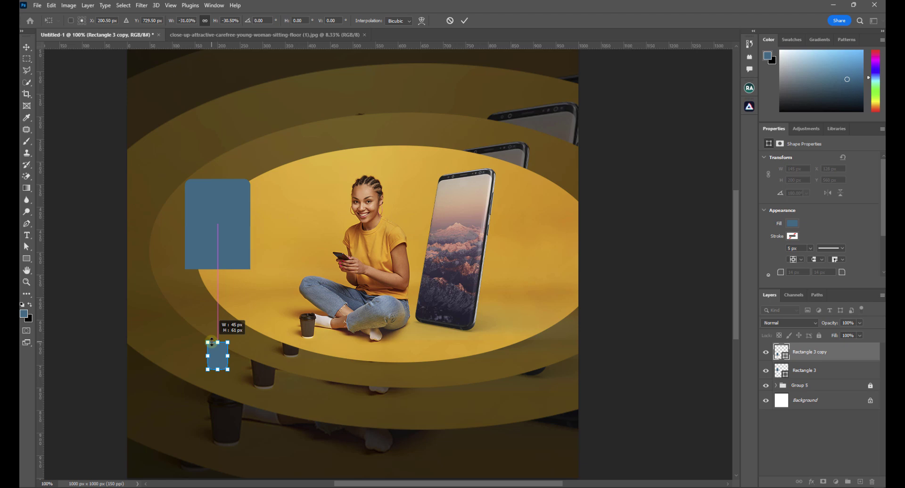
pyautogui.moveTo(211, 341); pyautogui.dragTo(212, 341)
pyautogui.hotkey('ctrl', 'z')
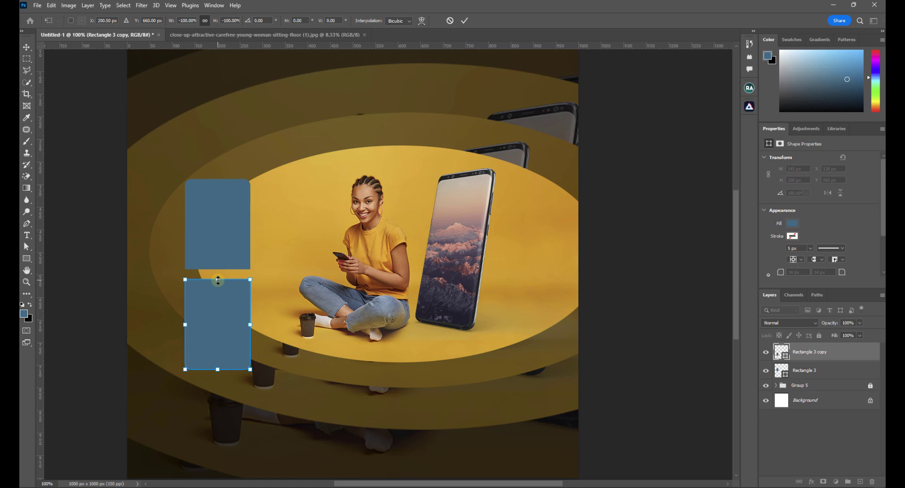
# Reduce the copy's height to 45 px and position it at Y 543 px, leaving a narrow gap below Rectangle 3
pyautogui.moveTo(218, 280)
pyautogui.mouseDown()
pyautogui.moveTo(210, 353)
pyautogui.moveTo(223, 336)
pyautogui.moveTo(224, 287)
pyautogui.mouseUp()
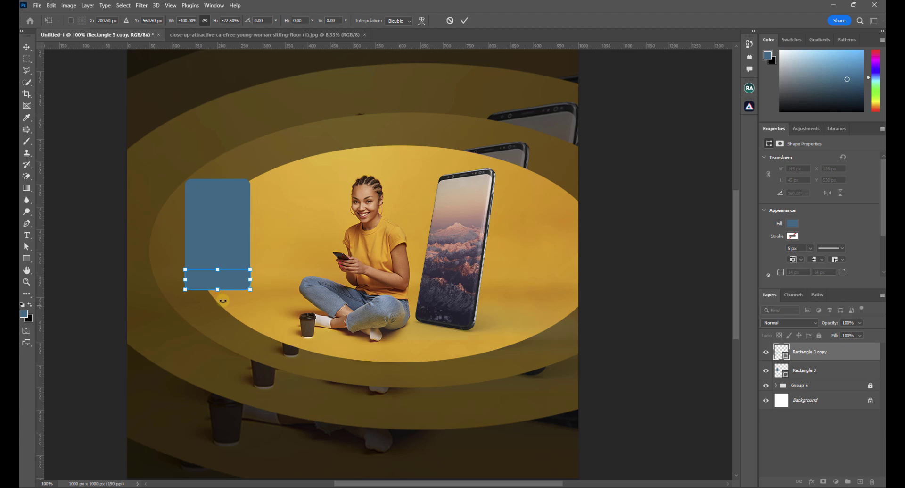
pyautogui.press('Down')
pyautogui.press('Down')
pyautogui.press('Down')
pyautogui.press('Down')
pyautogui.press('Down')
pyautogui.press('Return')
pyautogui.click(77, 245)
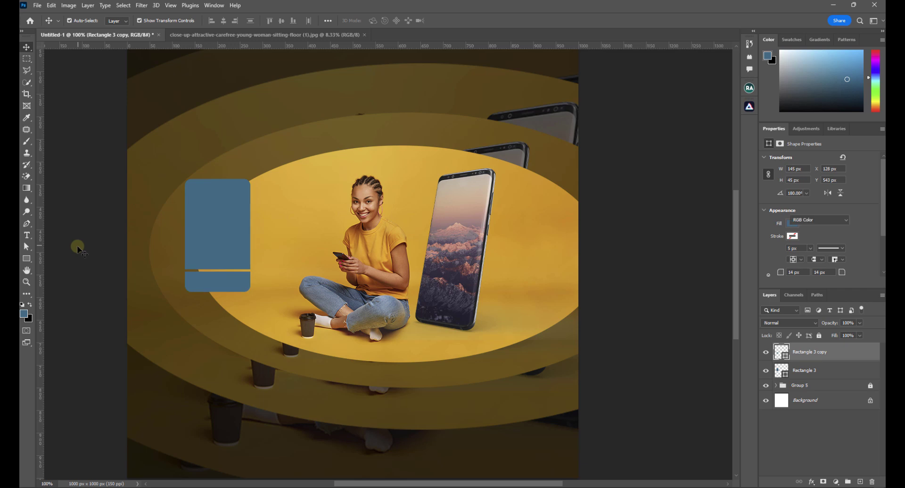
pyautogui.click(226, 221)
pyautogui.click(795, 222)
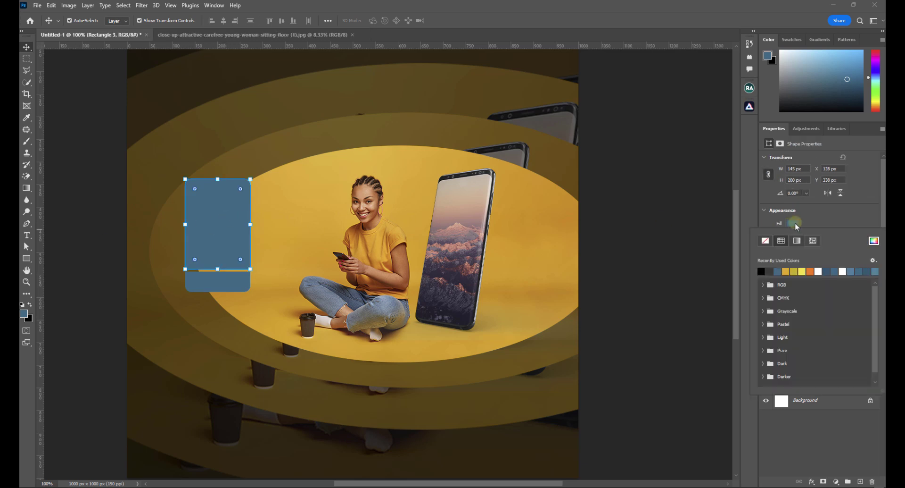
pyautogui.click(845, 217)
pyautogui.click(787, 368)
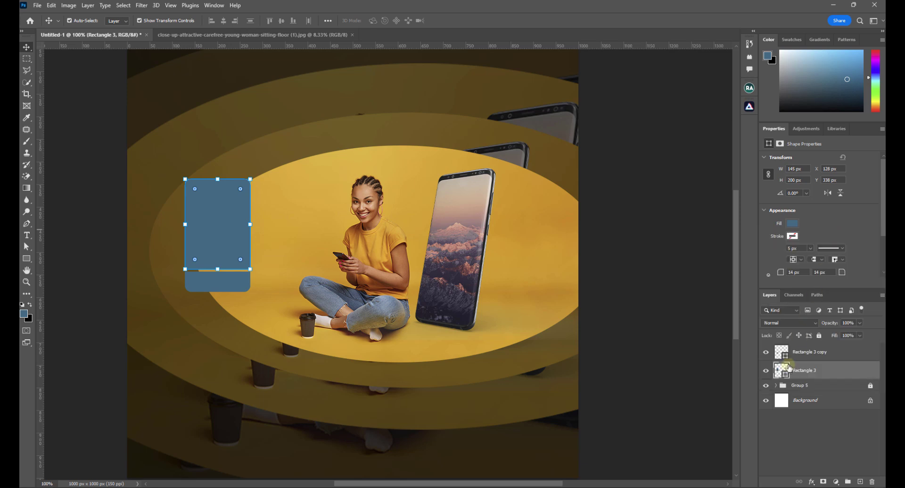
# Change the fill colour of Rectangle 3 copy to white (ffffff)
pyautogui.click(805, 351)
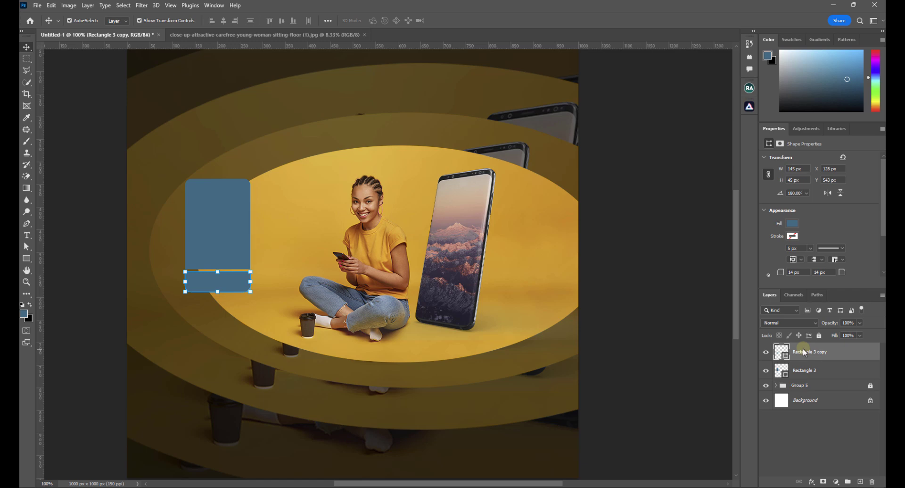
pyautogui.scroll(-2, 796, 273)
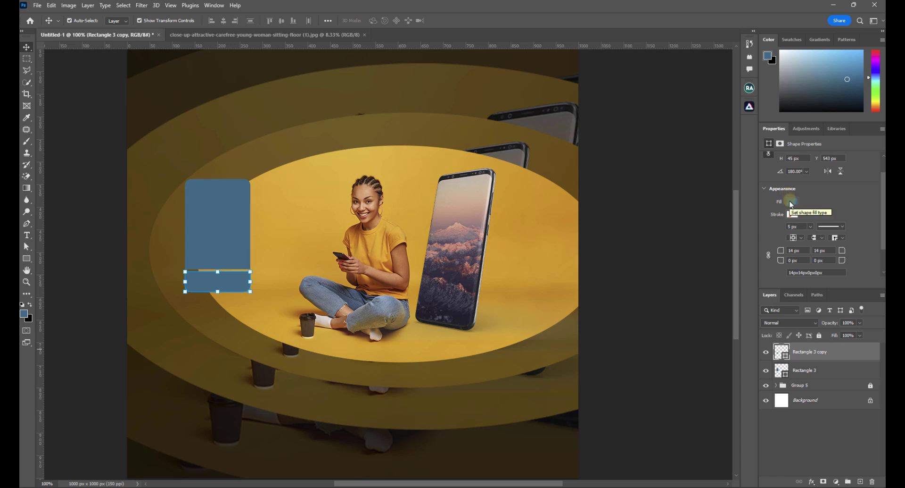
pyautogui.doubleClick(785, 357)
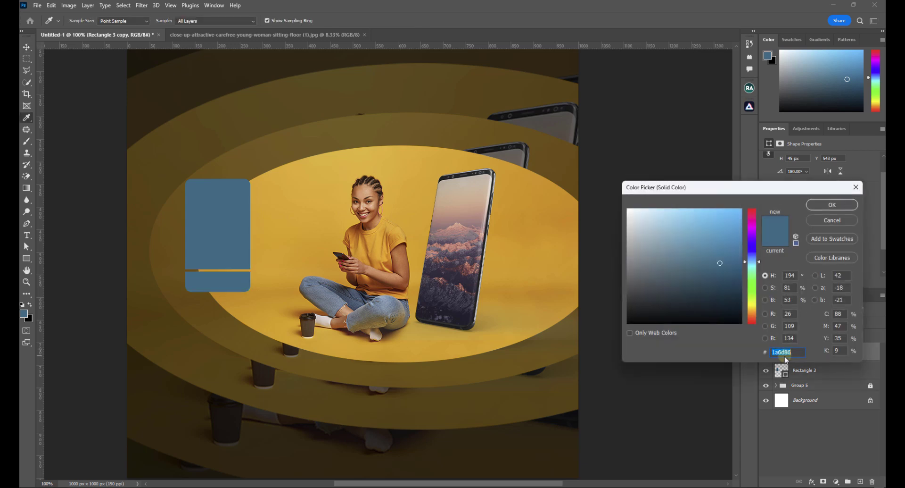
pyautogui.moveTo(675, 236); pyautogui.dragTo(598, 182)
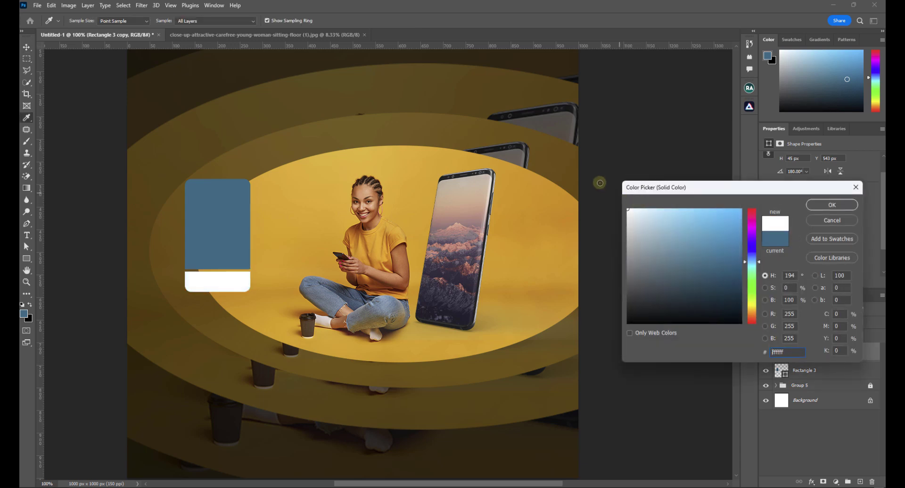
pyautogui.click(832, 205)
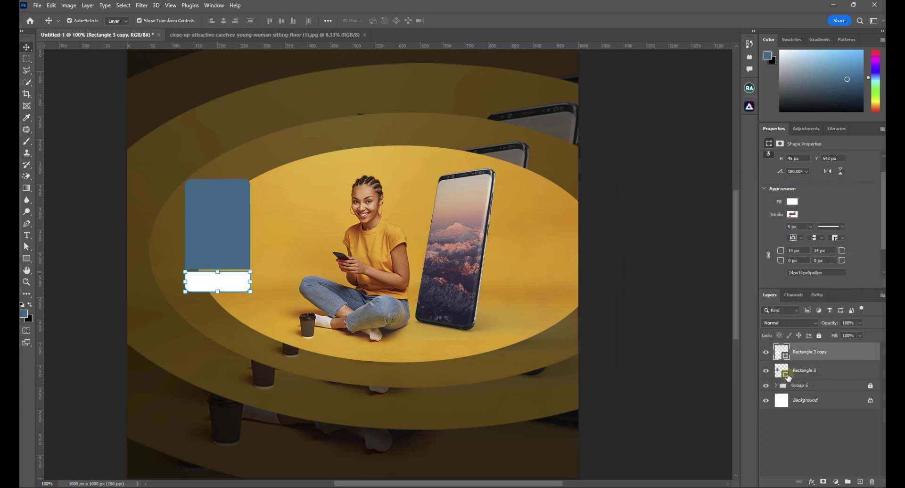
# Change the fill colour of the larger Rectangle 3 to white (ffffff) as well
pyautogui.doubleClick(787, 373)
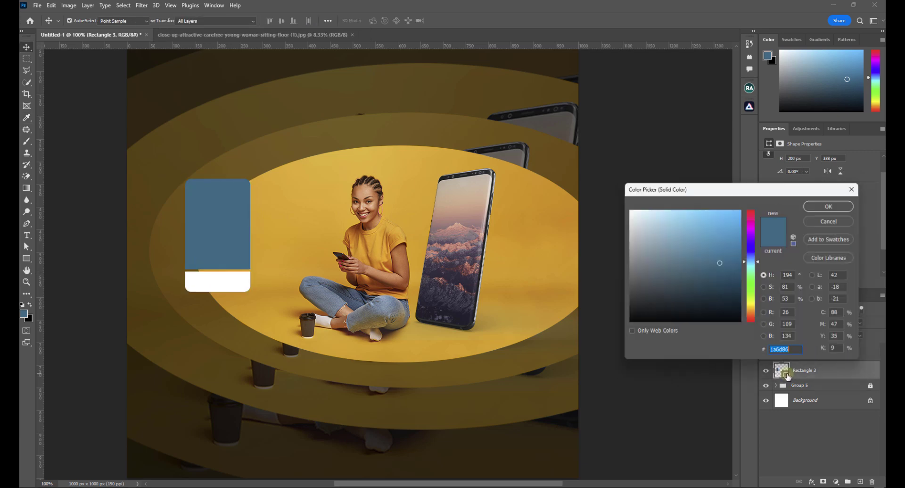
pyautogui.moveTo(645, 218); pyautogui.dragTo(621, 200)
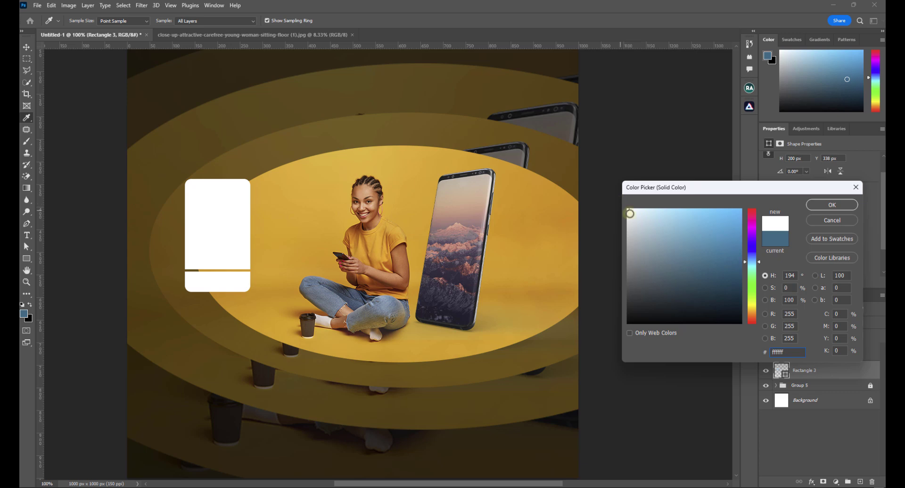
pyautogui.click(753, 214)
pyautogui.moveTo(687, 228); pyautogui.dragTo(624, 205)
pyautogui.moveTo(752, 304); pyautogui.dragTo(753, 284)
pyautogui.moveTo(690, 250); pyautogui.dragTo(628, 208)
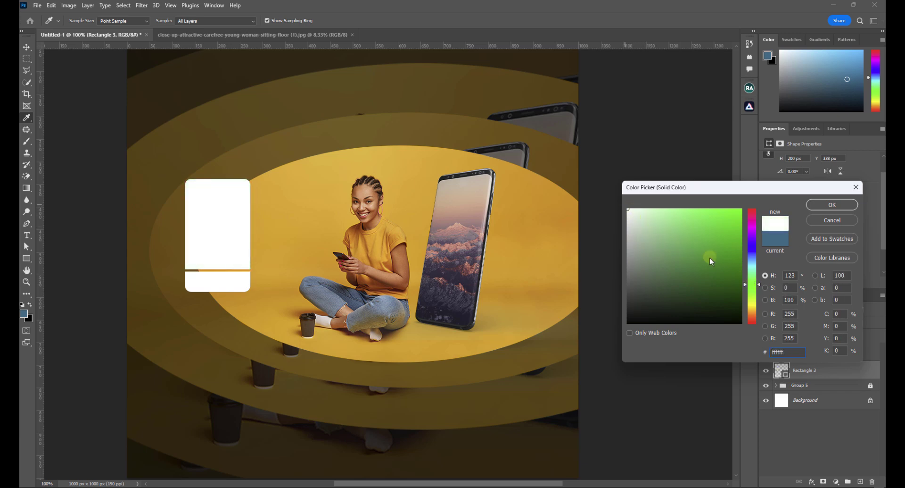
pyautogui.moveTo(755, 285)
pyautogui.mouseDown()
pyautogui.moveTo(753, 319)
pyautogui.moveTo(753, 209)
pyautogui.mouseUp()
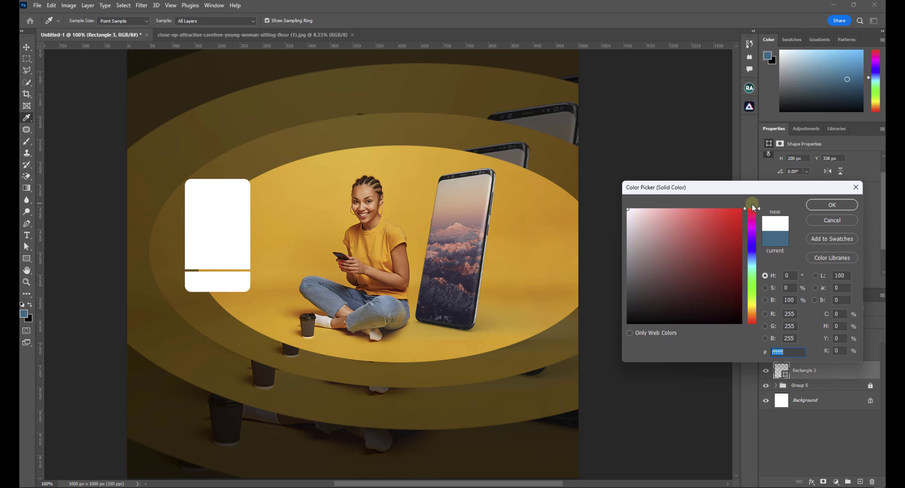
pyautogui.click(832, 206)
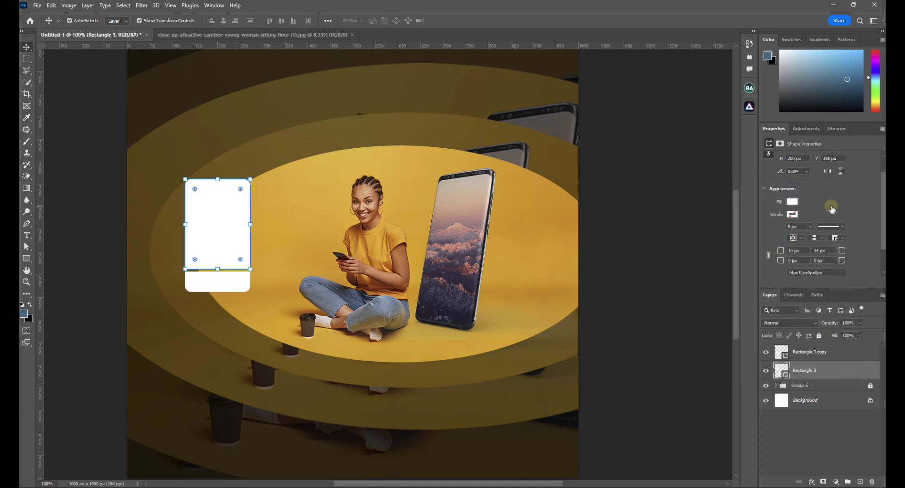
pyautogui.click(692, 344)
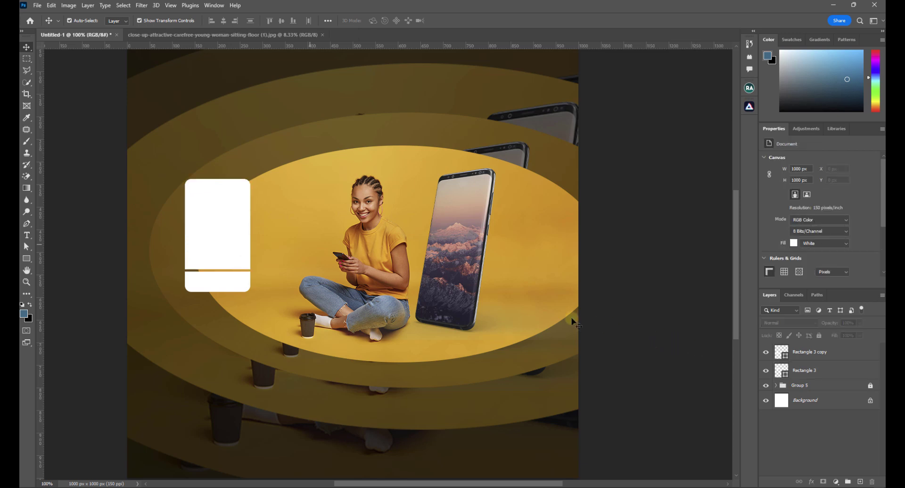
pyautogui.scroll(-2, 353, 271)
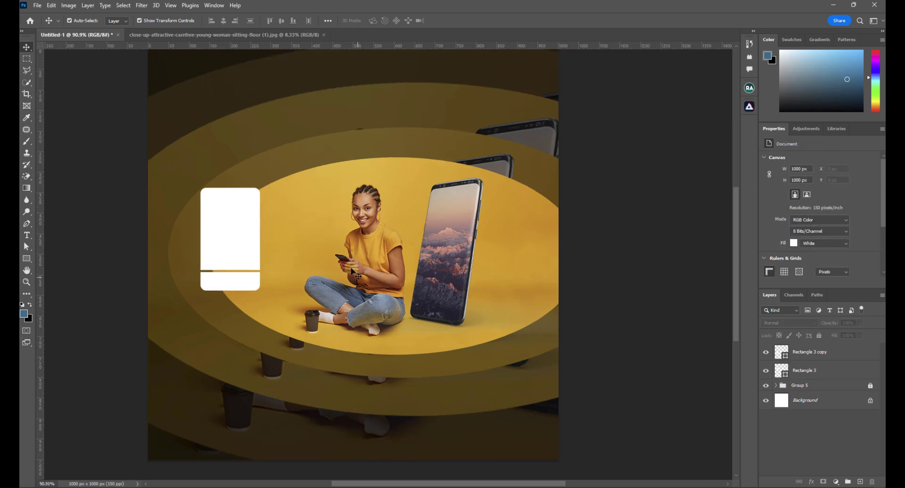
pyautogui.click(27, 270)
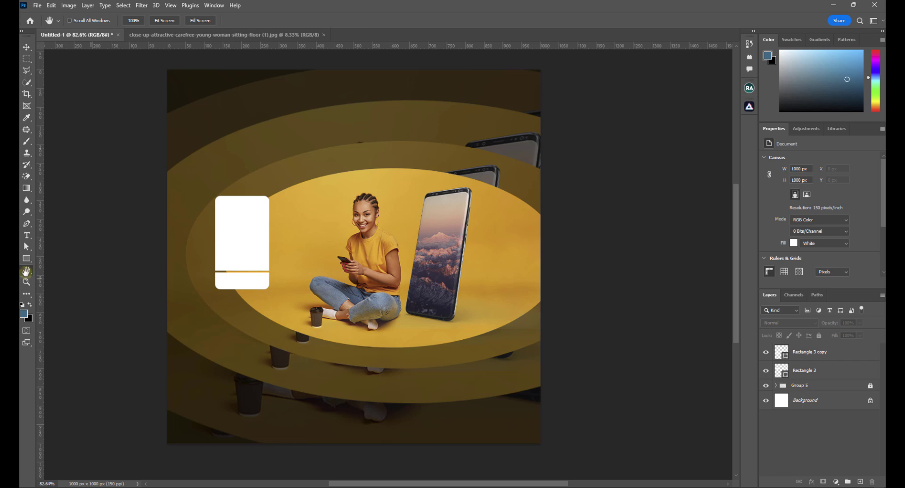
# Scale Rectangle 3 and its copy together to about 128% and place them over the inner ellipse's left end
pyautogui.moveTo(304, 254); pyautogui.dragTo(367, 268)
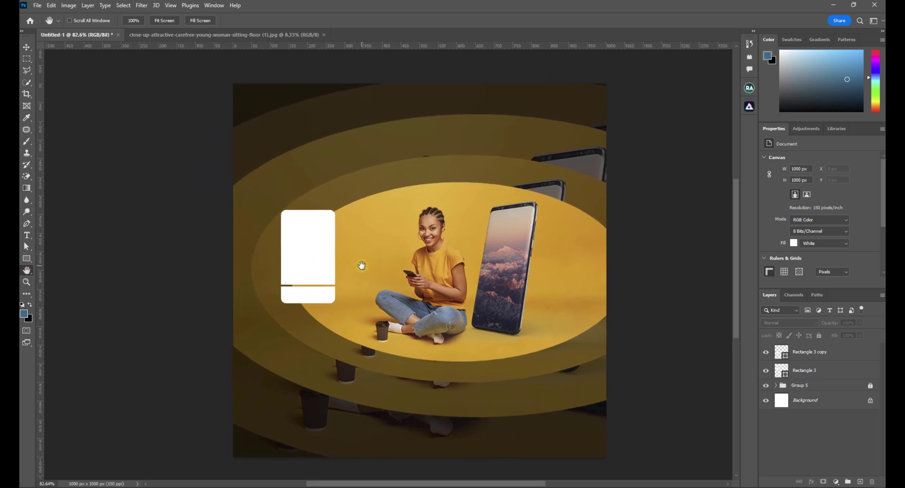
pyautogui.click(26, 47)
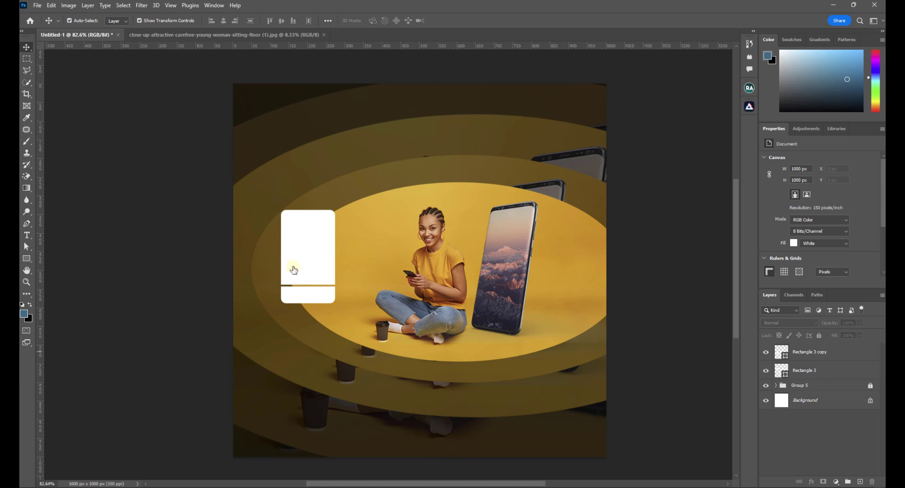
pyautogui.click(806, 356)
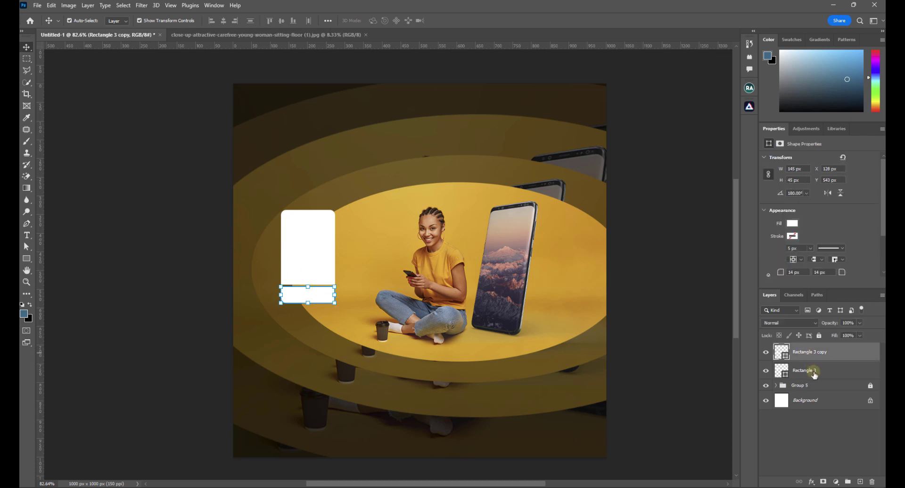
pyautogui.keyDown('shift'); pyautogui.click(808, 370); pyautogui.keyUp('shift')
pyautogui.hotkey('ctrl', 't')
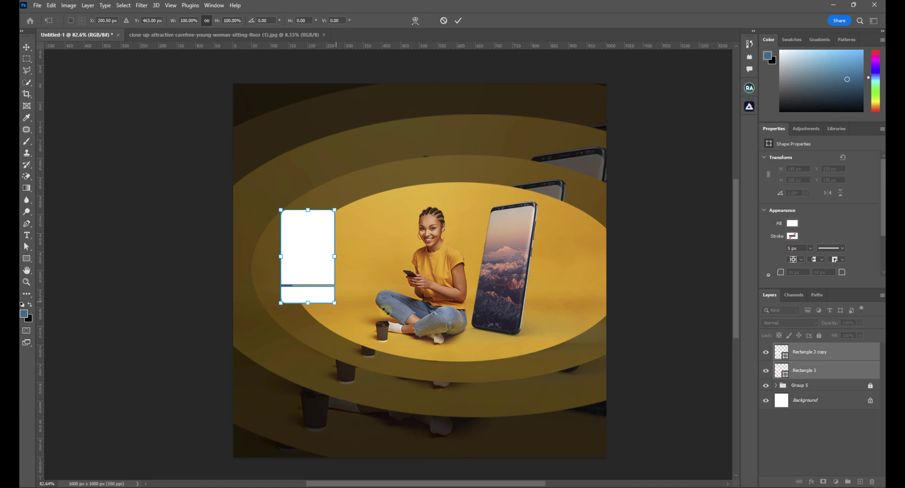
pyautogui.moveTo(335, 302); pyautogui.dragTo(343, 316)
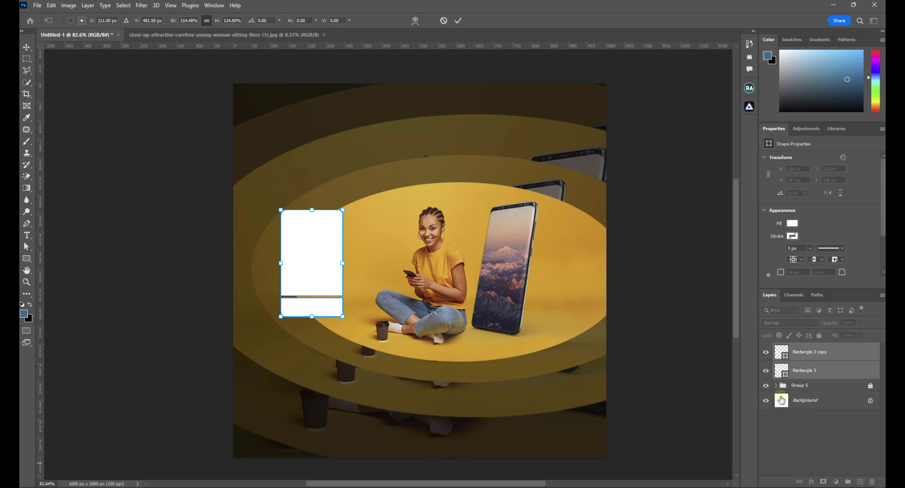
pyautogui.moveTo(343, 316); pyautogui.dragTo(343, 324)
pyautogui.moveTo(330, 289); pyautogui.dragTo(318, 265)
pyautogui.moveTo(339, 308); pyautogui.dragTo(343, 314)
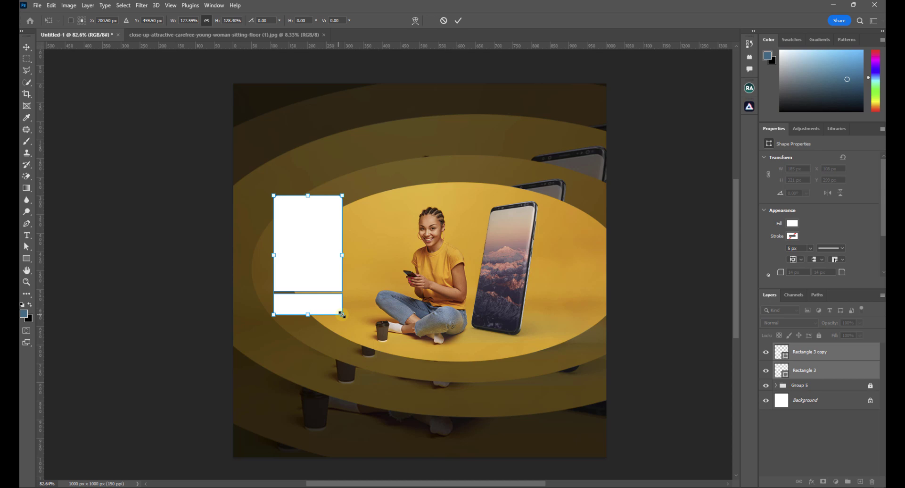
pyautogui.press('Return')
pyautogui.click(517, 231)
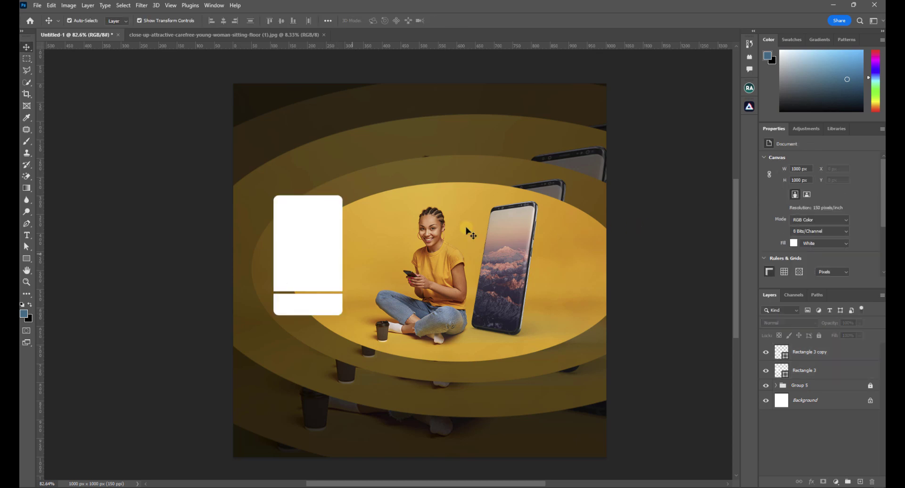
# Set the larger Rectangle 3 to 190 px wide and 265 px high
pyautogui.click(310, 231)
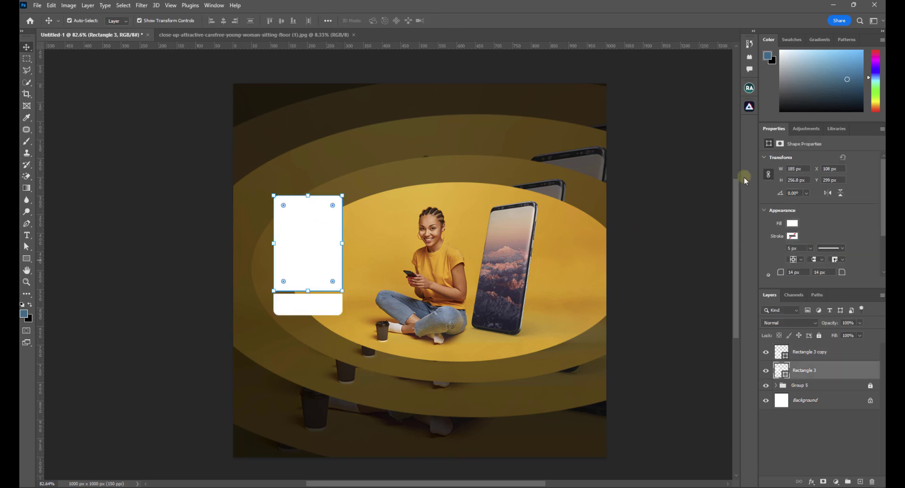
pyautogui.moveTo(805, 169); pyautogui.dragTo(783, 169)
pyautogui.moveTo(807, 180); pyautogui.dragTo(769, 172)
pyautogui.write('190')
pyautogui.press('Return')
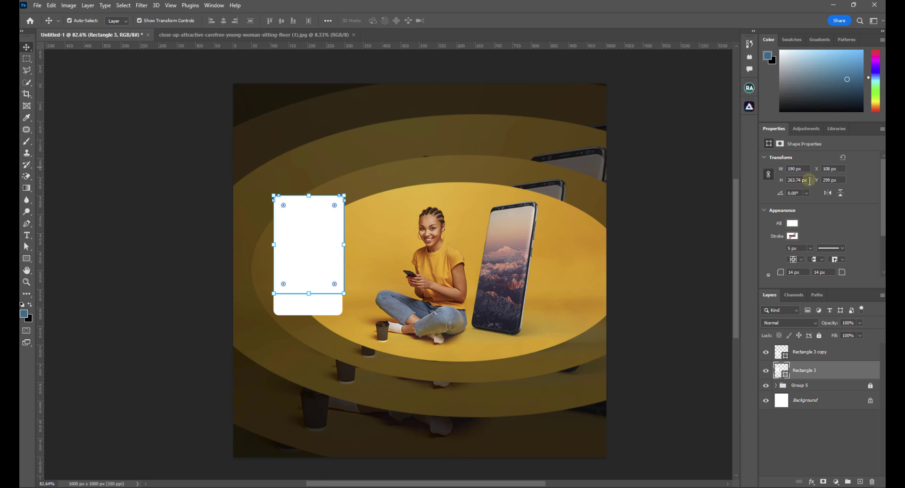
pyautogui.click(795, 181)
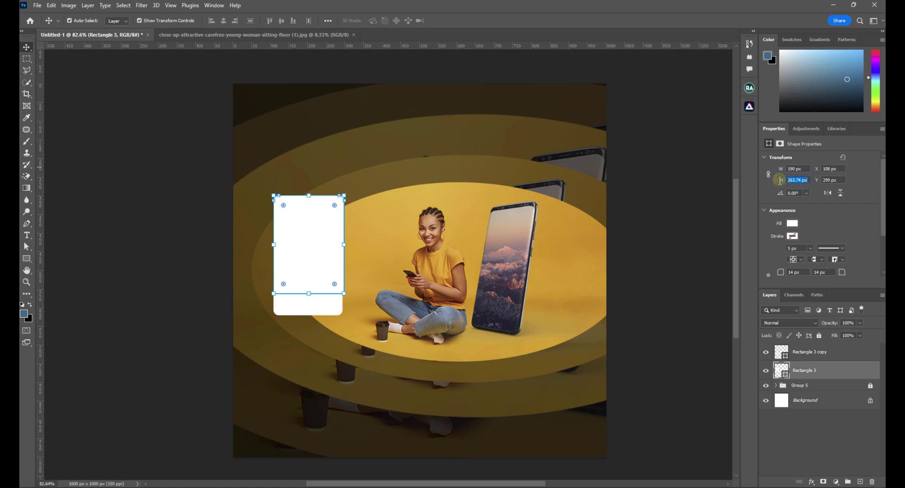
pyautogui.write('265')
pyautogui.press('Return')
pyautogui.click(643, 259)
# Move Rectangle 3 copy just below the larger rectangle and set its width to 190 px
pyautogui.moveTo(327, 310); pyautogui.dragTo(324, 313)
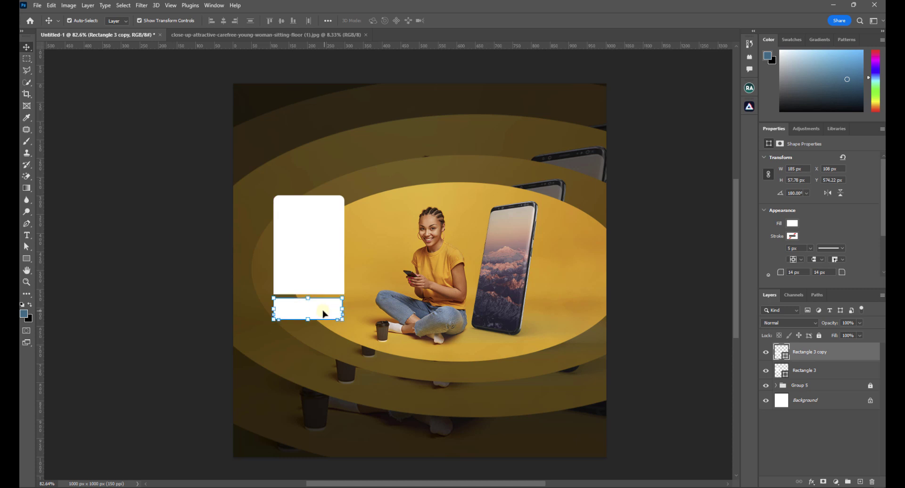
pyautogui.click(328, 258)
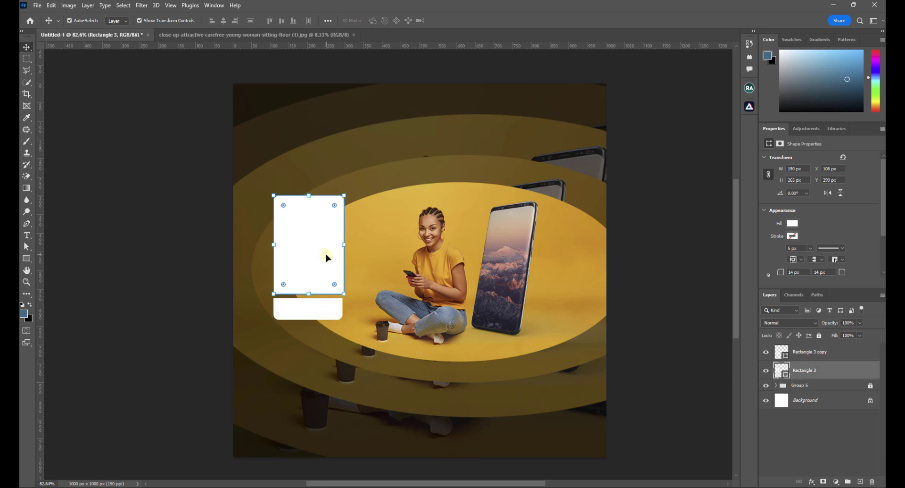
pyautogui.click(804, 169)
pyautogui.click(324, 311)
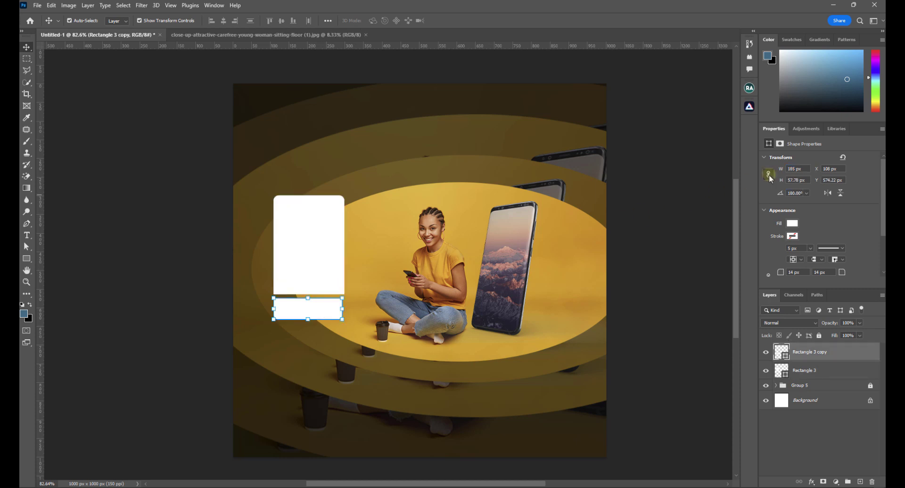
pyautogui.click(785, 169)
pyautogui.write('190')
pyautogui.press('Return')
pyautogui.click(81, 77)
pyautogui.moveTo(300, 309); pyautogui.dragTo(301, 308)
pyautogui.click(138, 257)
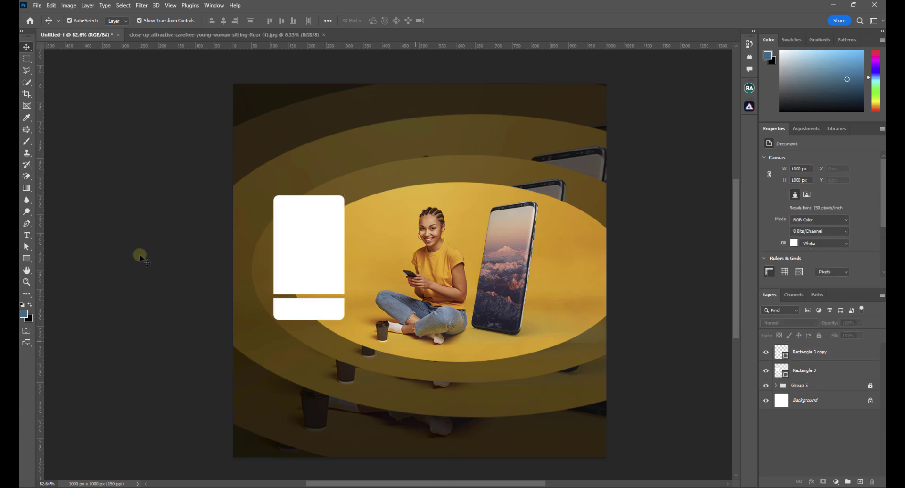
# Nudge Rectangle 3 copy slightly upward to narrow the gap between the two card parts
pyautogui.click(331, 310)
pyautogui.press('Up')
pyautogui.press('Up')
pyautogui.press('Up')
pyautogui.press('Up')
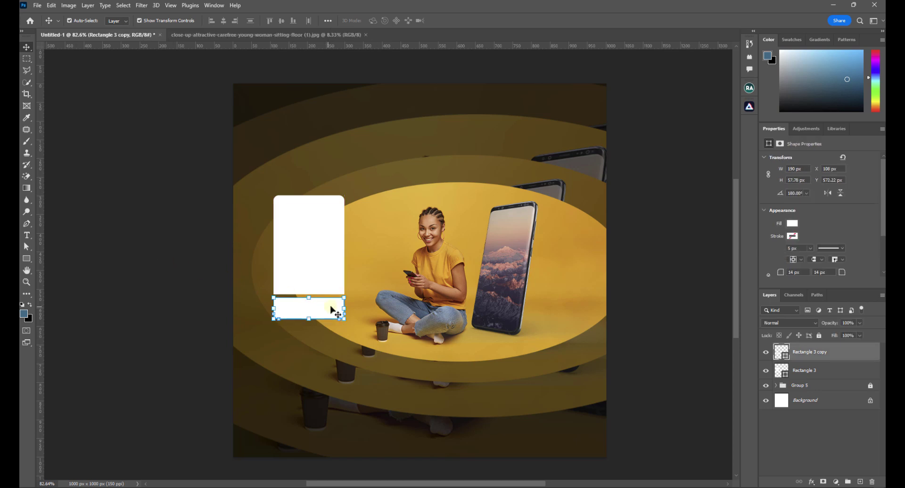
pyautogui.click(180, 249)
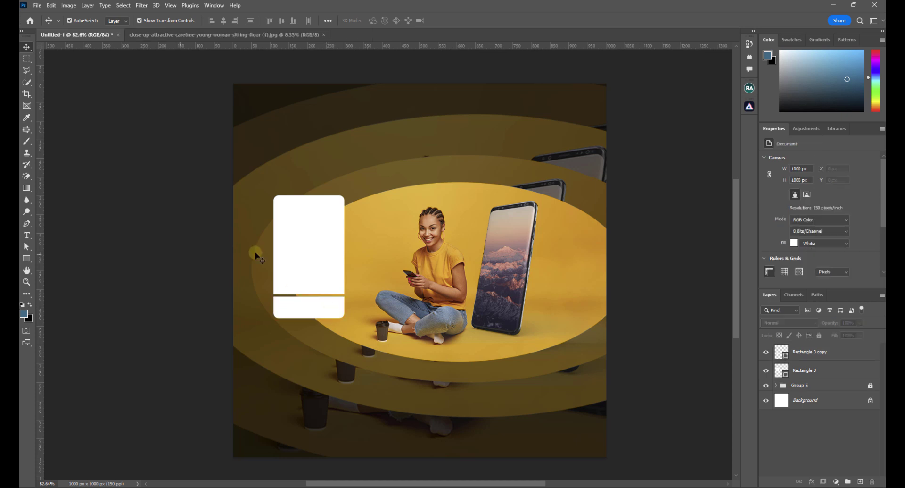
# Add a horizontal text layer reading "3" and place it on the upper part of the white card
pyautogui.scroll(-1, 375, 263)
pyautogui.scroll(-2, 375, 263)
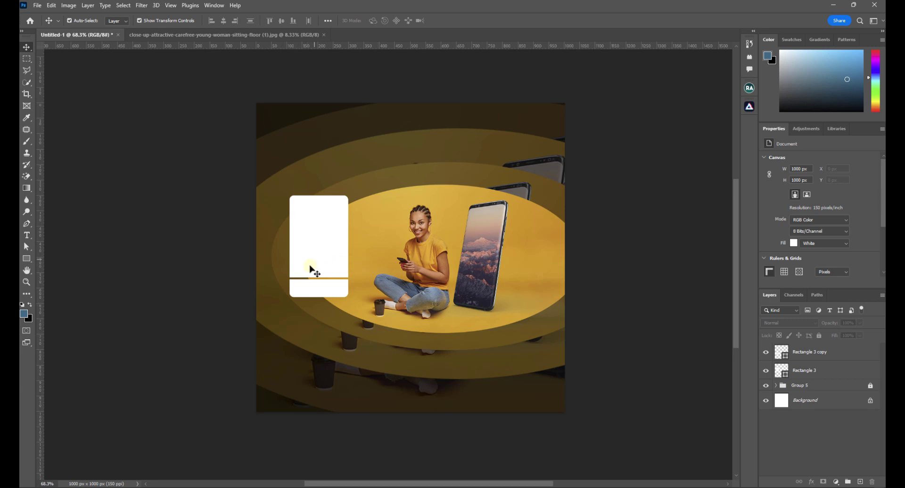
pyautogui.scroll(1, 310, 269)
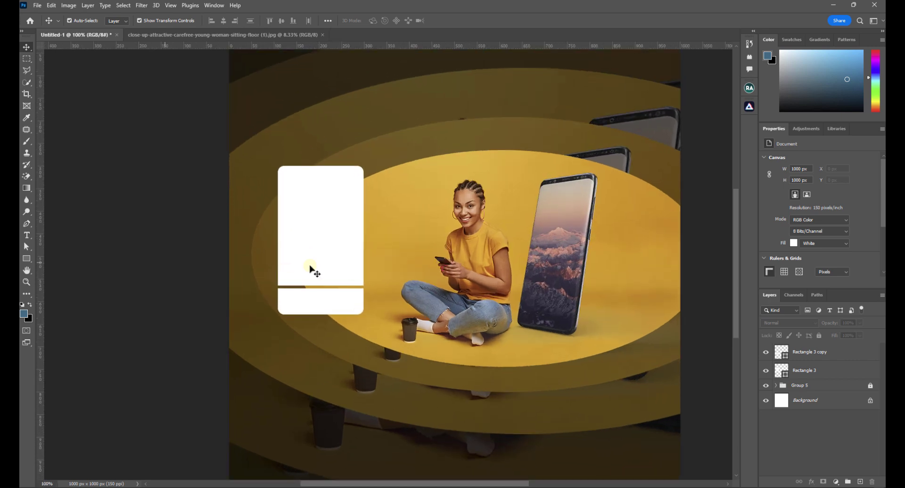
pyautogui.click(26, 235)
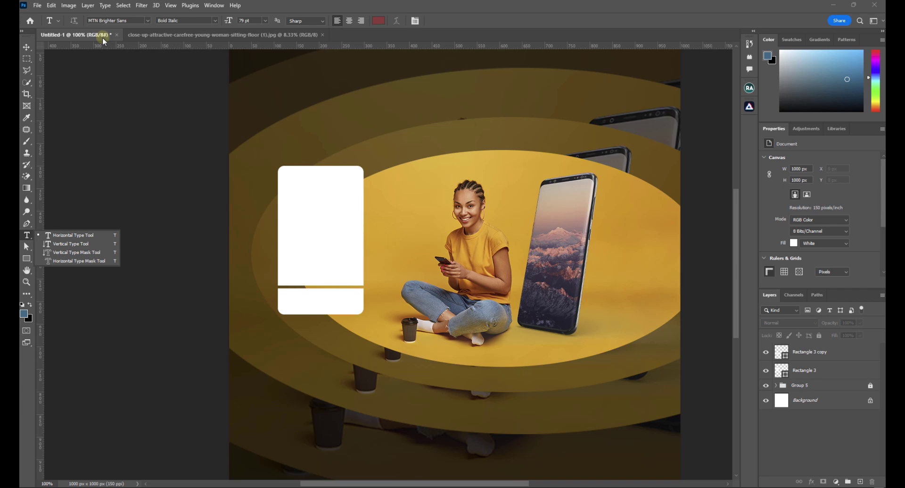
pyautogui.click(85, 235)
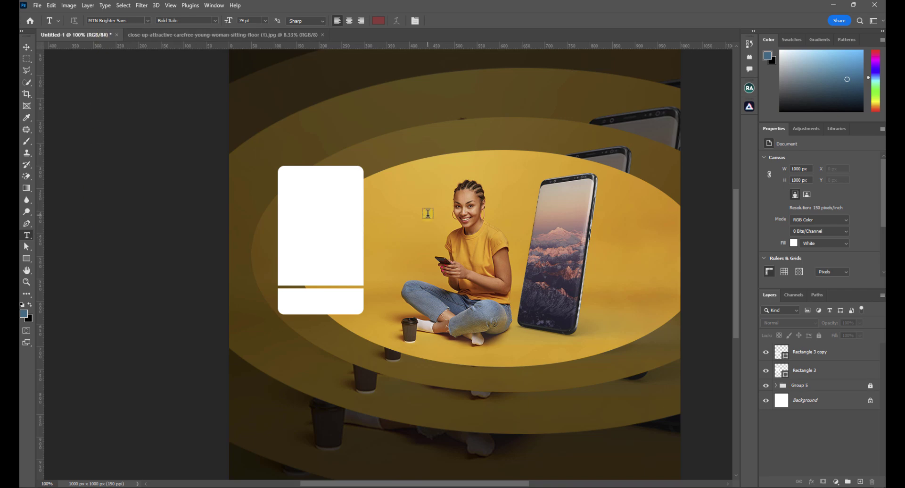
pyautogui.click(427, 213)
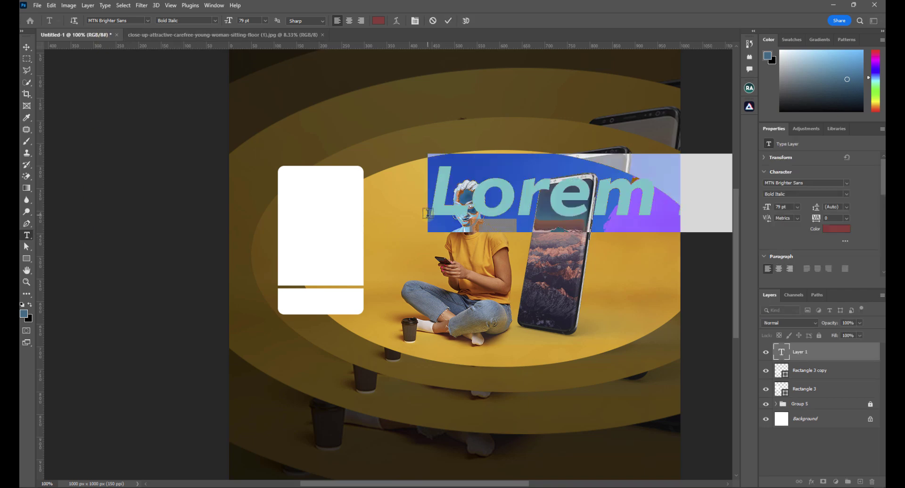
pyautogui.write('3')
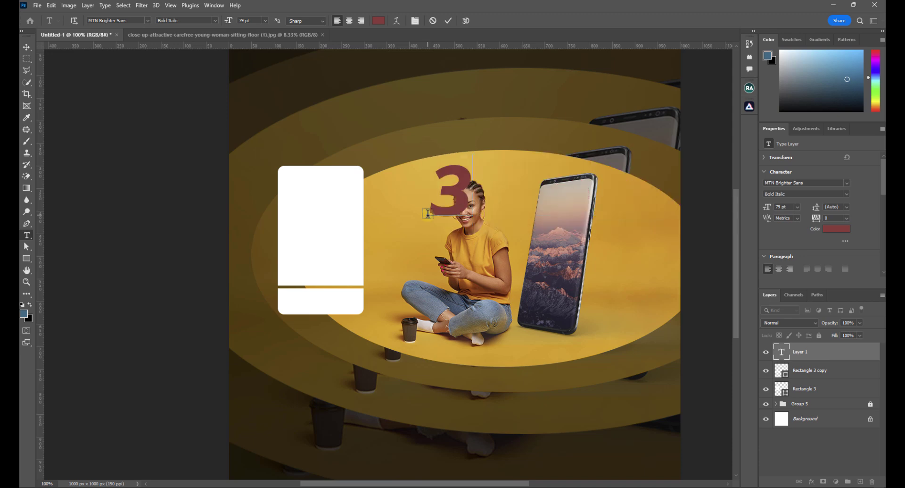
pyautogui.click(27, 48)
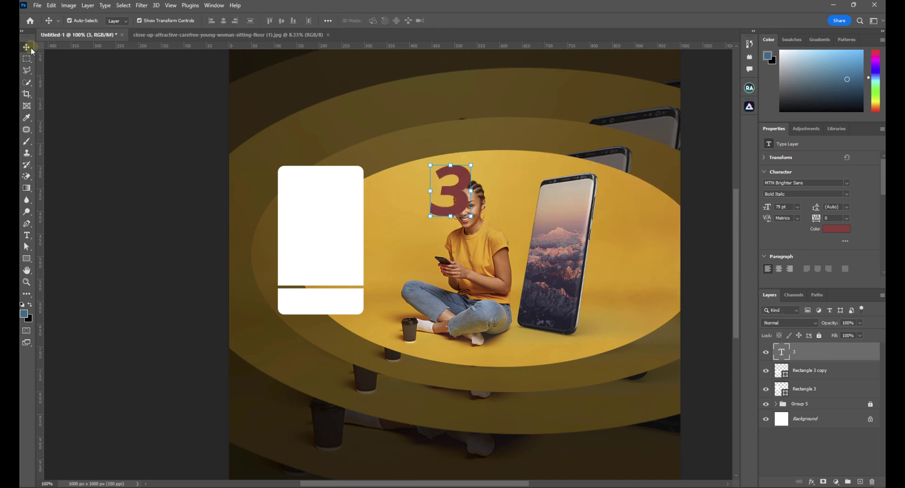
pyautogui.moveTo(474, 187); pyautogui.dragTo(320, 198)
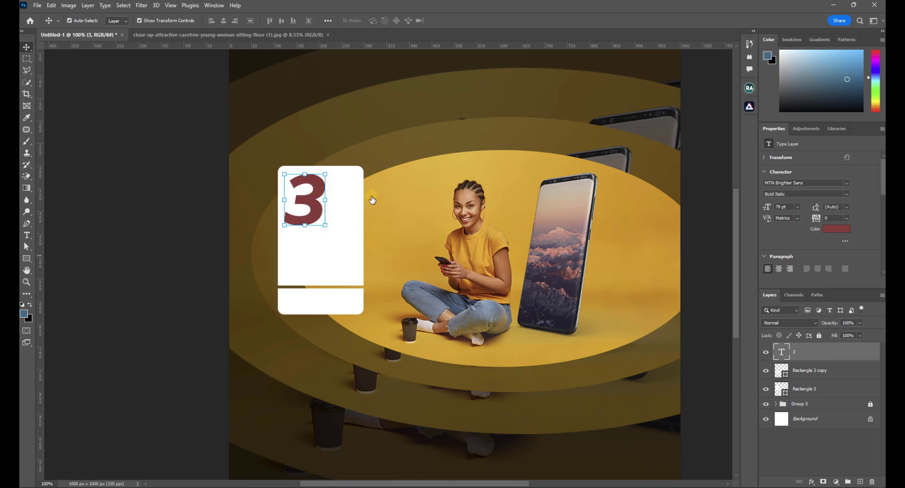
# Set the "3" text size to 50 pt and position it in the card's upper-left corner
pyautogui.moveTo(767, 209)
pyautogui.mouseDown()
pyautogui.moveTo(757, 211)
pyautogui.moveTo(766, 209)
pyautogui.mouseUp()
pyautogui.write('50')
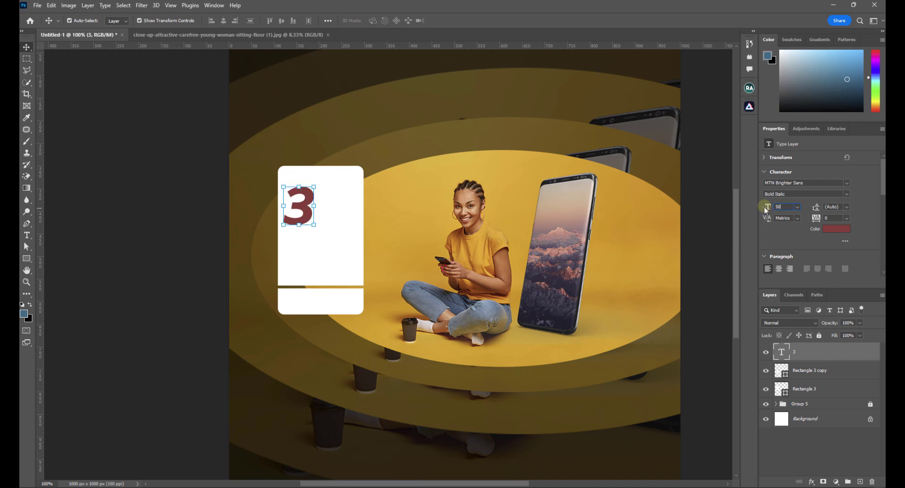
pyautogui.press('Return')
pyautogui.moveTo(299, 209); pyautogui.dragTo(300, 197)
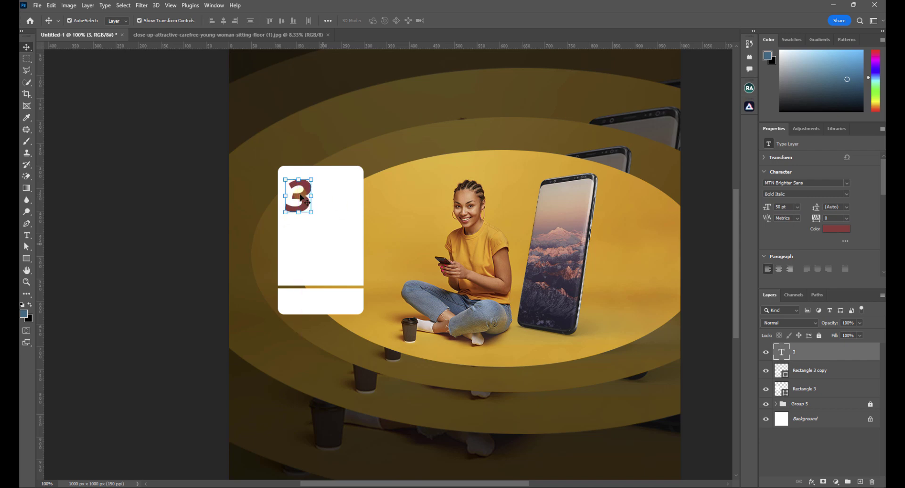
pyautogui.click(136, 257)
# Duplicate the "3" text layer, place the copy beside the original, and change its text to "Gb"
pyautogui.click(809, 353)
pyautogui.hotkey('ctrl', 'j')
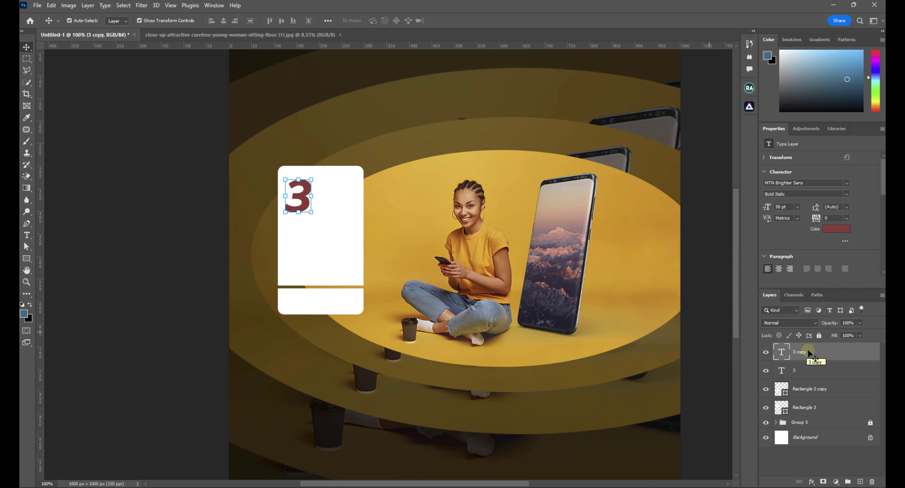
pyautogui.moveTo(303, 194); pyautogui.dragTo(332, 192)
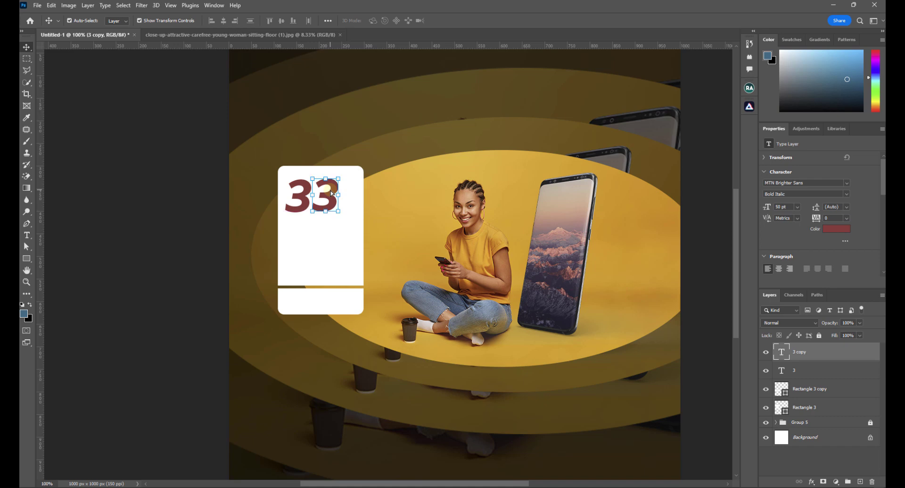
pyautogui.doubleClick(782, 355)
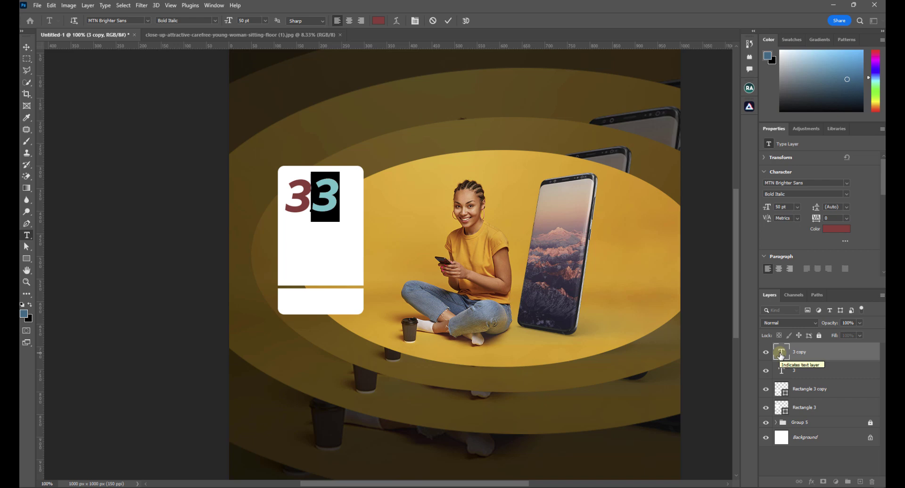
pyautogui.write('G')
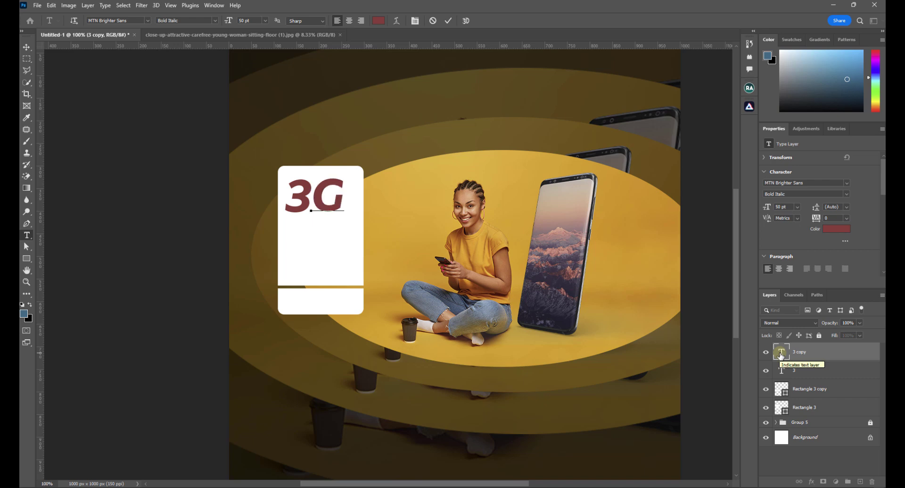
pyautogui.write('b')
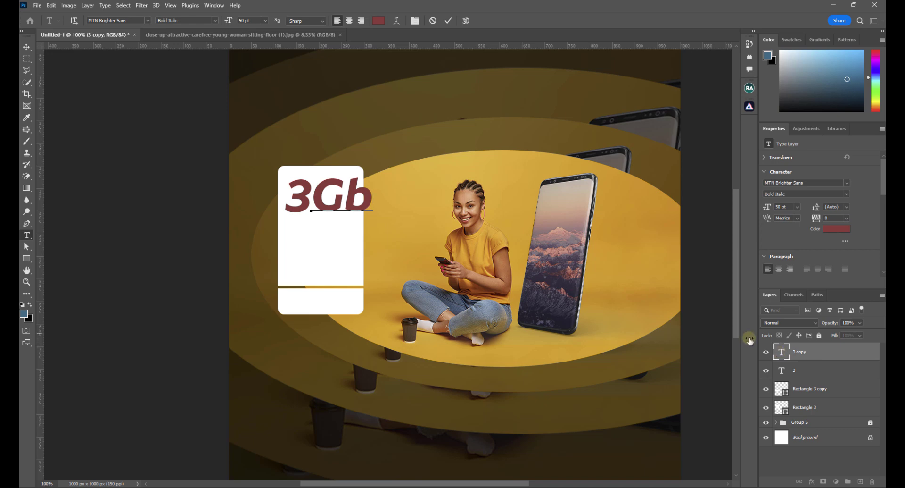
# Reduce the "Gb" text to 25 pt and raise it beside the upper part of the "3"
pyautogui.doubleClick(782, 353)
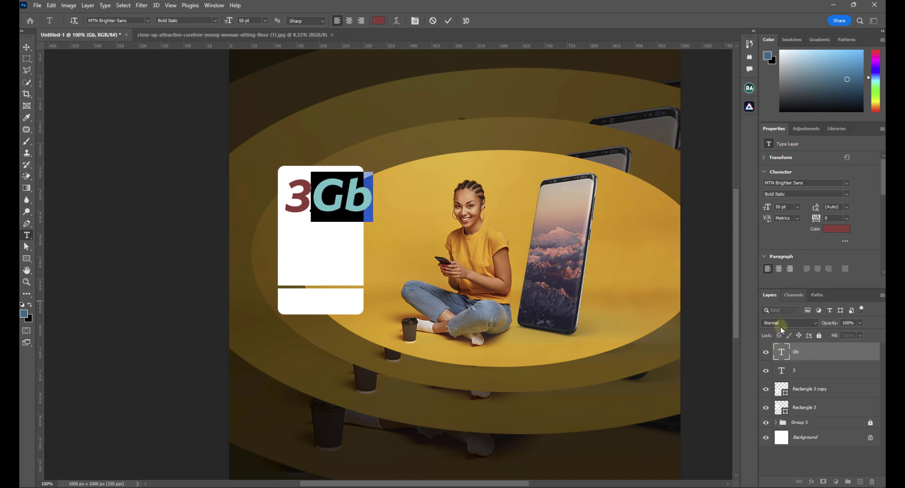
pyautogui.moveTo(768, 207); pyautogui.dragTo(756, 205)
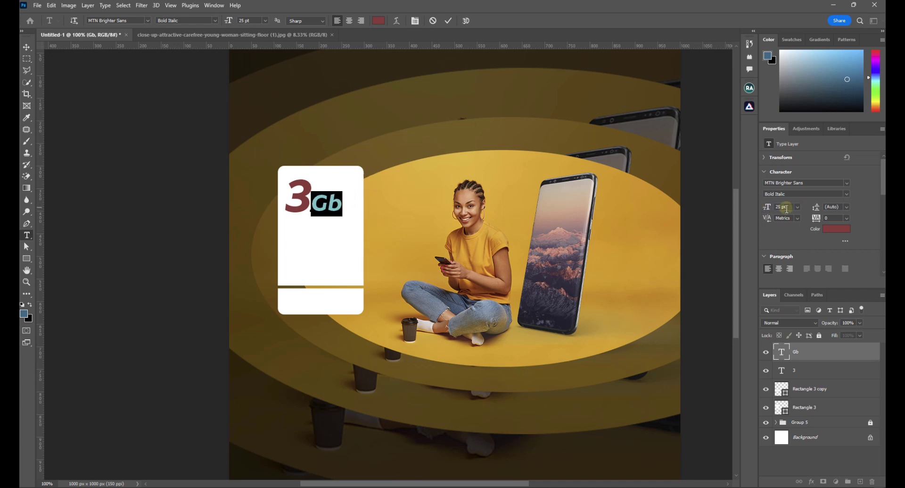
pyautogui.click(26, 47)
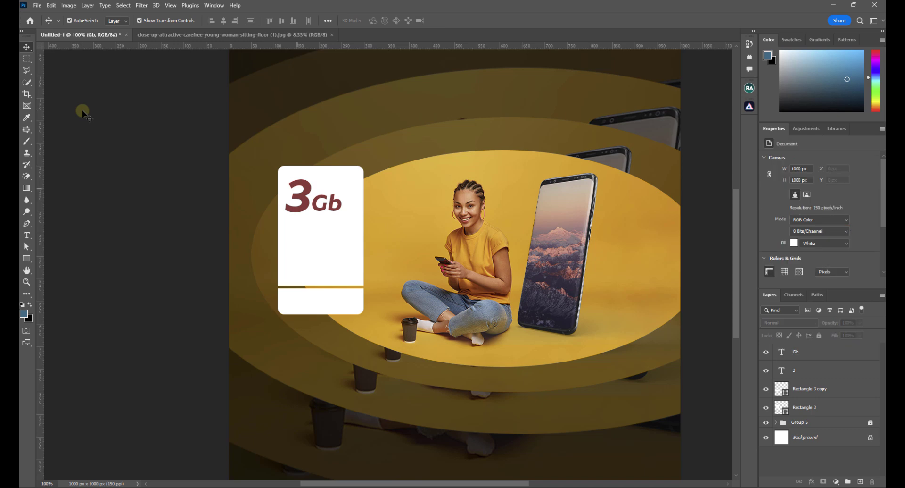
pyautogui.moveTo(328, 209); pyautogui.dragTo(330, 189)
pyautogui.click(143, 264)
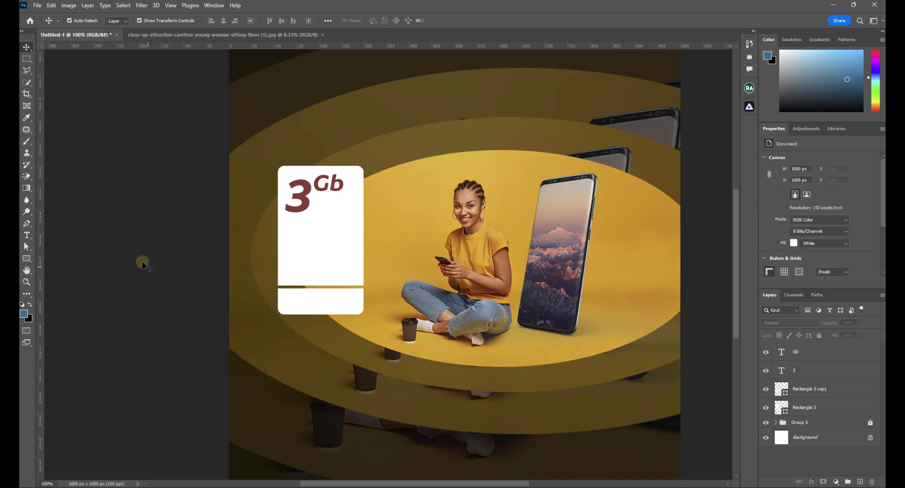
# Change the colour of the "3" text on the white card to black
pyautogui.click(305, 202)
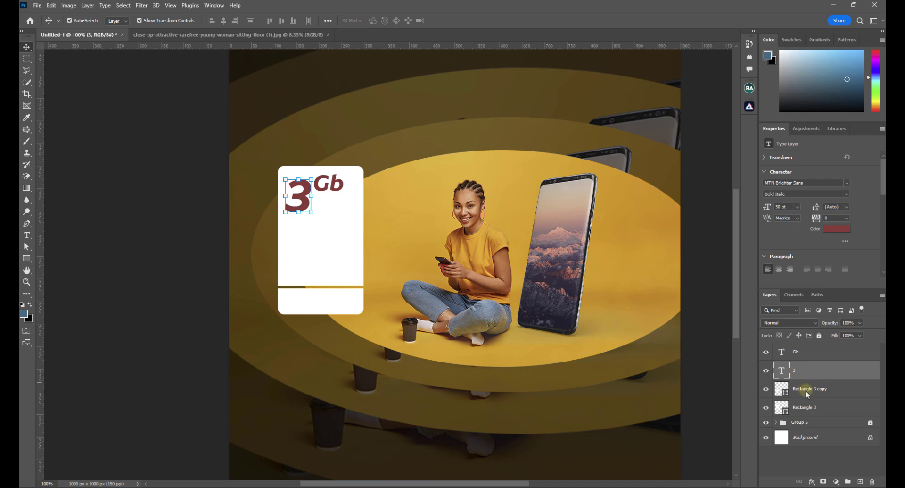
pyautogui.click(792, 395)
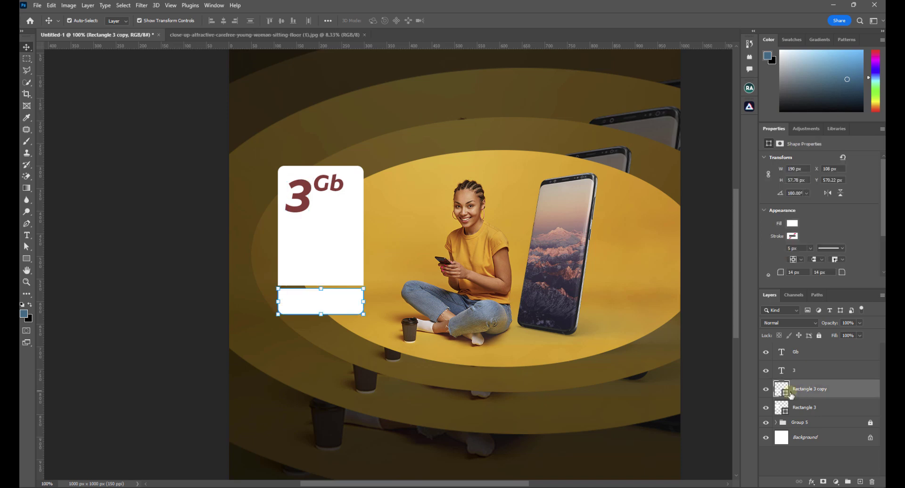
pyautogui.click(792, 372)
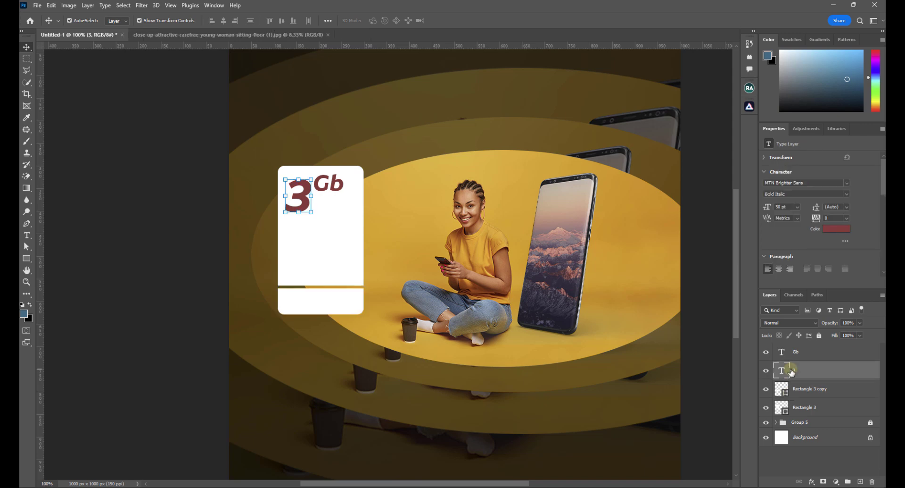
pyautogui.click(837, 229)
pyautogui.moveTo(685, 284); pyautogui.dragTo(622, 326)
pyautogui.click(844, 206)
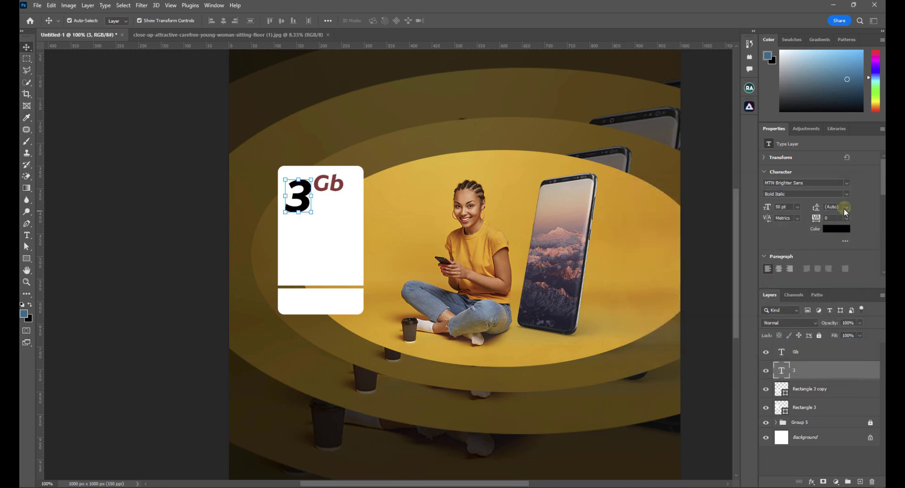
# Recolour the "Gb" text black (#000000) to match the "3"
pyautogui.click(797, 356)
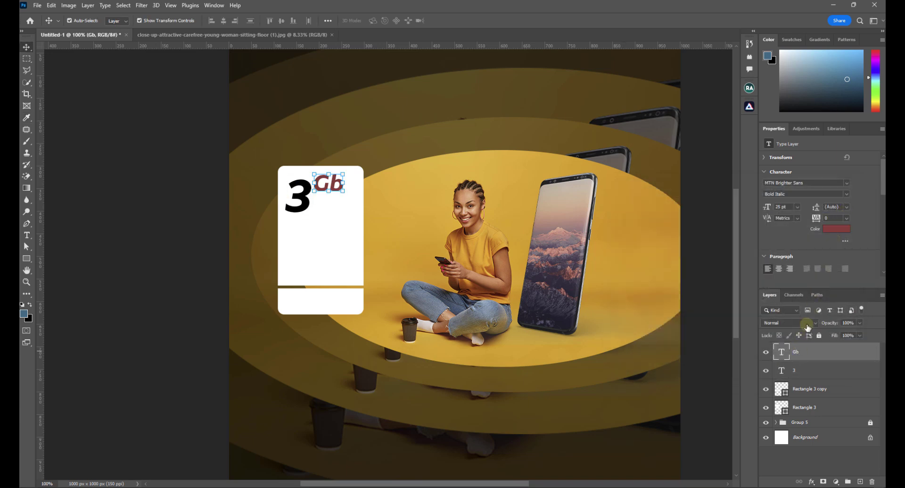
pyautogui.click(837, 229)
pyautogui.moveTo(680, 290); pyautogui.dragTo(627, 335)
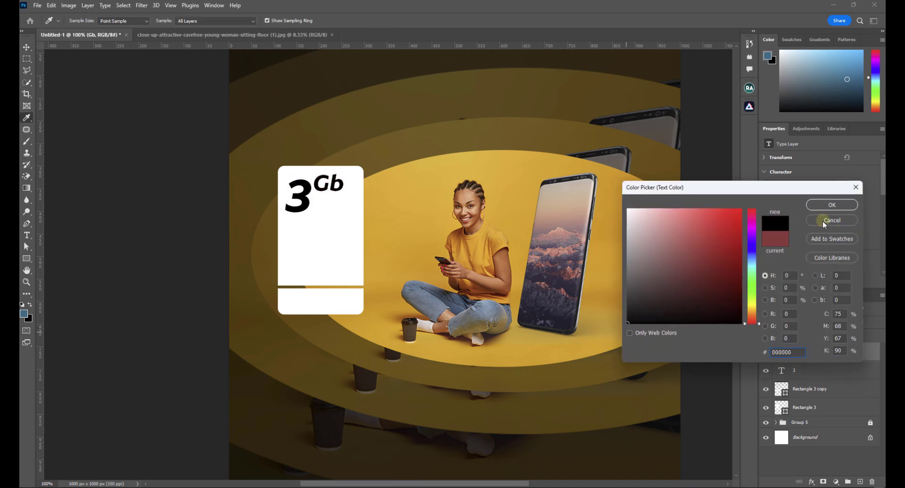
pyautogui.click(844, 206)
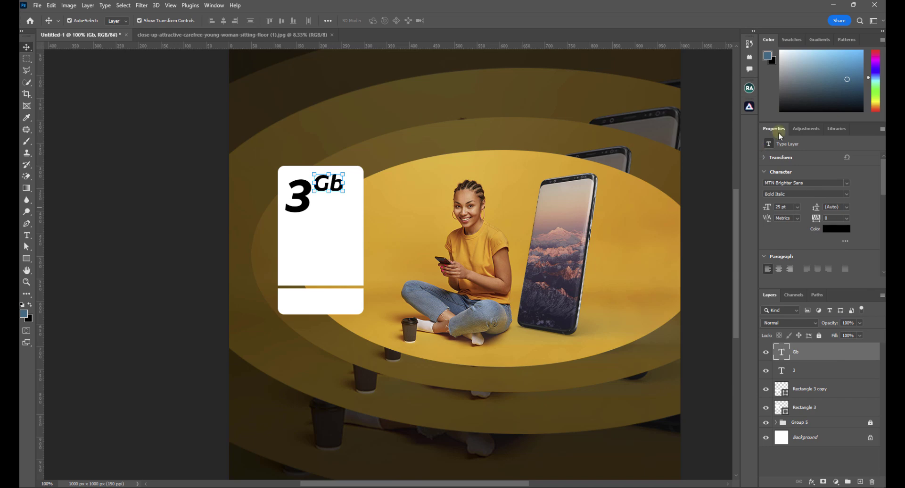
# Display the Character panel, then hide the Properties panel and show it again
pyautogui.click(216, 6)
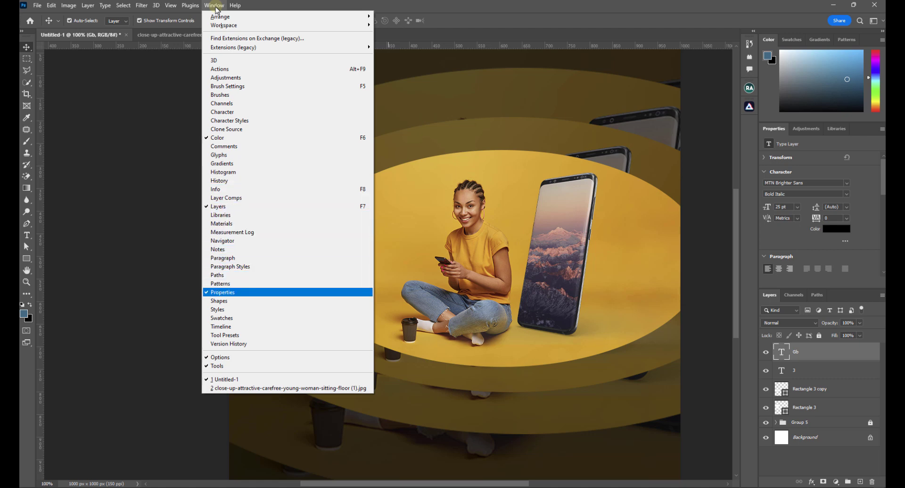
pyautogui.click(235, 113)
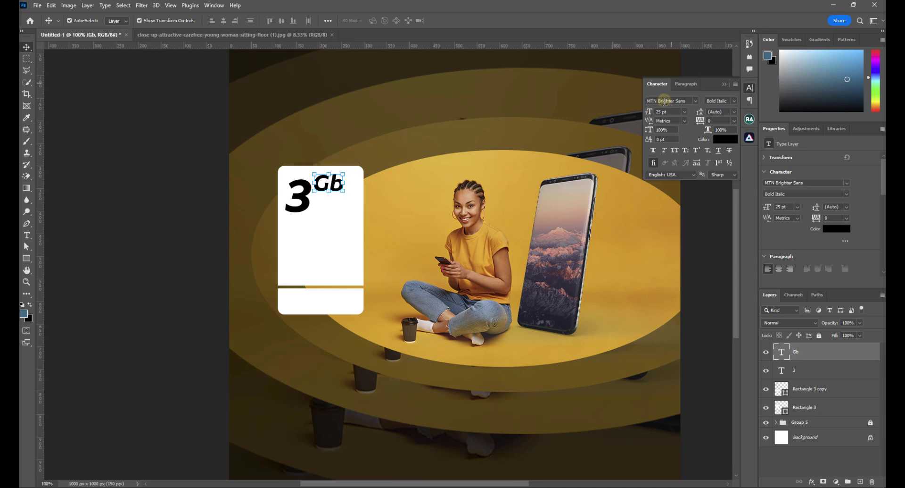
pyautogui.click(216, 7)
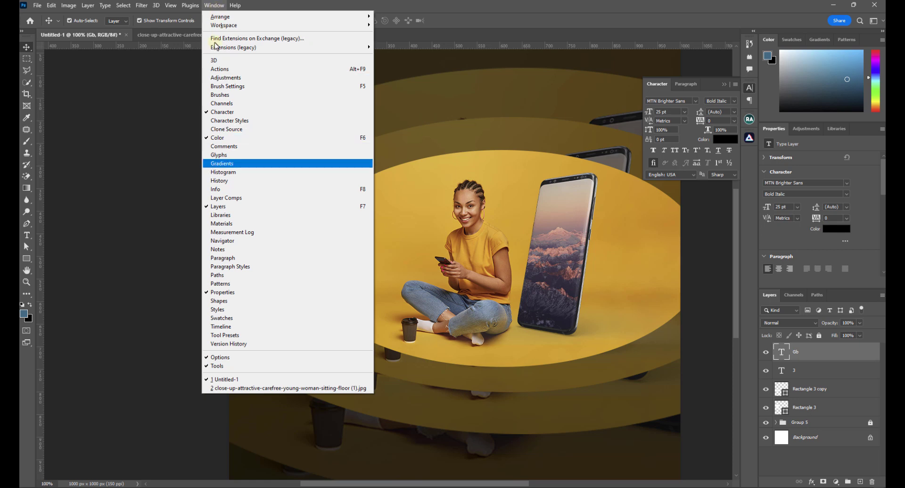
pyautogui.click(210, 292)
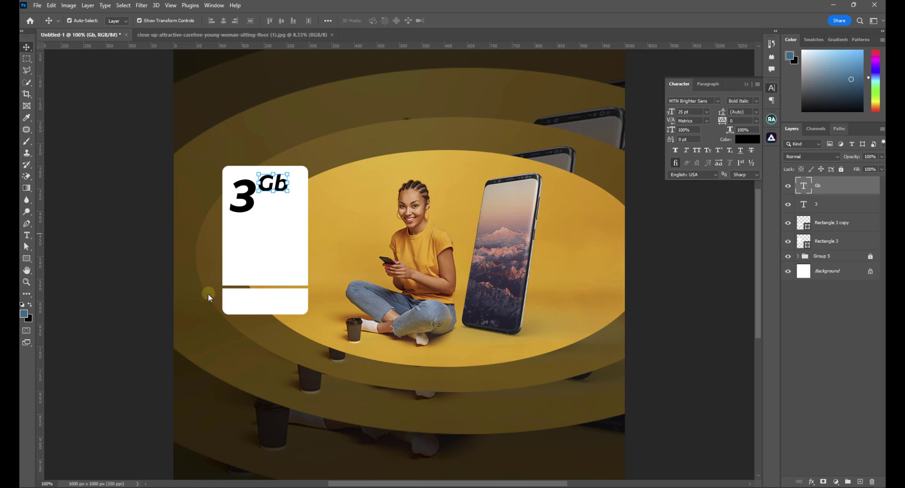
pyautogui.click(214, 6)
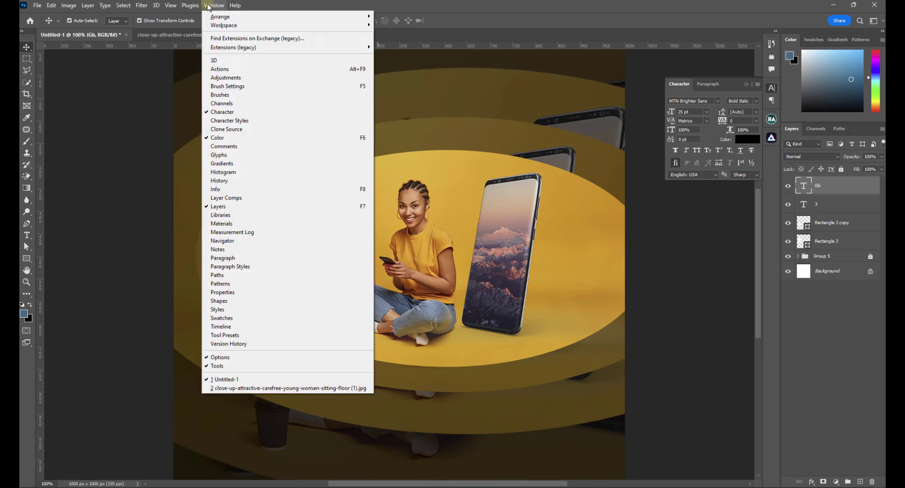
pyautogui.click(221, 292)
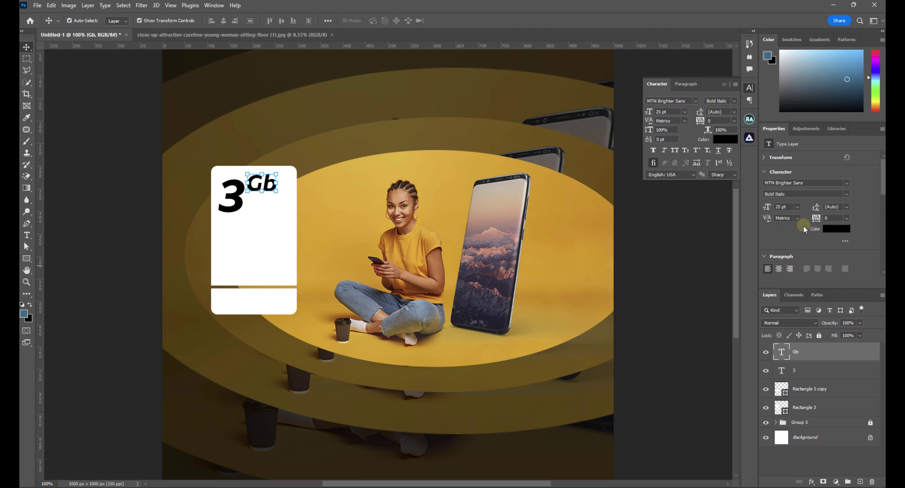
# Select the "3" and "Gb" text layers together and nudge them slightly to the right within the white card
pyautogui.click(125, 187)
pyautogui.click(235, 201)
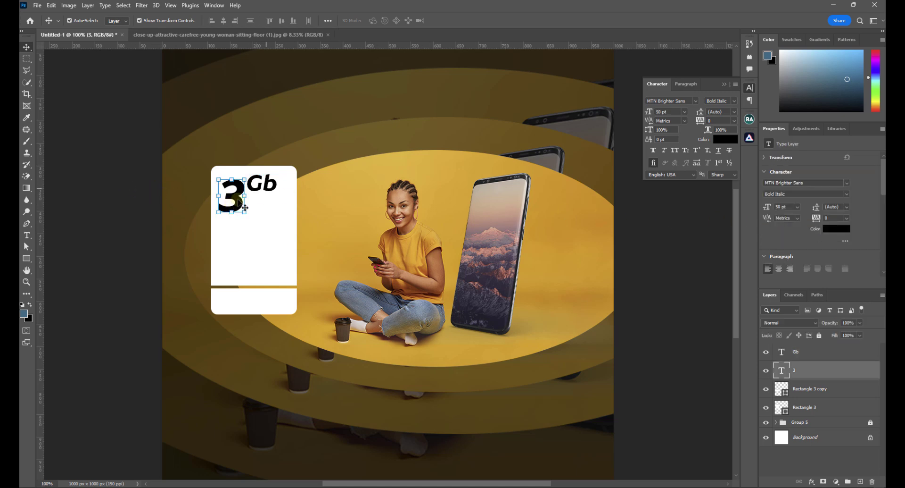
pyautogui.click(269, 184)
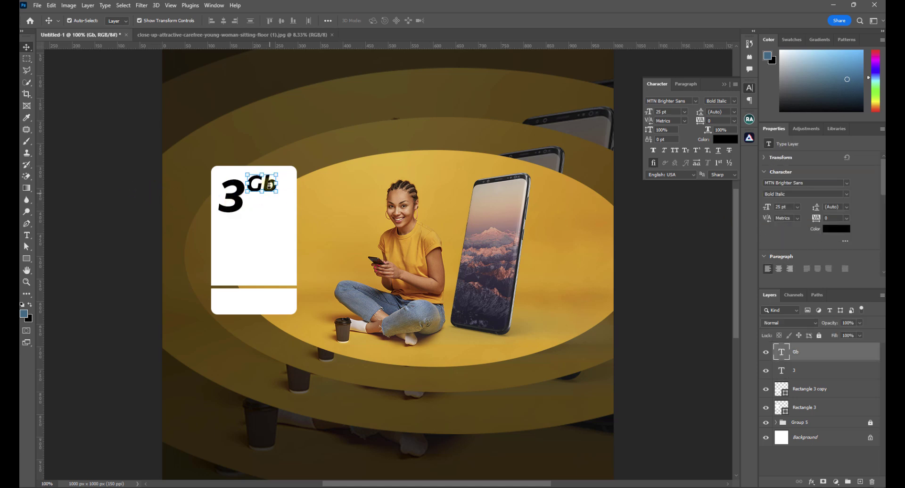
pyautogui.keyDown('shift'); pyautogui.click(242, 208); pyautogui.keyUp('shift')
pyautogui.press('Right')
pyautogui.press('Right')
pyautogui.press('Right')
pyautogui.press('Right')
pyautogui.press('Right')
pyautogui.press('Right')
pyautogui.press('Right')
pyautogui.press('Right')
pyautogui.press('Right')
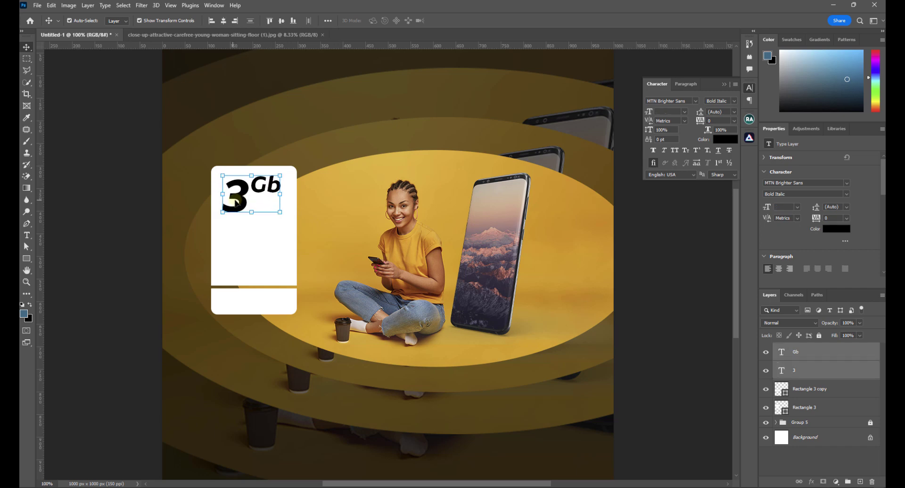
pyautogui.click(188, 196)
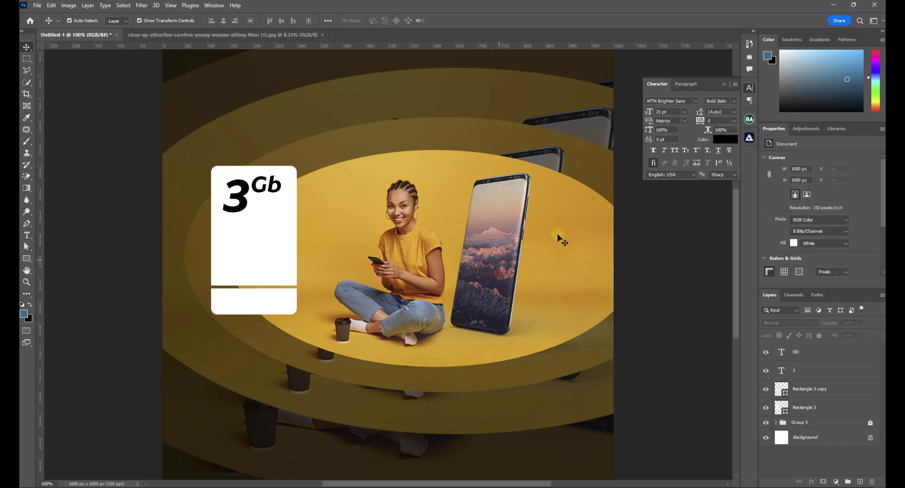
# Start a new horizontal text layer over the picture of the woman, beside the white card
pyautogui.click(27, 234)
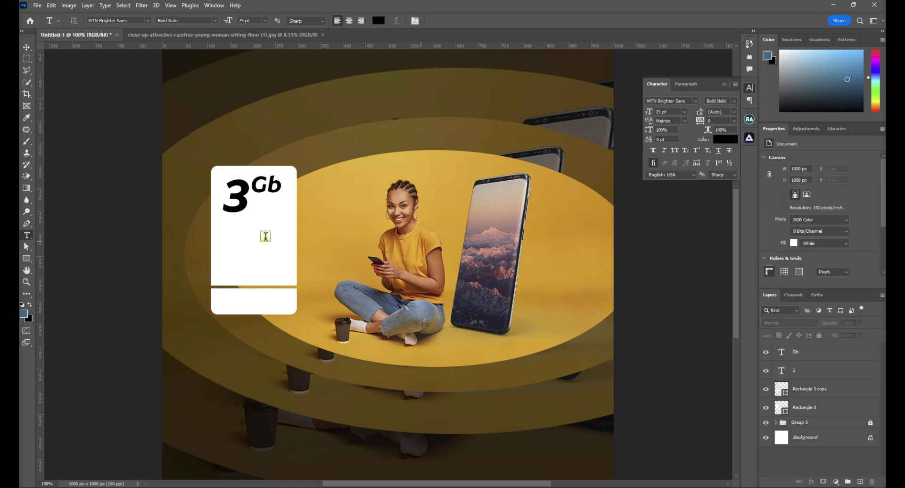
pyautogui.click(401, 236)
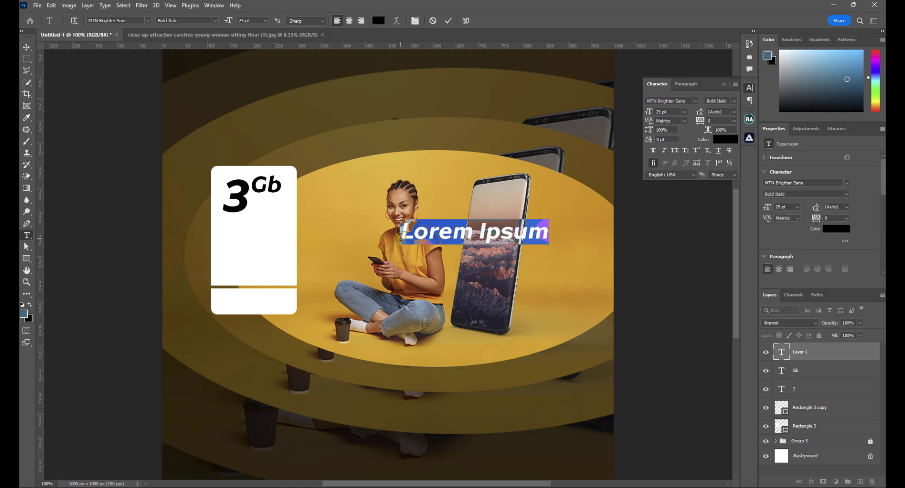
# Enter "valable 3jrs" as the text of the new text layer
pyautogui.write('vala')
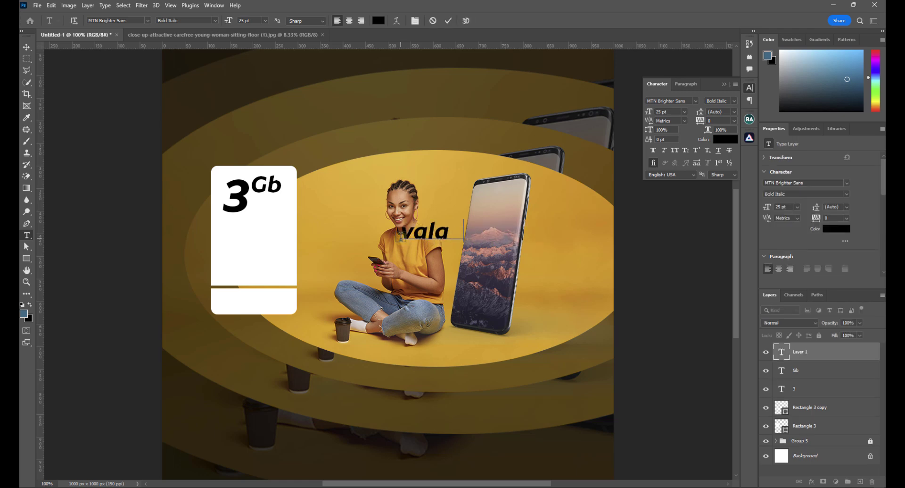
pyautogui.write('ble 3jrs')
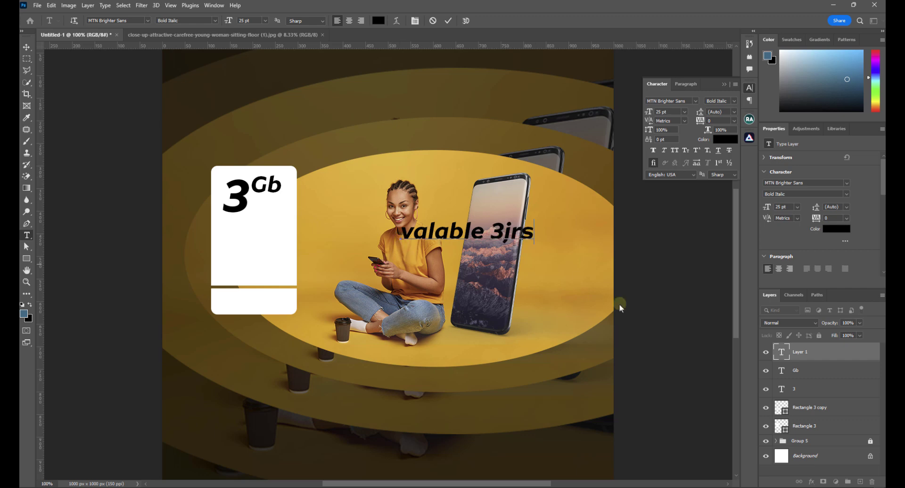
pyautogui.click(785, 355)
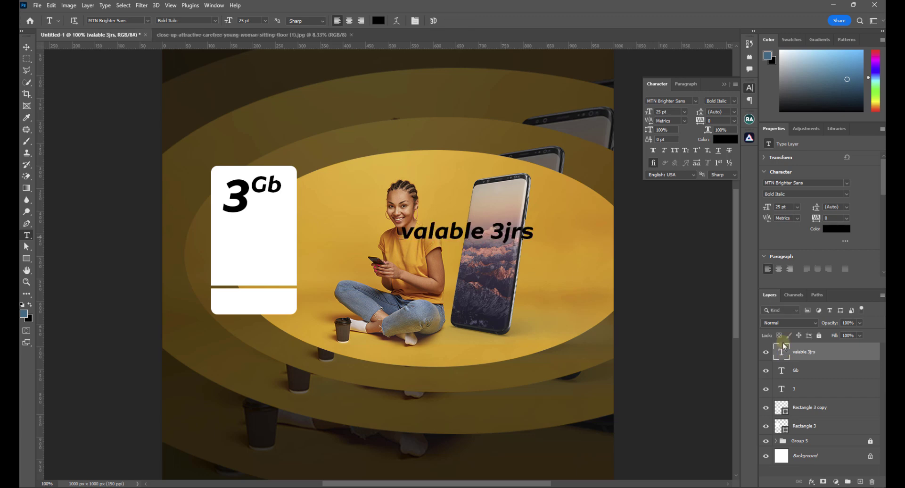
# Set the "valable 3jrs" text to 10 pt and place it directly beneath "3Gb" on the white card
pyautogui.moveTo(771, 208); pyautogui.dragTo(764, 207)
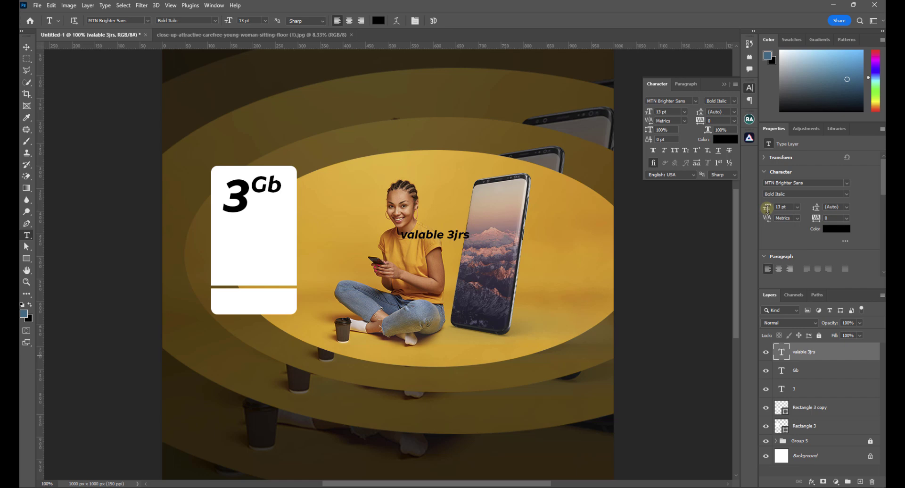
pyautogui.moveTo(768, 210); pyautogui.dragTo(767, 210)
pyautogui.click(27, 47)
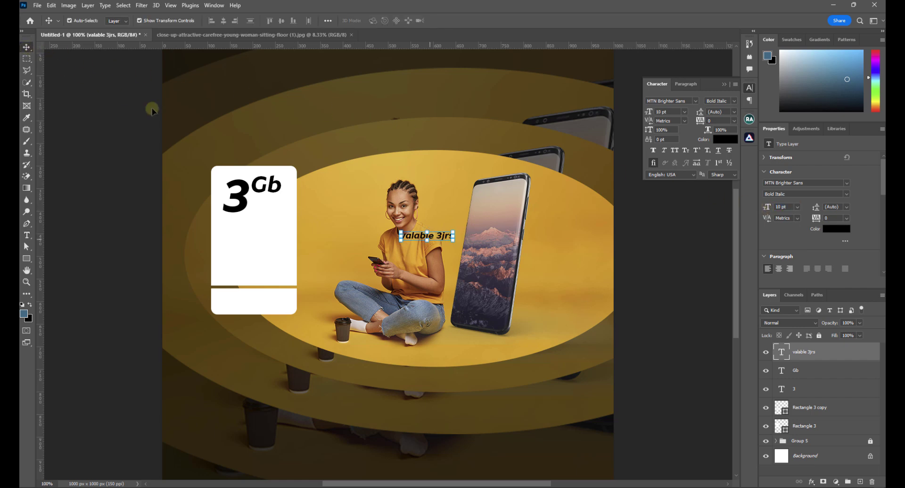
pyautogui.moveTo(415, 237); pyautogui.dragTo(243, 223)
pyautogui.click(130, 226)
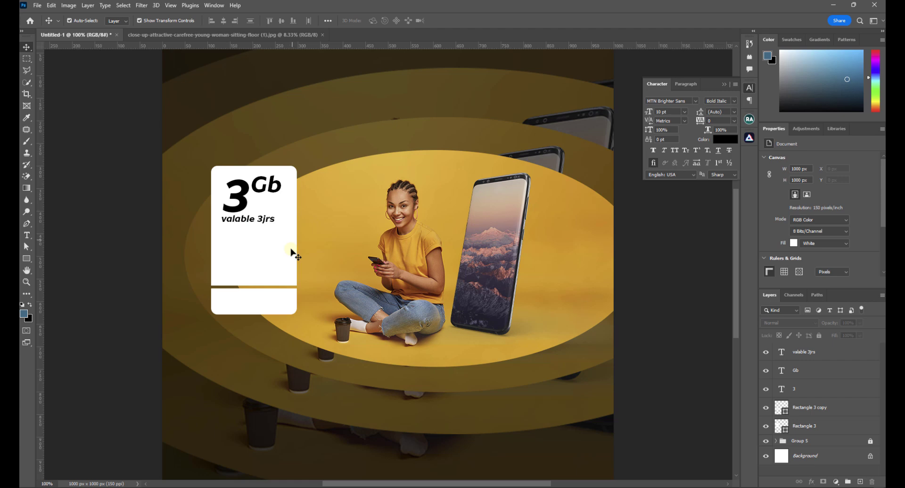
# Draw a thin rectangle about 121 px wide and 2 px high as an underline beneath "valable 3jrs"
pyautogui.click(25, 260)
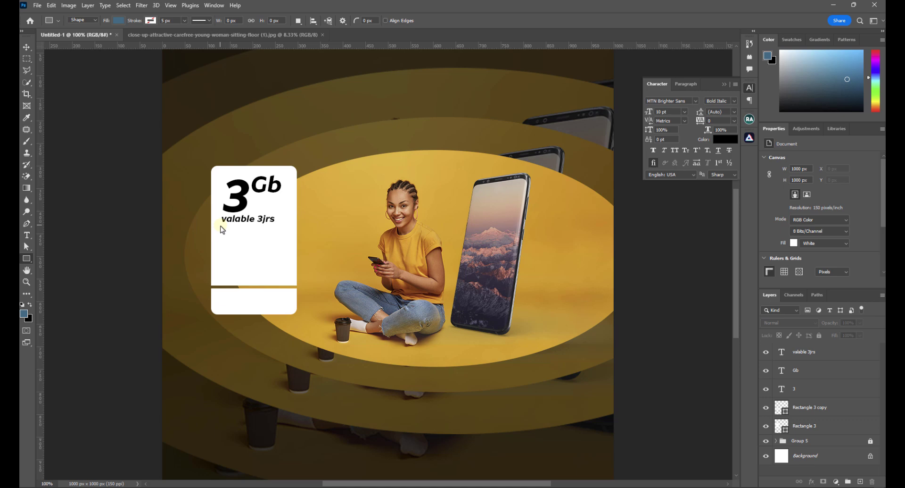
pyautogui.moveTo(220, 226); pyautogui.dragTo(274, 226)
pyautogui.press('v')
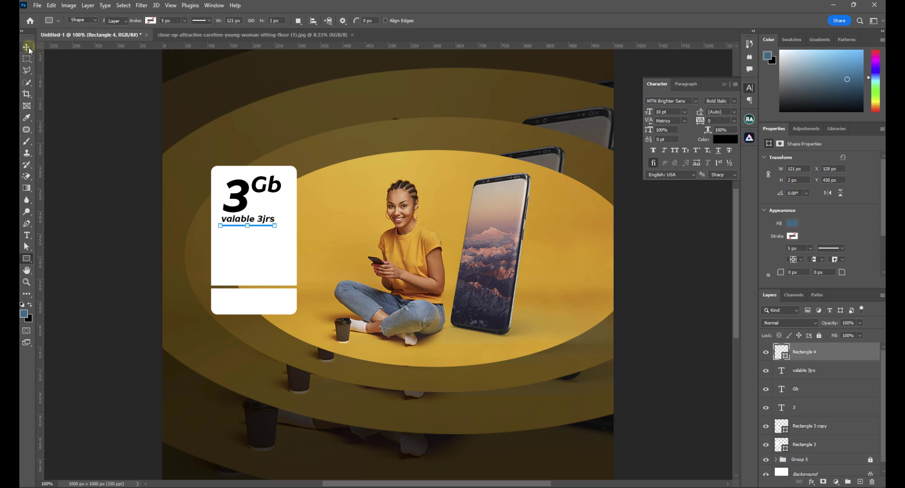
pyautogui.click(72, 119)
# Change the fill of the thin underline rectangle to black
pyautogui.scroll(5, 246, 244)
pyautogui.scroll(-3, 246, 243)
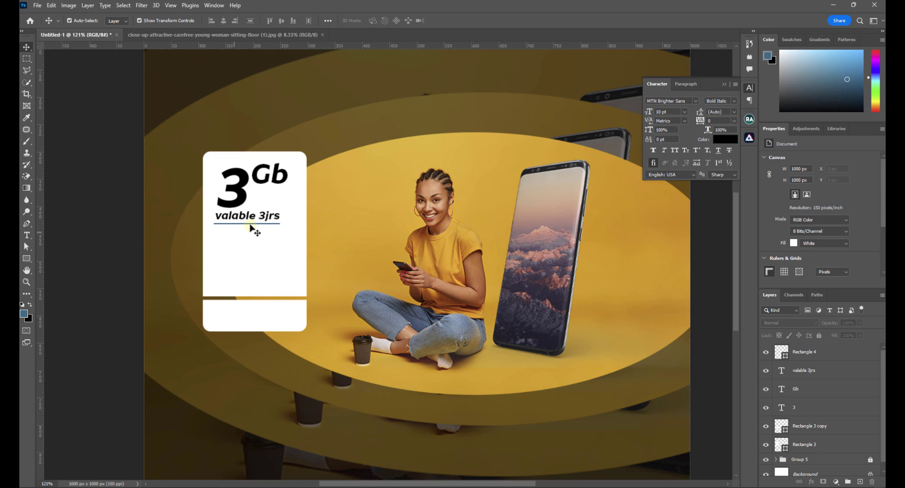
pyautogui.click(250, 224)
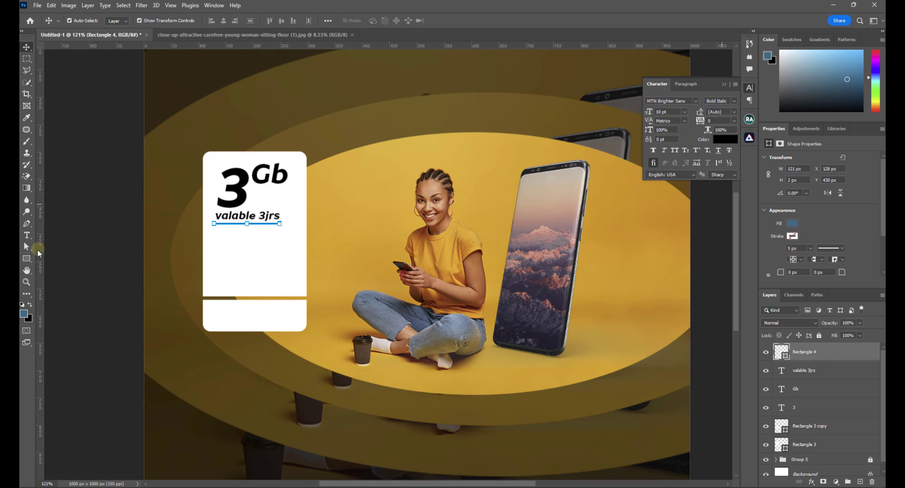
pyautogui.click(793, 223)
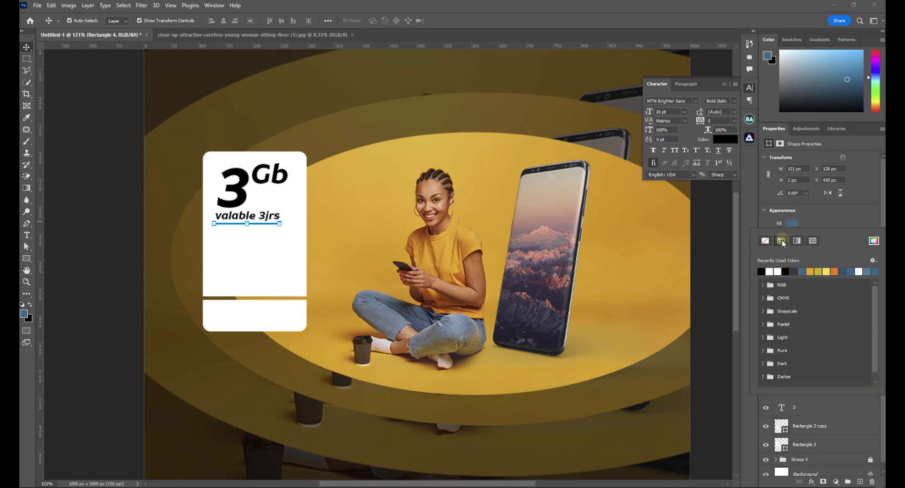
pyautogui.click(761, 272)
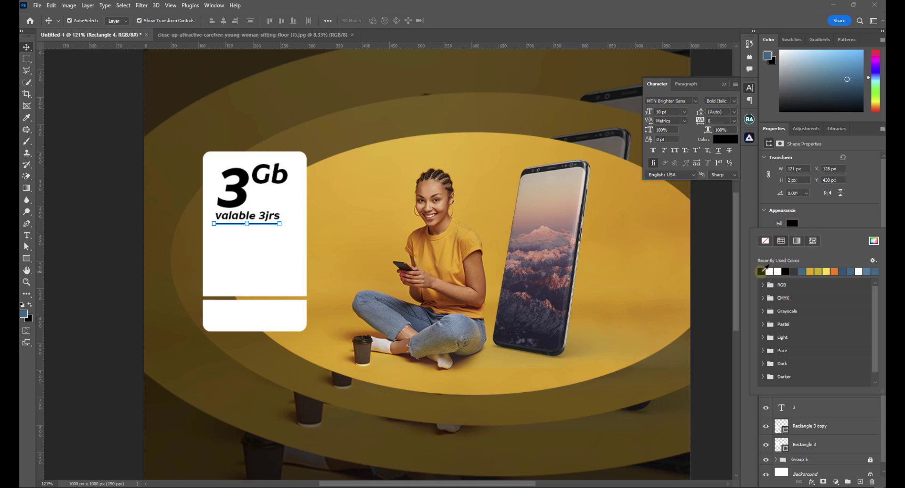
pyautogui.click(27, 47)
pyautogui.click(77, 107)
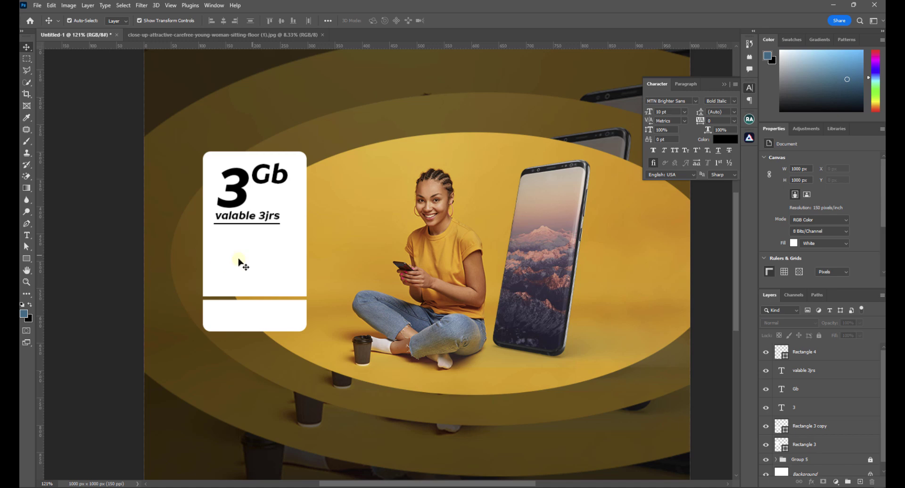
# Add a new text layer reading "1h" outside the white card
pyautogui.scroll(5, 239, 261)
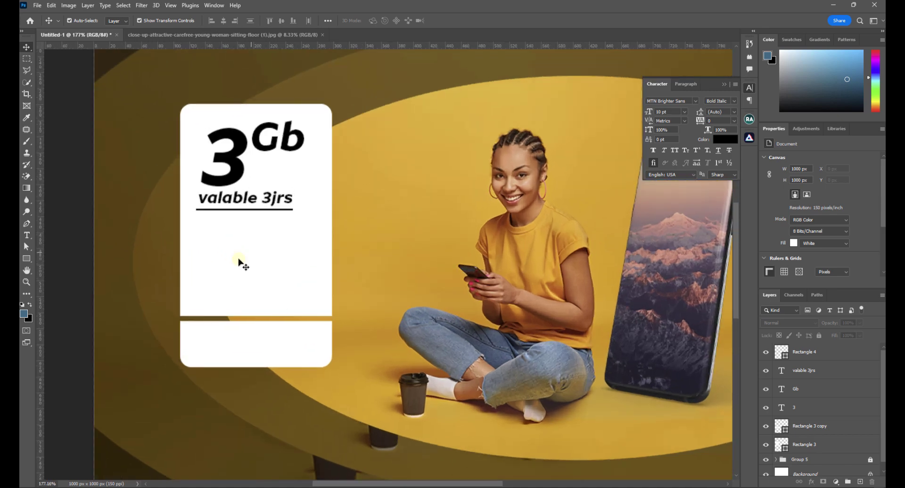
pyautogui.click(27, 235)
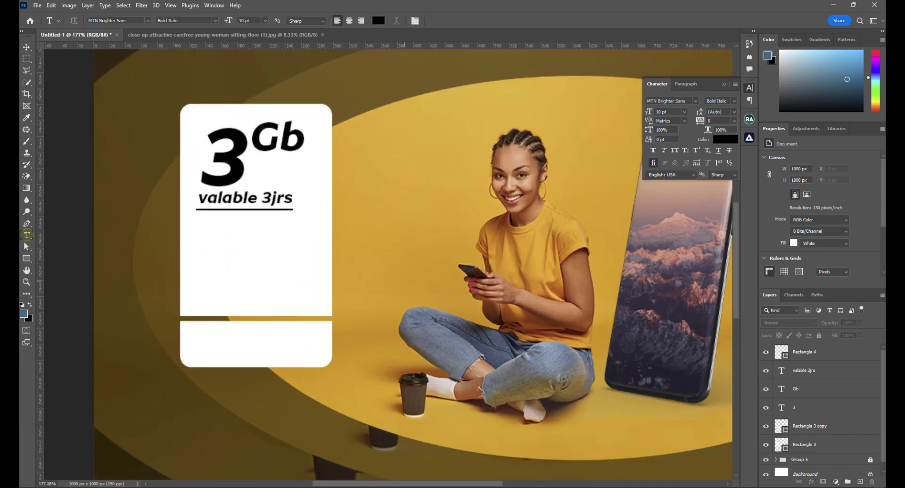
pyautogui.click(449, 264)
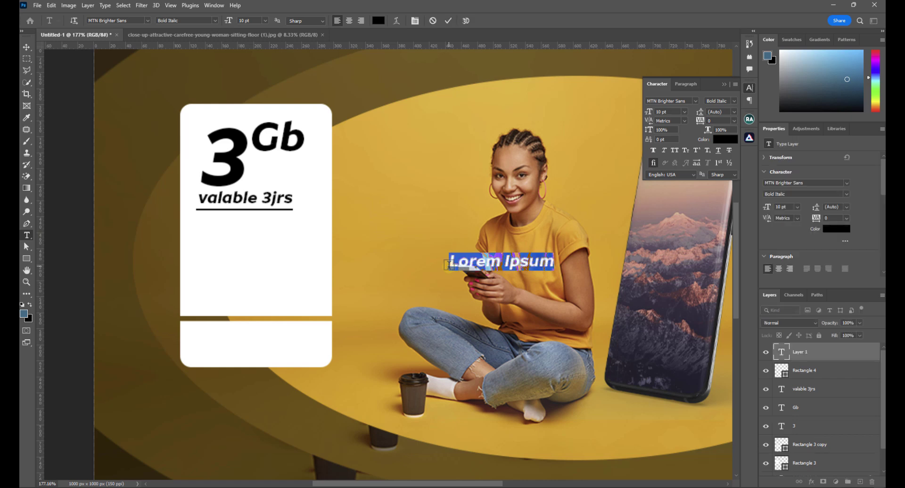
pyautogui.press('BackSpace')
pyautogui.write('1h')
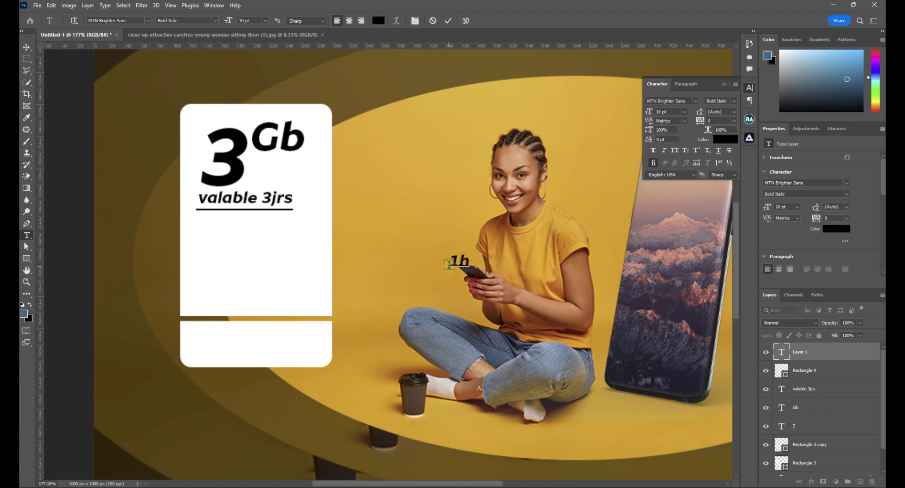
pyautogui.click(27, 47)
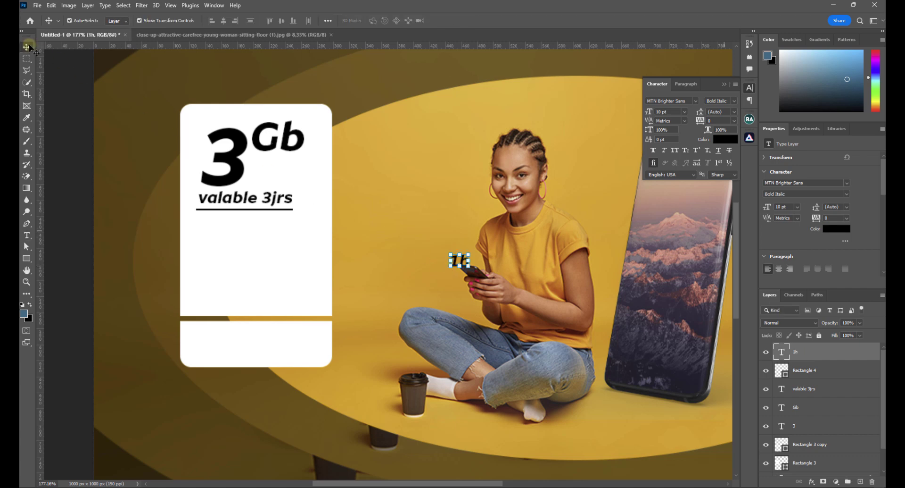
# Set the "1h" text to 29 pt and place it on the card below the black line
pyautogui.moveTo(767, 208); pyautogui.dragTo(778, 209)
pyautogui.moveTo(487, 246); pyautogui.dragTo(226, 235)
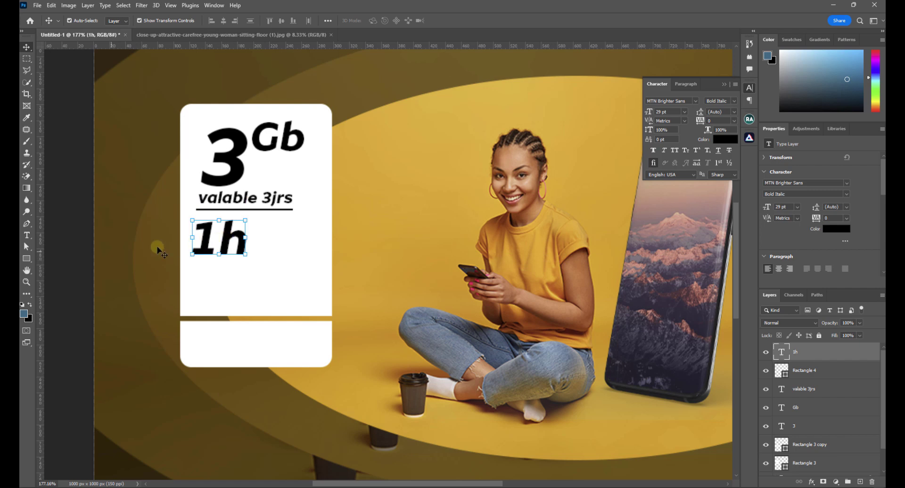
pyautogui.click(97, 259)
# Duplicate the "valable 3jrs" text layer
pyautogui.scroll(-2, 497, 298)
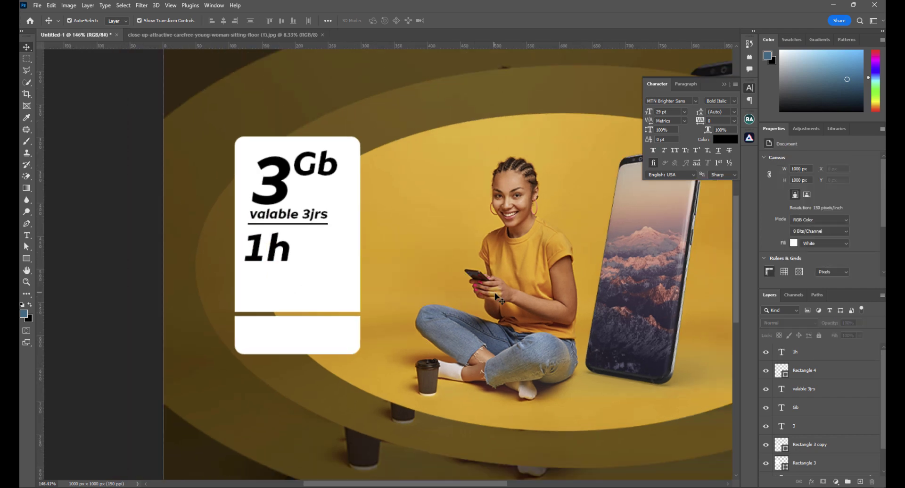
pyautogui.scroll(-1, 496, 297)
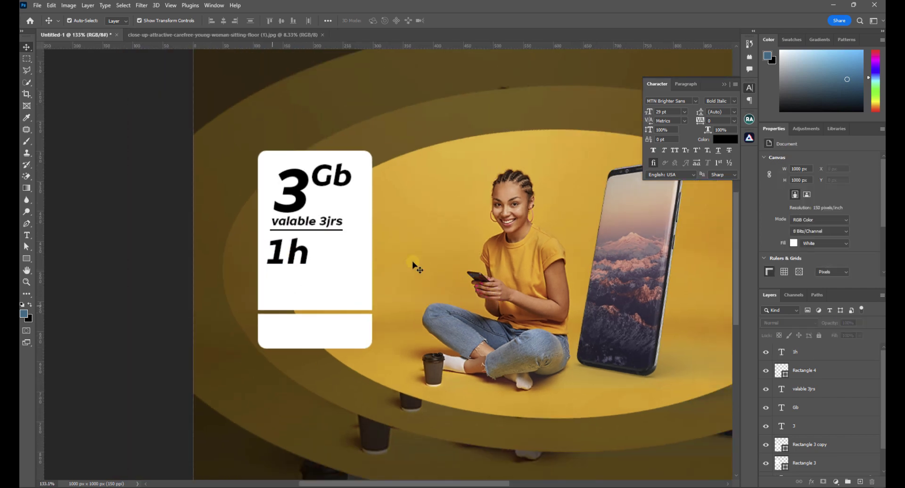
pyautogui.click(309, 224)
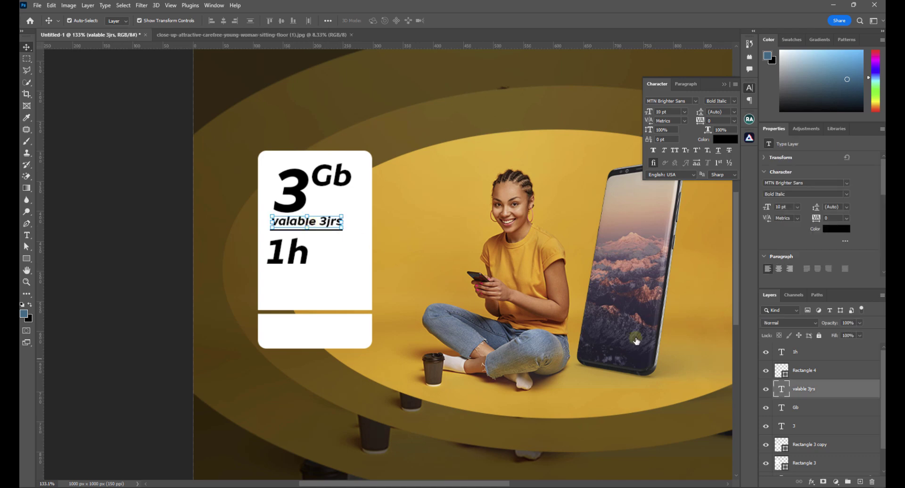
pyautogui.press('ctrl')
pyautogui.hotkey('ctrl', 'j')
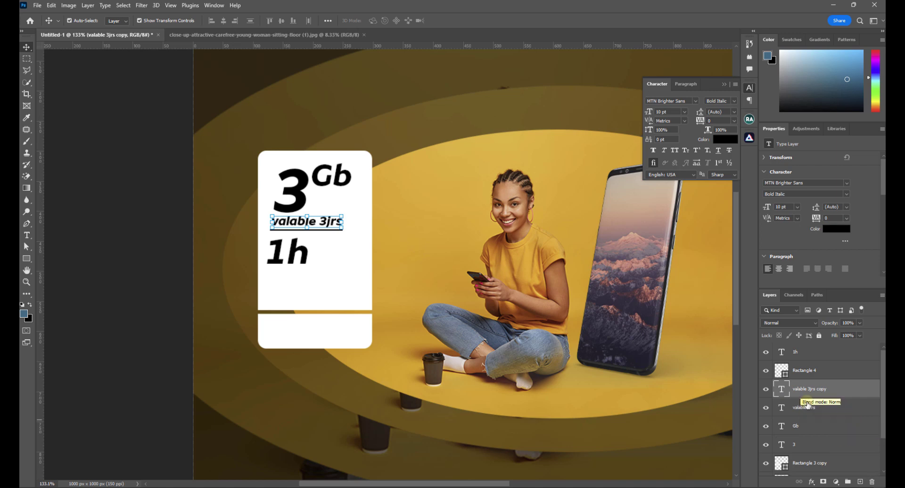
# Change the copied text to "30 forfait" with "tnn" on a second line and move it off the card towards the woman
pyautogui.doubleClick(781, 390)
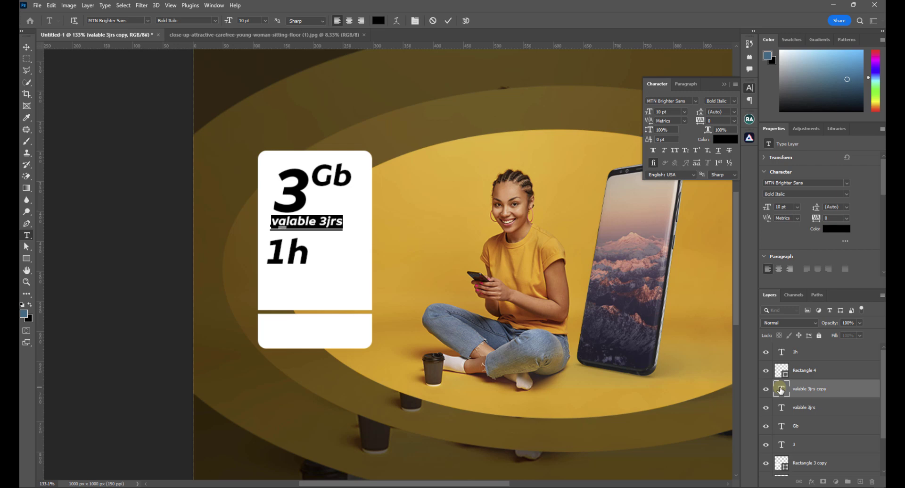
pyautogui.write('80 fc')
pyautogui.write('rfait')
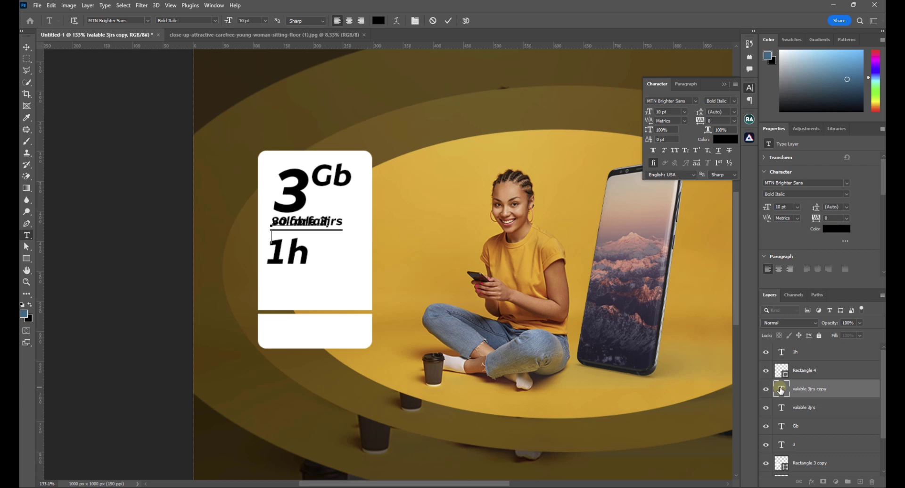
pyautogui.write('tnn')
pyautogui.click(26, 47)
pyautogui.moveTo(312, 223); pyautogui.dragTo(438, 238)
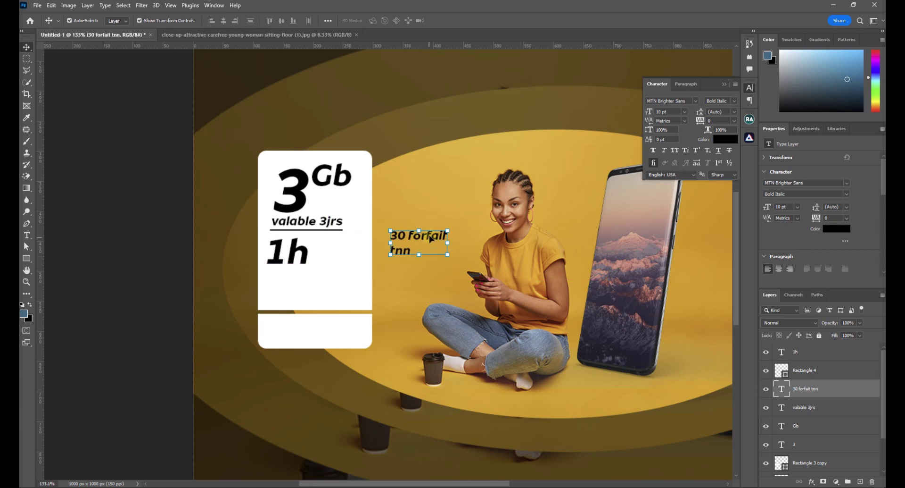
# Right-align the two-line "30 forfait tnn" text and move it clear of the card again
pyautogui.doubleClick(429, 237)
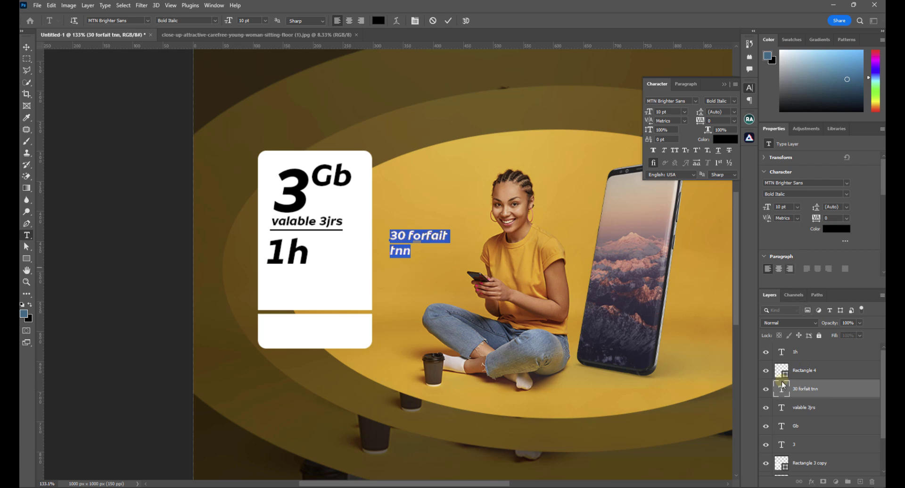
pyautogui.click(215, 6)
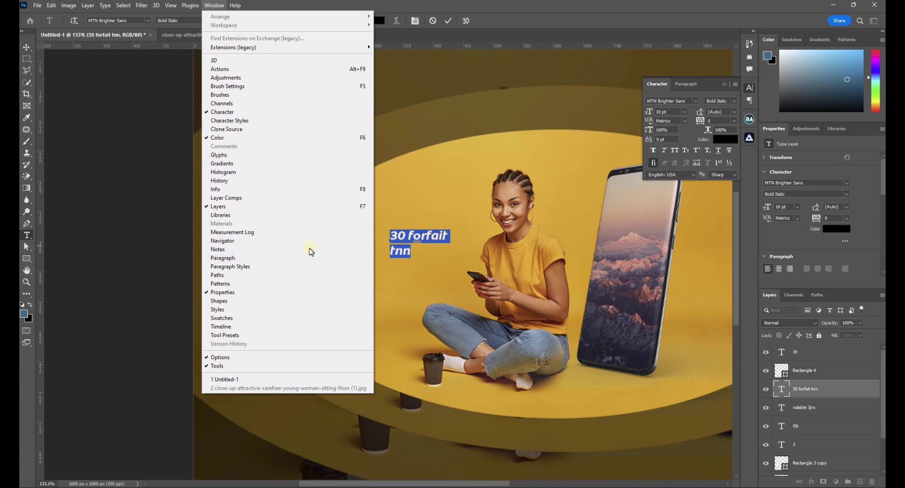
pyautogui.click(884, 193)
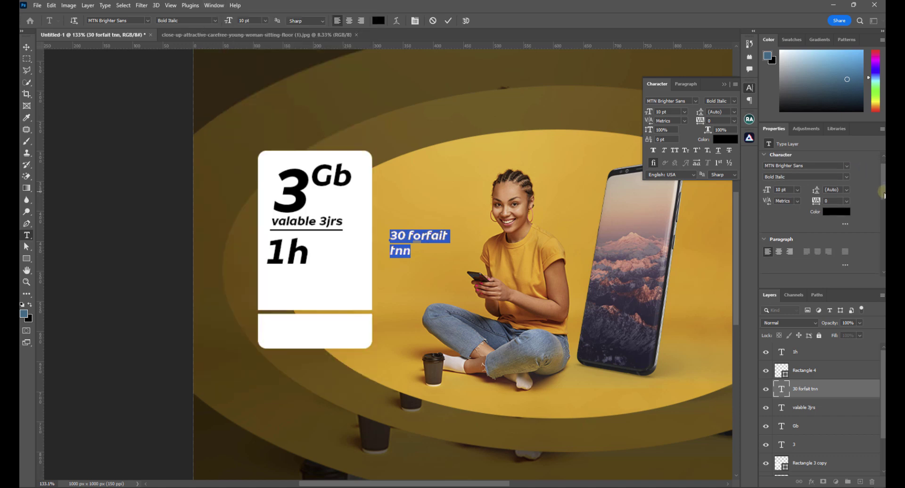
pyautogui.click(789, 251)
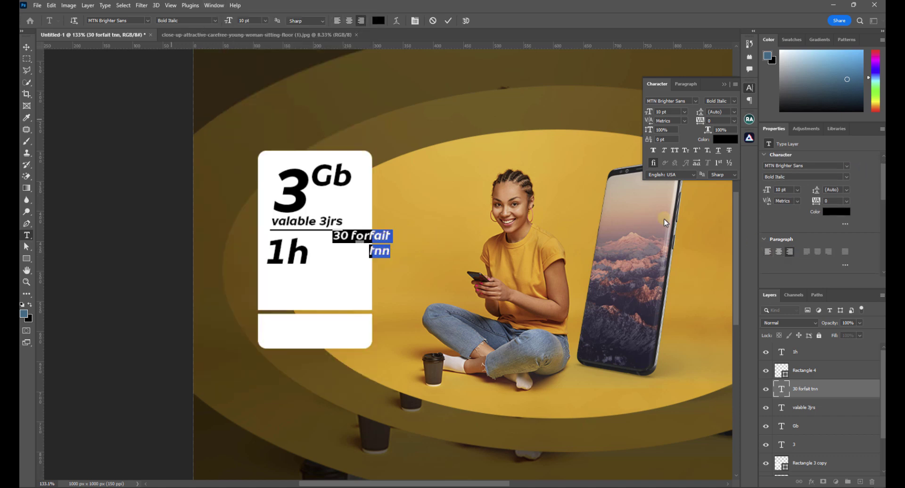
pyautogui.click(27, 49)
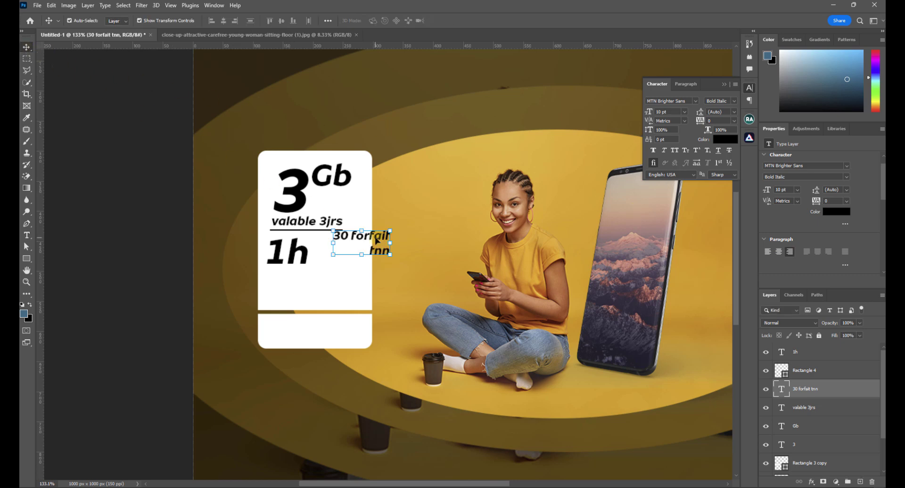
pyautogui.moveTo(380, 253); pyautogui.dragTo(459, 254)
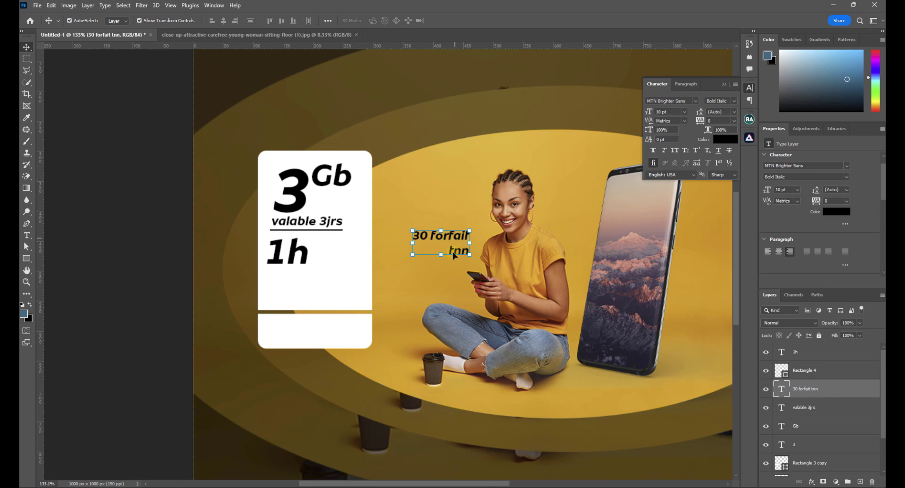
# Apply All Caps to the whole "30 forfait tnn" text
pyautogui.doubleClick(455, 236)
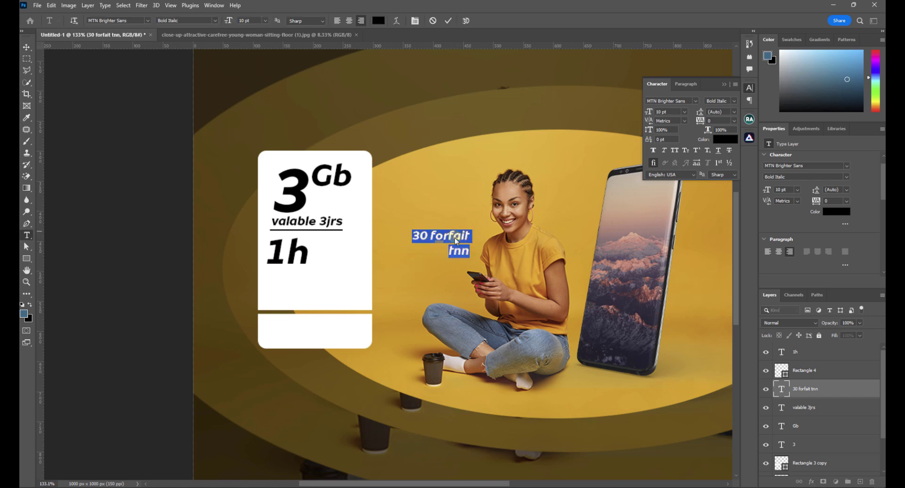
pyautogui.click(797, 189)
pyautogui.moveTo(883, 183); pyautogui.dragTo(883, 219)
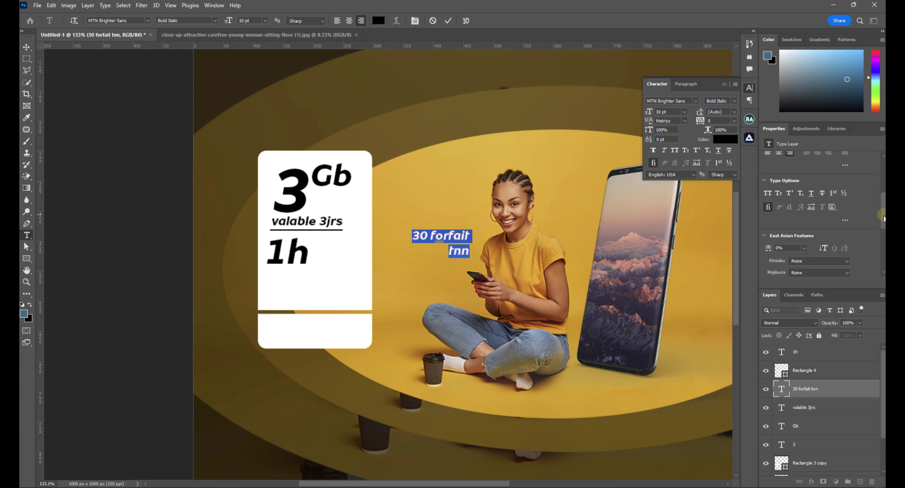
pyautogui.click(769, 194)
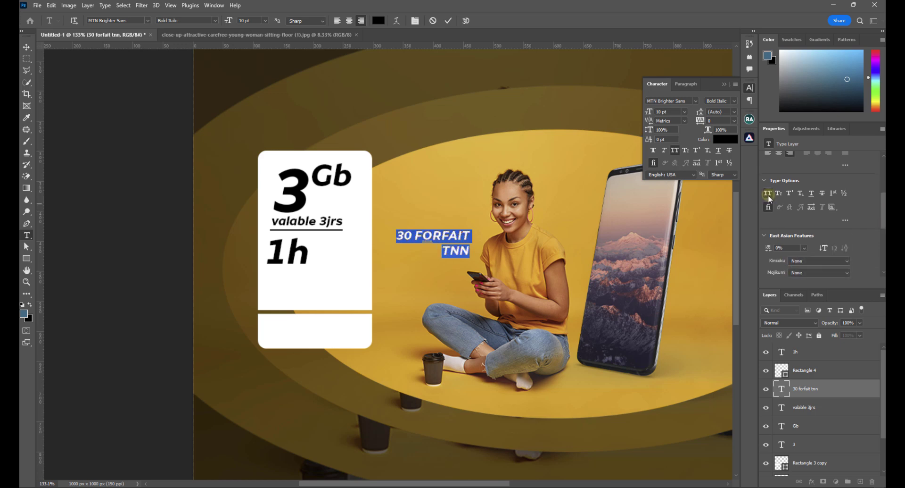
# Finish editing the "30 FORFAIT TNN" text and move it onto the white card beside "1h"
pyautogui.moveTo(883, 205); pyautogui.dragTo(883, 174)
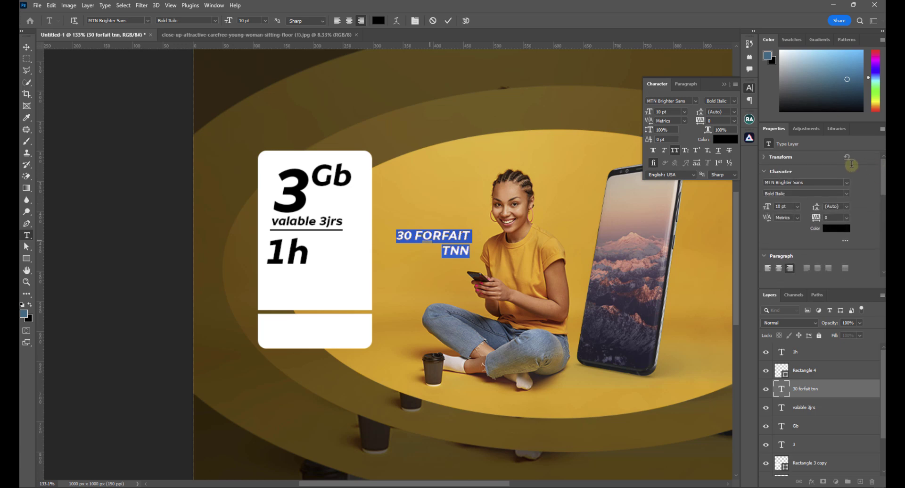
pyautogui.click(27, 47)
pyautogui.click(60, 129)
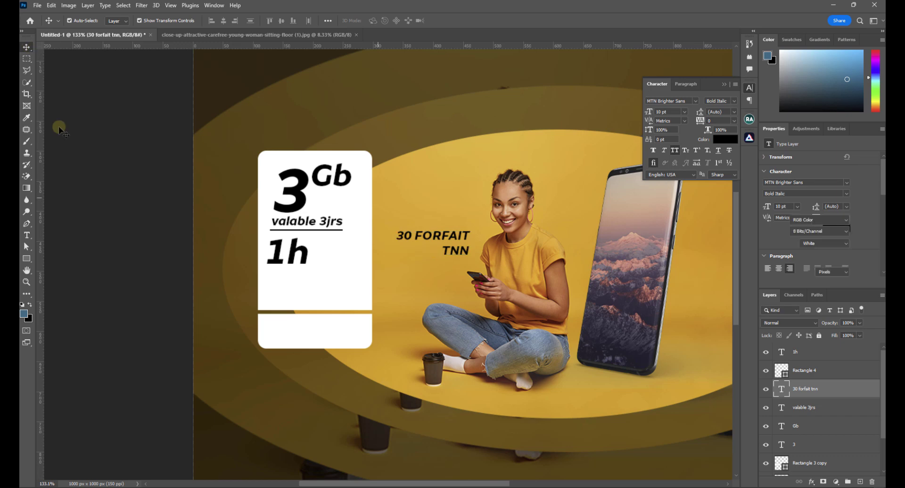
pyautogui.moveTo(433, 243); pyautogui.dragTo(357, 249)
# Reduce the "30 FORFAIT TNN" text to 7 pt and shift it inward from the card's edge
pyautogui.doubleClick(354, 243)
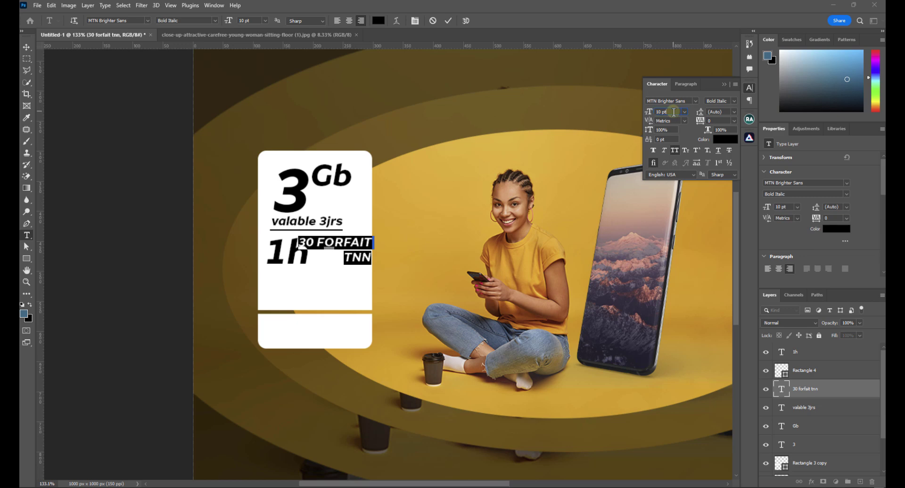
pyautogui.scroll(-1, 674, 112)
pyautogui.scroll(-1, 674, 112)
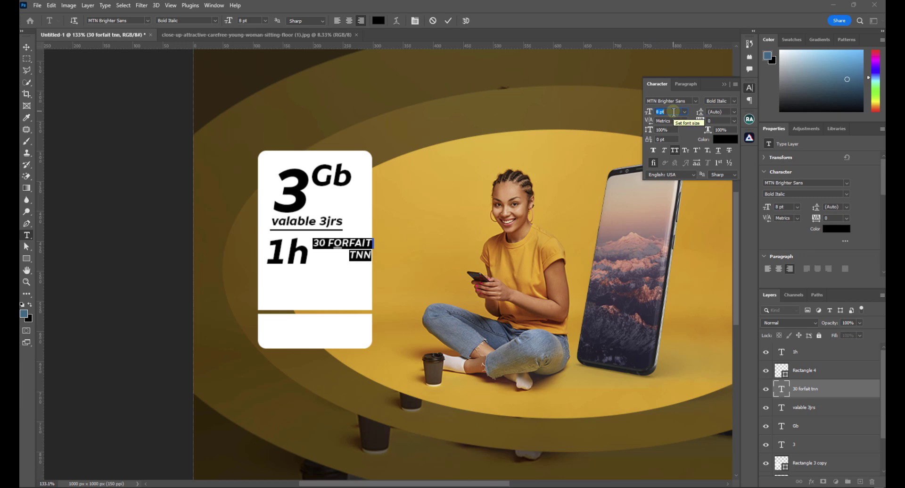
pyautogui.click(782, 206)
pyautogui.scroll(-1, 783, 206)
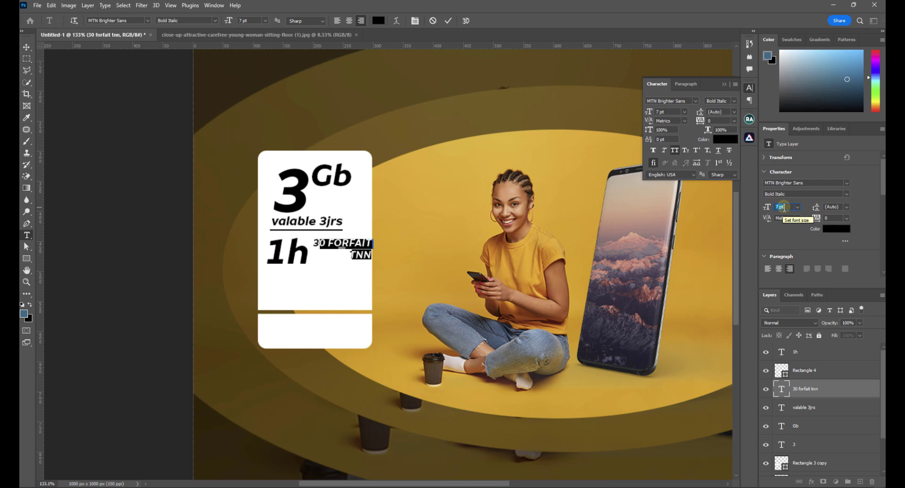
pyautogui.click(724, 84)
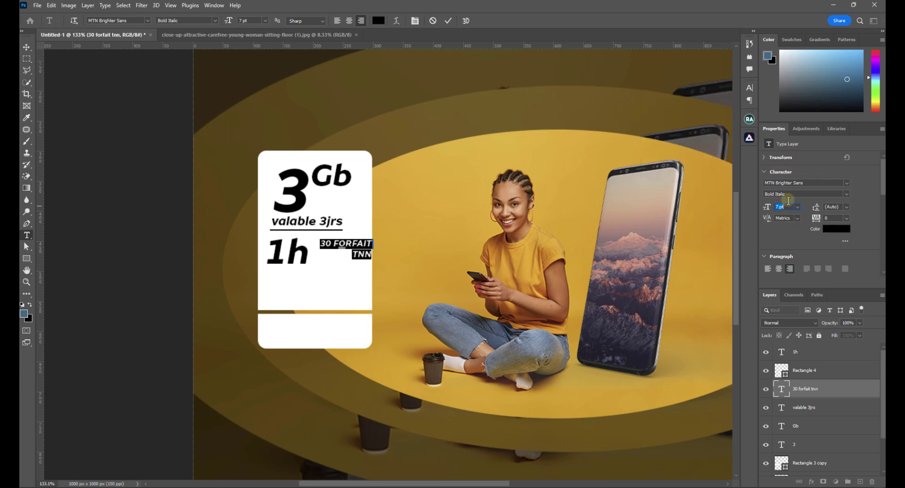
pyautogui.click(26, 47)
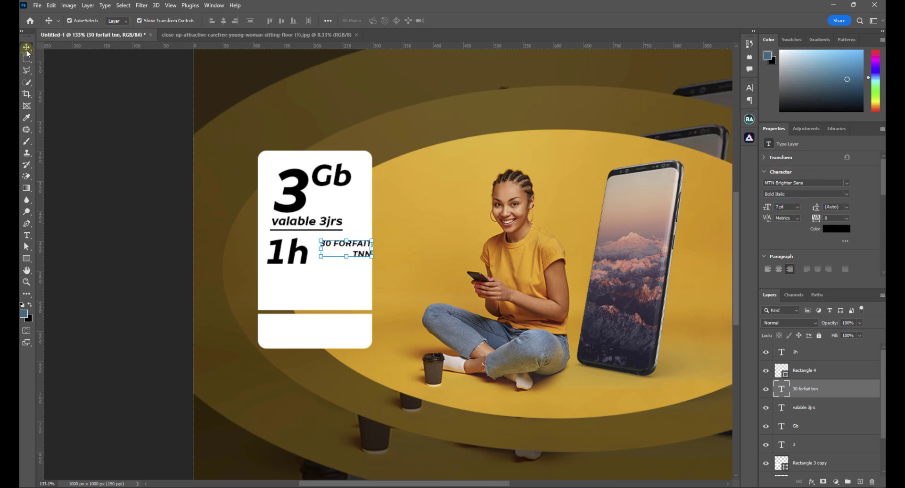
pyautogui.moveTo(356, 247); pyautogui.dragTo(340, 245)
# Set the leading of "30 FORFAIT TNN" to 6 pt and move the text slightly up and towards "1h"
pyautogui.doubleClick(346, 245)
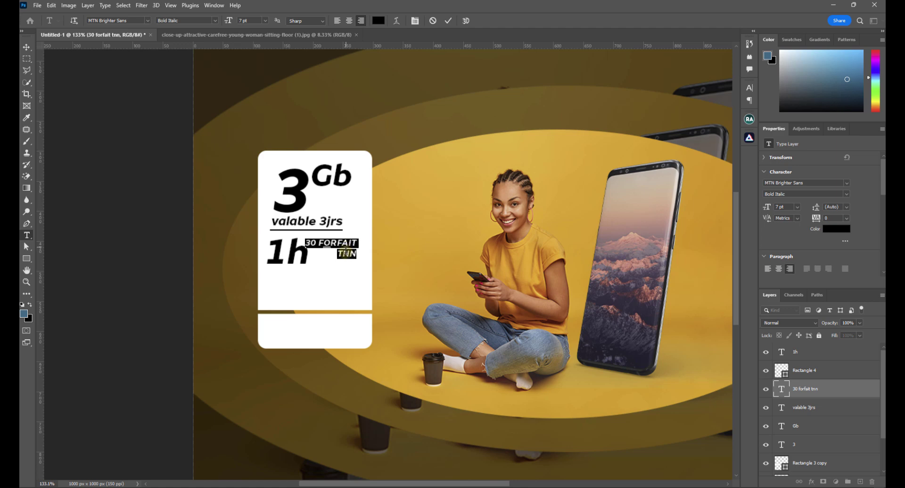
pyautogui.click(346, 253)
pyautogui.click(26, 47)
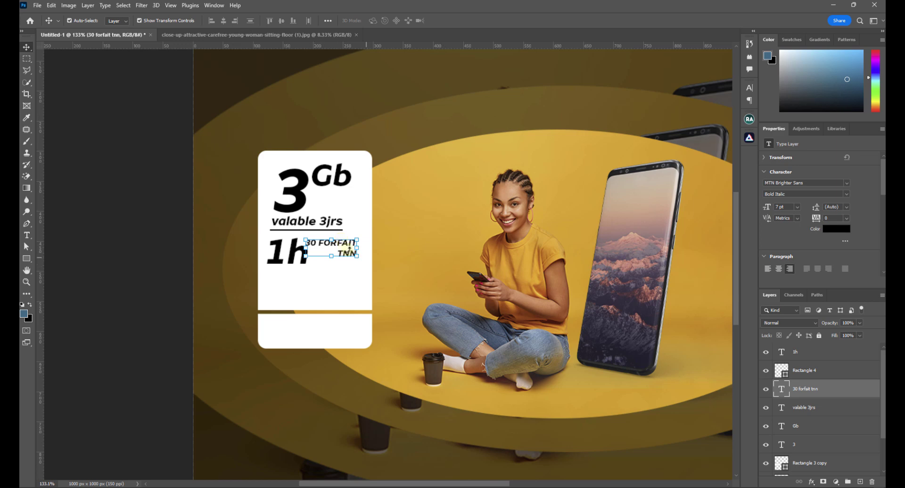
pyautogui.doubleClick(347, 254)
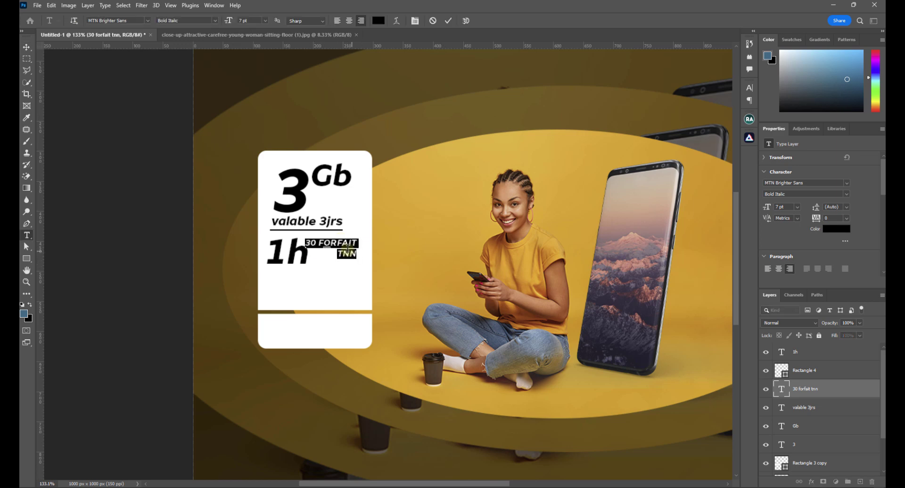
pyautogui.moveTo(819, 210); pyautogui.dragTo(816, 212)
pyautogui.click(27, 47)
pyautogui.click(60, 163)
pyautogui.moveTo(339, 246); pyautogui.dragTo(336, 244)
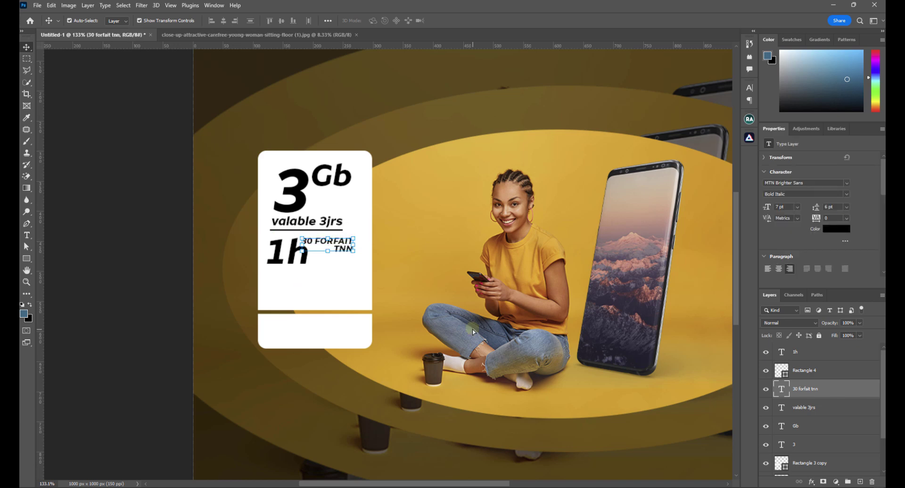
pyautogui.click(87, 293)
# Add a "+" text at 31 pt and place it on the card at the end of the divider line
pyautogui.click(28, 236)
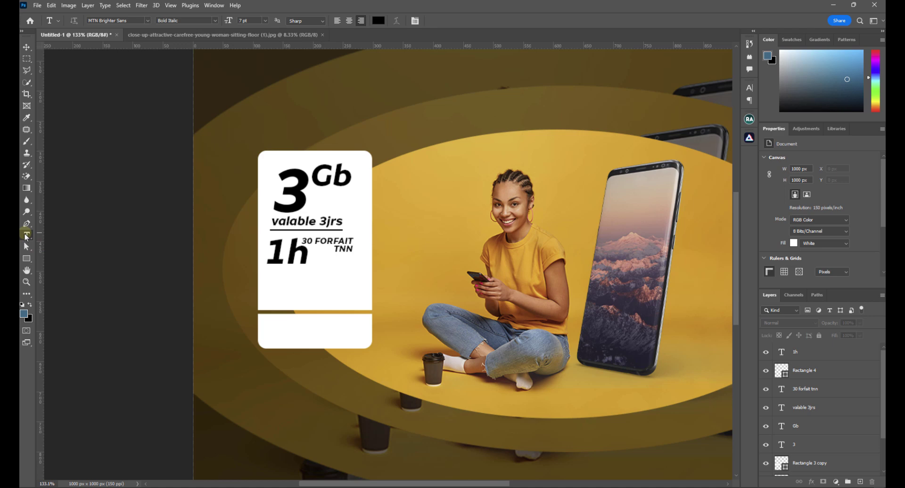
pyautogui.click(477, 177)
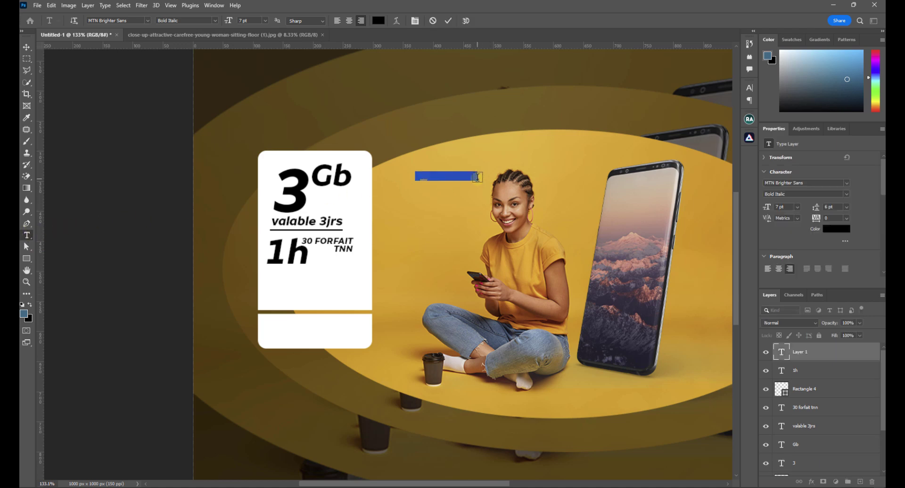
pyautogui.press('BackSpace')
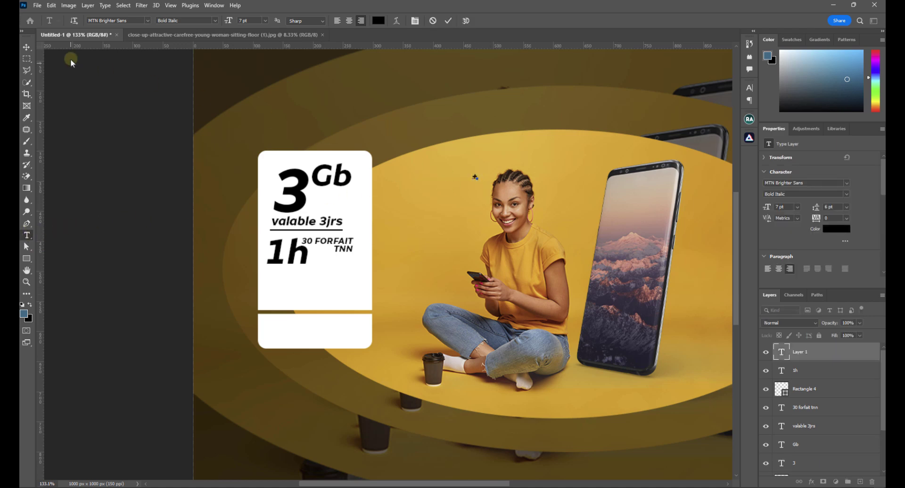
pyautogui.click(104, 69)
pyautogui.press('v')
pyautogui.moveTo(767, 207); pyautogui.dragTo(786, 213)
pyautogui.moveTo(466, 171); pyautogui.dragTo(362, 239)
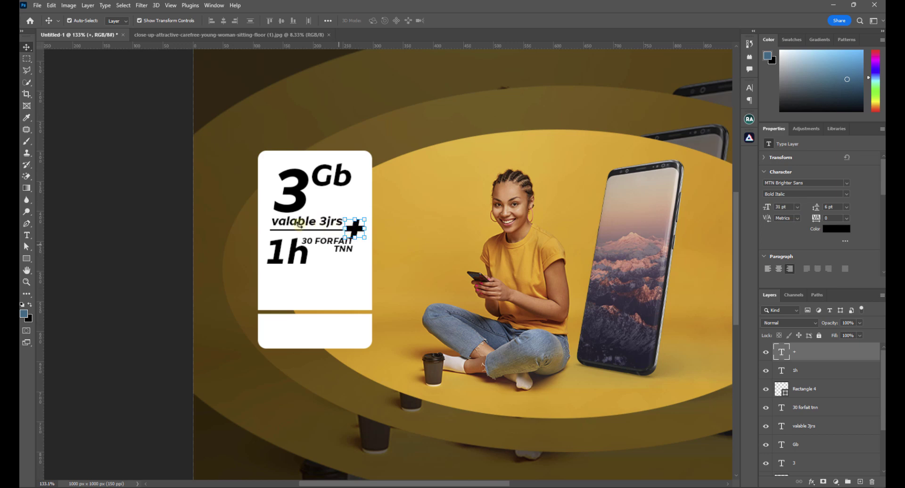
pyautogui.click(129, 204)
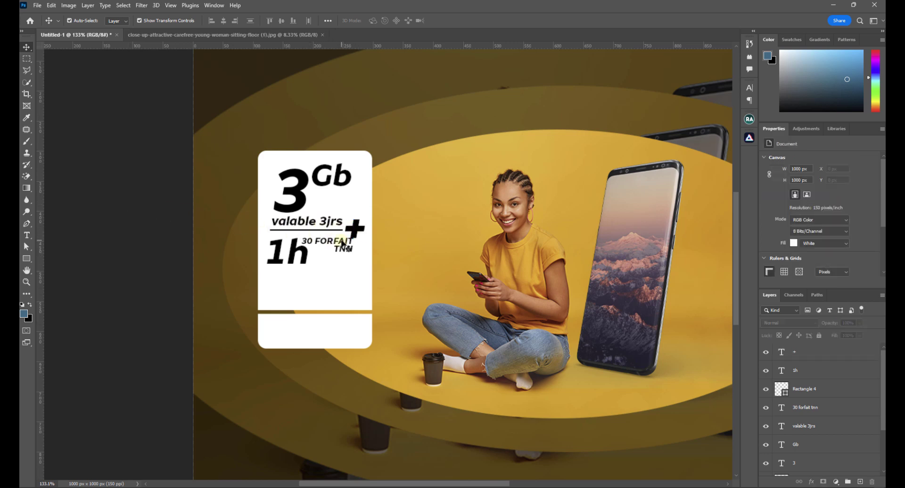
# Nudge the "30 FORFAIT TNN" text slightly down, away from the divider line and the plus sign
pyautogui.click(343, 246)
pyautogui.press('Down')
pyautogui.press('Down')
pyautogui.press('Down')
pyautogui.press('Down')
pyautogui.press('Down')
pyautogui.click(146, 226)
# Nudge "1h", the plus sign and "30 FORFAIT TNN" slightly down to even out their spacing on the card
pyautogui.click(290, 254)
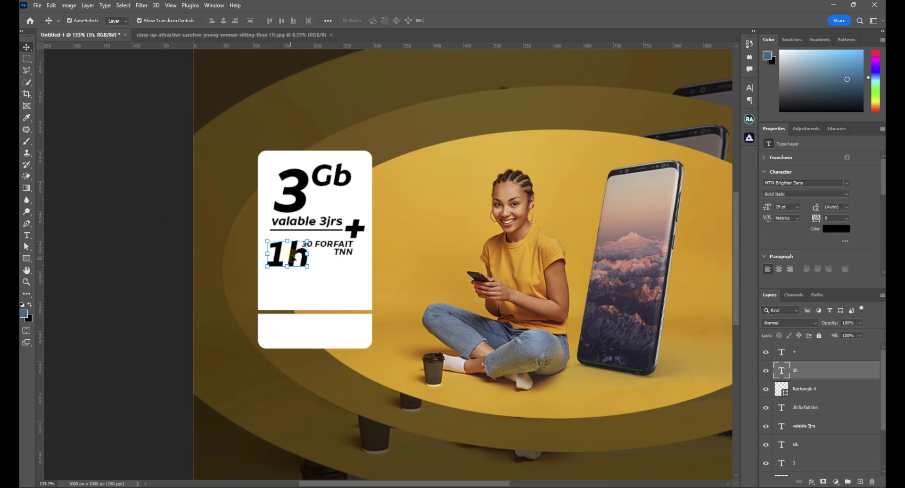
pyautogui.click(356, 233)
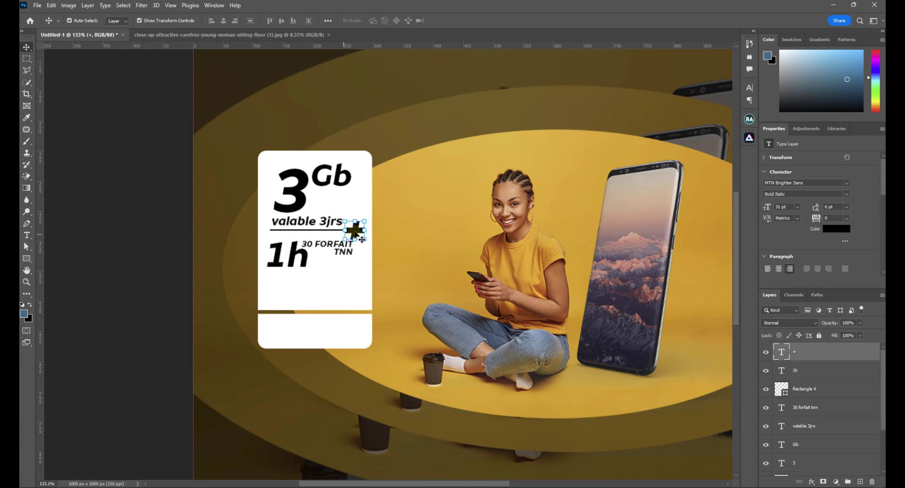
pyautogui.click(139, 245)
pyautogui.click(347, 255)
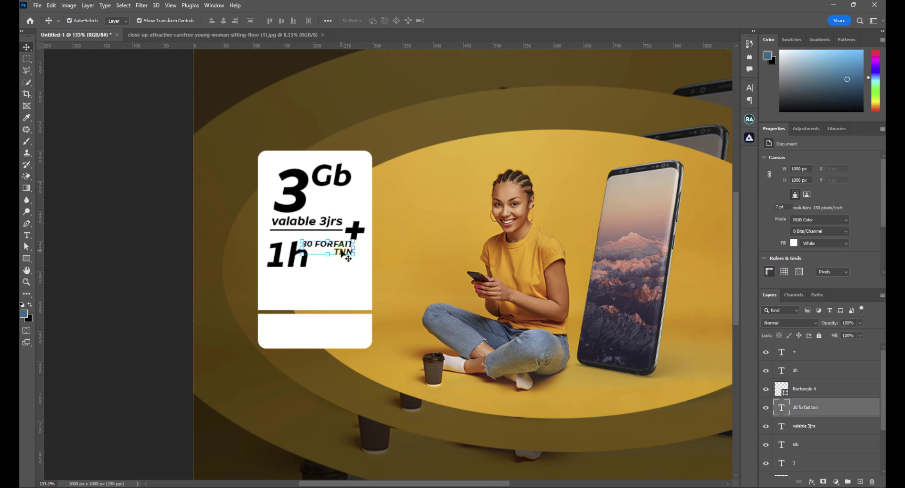
pyautogui.click(277, 258)
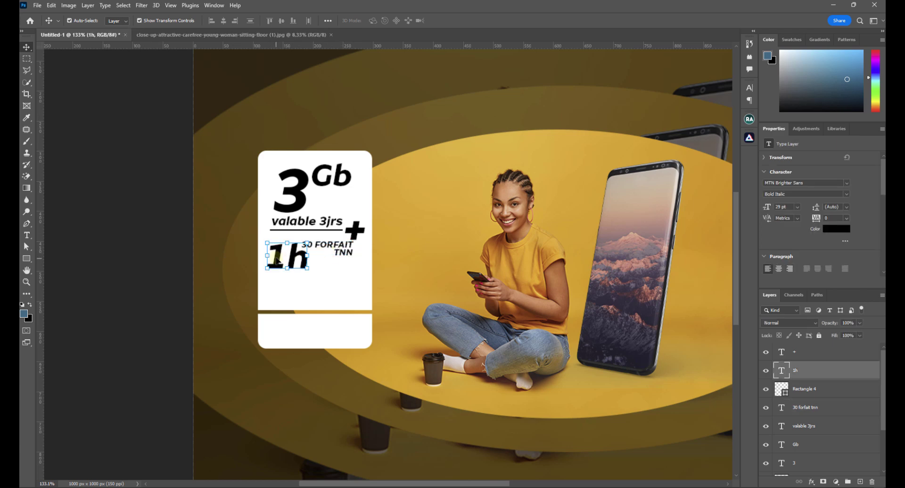
pyautogui.click(344, 255)
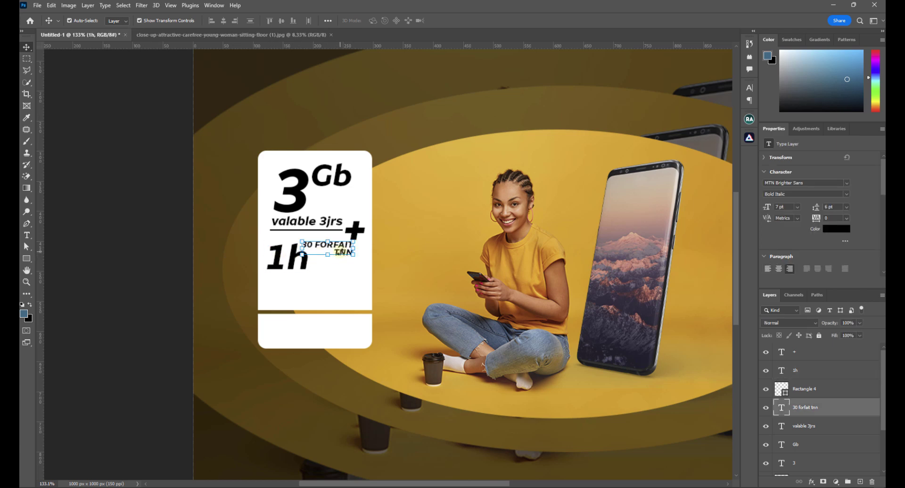
pyautogui.click(147, 239)
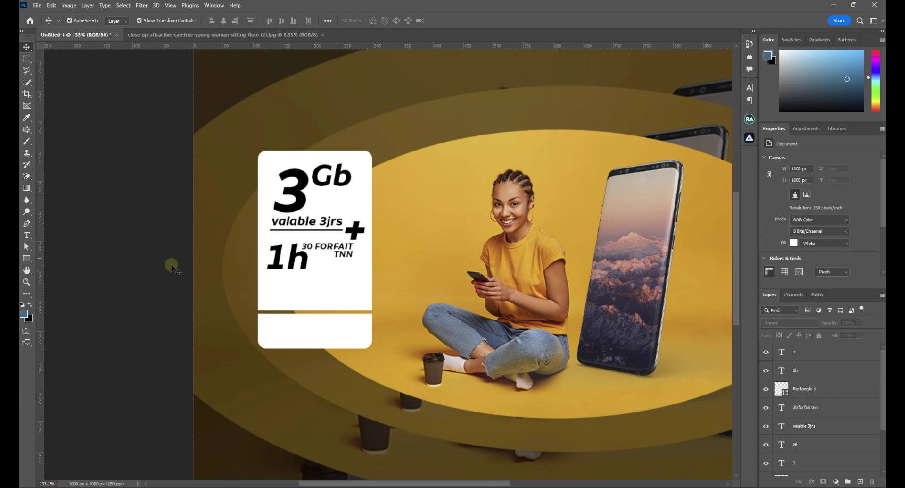
pyautogui.scroll(3, 311, 254)
pyautogui.click(296, 265)
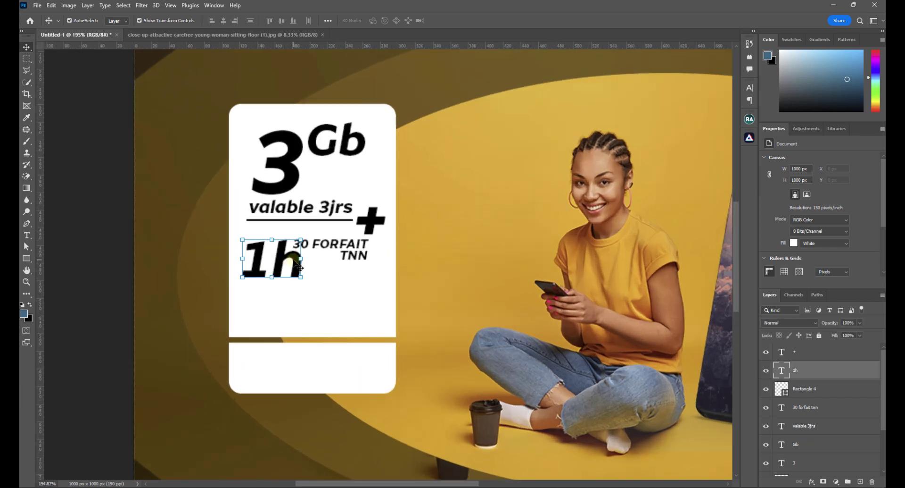
pyautogui.moveTo(302, 277); pyautogui.dragTo(277, 274)
pyautogui.press('Escape')
pyautogui.hotkey('ctrl', 'z')
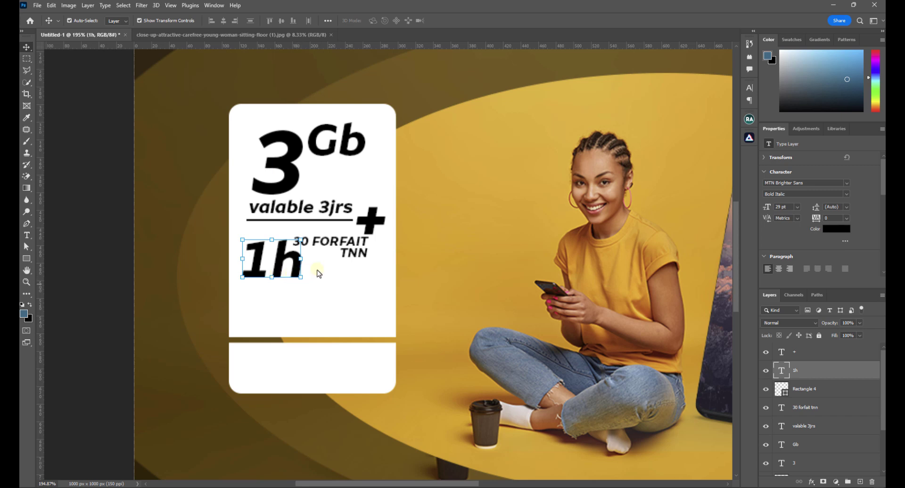
# Set the "1h" text to 21 pt and move it up close under the divider line
pyautogui.moveTo(768, 207); pyautogui.dragTo(767, 208)
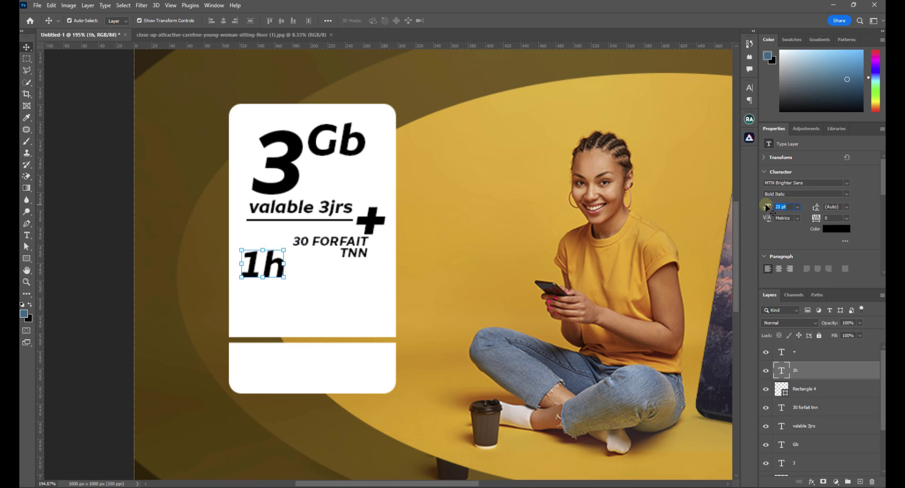
pyautogui.moveTo(273, 264); pyautogui.dragTo(272, 246)
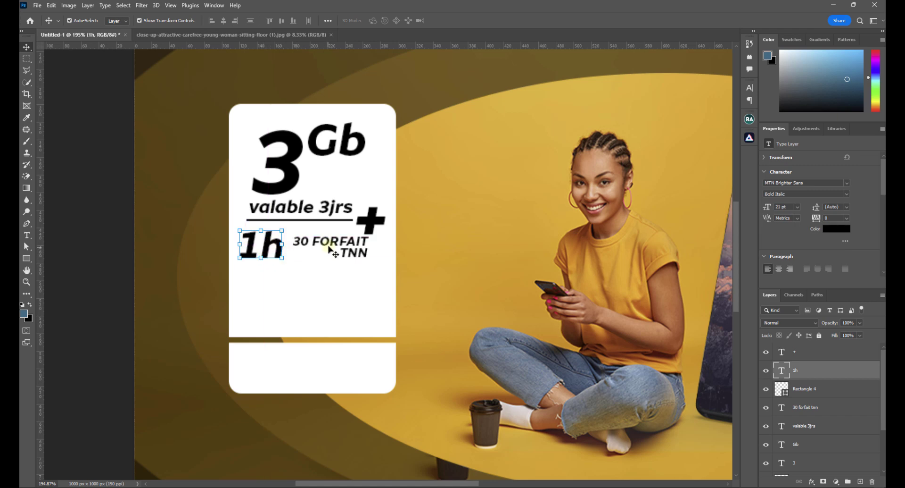
# Reduce the "30 FORFAIT TNN" text to 6 pt
pyautogui.click(330, 249)
pyautogui.click(790, 208)
pyautogui.scroll(-1, 790, 209)
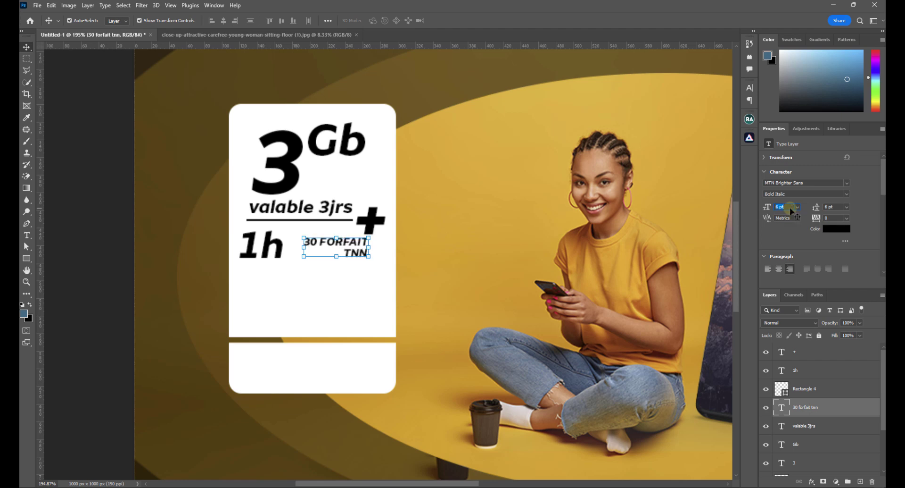
# Move "30 FORFAIT TNN" up under the divider line, with its right edge aligned to the end of the line
pyautogui.moveTo(326, 245); pyautogui.dragTo(271, 232)
pyautogui.press('Right')
pyautogui.press('Left')
pyautogui.press('Left')
pyautogui.press('Left')
pyautogui.press('Left')
pyautogui.press('Right')
pyautogui.press('Right')
pyautogui.press('Right')
pyautogui.press('Right')
pyautogui.press('Right')
pyautogui.press('Right')
pyautogui.press('Right')
pyautogui.press('Right')
pyautogui.press('Right')
pyautogui.press('Right')
pyautogui.press('Right')
pyautogui.press('Right')
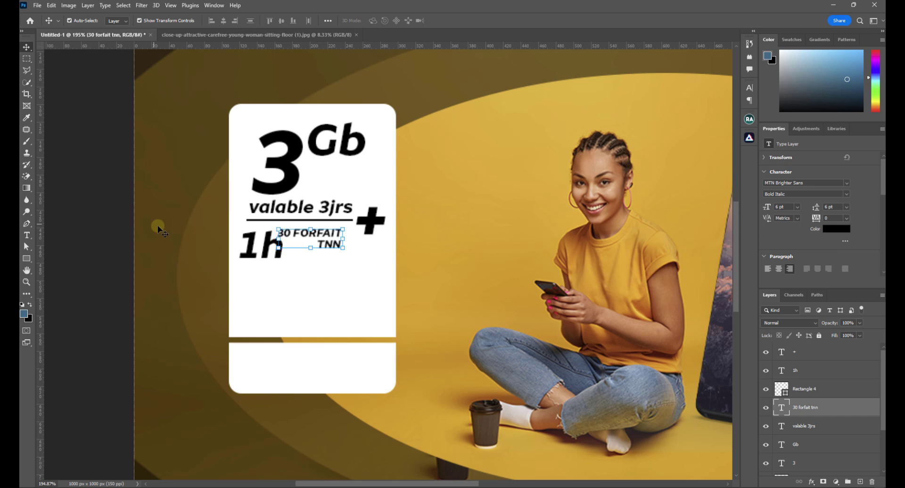
pyautogui.press('Right')
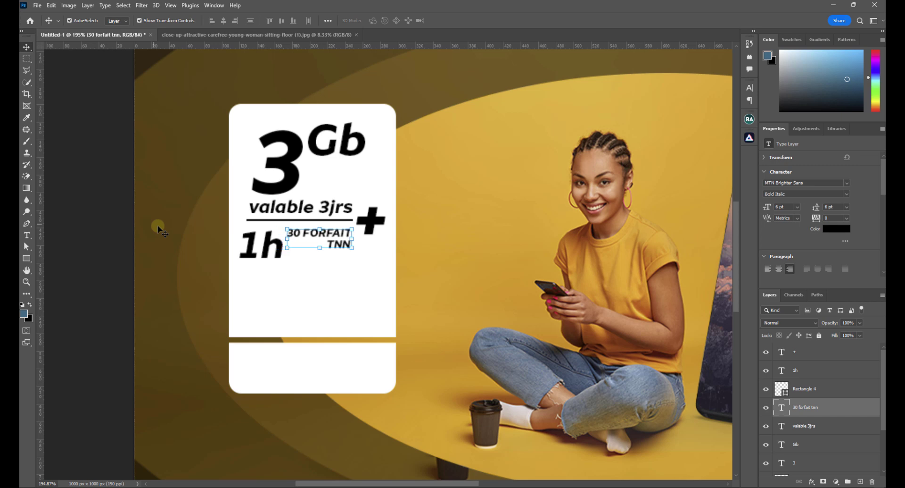
pyautogui.click(79, 178)
# Enlarge the "1h" text to 25 pt and shift it slightly down and right under the divider line
pyautogui.click(273, 254)
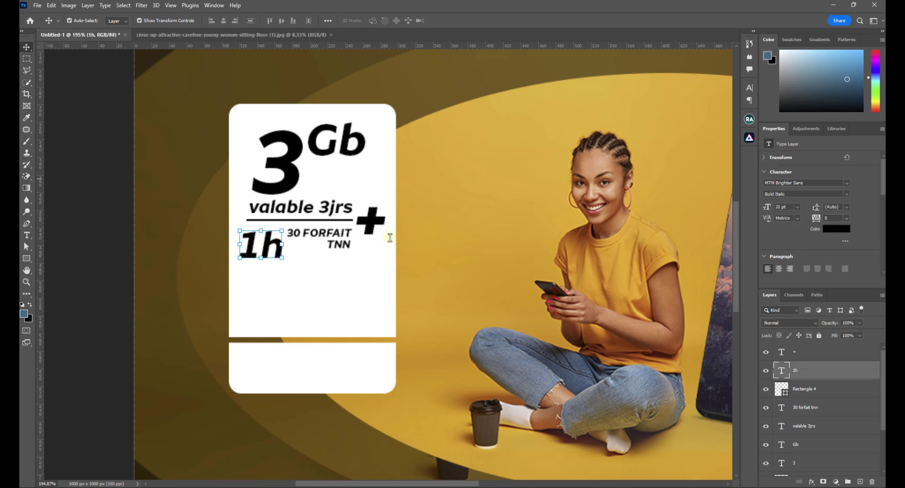
pyautogui.click(792, 206)
pyautogui.press('Up')
pyautogui.press('Up')
pyautogui.press('Up')
pyautogui.press('Up')
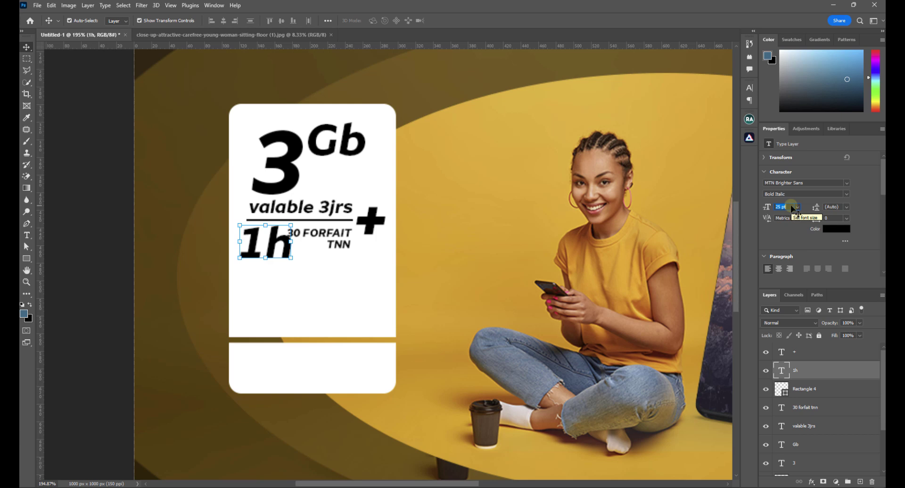
pyautogui.click(99, 158)
pyautogui.moveTo(278, 239); pyautogui.dragTo(281, 243)
pyautogui.click(61, 217)
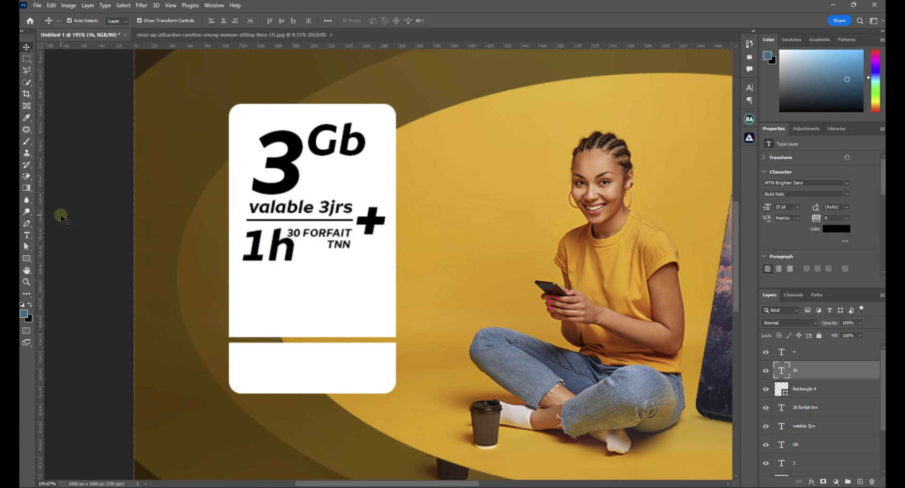
# Nudge the "30 FORFAIT TNN" text slightly up towards the divider line and deselect it
pyautogui.click(335, 234)
pyautogui.press('Up')
pyautogui.press('Up')
pyautogui.click(69, 130)
pyautogui.scroll(-2, 317, 215)
pyautogui.scroll(-4, 307, 230)
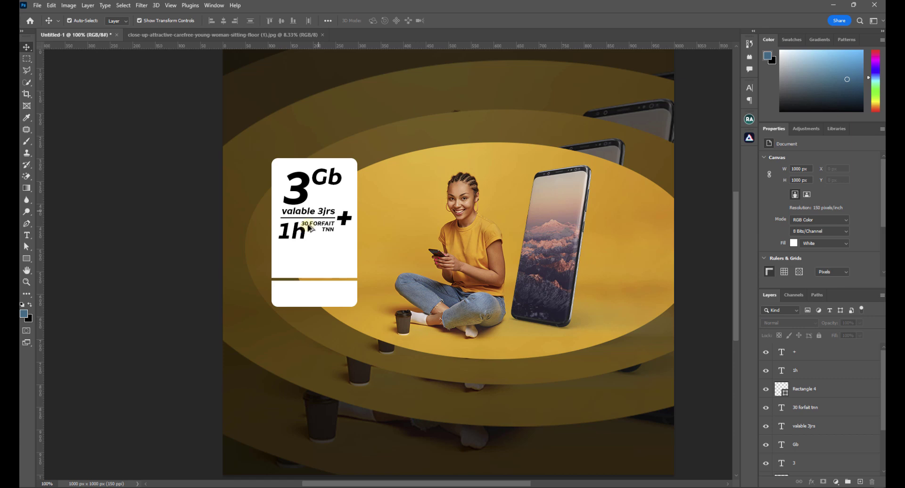
# Duplicate the "valable 3jrs" text and place the copy below "1h", shifted slightly left to line up with it
pyautogui.click(321, 215)
pyautogui.hotkey('ctrl', 'j')
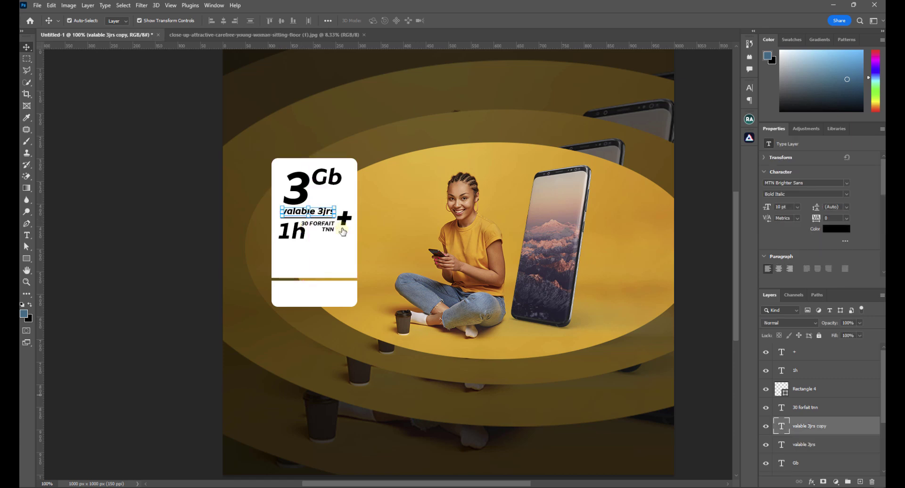
pyautogui.press('Down')
pyautogui.press('Down')
pyautogui.press('Down')
pyautogui.press('Down')
pyautogui.press('Down')
pyautogui.press('Down')
pyautogui.press('Down')
pyautogui.press('Down')
pyautogui.press('Down')
pyautogui.press('Down')
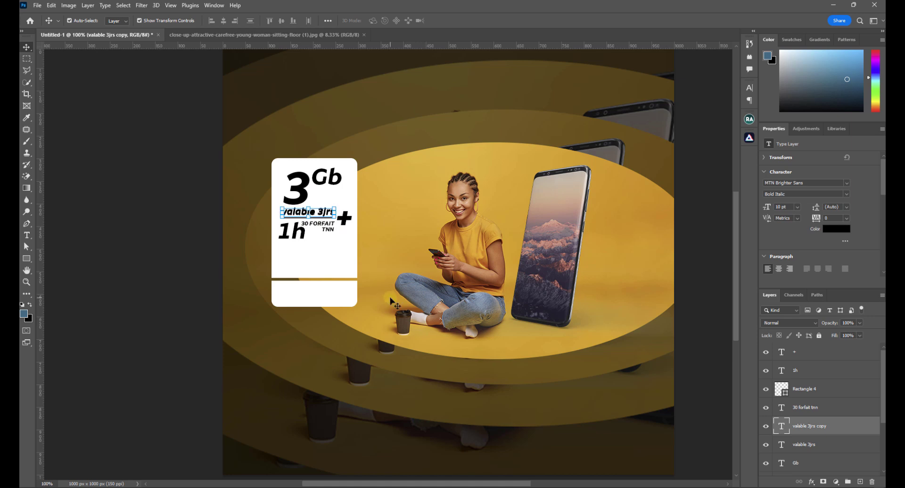
pyautogui.press('Down')
pyautogui.press('Down')
pyautogui.press('Down')
pyautogui.press('Down')
pyautogui.press('Down')
pyautogui.press('Down')
pyautogui.press('Down')
pyautogui.press('Down')
pyautogui.press('Down')
pyautogui.press('Down')
pyautogui.press('Down')
pyautogui.press('Down')
pyautogui.press('Down')
pyautogui.press('Down')
pyautogui.press('Down')
pyautogui.press('Down')
pyautogui.press('Down')
pyautogui.press('Down')
pyautogui.press('Down')
pyautogui.press('Down')
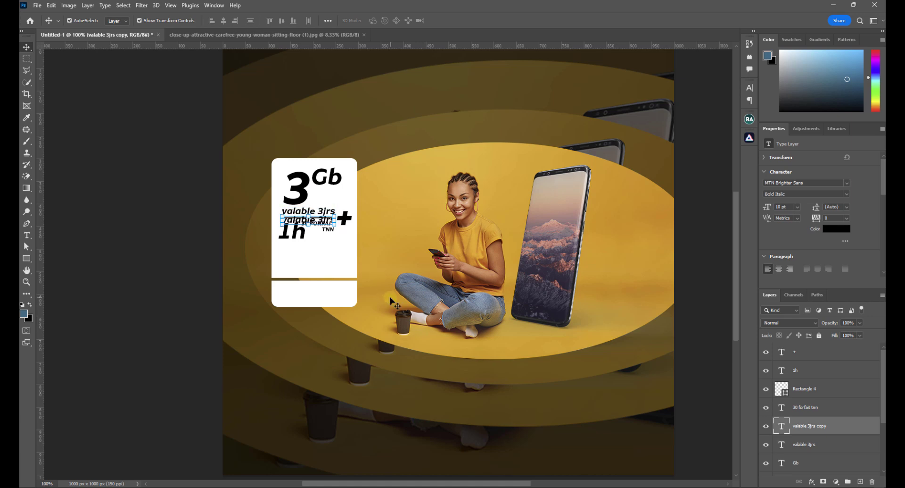
pyautogui.press('Down')
pyautogui.press('Down')
pyautogui.press('Down')
pyautogui.press('Down')
pyautogui.press('Down')
pyautogui.press('Down')
pyautogui.press('Down')
pyautogui.press('Down')
pyautogui.press('Down')
pyautogui.press('Down')
pyautogui.press('Down')
pyautogui.press('Down')
pyautogui.press('Down')
pyautogui.press('Down')
pyautogui.press('Down')
pyautogui.press('Down')
pyautogui.press('Down')
pyautogui.press('Down')
pyautogui.press('Down')
pyautogui.press('Down')
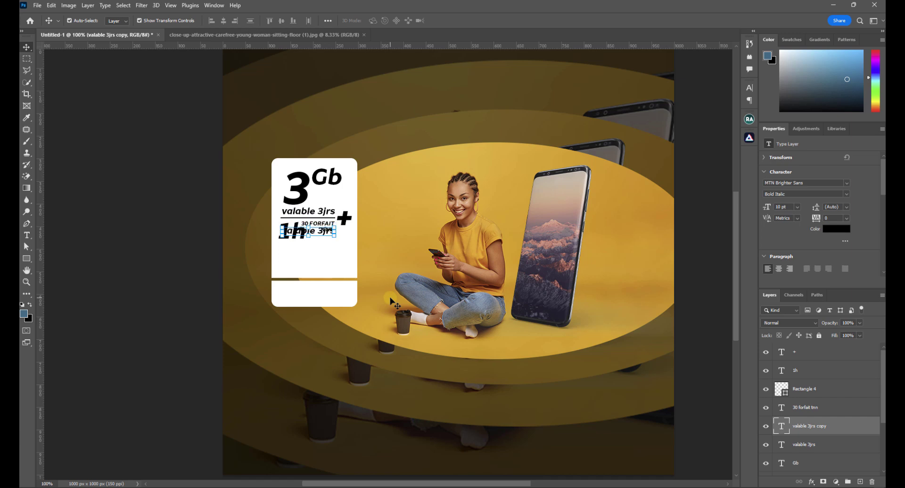
pyautogui.press('Down')
pyautogui.press('Down')
pyautogui.press('Down')
pyautogui.press('Down')
pyautogui.press('Down')
pyautogui.press('Down')
pyautogui.press('Down')
pyautogui.press('Down')
pyautogui.press('Down')
pyautogui.press('Down')
pyautogui.press('Down')
pyautogui.press('Down')
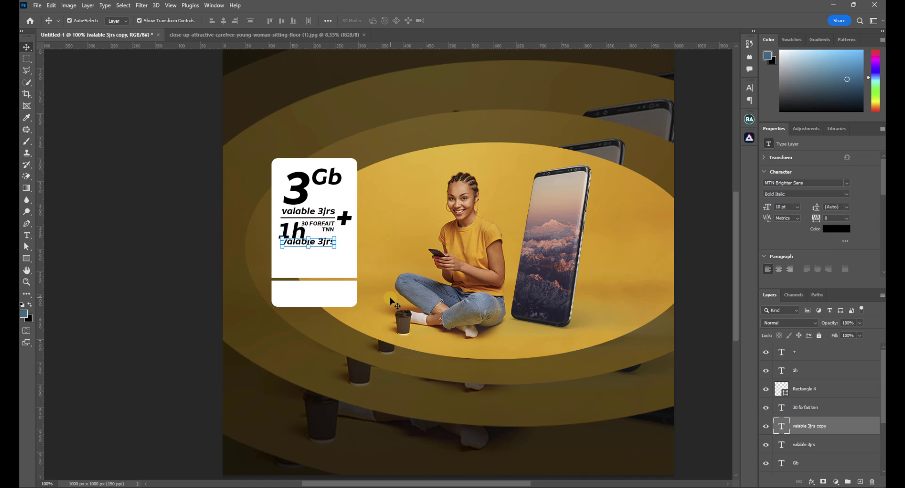
pyautogui.moveTo(300, 247); pyautogui.dragTo(299, 249)
pyautogui.click(189, 239)
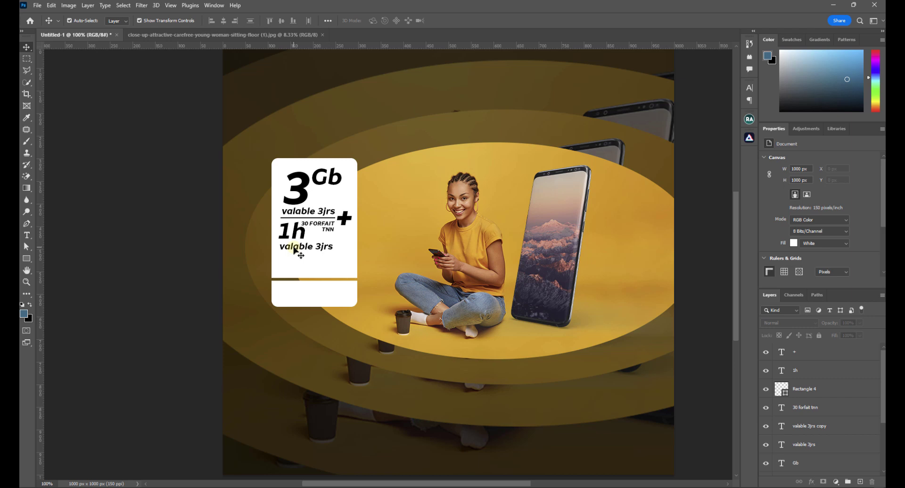
# Change the copied validity text below "1h" to read "valable 1jr"
pyautogui.click(293, 248)
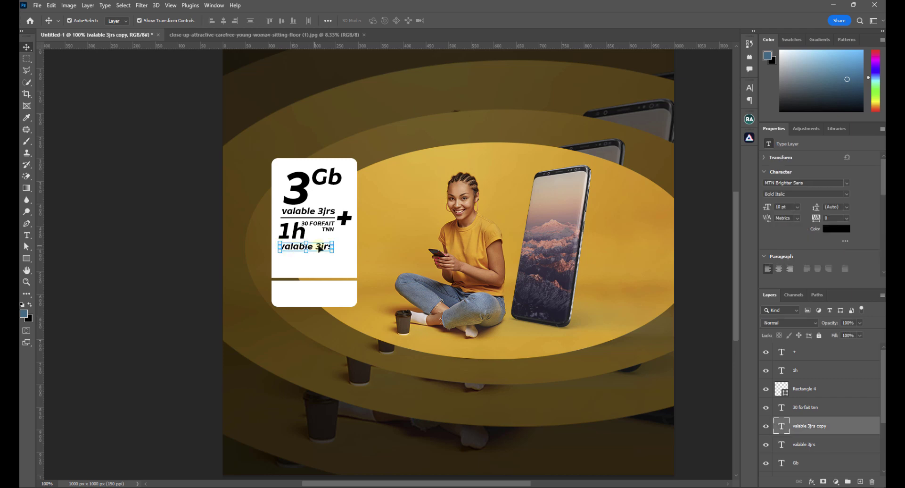
pyautogui.doubleClick(320, 248)
pyautogui.press('Delete')
pyautogui.write('1')
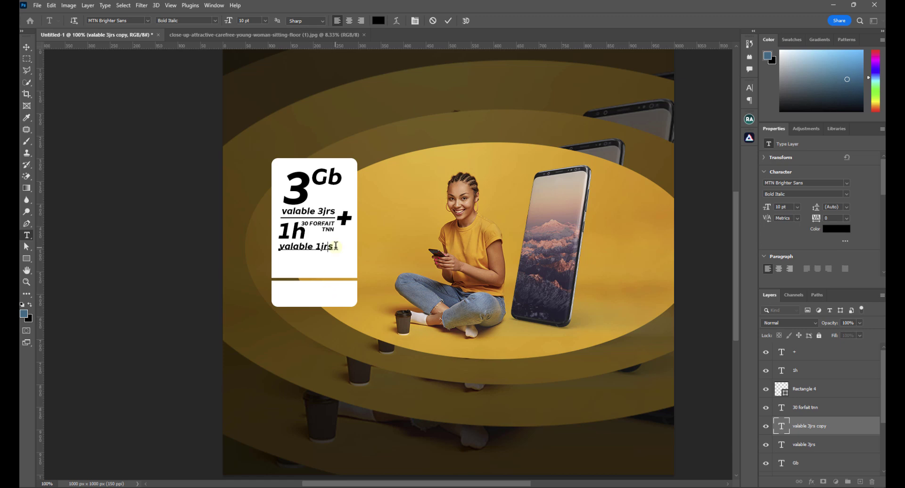
pyautogui.click(26, 47)
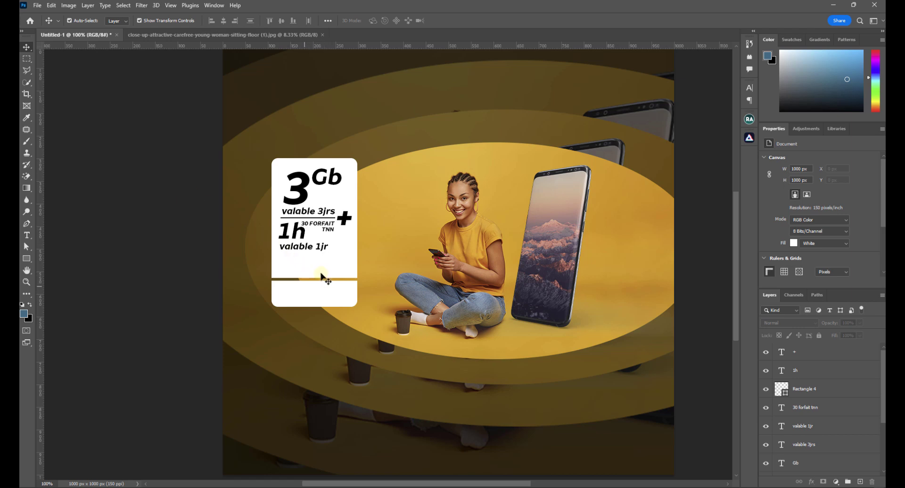
# Reduce the height of the card's upper white rectangle to 230 px, independently of its width
pyautogui.click(316, 272)
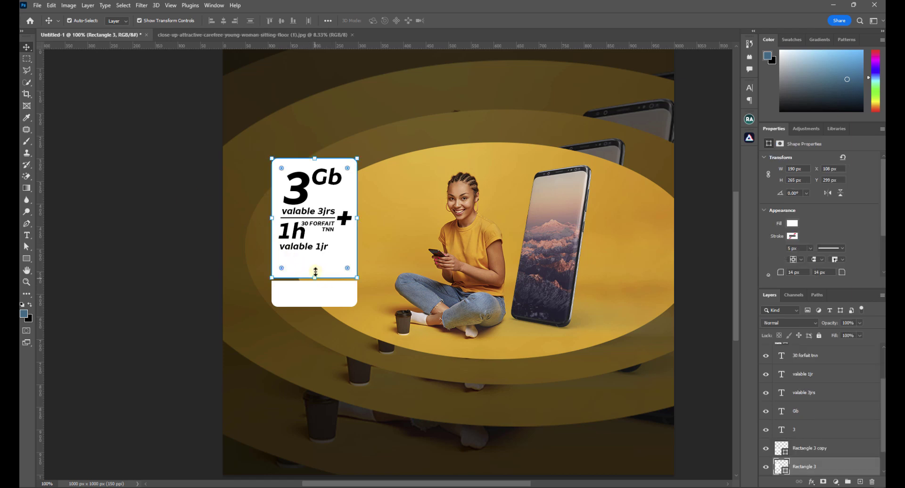
pyautogui.click(802, 180)
pyautogui.click(769, 175)
pyautogui.write('260')
pyautogui.press('Return')
pyautogui.click(804, 180)
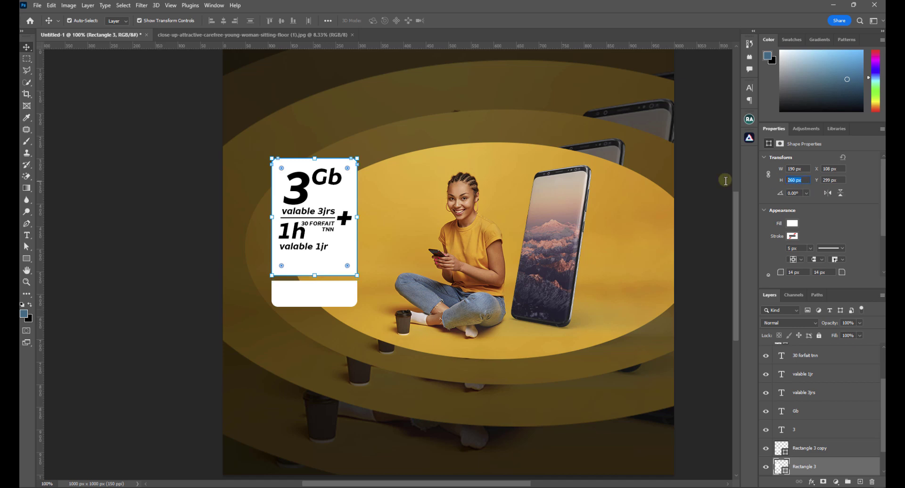
pyautogui.write('240')
pyautogui.press('Return')
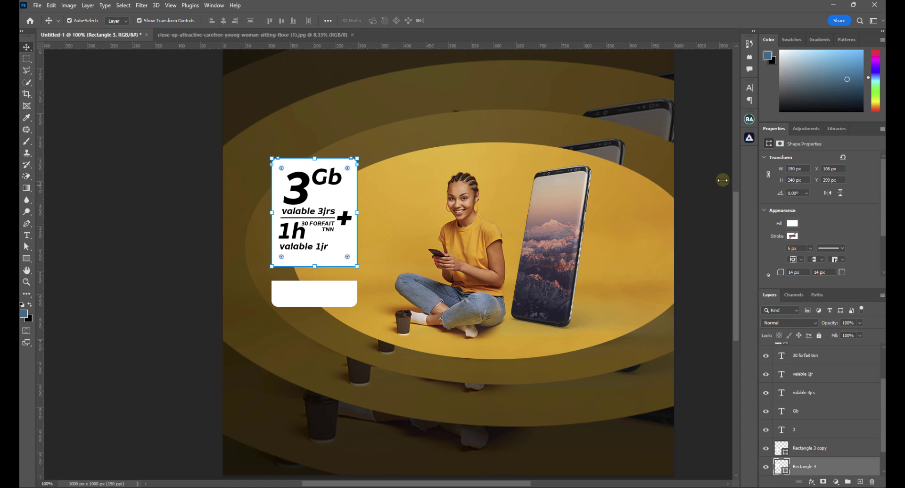
pyautogui.click(802, 180)
pyautogui.write('230')
pyautogui.press('Return')
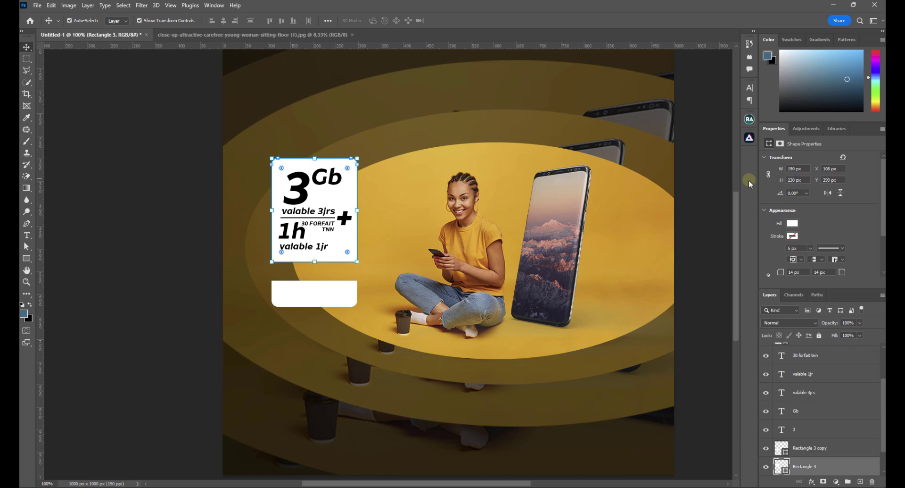
# Move the lower white rectangle up beneath the upper one, leaving only a thin gap between them, and deselect it
pyautogui.click(177, 202)
pyautogui.moveTo(324, 295); pyautogui.dragTo(324, 280)
pyautogui.press('Up')
pyautogui.press('Up')
pyautogui.press('Up')
pyautogui.press('Up')
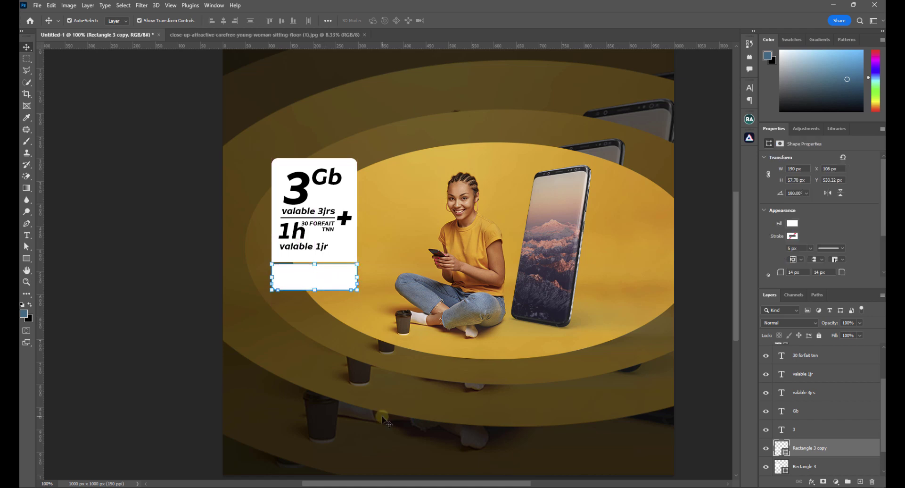
pyautogui.click(187, 314)
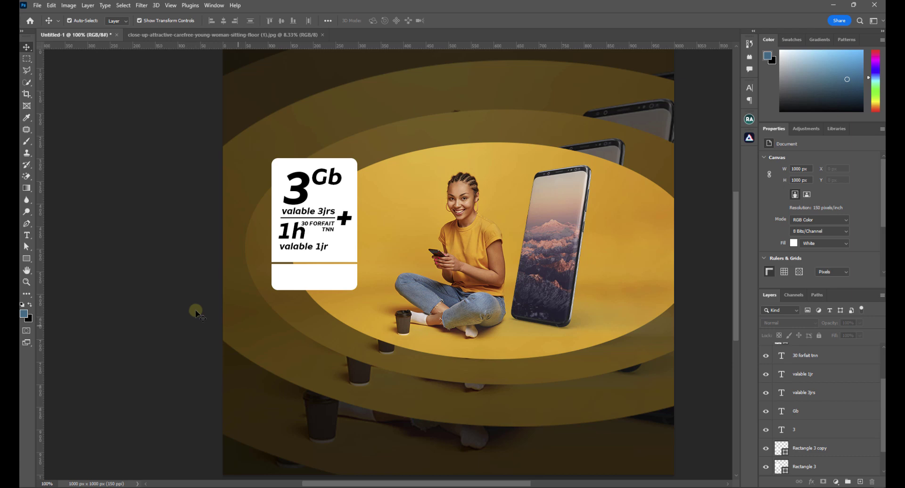
# Add the text "800", enlarge it to 18 pt and place it at the left of the card's lower white rectangle
pyautogui.scroll(2, 355, 298)
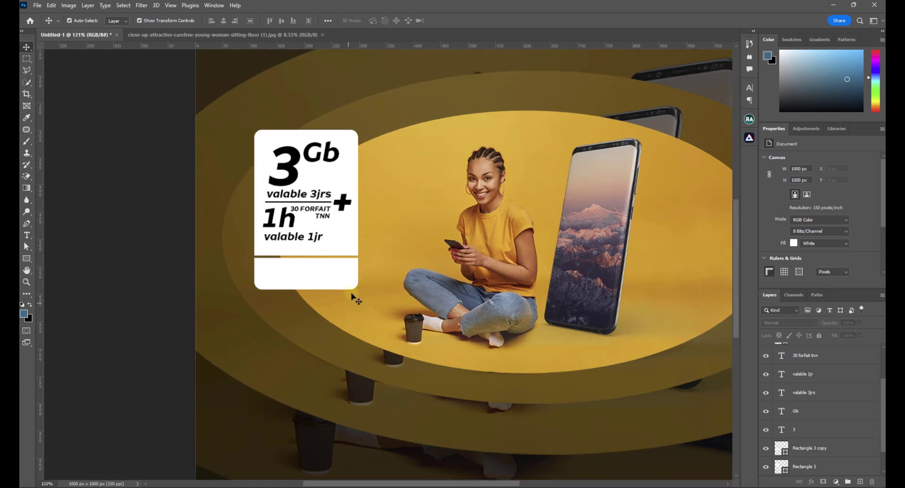
pyautogui.click(27, 234)
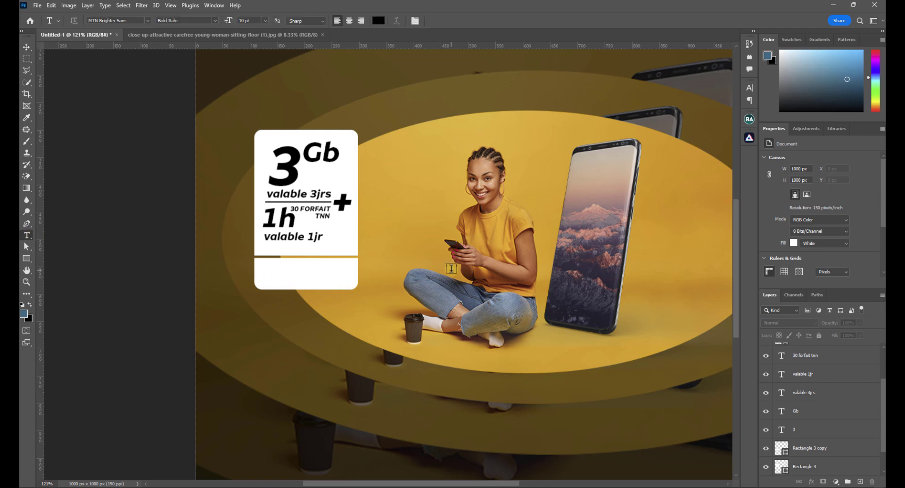
pyautogui.click(452, 268)
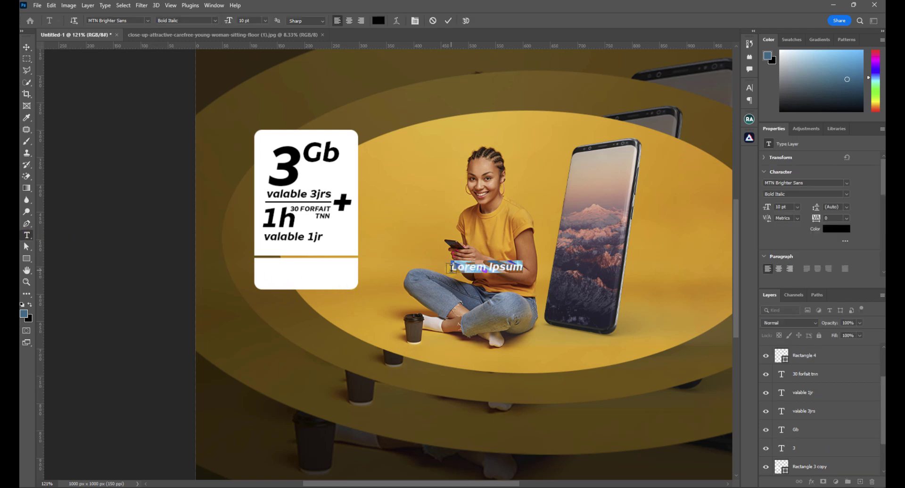
pyautogui.write('800')
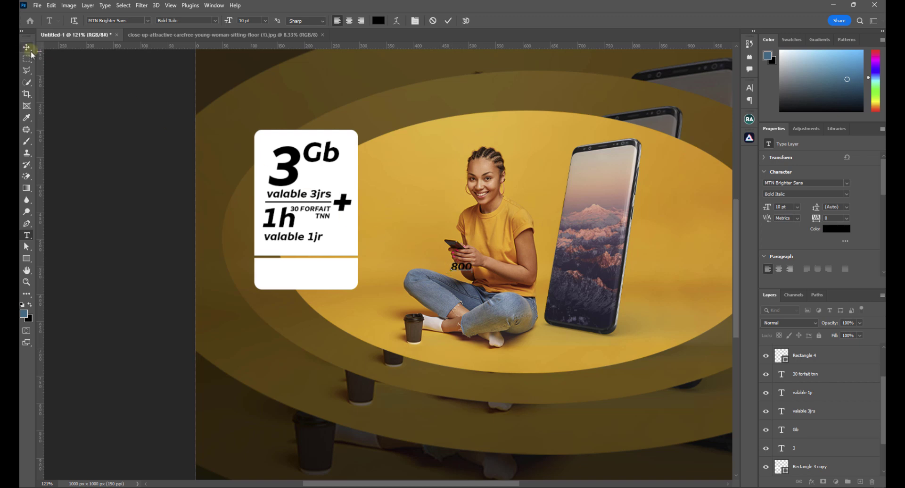
pyautogui.click(26, 46)
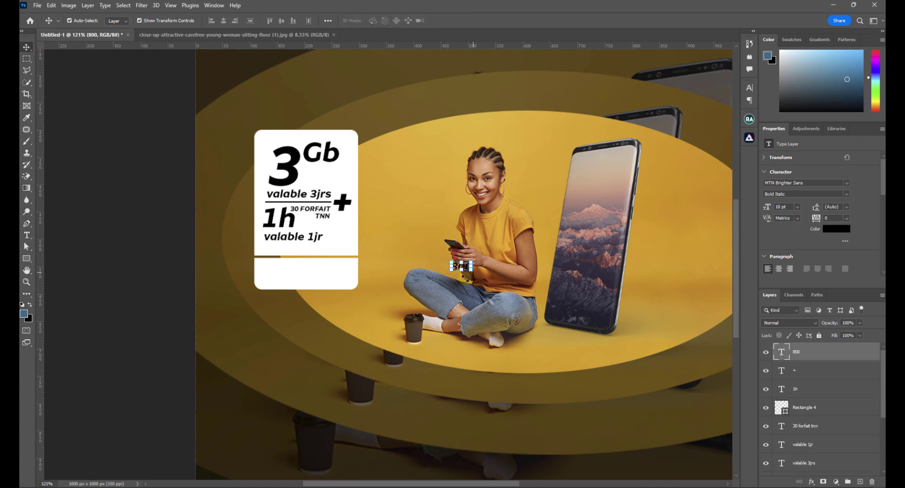
pyautogui.moveTo(767, 207); pyautogui.dragTo(770, 206)
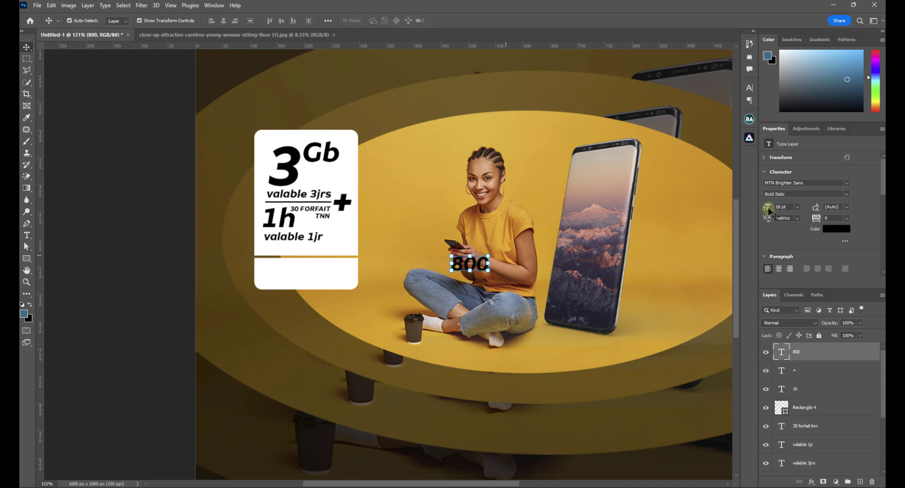
pyautogui.moveTo(475, 265); pyautogui.dragTo(288, 275)
# Change the "800" price text in the lower rectangle to "830"
pyautogui.doubleClick(288, 274)
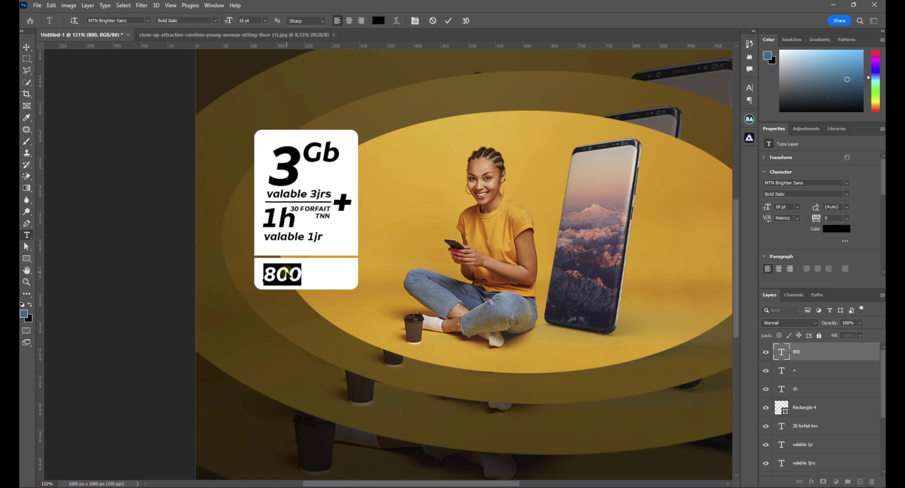
pyautogui.press('Right')
pyautogui.press('BackSpace')
pyautogui.press('BackSpace')
pyautogui.write('30')
pyautogui.click(26, 47)
# Enlarge the "830" text to 25 pt, adjust its position slightly within the lower rectangle and deselect it
pyautogui.click(781, 206)
pyautogui.write('20')
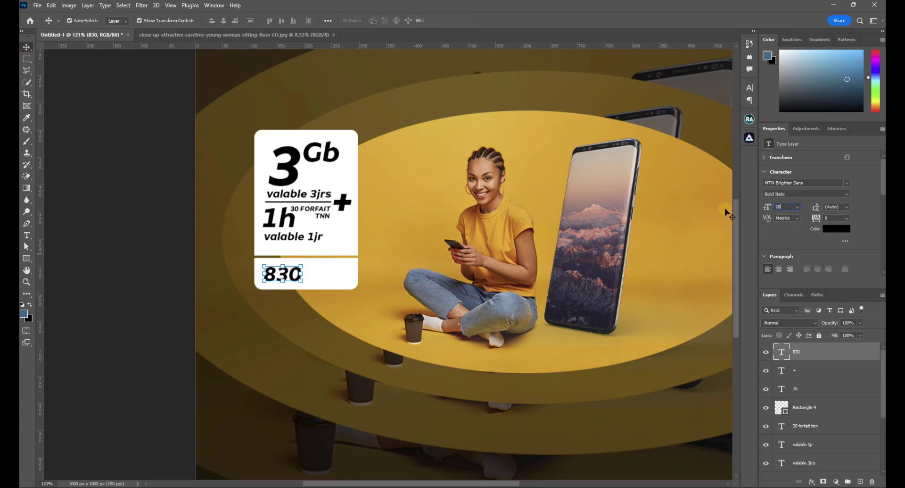
pyautogui.press('Return')
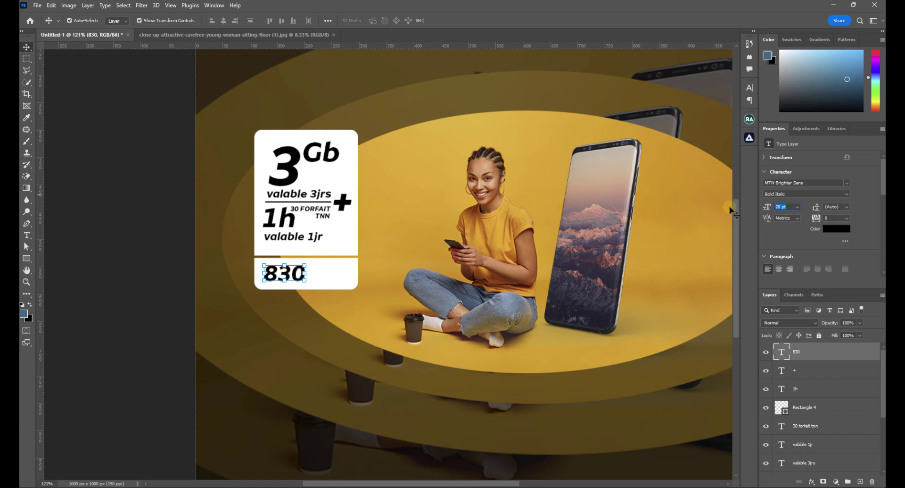
pyautogui.write('25')
pyautogui.press('Return')
pyautogui.click(122, 256)
pyautogui.moveTo(295, 278); pyautogui.dragTo(296, 281)
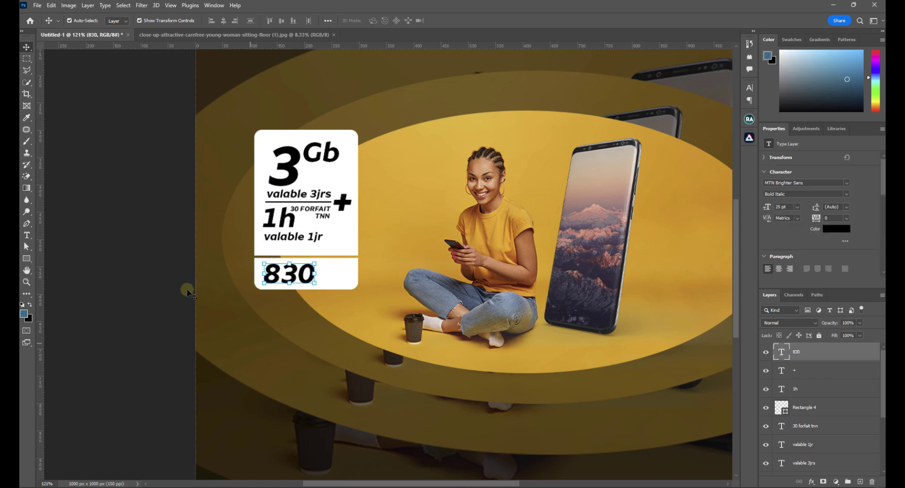
pyautogui.click(143, 295)
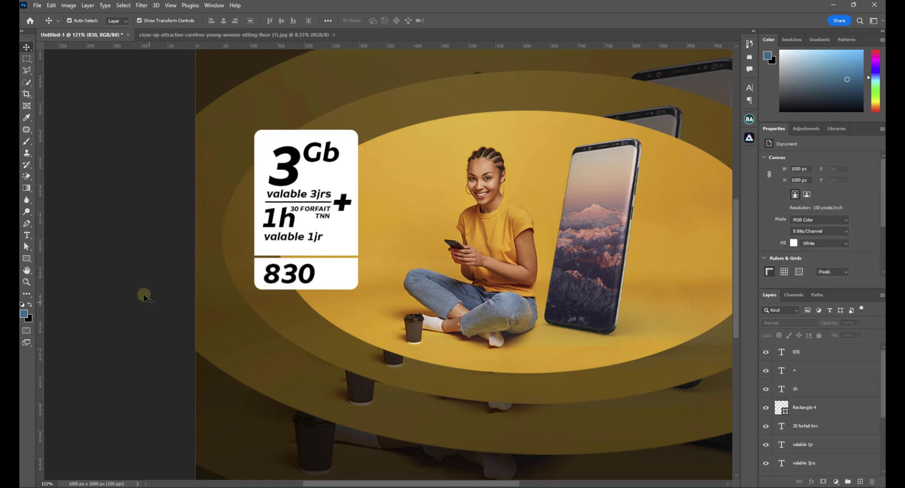
# Add the text "FCFA" and move it into the lower rectangle beside "830"
pyautogui.click(27, 236)
pyautogui.click(432, 311)
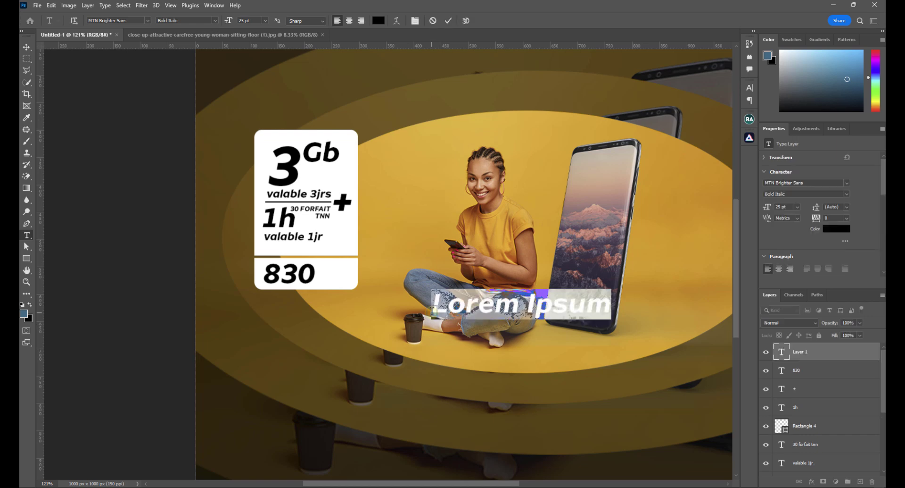
pyautogui.write('F')
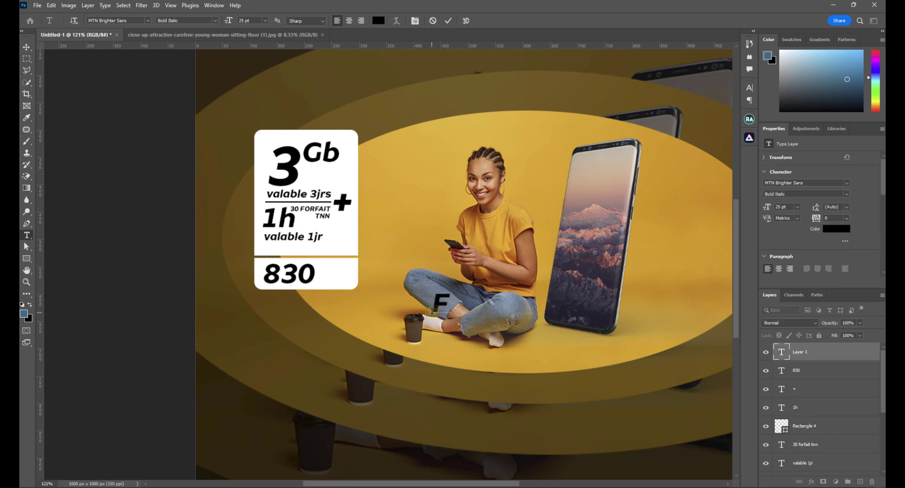
pyautogui.write('CFA')
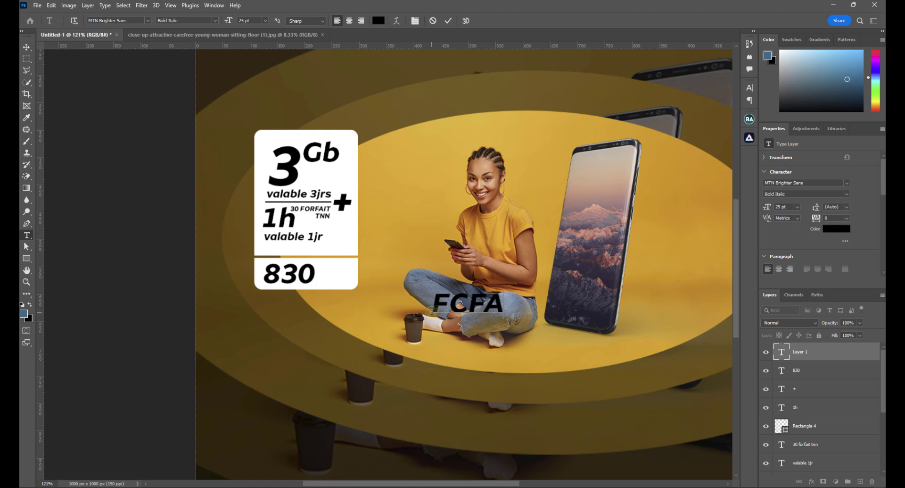
pyautogui.click(27, 48)
pyautogui.moveTo(477, 303); pyautogui.dragTo(362, 270)
# Reduce the "FCFA" text to 10 pt and raise it like a superscript at the upper right of "830"
pyautogui.click(764, 210)
pyautogui.write('10')
pyautogui.press('Return')
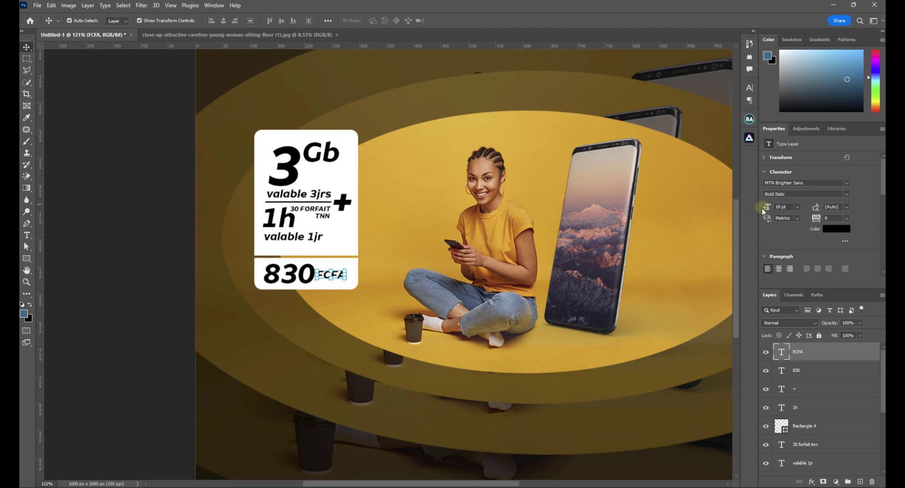
pyautogui.click(141, 257)
pyautogui.moveTo(338, 277); pyautogui.dragTo(340, 268)
pyautogui.click(85, 289)
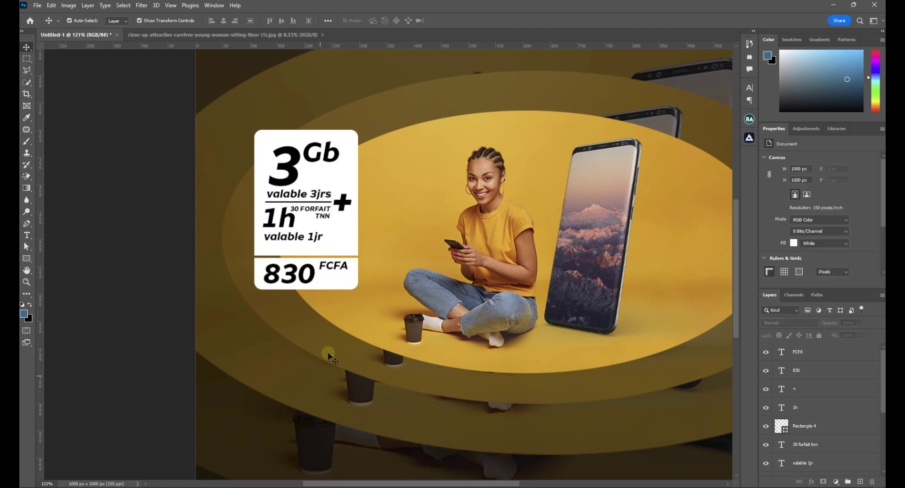
# Change the fill of the lower rectangle behind "830 FCFA" to the golden yellow #dd9008 sampled from the photo background
pyautogui.scroll(-5, 338, 358)
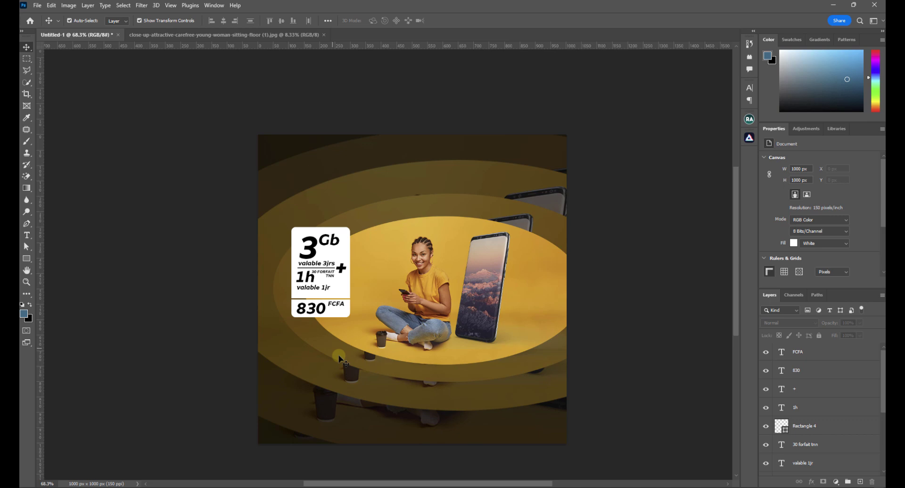
pyautogui.scroll(5, 338, 358)
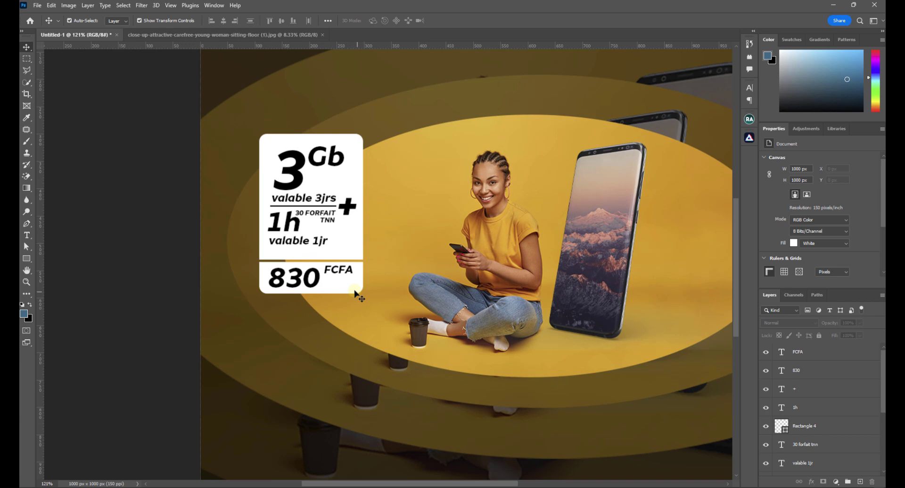
pyautogui.click(357, 295)
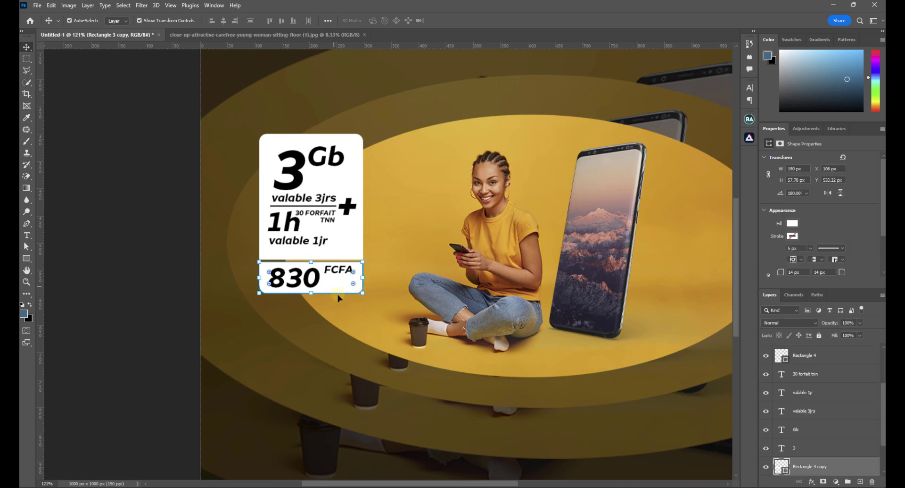
pyautogui.click(795, 225)
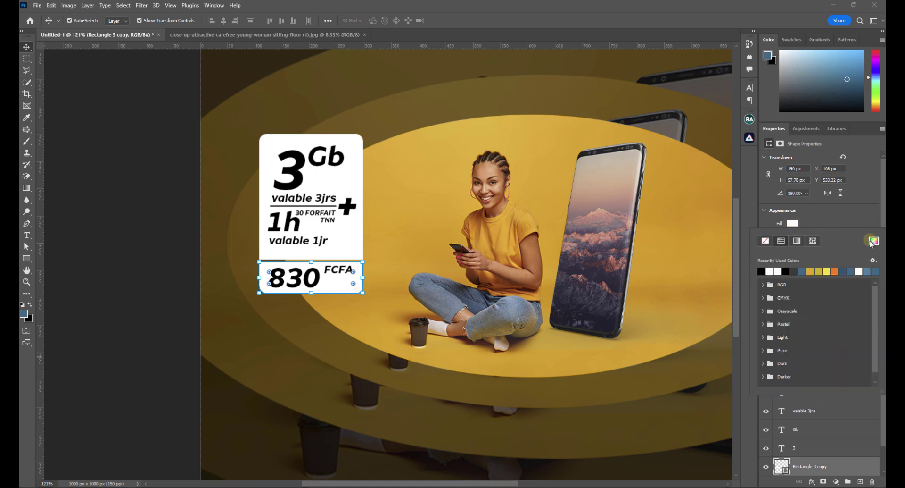
pyautogui.click(863, 221)
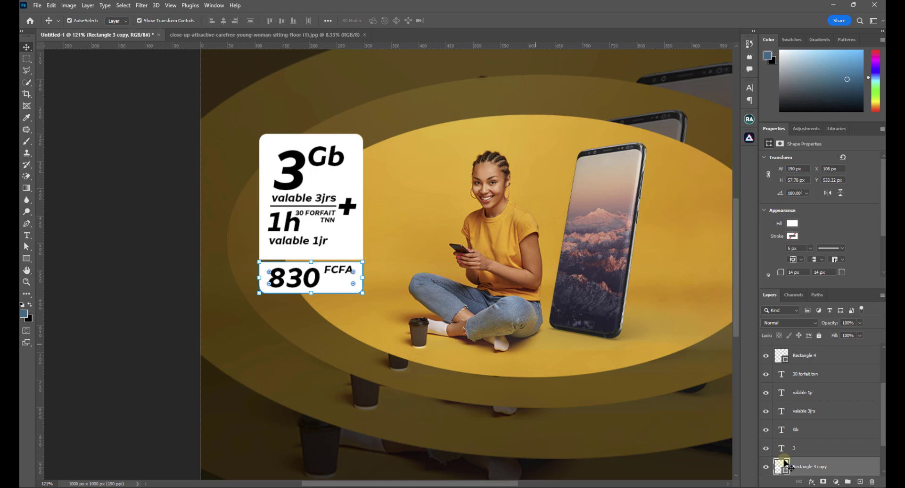
pyautogui.scroll(-3, 782, 468)
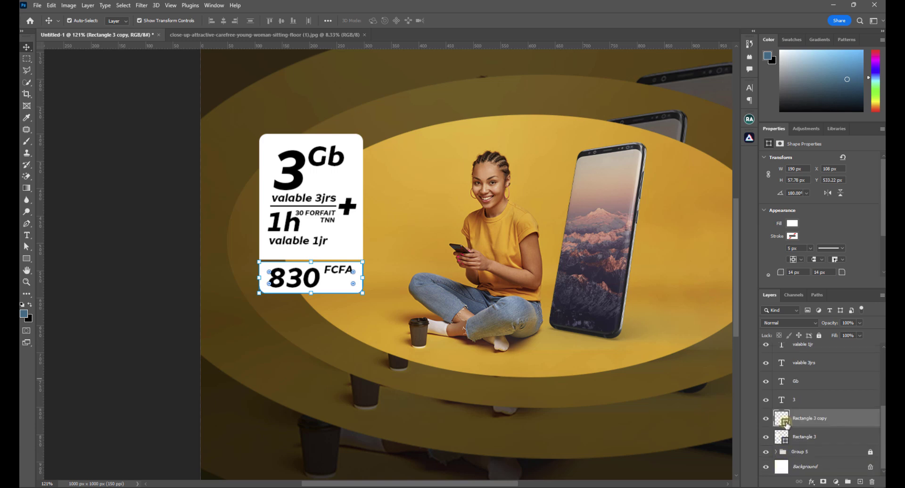
pyautogui.doubleClick(782, 418)
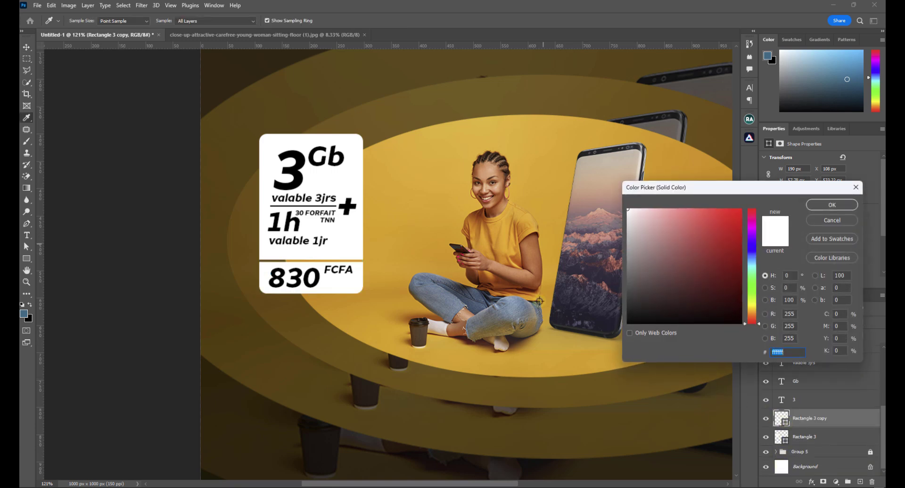
pyautogui.click(411, 237)
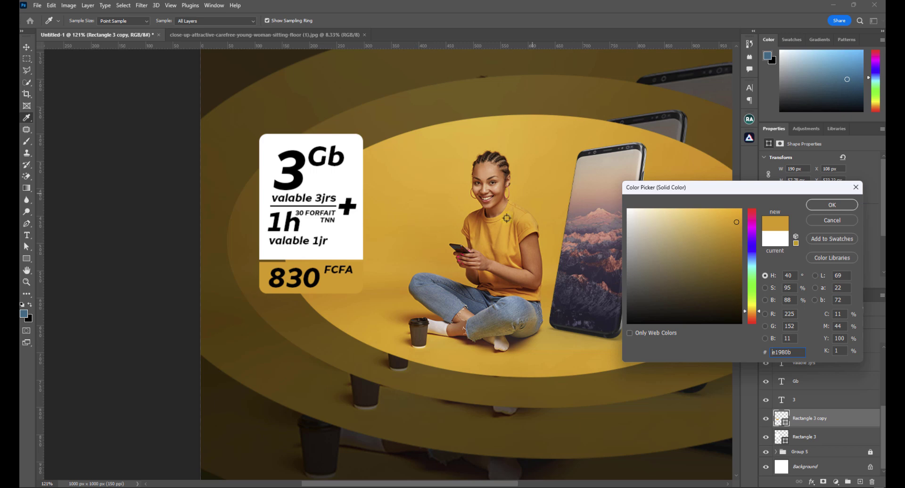
pyautogui.click(520, 214)
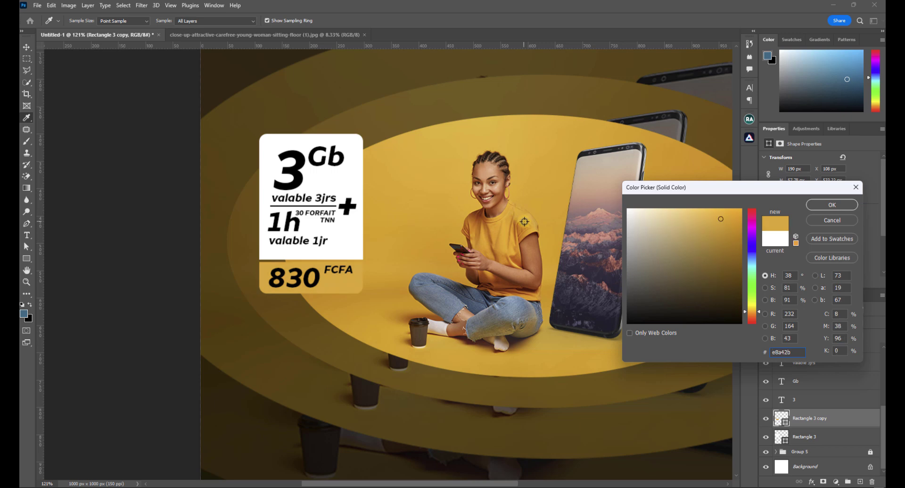
pyautogui.click(686, 159)
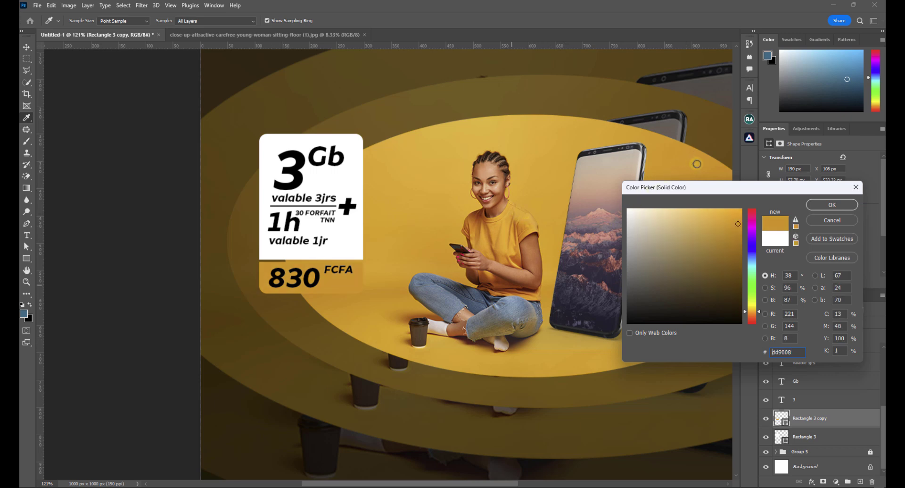
pyautogui.click(820, 208)
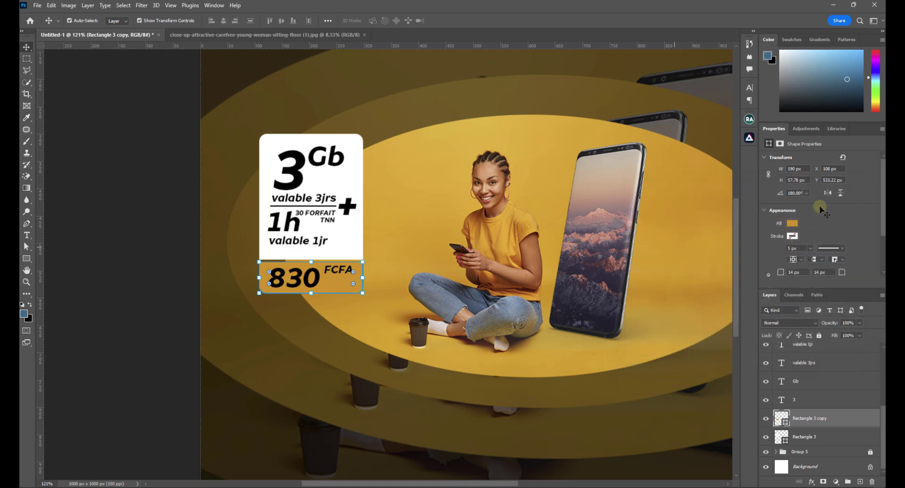
# Recolour the "+" text with #dd9008 sampled from the lower price rectangle
pyautogui.click(352, 210)
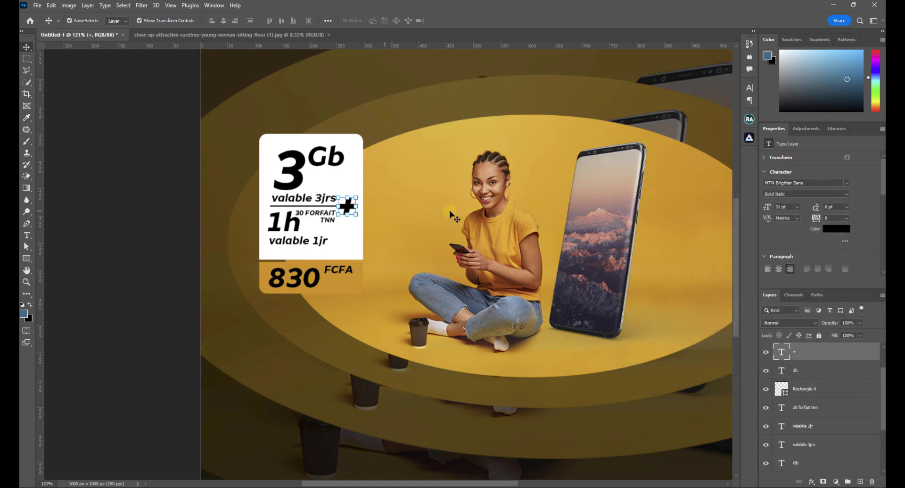
pyautogui.click(840, 231)
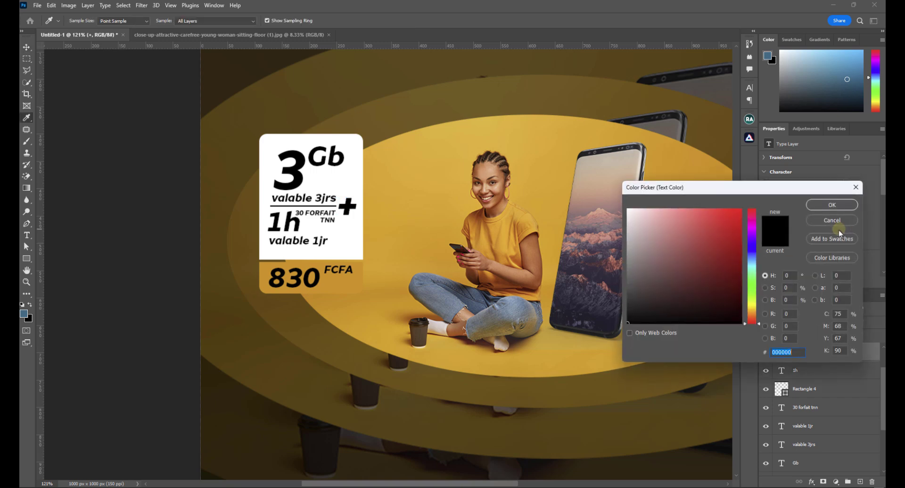
pyautogui.click(336, 282)
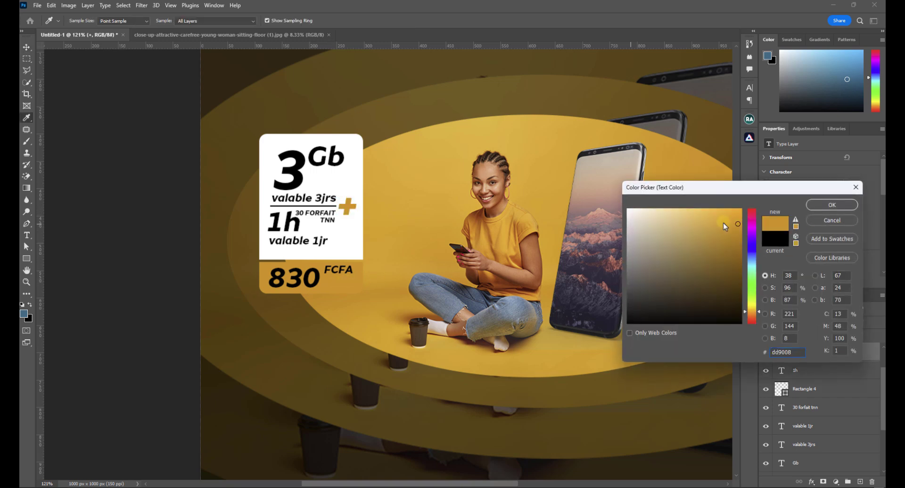
pyautogui.click(823, 206)
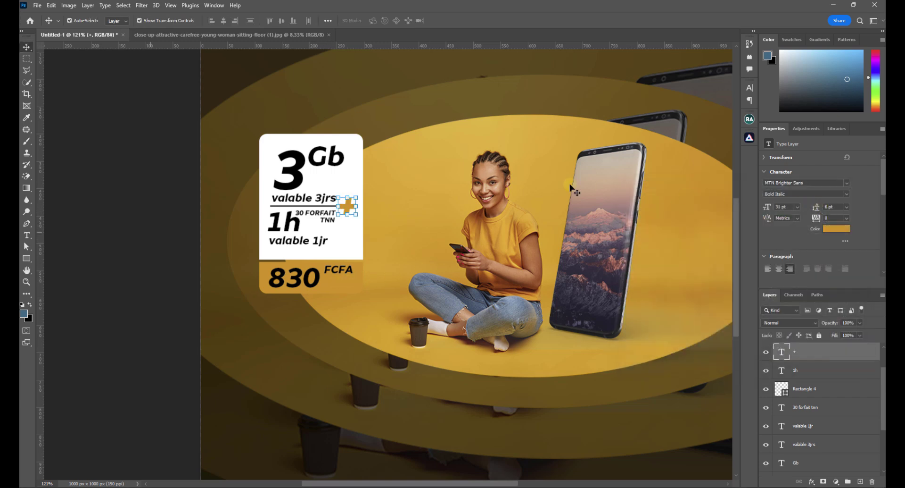
# Set the font style of the "Gb" text to ExtraBold Italic
pyautogui.click(324, 164)
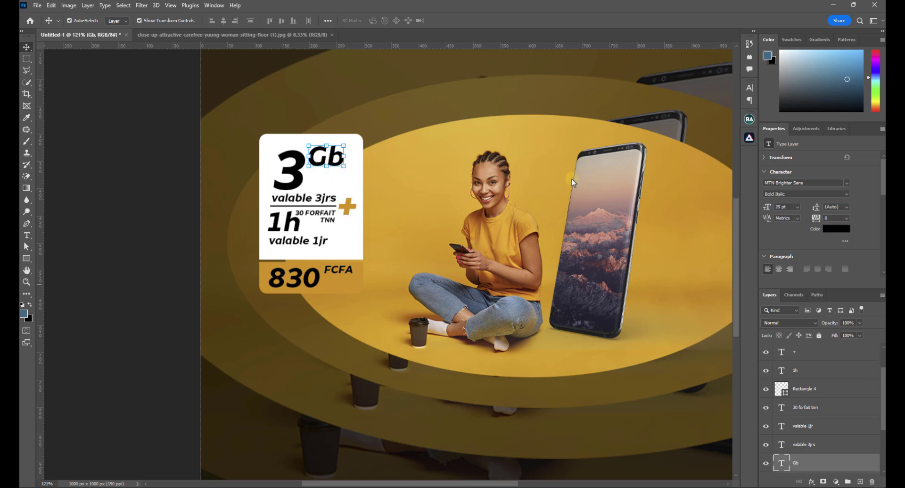
pyautogui.click(847, 194)
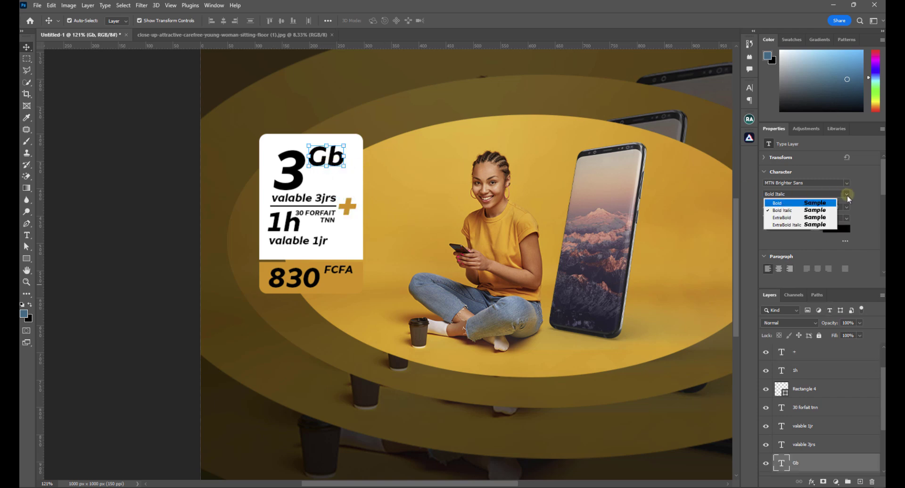
pyautogui.click(818, 217)
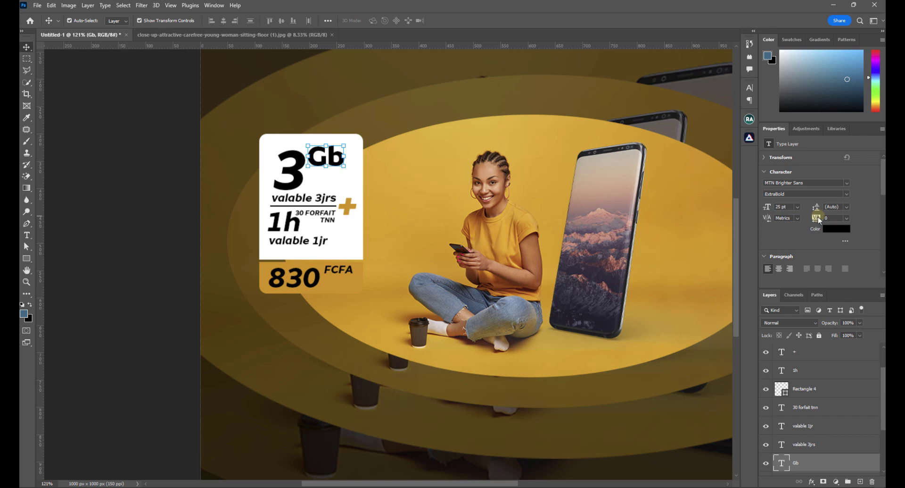
pyautogui.click(848, 195)
pyautogui.click(819, 226)
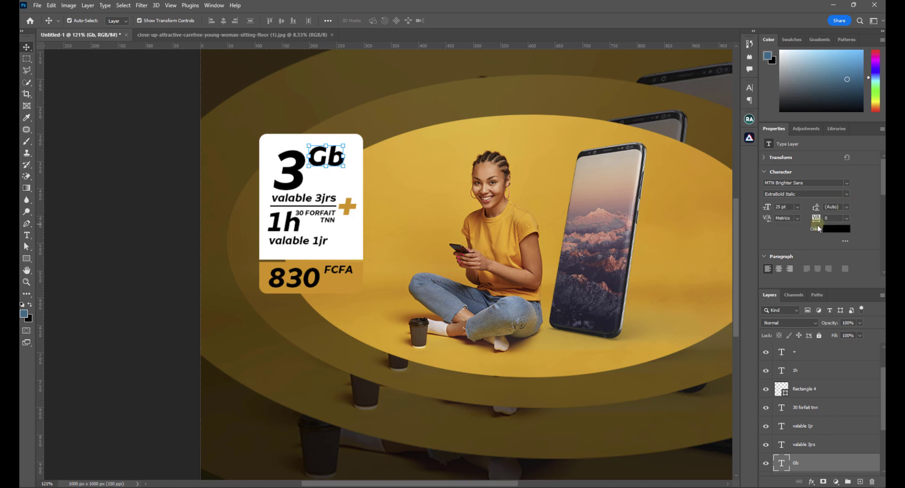
# Enlarge the "Gb" text to 35 pt, lower it slightly to sit closer to the "3", and deselect it
pyautogui.scroll(5, 792, 206)
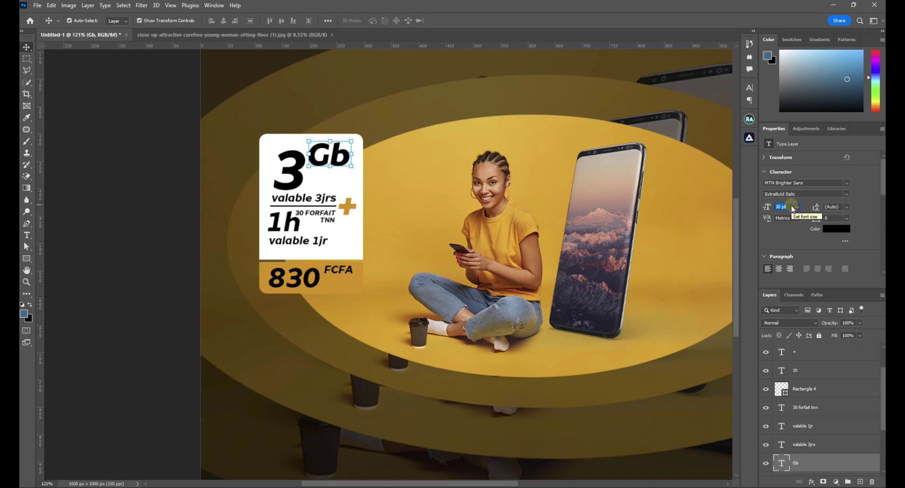
pyautogui.click(152, 154)
pyautogui.moveTo(332, 160); pyautogui.dragTo(333, 172)
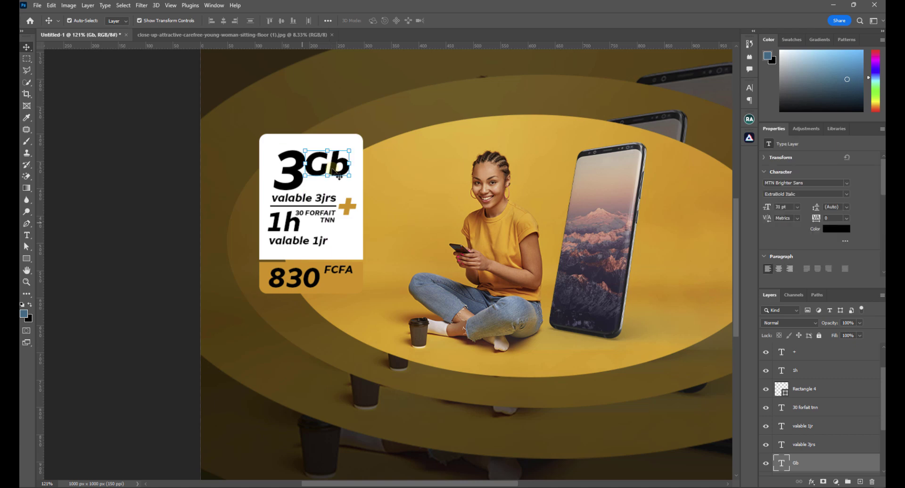
pyautogui.press('Up')
pyautogui.press('Up')
pyautogui.press('Up')
pyautogui.press('Up')
pyautogui.click(183, 177)
pyautogui.click(329, 169)
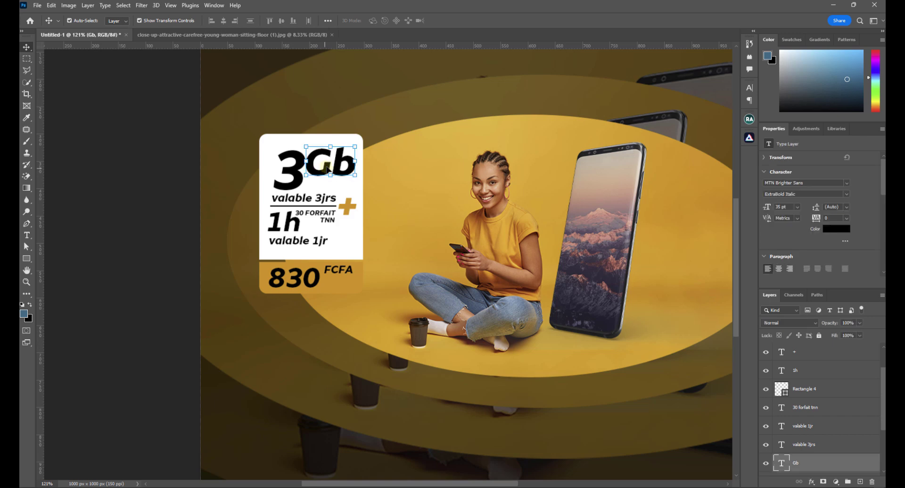
pyautogui.click(141, 231)
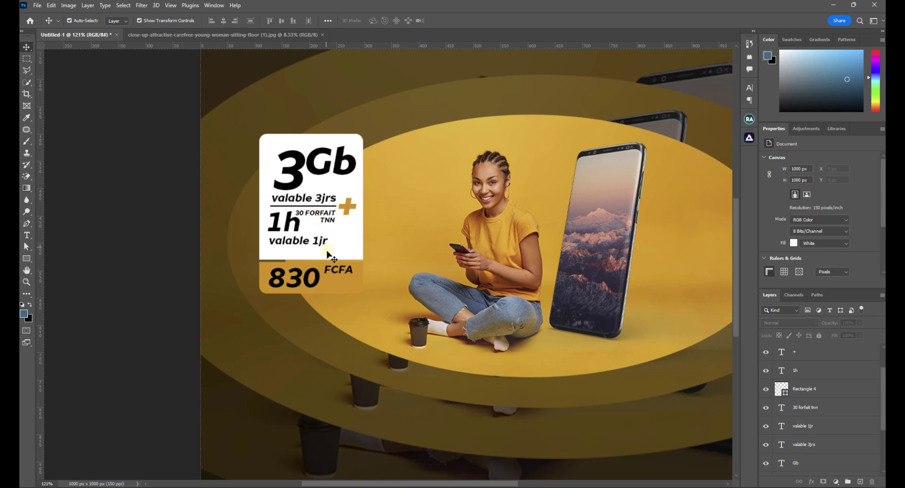
# Group all the offer card layers from "FCFA" through "Rectangle 3" and expand the new group to show its layers
pyautogui.scroll(-6, 423, 340)
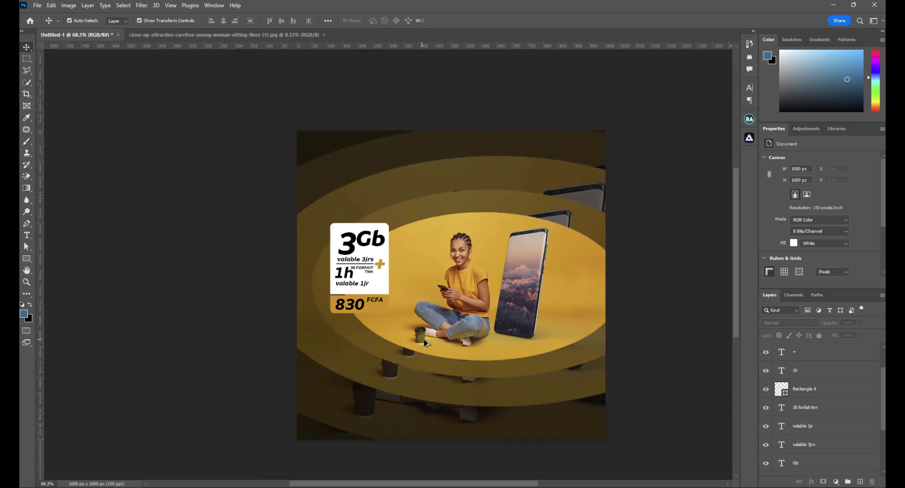
pyautogui.moveTo(428, 340); pyautogui.dragTo(374, 305)
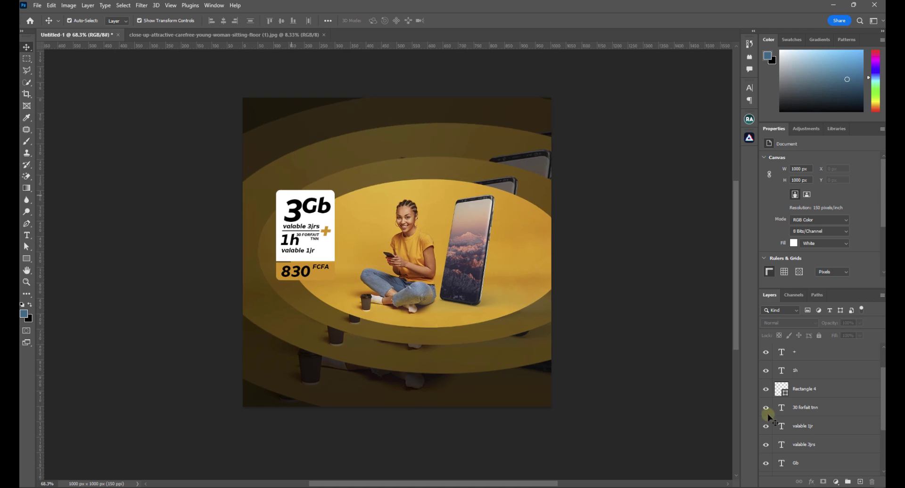
pyautogui.scroll(2, 844, 434)
pyautogui.click(806, 353)
pyautogui.moveTo(884, 371); pyautogui.dragTo(884, 426)
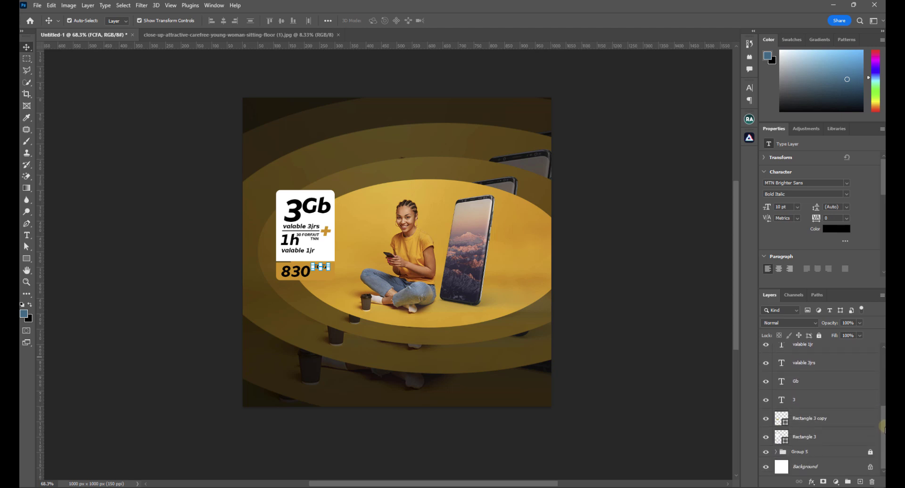
pyautogui.keyDown('shift'); pyautogui.click(807, 441); pyautogui.keyUp('shift')
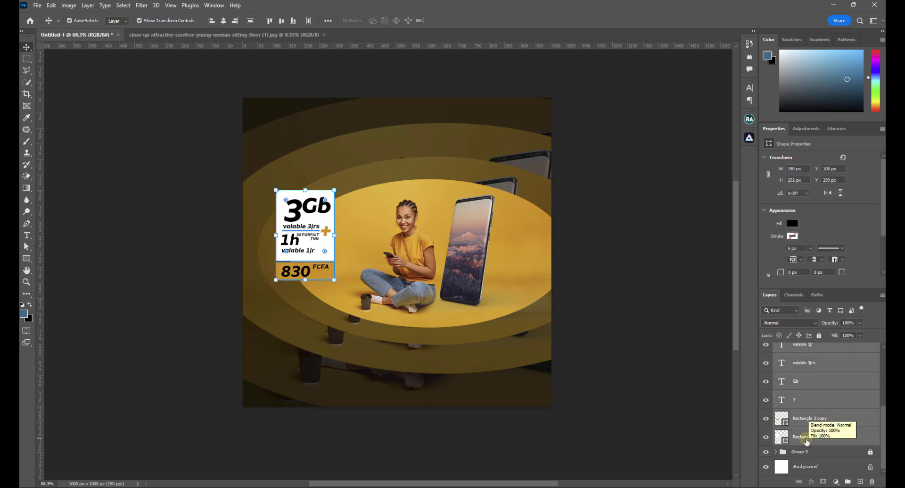
pyautogui.hotkey('ctrl', 'g')
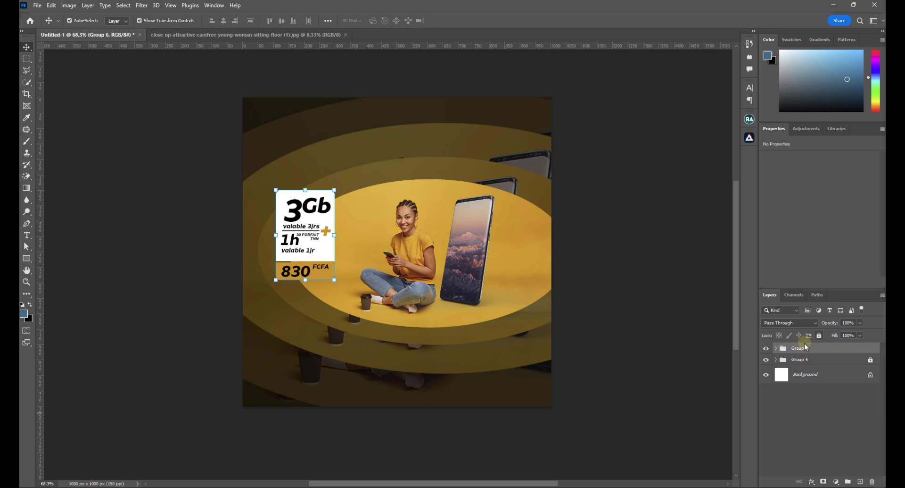
pyautogui.click(802, 428)
pyautogui.click(776, 351)
pyautogui.scroll(-5, 820, 386)
pyautogui.click(832, 436)
pyautogui.click(616, 416)
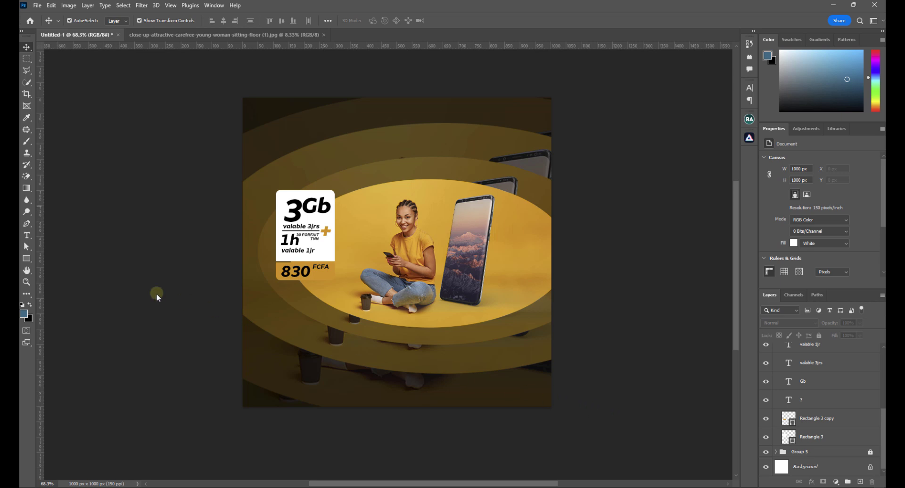
# Draw a blue rectangle about 29 px high just below the price box and set its width to 190 px
pyautogui.click(28, 260)
pyautogui.click(50, 259)
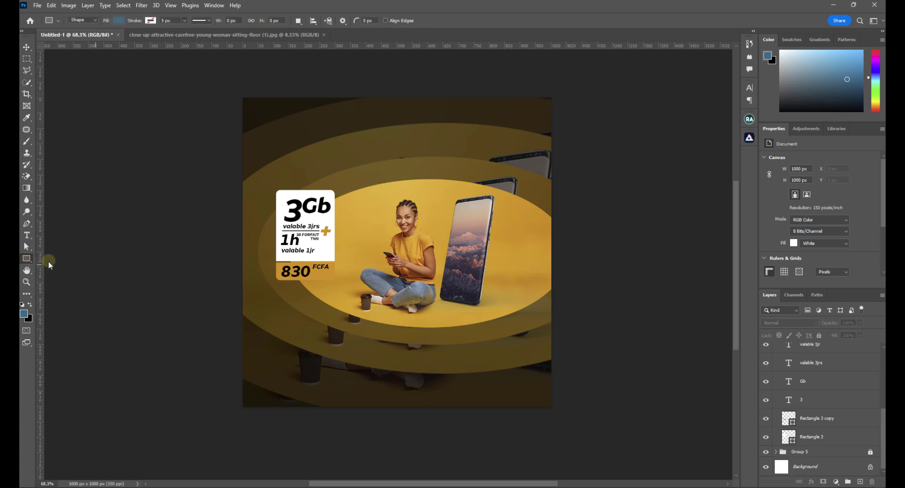
pyautogui.moveTo(277, 283); pyautogui.dragTo(334, 292)
pyautogui.click(796, 169)
pyautogui.write('0')
pyautogui.press('Return')
# Try heights of 50 px and 30 px for the new blue rectangle, settle on 40 px and deselect it
pyautogui.click(801, 182)
pyautogui.write('50')
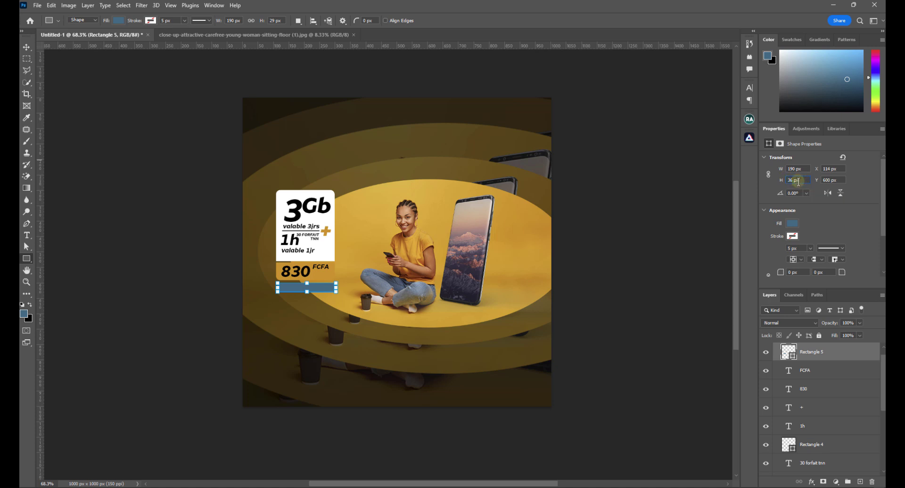
pyautogui.press('Return')
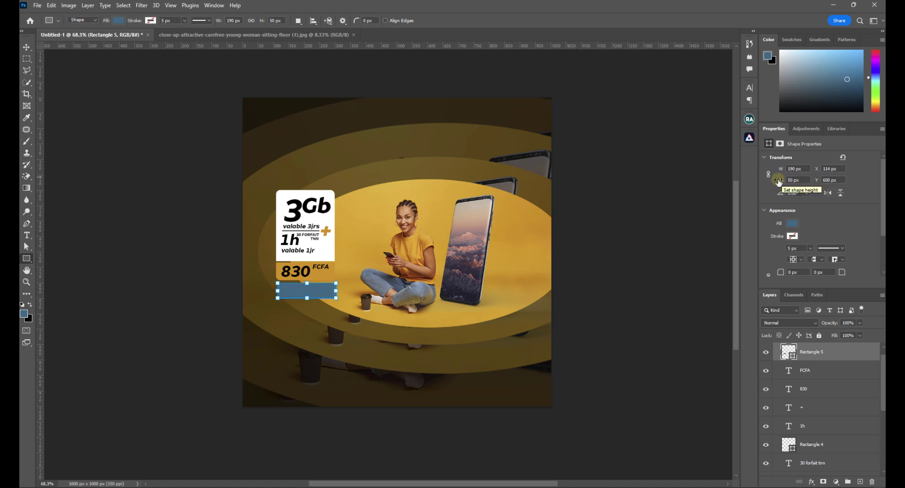
pyautogui.press('BackSpace')
pyautogui.write('30')
pyautogui.press('Return')
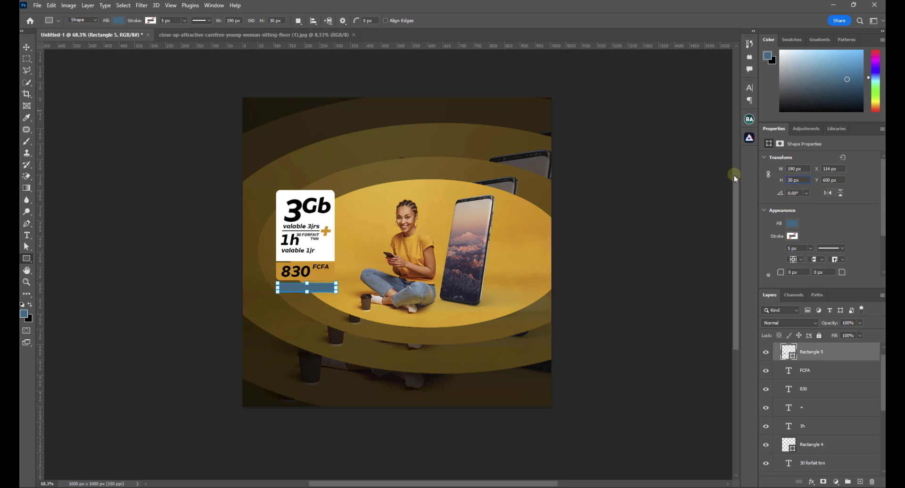
pyautogui.write('40')
pyautogui.press('Return')
pyautogui.click(27, 47)
pyautogui.click(112, 145)
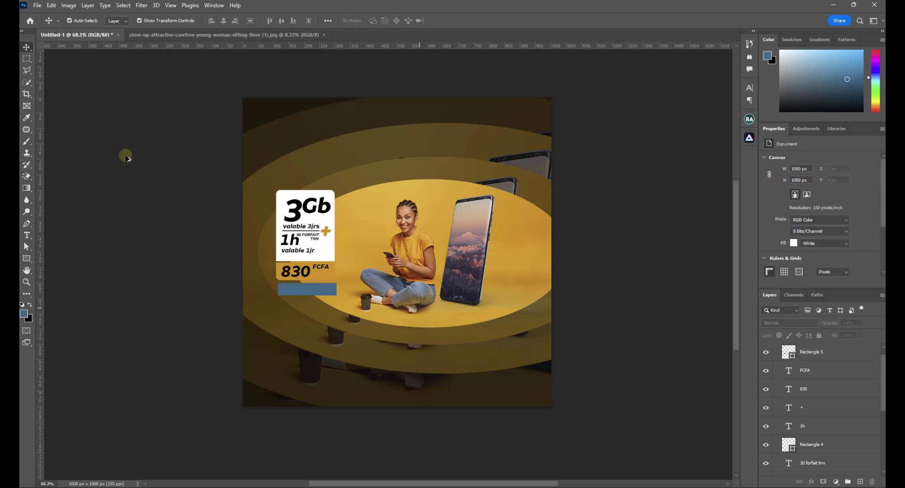
# Round all corners of the blue rectangle below the price box to 10 px and deselect it
pyautogui.scroll(5, 297, 282)
pyautogui.click(316, 298)
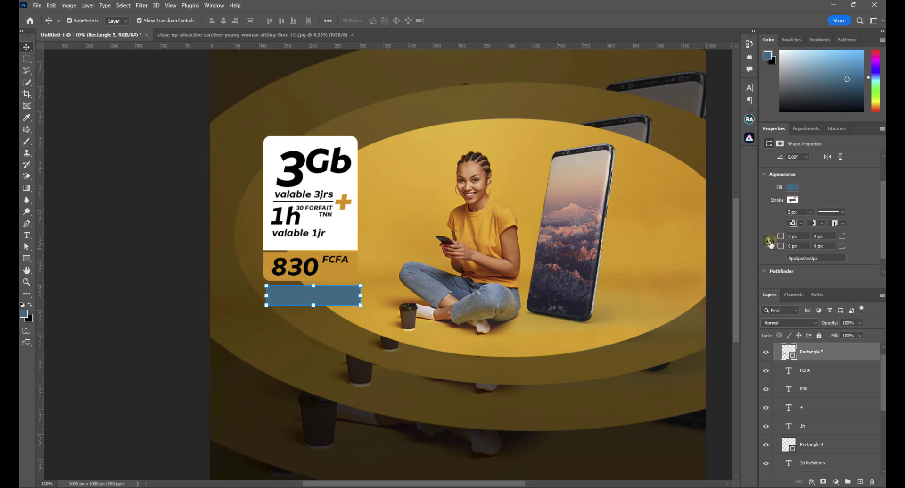
pyautogui.moveTo(800, 237); pyautogui.dragTo(761, 234)
pyautogui.write('10')
pyautogui.press('Return')
pyautogui.click(68, 68)
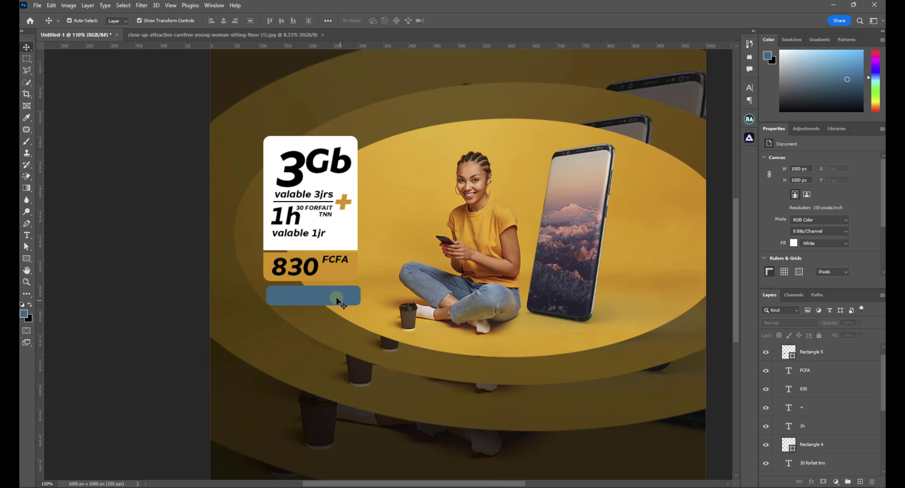
# Align the blue strip with the side edges of the offer card and nudge it up closer to the price box
pyautogui.moveTo(337, 301); pyautogui.dragTo(334, 301)
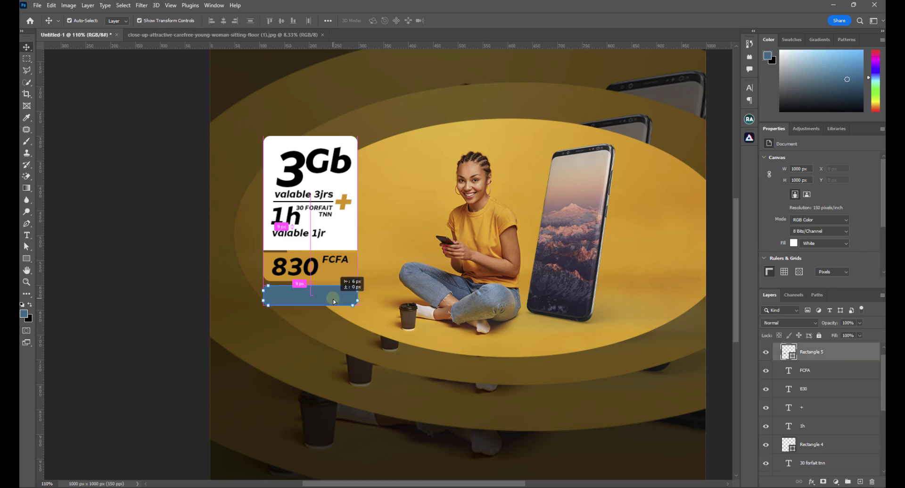
pyautogui.click(148, 273)
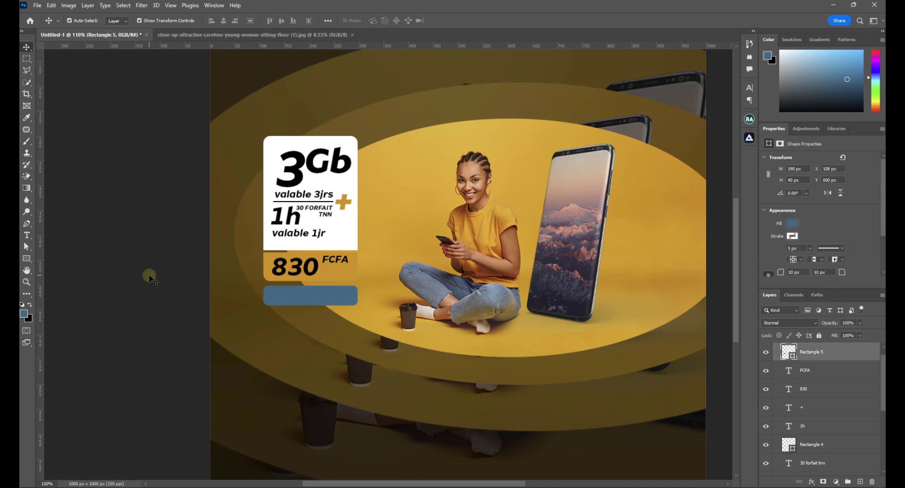
pyautogui.click(336, 293)
pyautogui.press('Up')
pyautogui.press('Up')
pyautogui.press('Up')
pyautogui.press('Up')
pyautogui.press('Up')
pyautogui.press('Up')
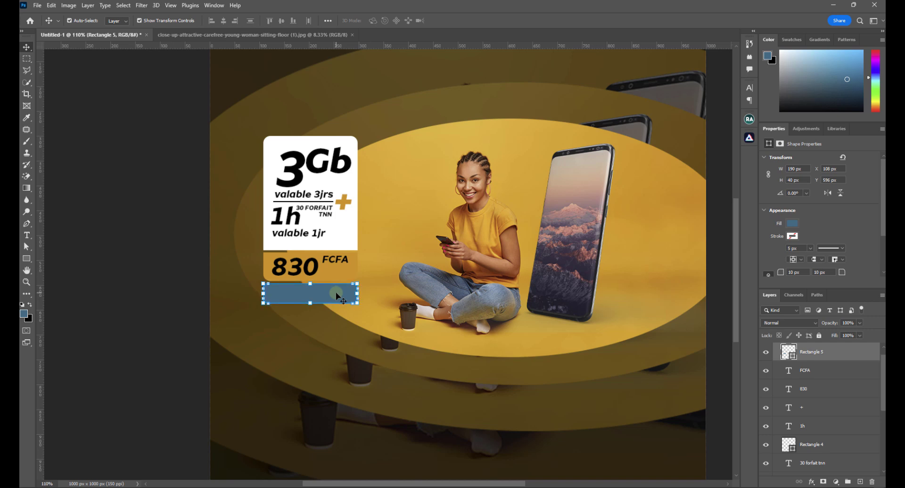
pyautogui.click(98, 224)
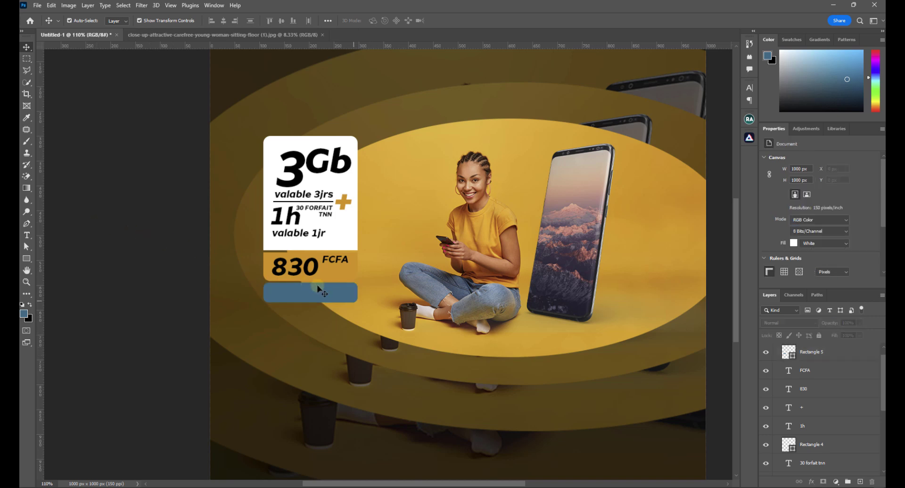
# Change the fill of the blue strip to white and deselect it
pyautogui.click(343, 294)
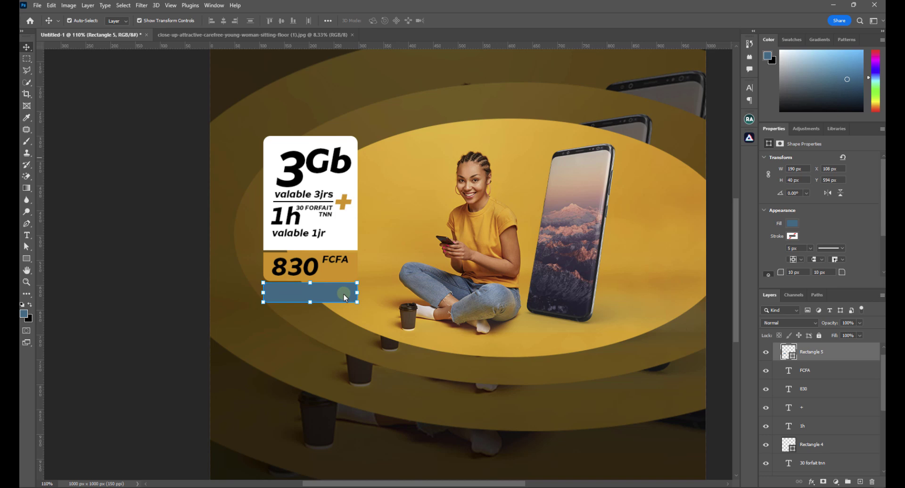
pyautogui.doubleClick(796, 357)
pyautogui.moveTo(662, 232); pyautogui.dragTo(572, 167)
pyautogui.click(831, 205)
pyautogui.click(146, 219)
# Add the text "*222*2*3#" and center it on the white strip below the price box
pyautogui.click(27, 235)
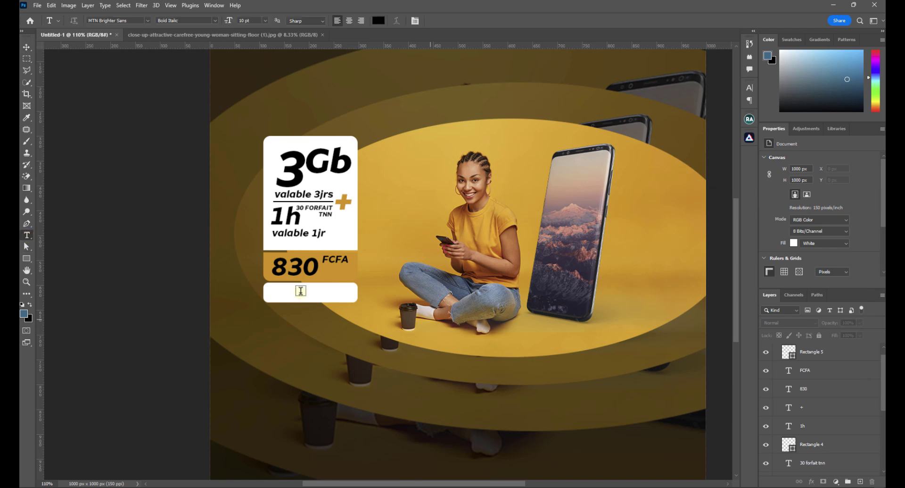
pyautogui.click(430, 317)
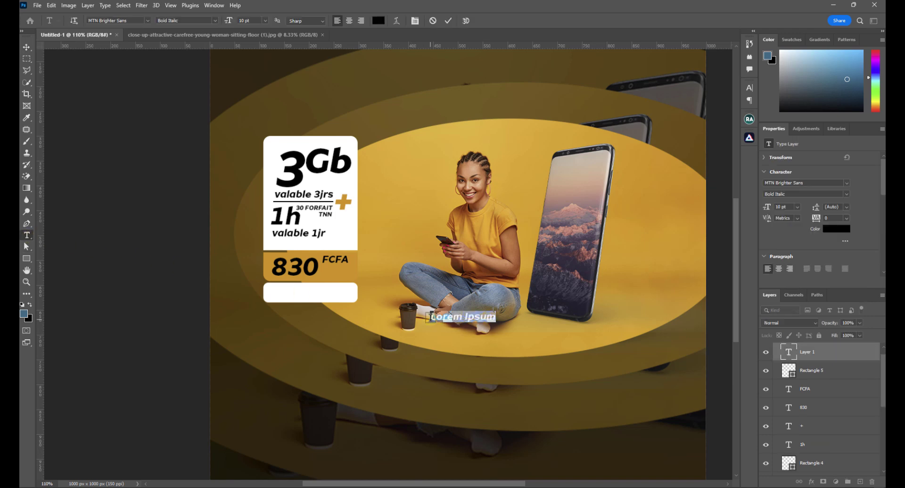
pyautogui.press('Delete')
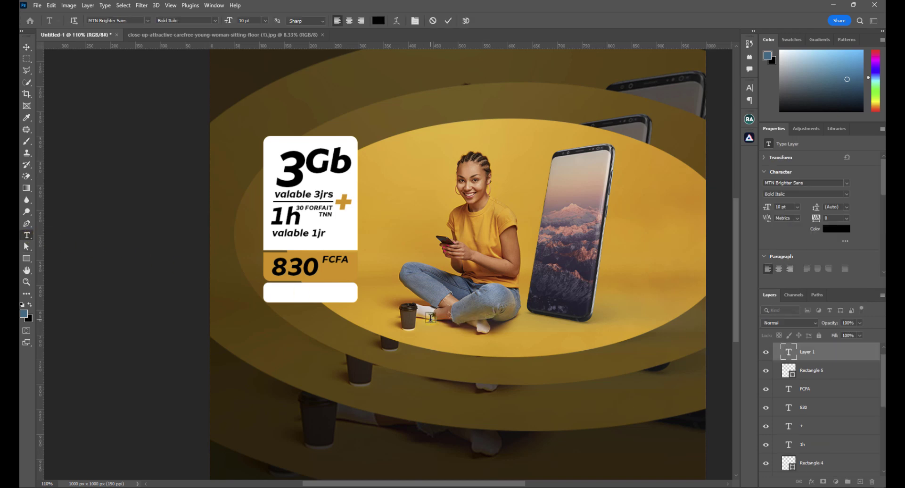
pyautogui.write('222*2*3#')
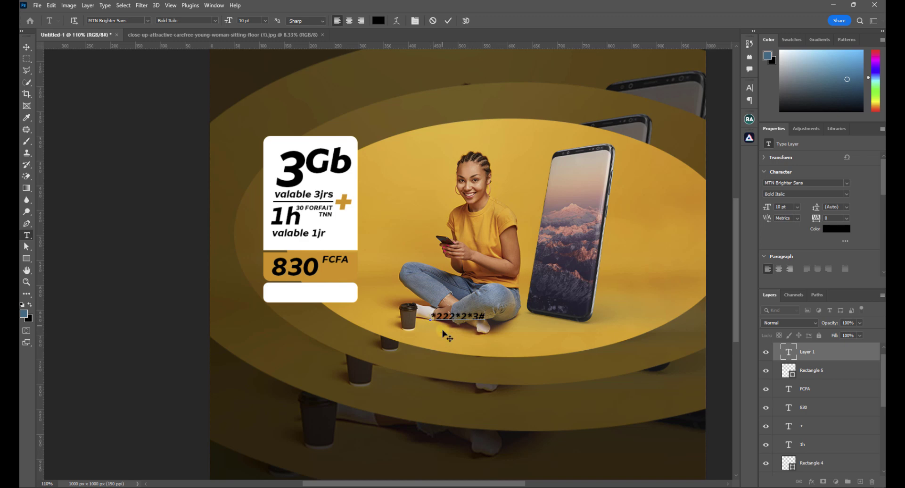
pyautogui.click(30, 47)
pyautogui.moveTo(460, 320); pyautogui.dragTo(312, 297)
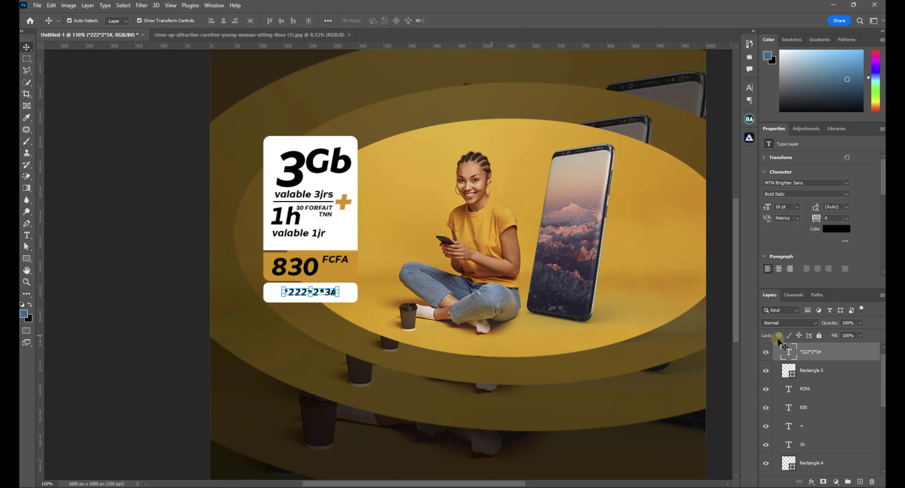
# Enlarge the "*222*2*3#" text to 13 pt, recenter it on the strip and set its style to ExtraBold Italic
pyautogui.click(784, 207)
pyautogui.press('Up')
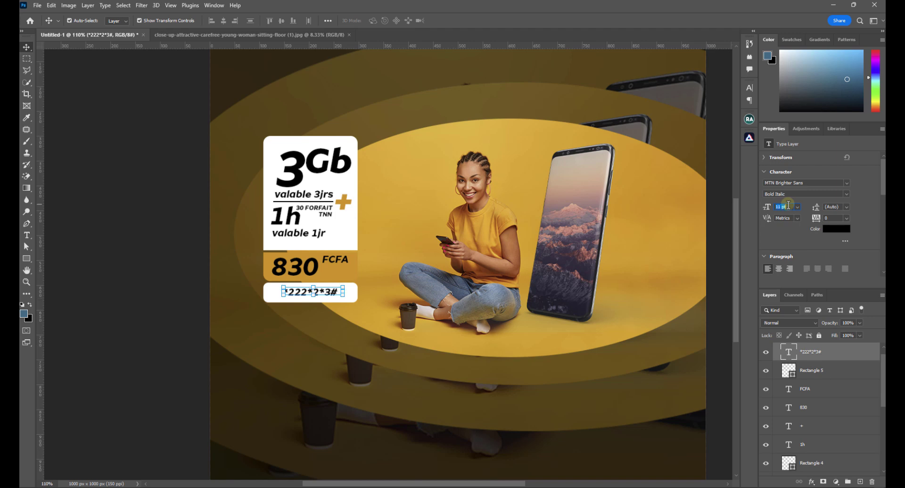
pyautogui.click(178, 216)
pyautogui.moveTo(330, 294); pyautogui.dragTo(321, 297)
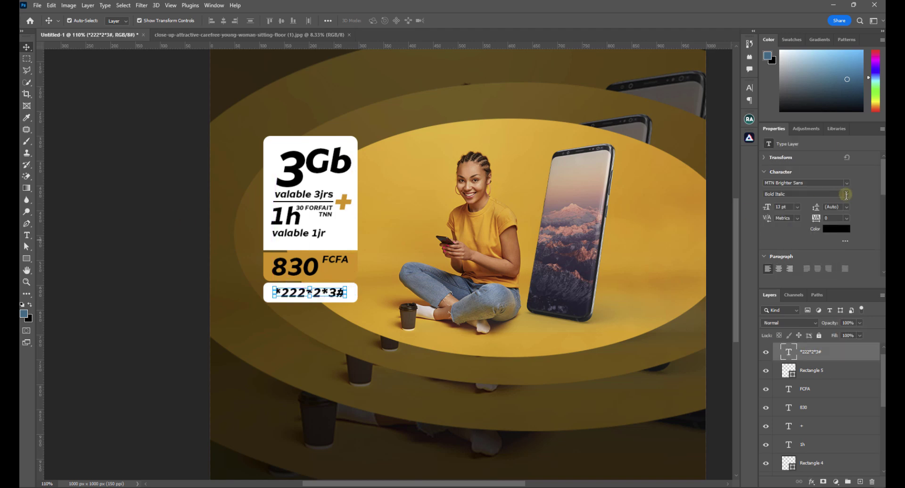
pyautogui.click(847, 194)
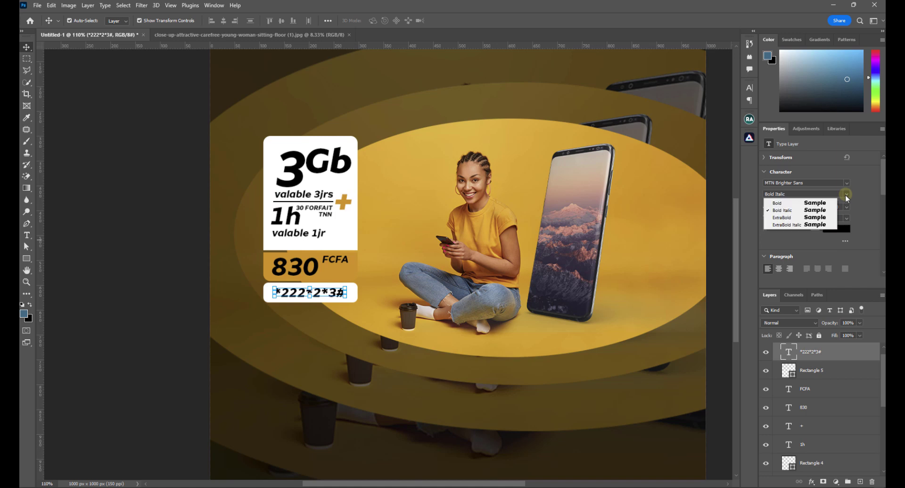
pyautogui.click(818, 225)
pyautogui.click(154, 278)
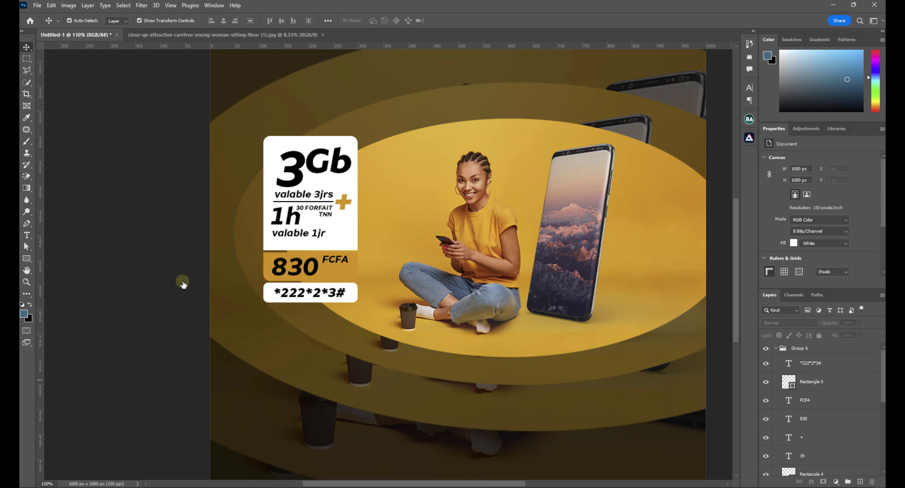
# Collapse the offer card group, check its contents by hiding and showing it, and deselect it
pyautogui.click(781, 350)
pyautogui.click(776, 348)
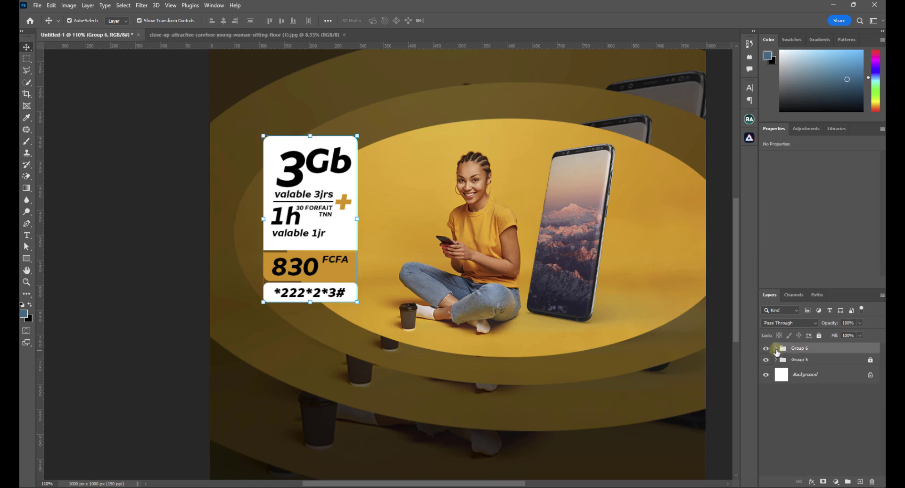
pyautogui.click(767, 349)
pyautogui.click(767, 349)
pyautogui.click(173, 238)
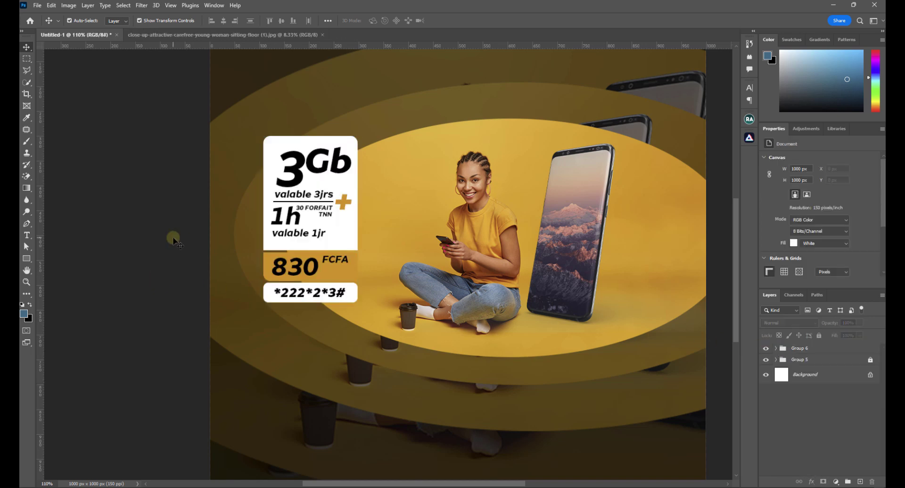
# Add a text line reading "iL Y A TOUT DEDANS!" above the bright ellipse and look through its type options
pyautogui.scroll(-4, 173, 238)
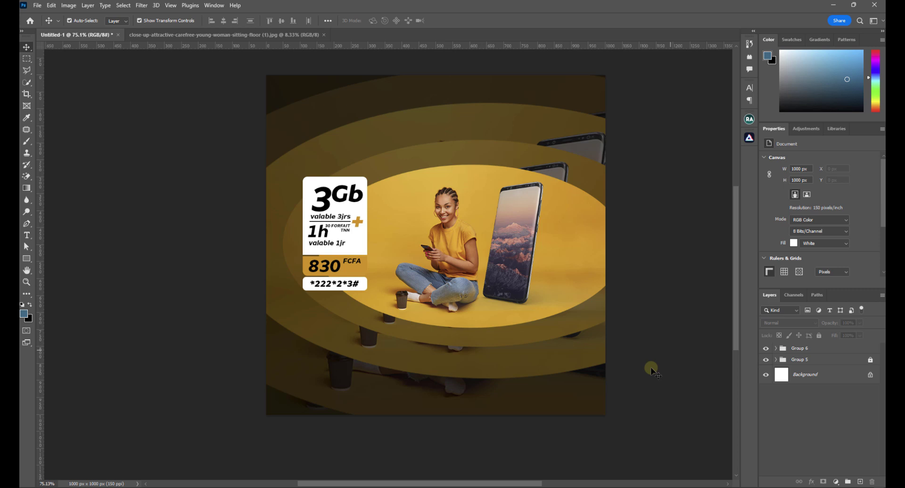
pyautogui.scroll(5, 651, 367)
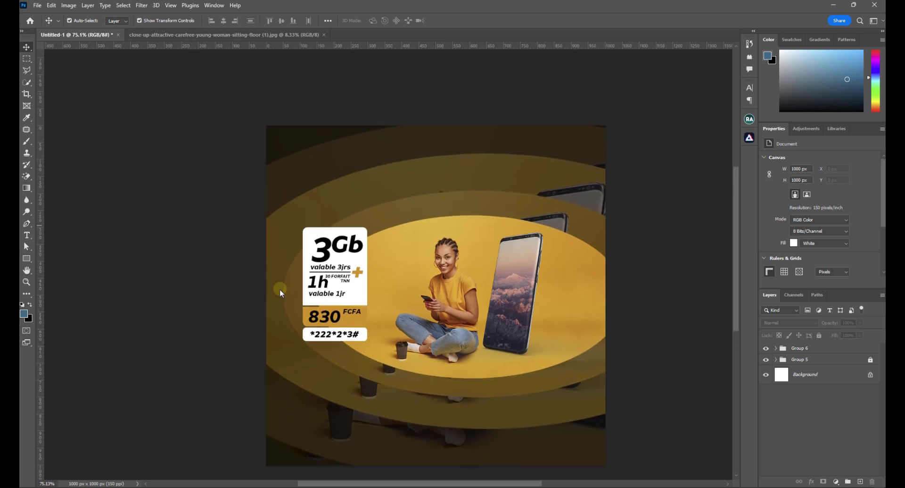
pyautogui.click(27, 236)
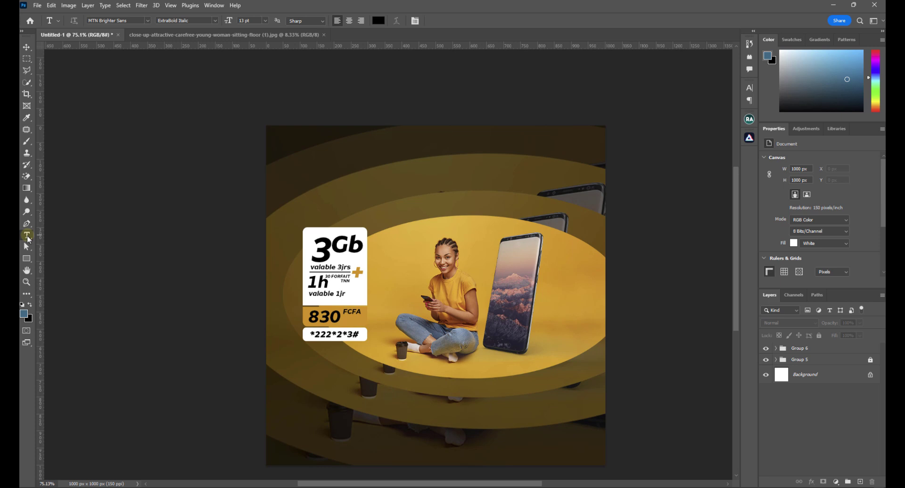
pyautogui.click(371, 189)
pyautogui.write('M')
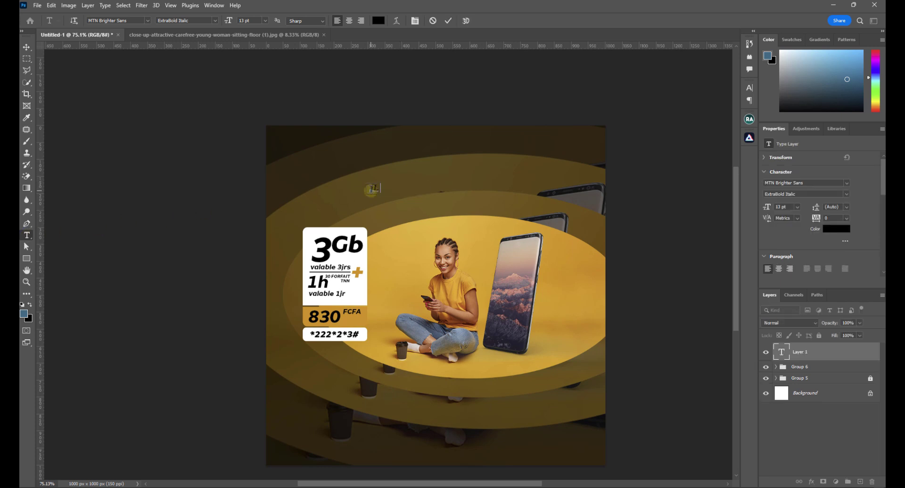
pyautogui.write('LYA')
pyautogui.write(' TOUT DE')
pyautogui.write('DANS!')
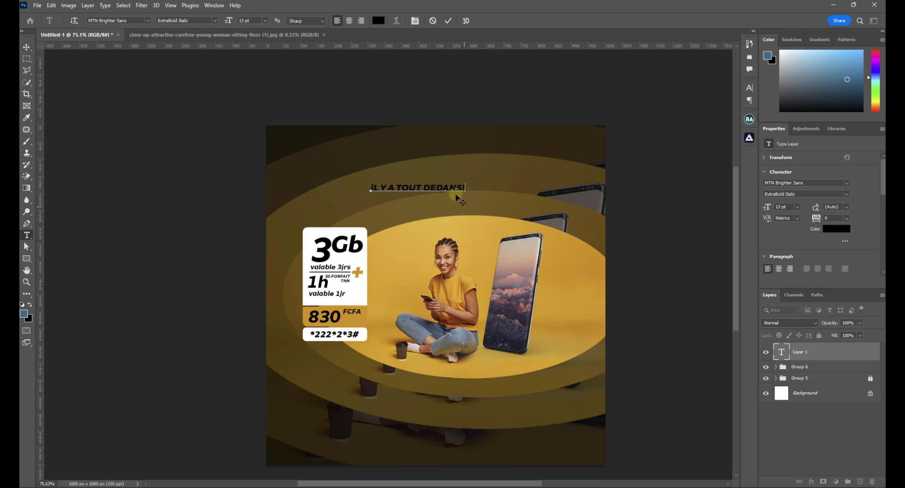
pyautogui.hotkey('ctrl', 'a')
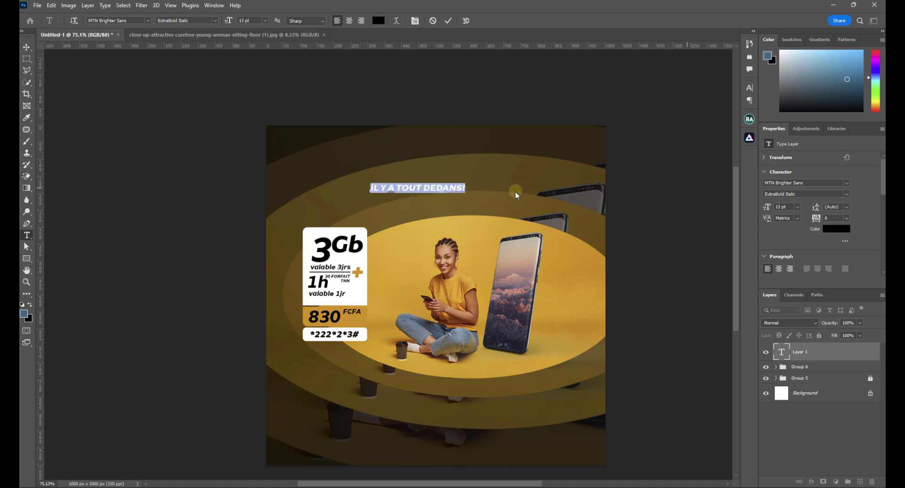
pyautogui.moveTo(881, 171); pyautogui.dragTo(881, 198)
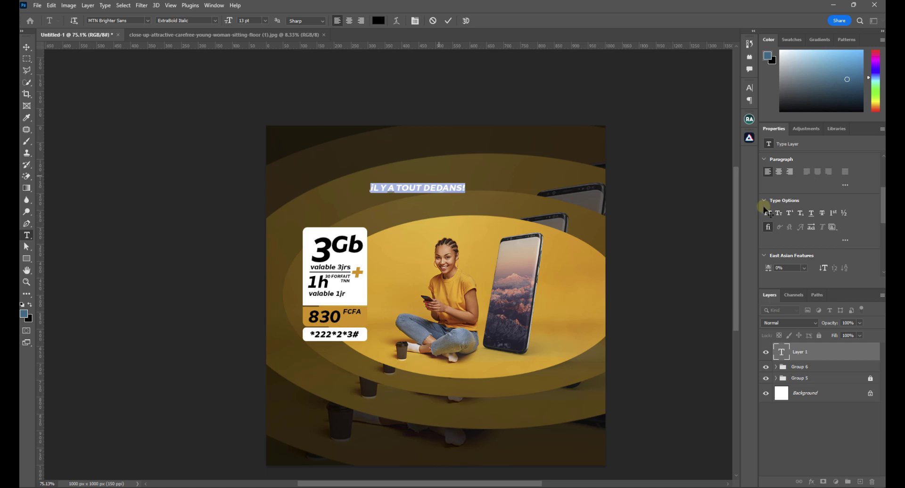
# Replace the headline's wording with "Il y a tout dedans!" and finish editing the text
pyautogui.doubleClick(431, 185)
pyautogui.click(432, 186)
pyautogui.press('BackSpace')
pyautogui.write('IL y a')
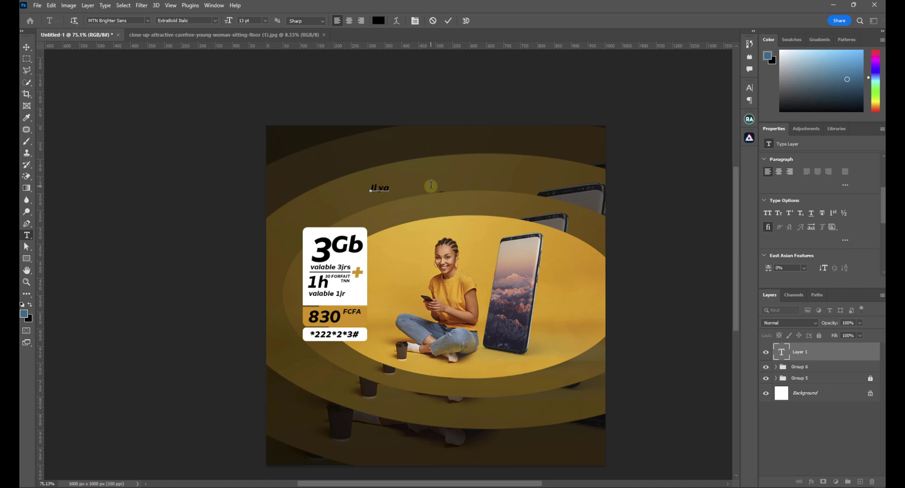
pyautogui.write(' tout dedans!')
pyautogui.click(27, 47)
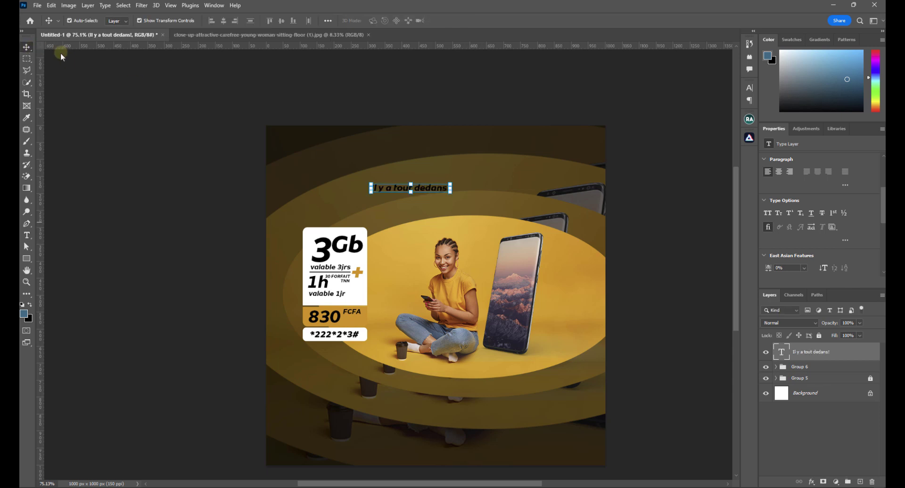
# Enlarge the headline to 19 pt and move it up above the offer card, aligned with the card's left edge
pyautogui.scroll(4, 832, 197)
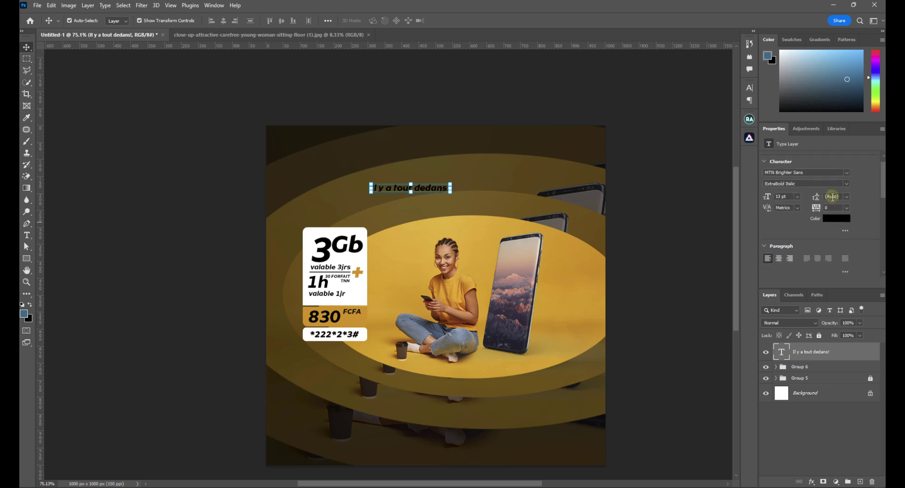
pyautogui.moveTo(767, 208); pyautogui.dragTo(770, 209)
pyautogui.click(677, 222)
pyautogui.moveTo(434, 191); pyautogui.dragTo(366, 172)
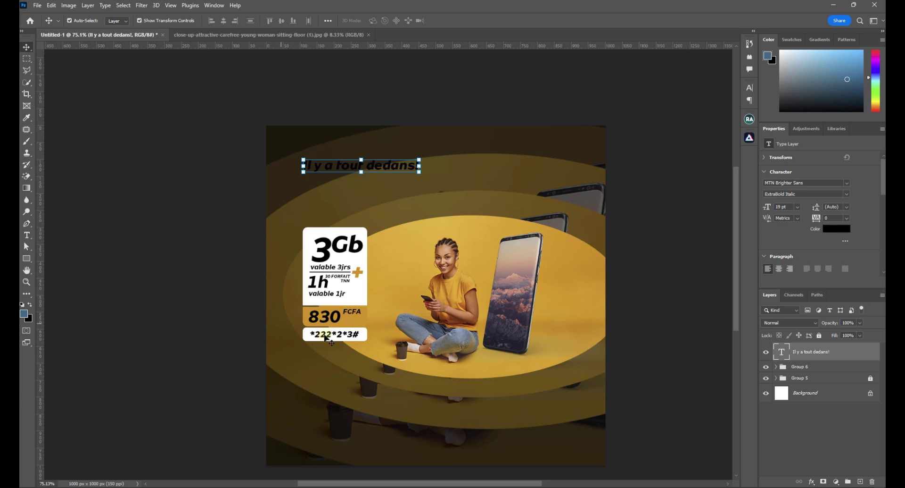
# Shift the headline slightly to the left, past the offer card's left edge, and deselect it
pyautogui.scroll(-1, 324, 333)
pyautogui.scroll(-1, 324, 333)
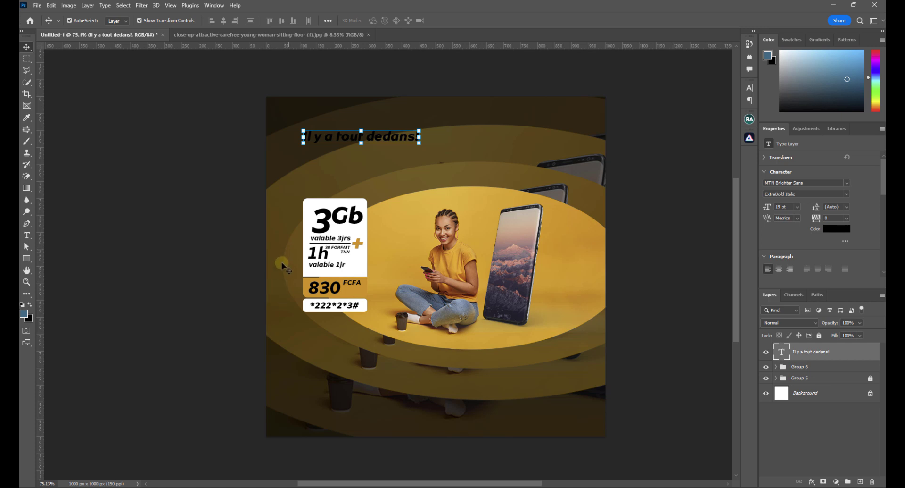
pyautogui.doubleClick(333, 141)
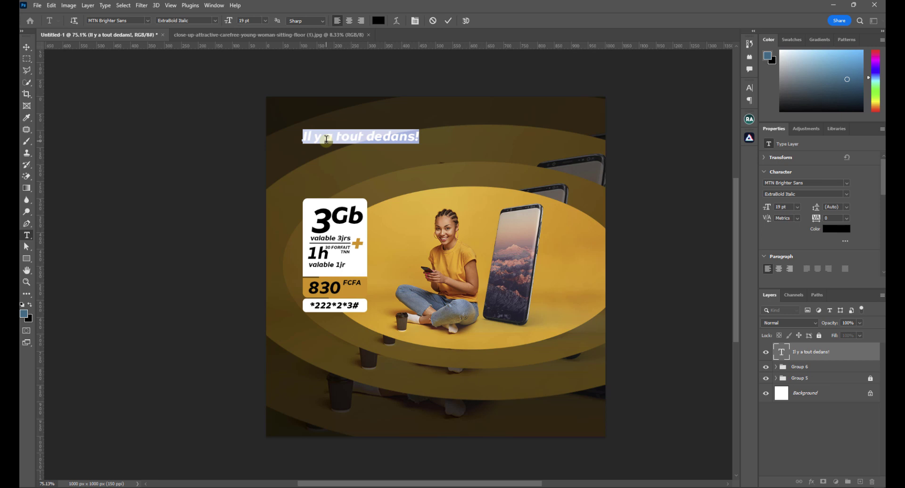
pyautogui.click(26, 46)
pyautogui.moveTo(346, 136); pyautogui.dragTo(329, 136)
pyautogui.click(212, 162)
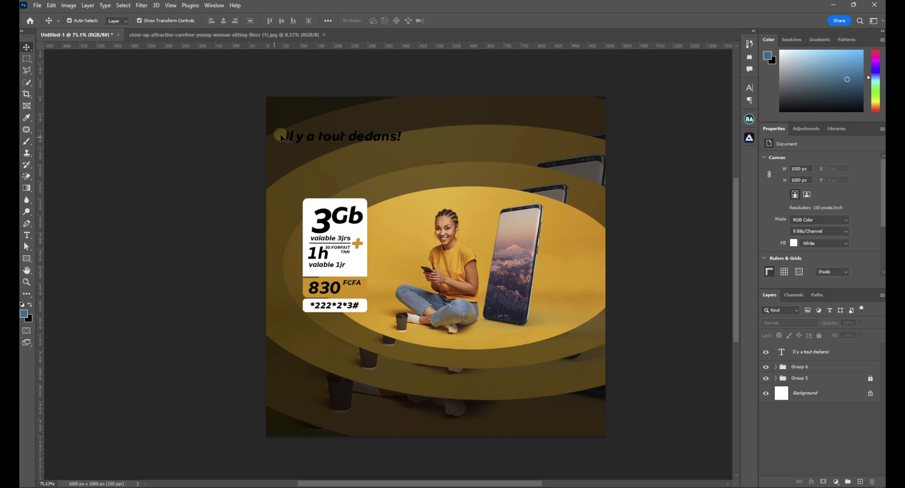
# Recolor the "Il y a tout dedans!" headline with the golden color sampled from the price box
pyautogui.doubleClick(353, 135)
pyautogui.click(838, 229)
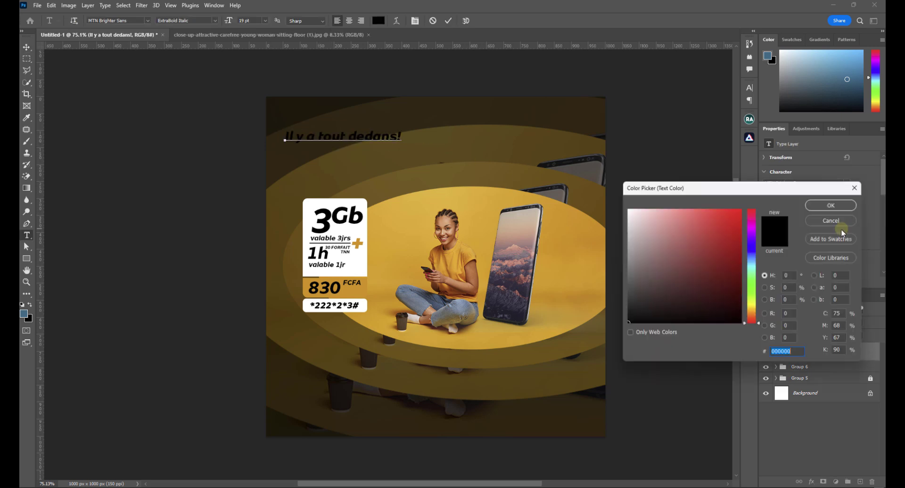
pyautogui.click(480, 220)
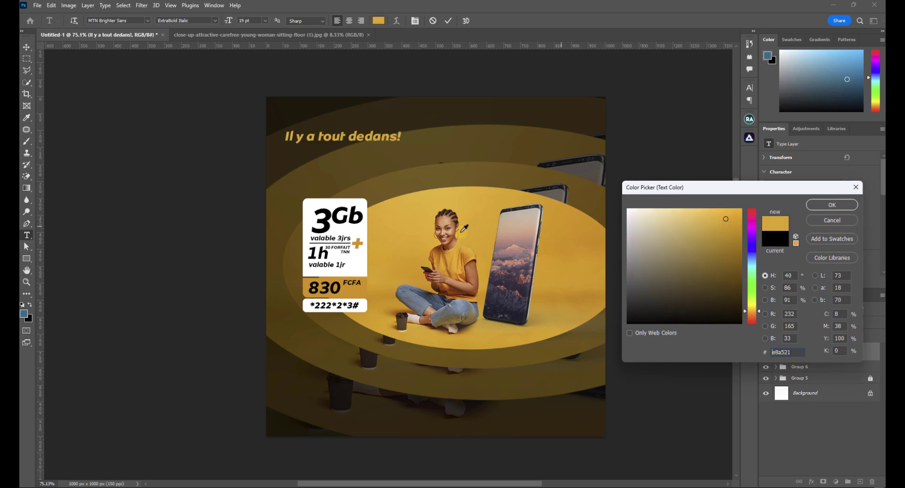
pyautogui.click(359, 287)
pyautogui.click(833, 205)
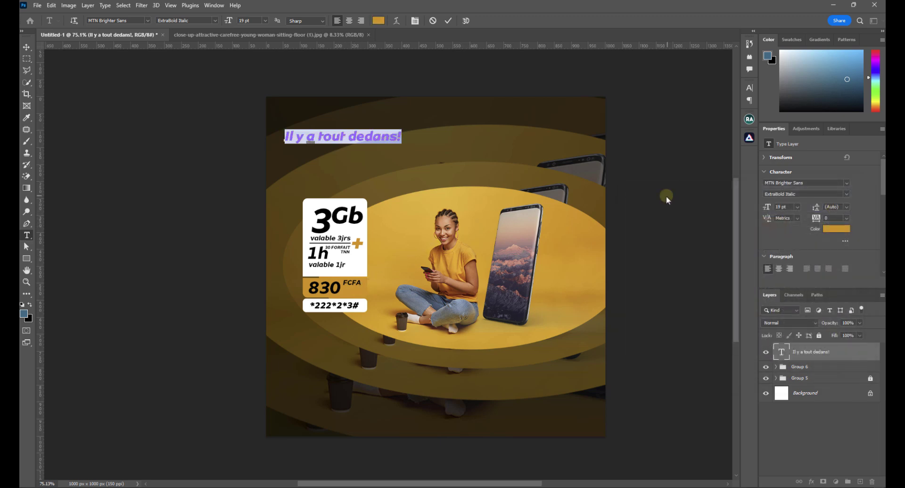
# Finish editing the golden "Il y a tout dedans!" headline and deselect it
pyautogui.hotkey('ctrl', 'Return')
pyautogui.click(179, 141)
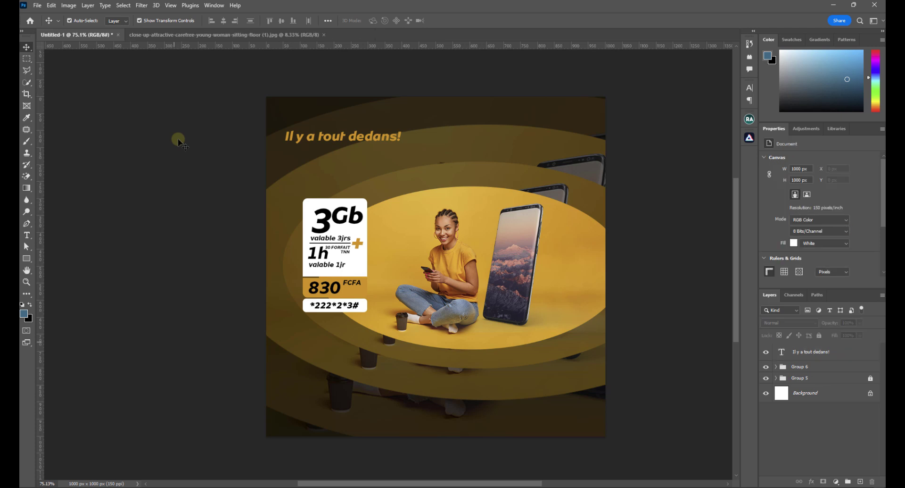
pyautogui.click(26, 235)
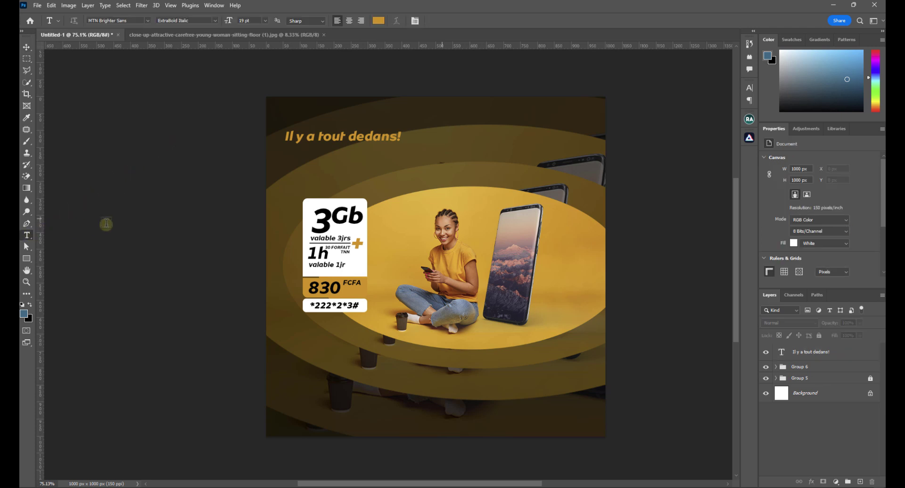
pyautogui.click(406, 176)
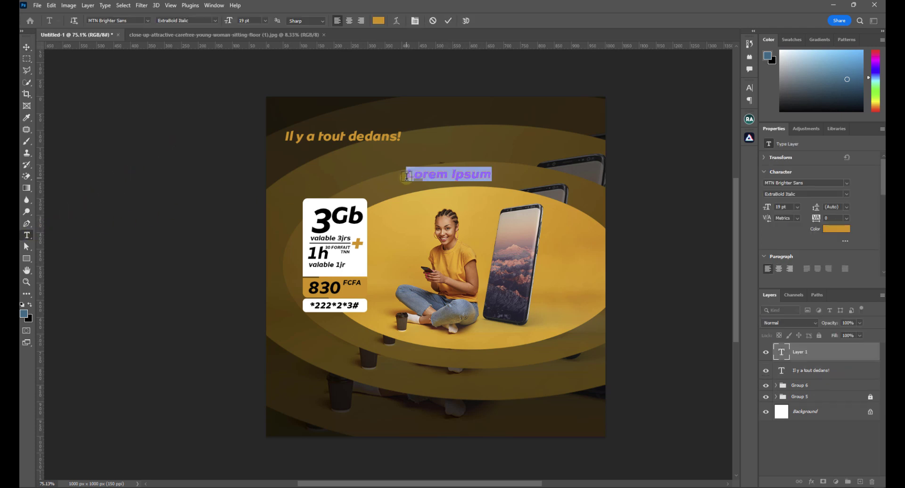
pyautogui.press('BackSpace')
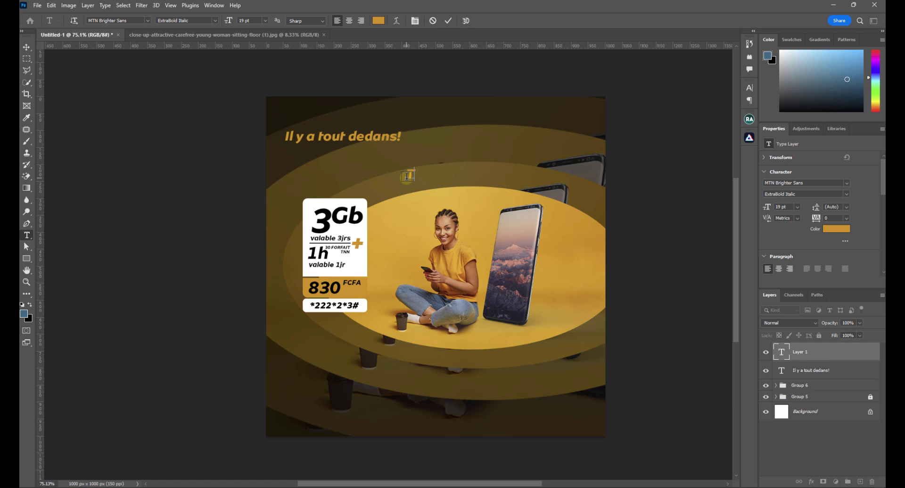
pyautogui.write('trace tv')
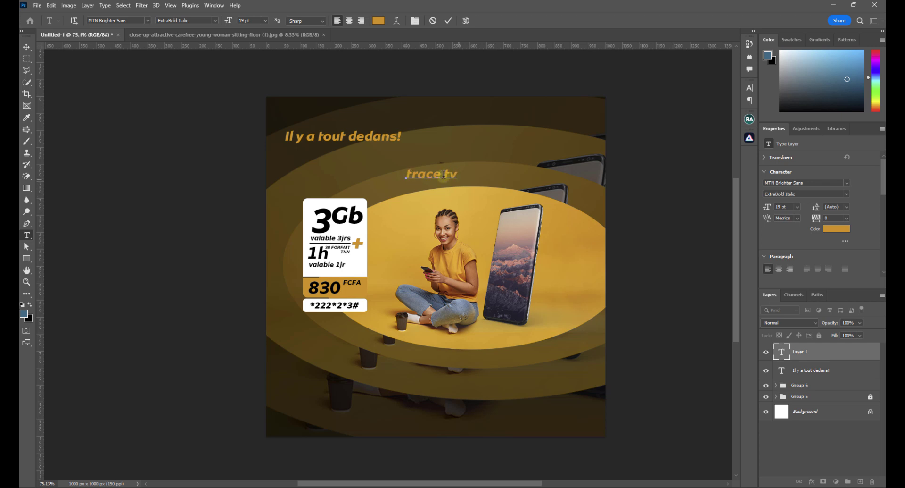
pyautogui.moveTo(456, 175); pyautogui.dragTo(401, 173)
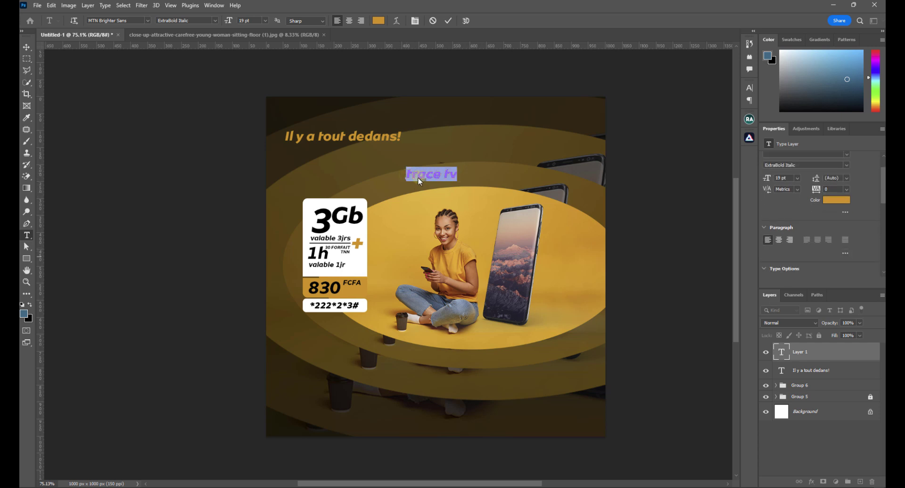
pyautogui.click(767, 239)
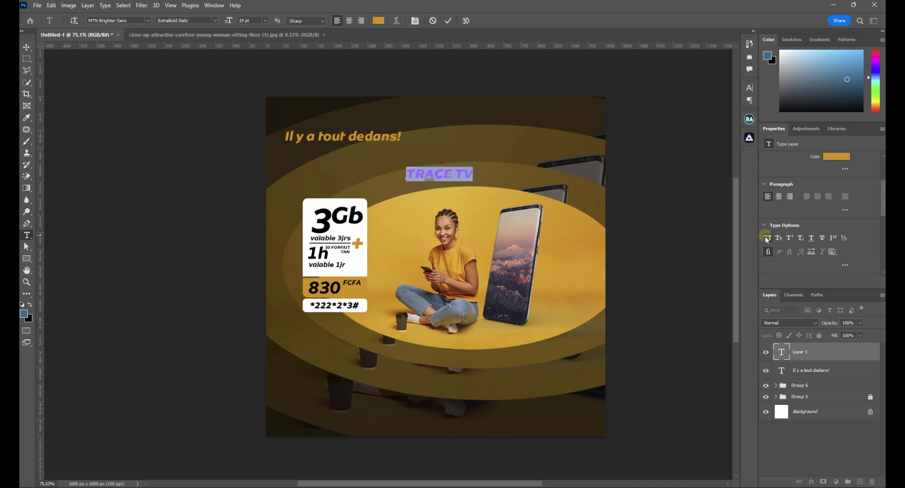
pyautogui.click(28, 48)
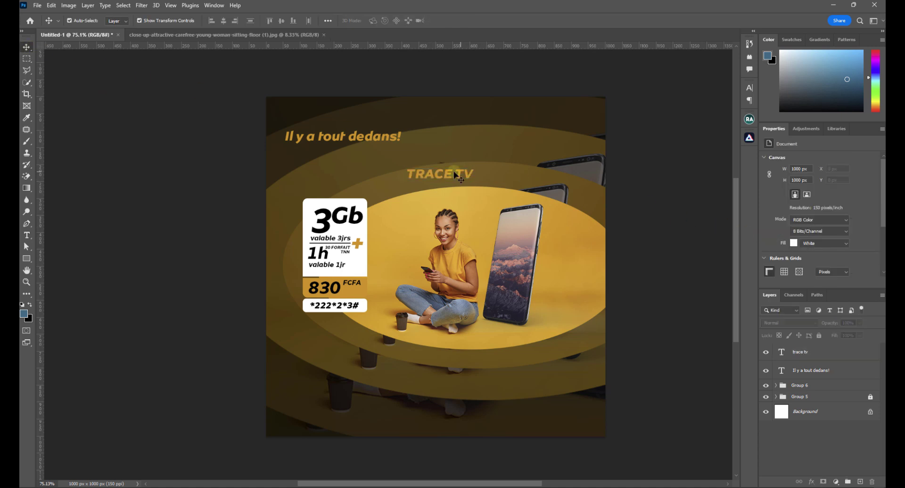
pyautogui.press('Delete')
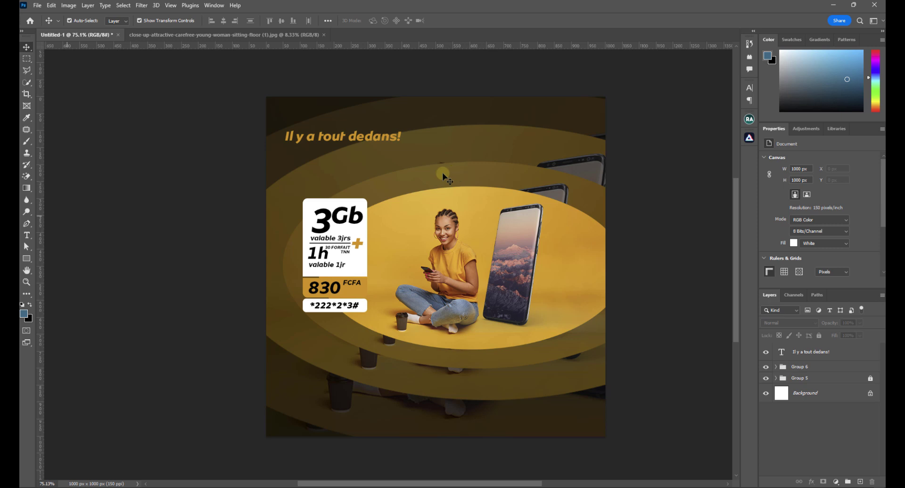
# Add a golden two-line text over the photo reading "TRACE TV + ton bon plan" and "week-end"
pyautogui.click(27, 234)
pyautogui.click(410, 221)
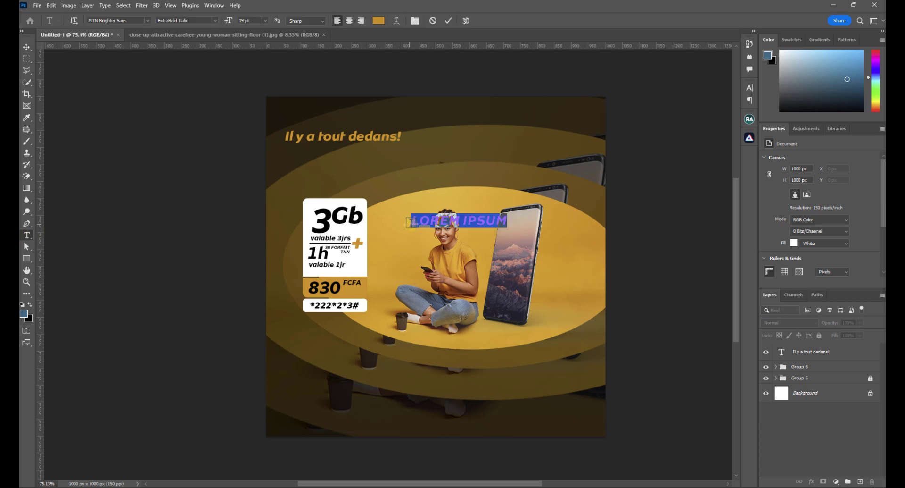
pyautogui.press('BackSpace')
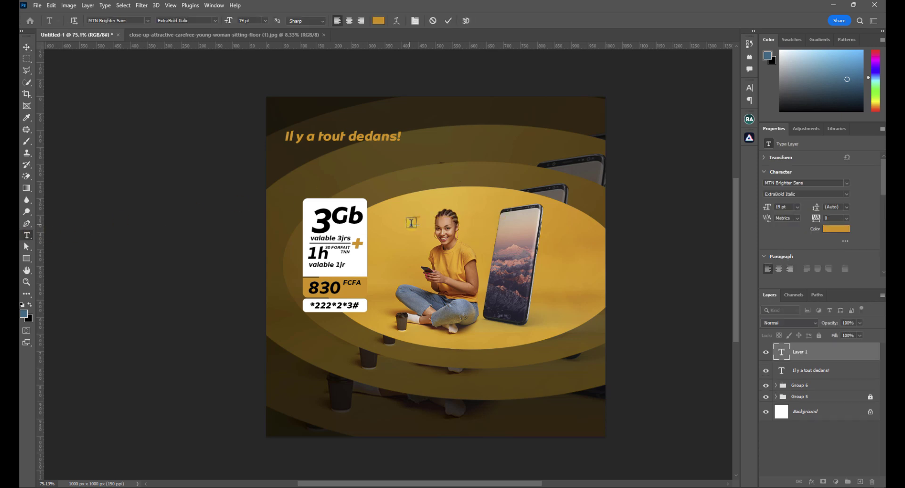
pyautogui.write('TRACE TV +')
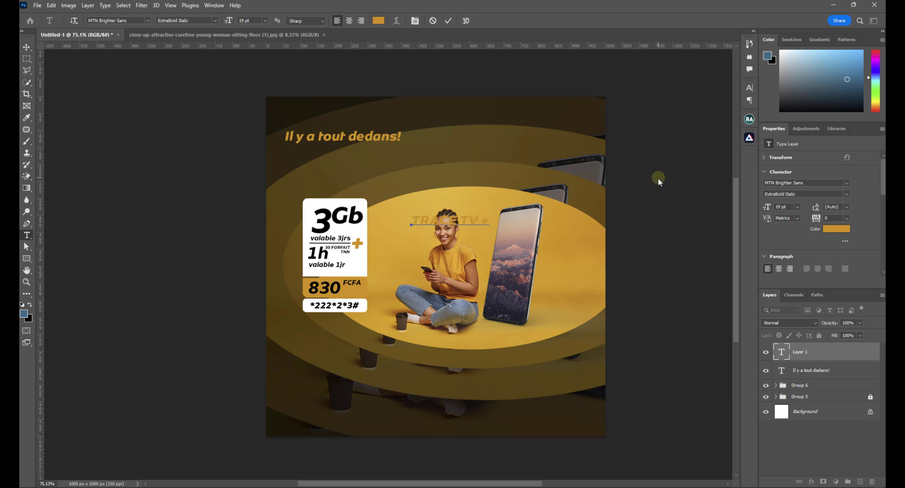
pyautogui.write(' TON BO')
pyautogui.press('Return')
pyautogui.write('WEEK')
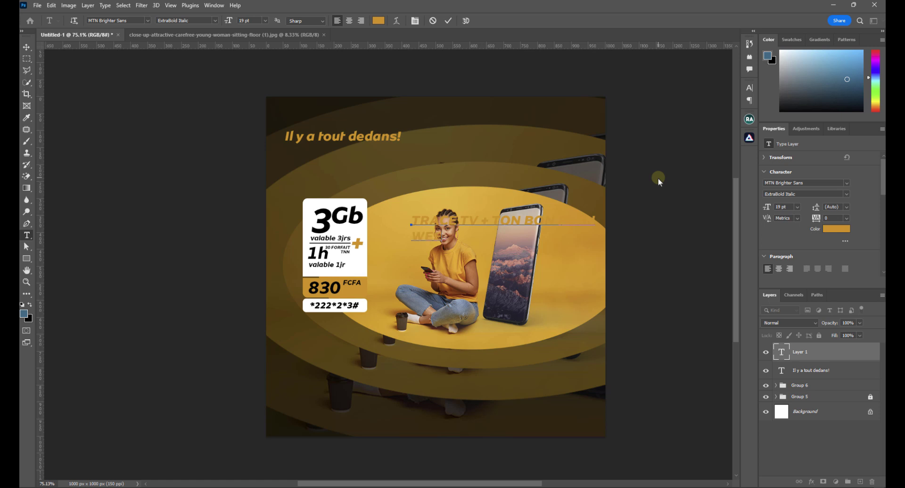
pyautogui.write('END')
# Turn off All Caps for the whole "TRACE TV + ton bon plan week-end" text
pyautogui.scroll(-4, 836, 241)
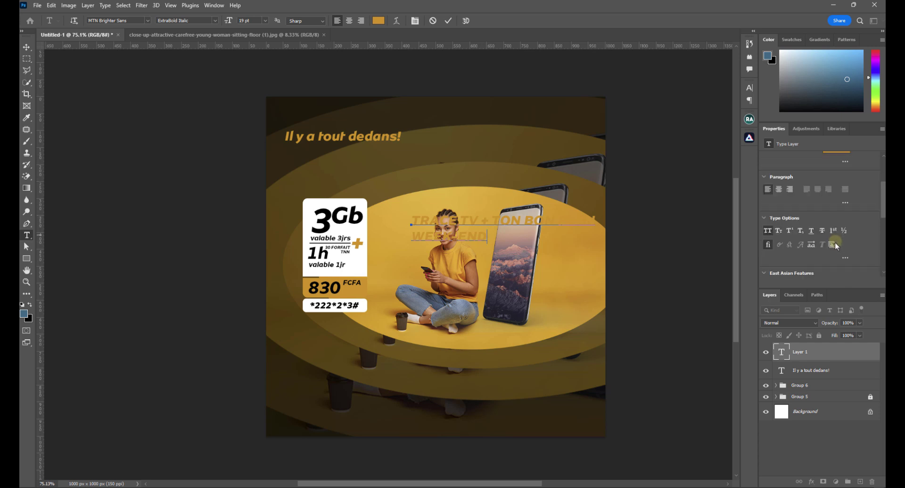
pyautogui.doubleClick(781, 352)
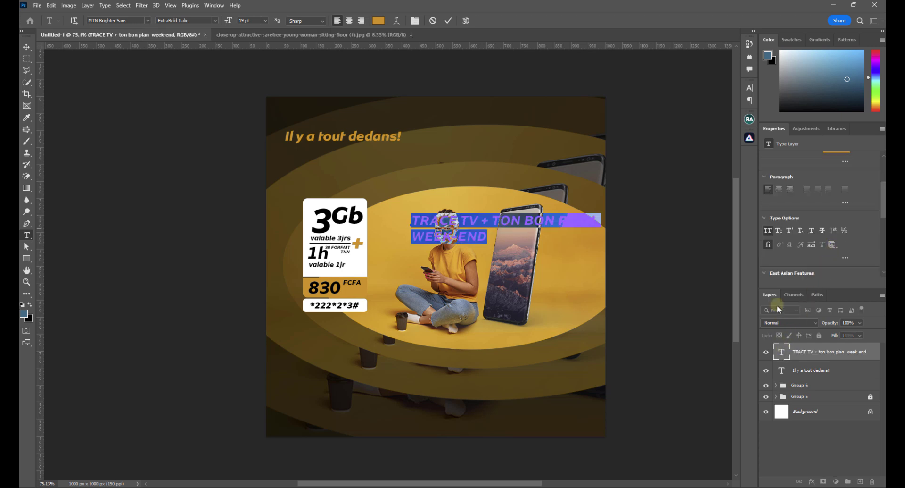
pyautogui.click(768, 230)
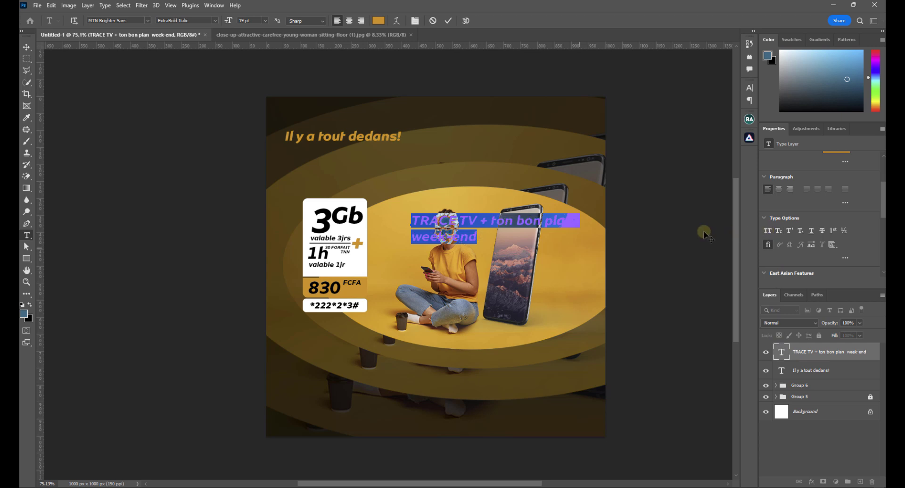
# Extend the second line with "en un seul forfait" and move the text block between the headline and the offer card
pyautogui.click(474, 234)
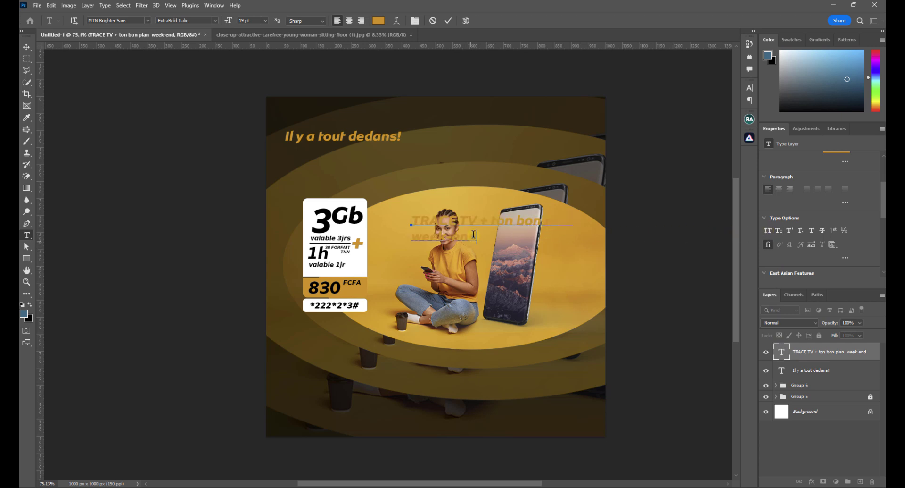
pyautogui.write('en un seu')
pyautogui.click(27, 47)
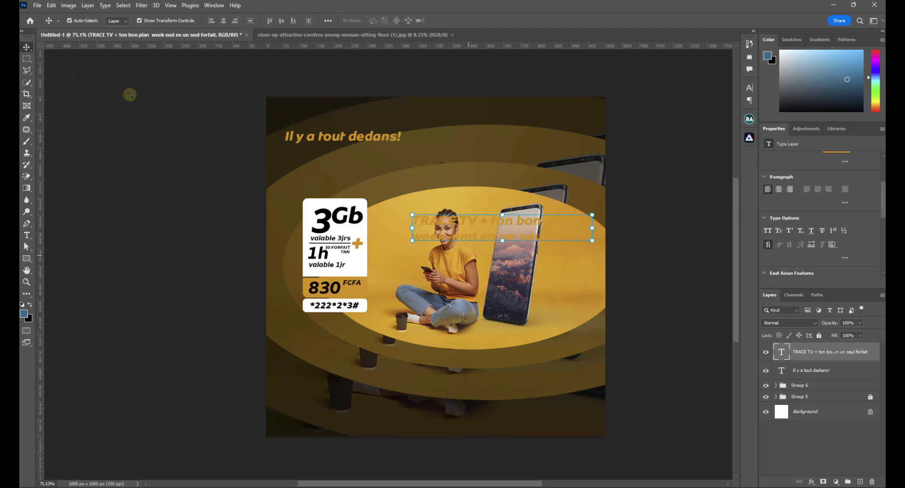
pyautogui.moveTo(438, 241)
pyautogui.mouseDown()
pyautogui.moveTo(321, 177)
pyautogui.moveTo(328, 179)
pyautogui.mouseUp()
pyautogui.doubleClick(329, 179)
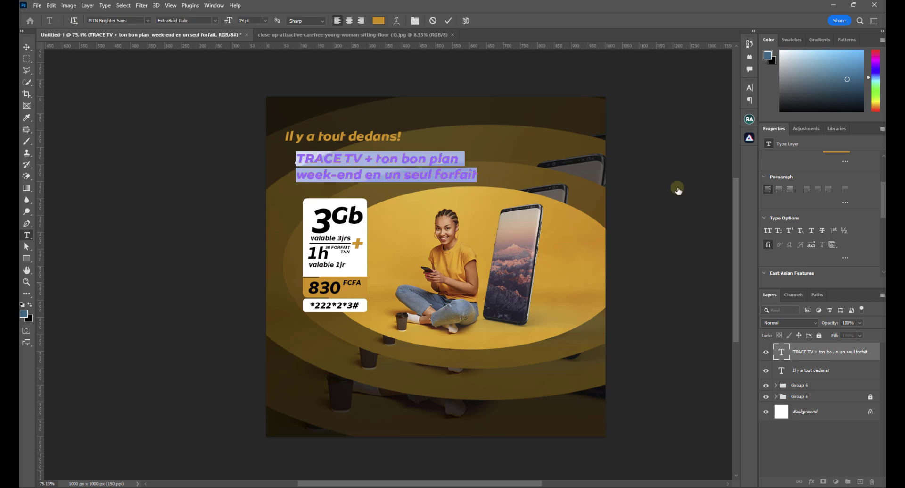
pyautogui.moveTo(884, 197); pyautogui.dragTo(884, 207)
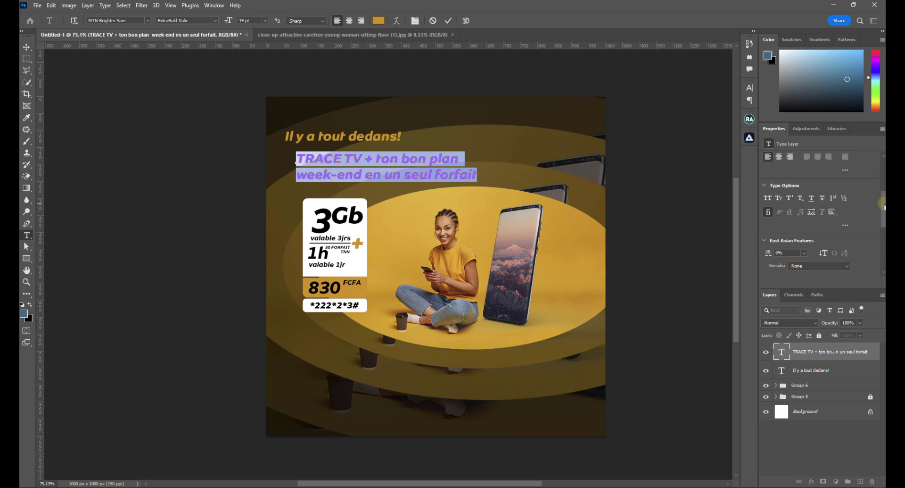
pyautogui.click(768, 200)
pyautogui.click(769, 199)
pyautogui.moveTo(361, 160); pyautogui.dragTo(296, 154)
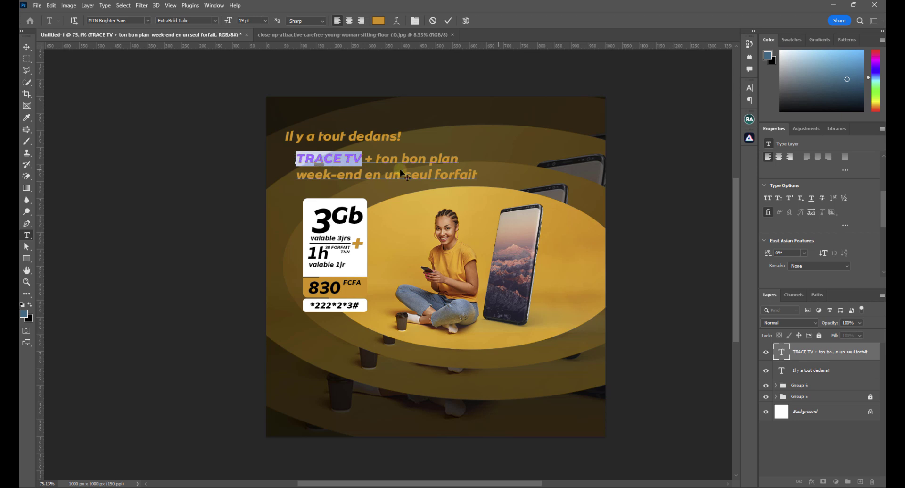
pyautogui.moveTo(477, 177); pyautogui.dragTo(243, 121)
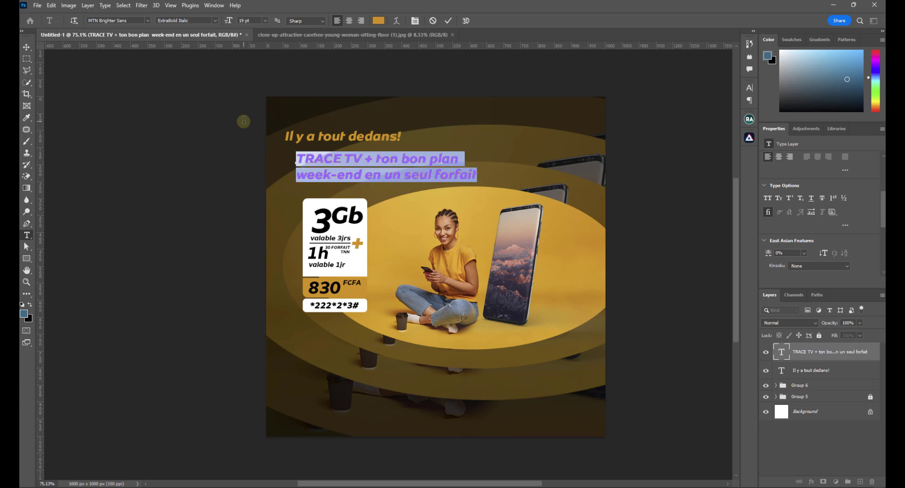
pyautogui.click(765, 198)
pyautogui.click(764, 197)
# Recolor the two-line "TRACE TV" text white and align it with the headline's left edge, directly beneath it
pyautogui.moveTo(883, 197); pyautogui.dragTo(884, 180)
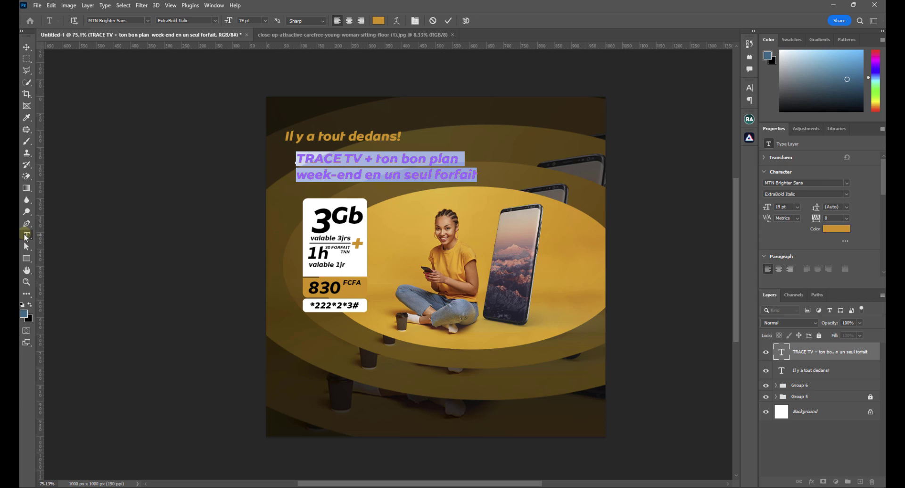
pyautogui.click(837, 228)
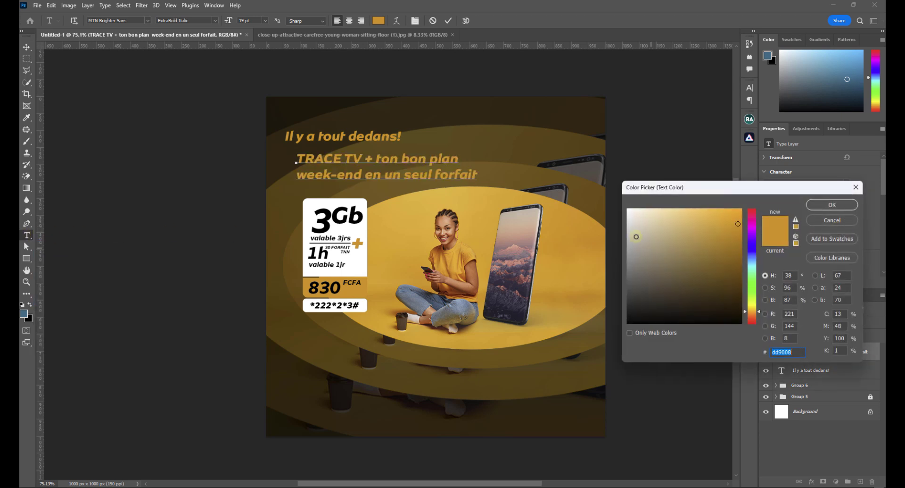
pyautogui.moveTo(655, 251); pyautogui.dragTo(555, 151)
pyautogui.click(847, 205)
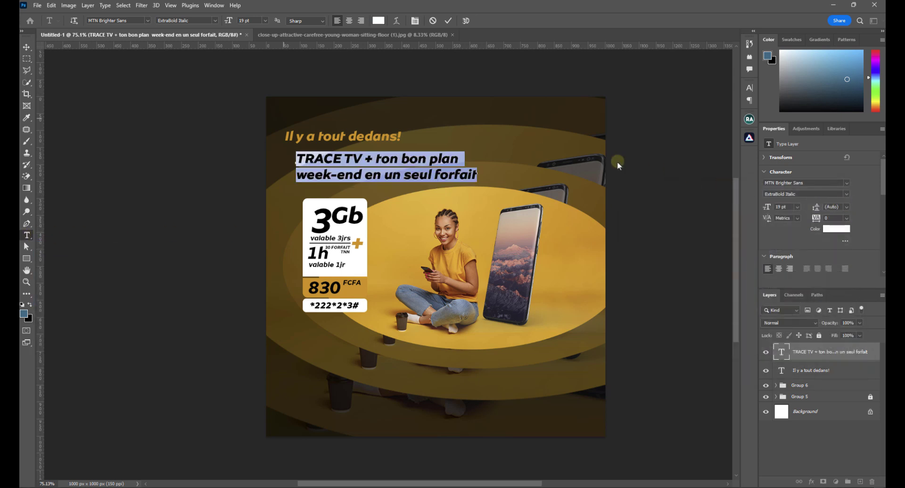
pyautogui.click(27, 47)
pyautogui.moveTo(323, 169); pyautogui.dragTo(314, 163)
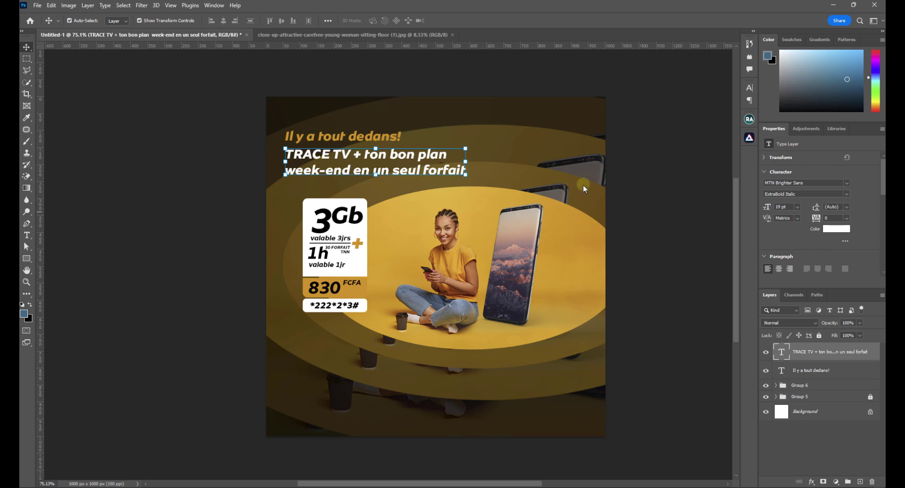
# Set the white two-line text's leading to 20 pt and its font size to 18 pt
pyautogui.moveTo(816, 207); pyautogui.dragTo(812, 208)
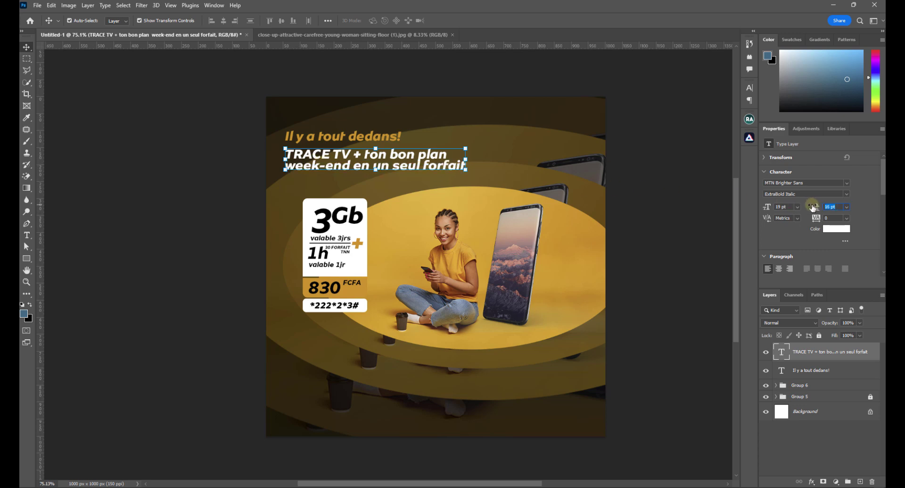
pyautogui.moveTo(813, 207); pyautogui.dragTo(773, 200)
pyautogui.click(837, 208)
pyautogui.write('20')
pyautogui.press('Return')
pyautogui.moveTo(780, 207); pyautogui.dragTo(720, 201)
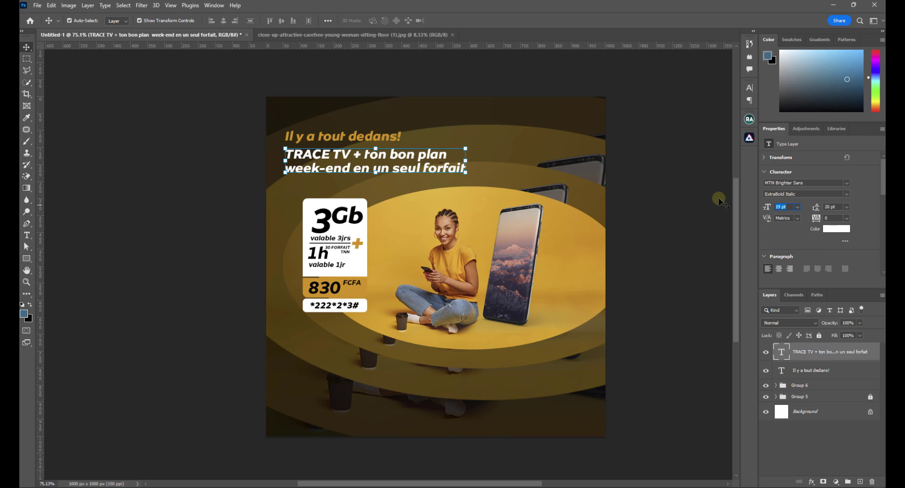
pyautogui.write('18')
pyautogui.press('Return')
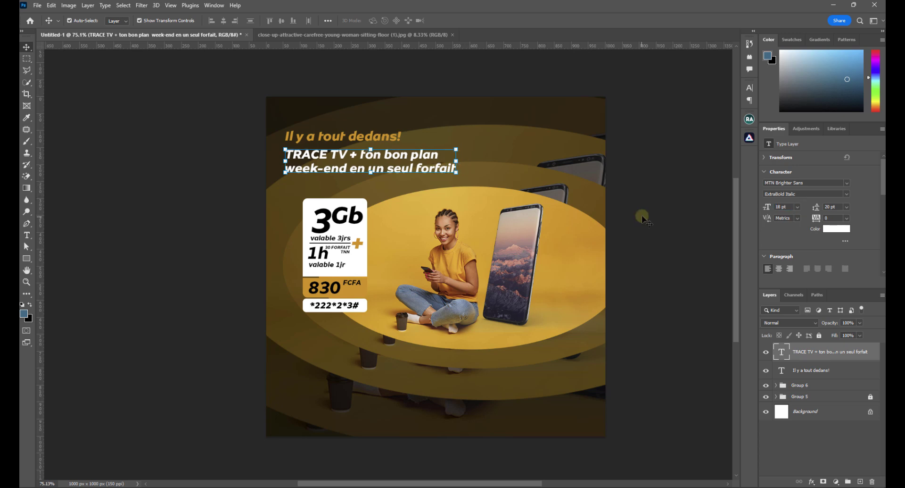
# Move the golden headline slightly down and nudge the white two-line text slightly up to tighten their spacing, then deselect
pyautogui.click(644, 217)
pyautogui.moveTo(368, 141); pyautogui.dragTo(370, 145)
pyautogui.click(154, 153)
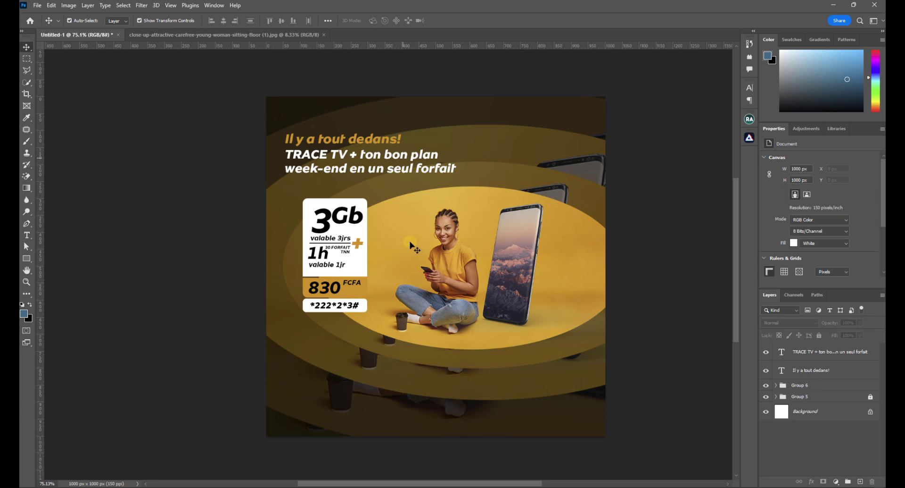
pyautogui.moveTo(402, 172); pyautogui.dragTo(402, 171)
pyautogui.press('Up')
pyautogui.press('Up')
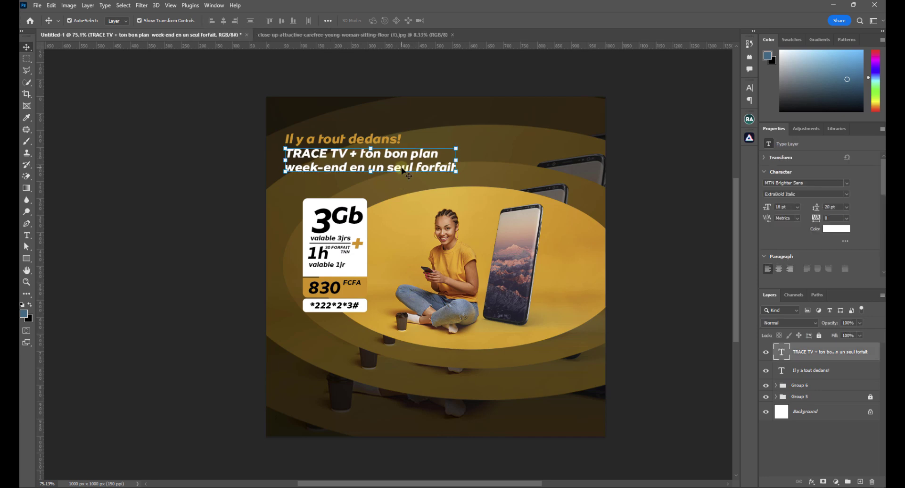
pyautogui.click(641, 230)
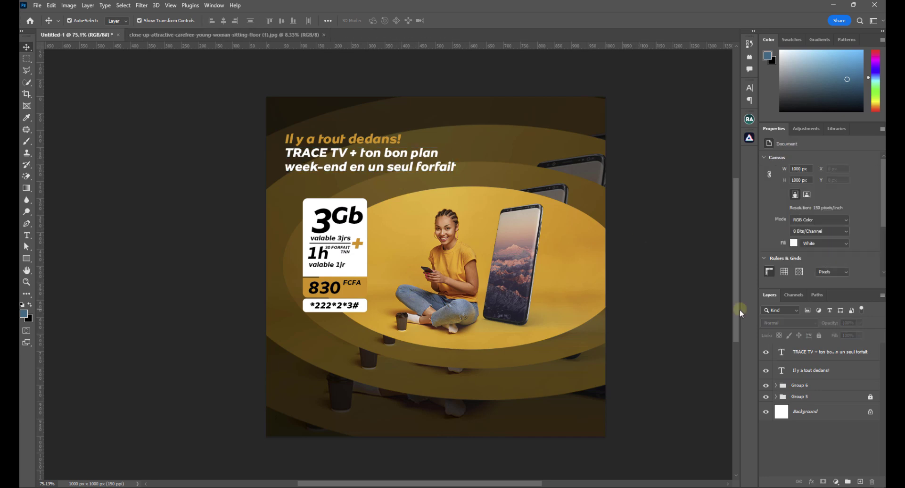
# Add the white text "MTN Widge" in the flyer's upper right corner, across from the golden headline
pyautogui.click(27, 235)
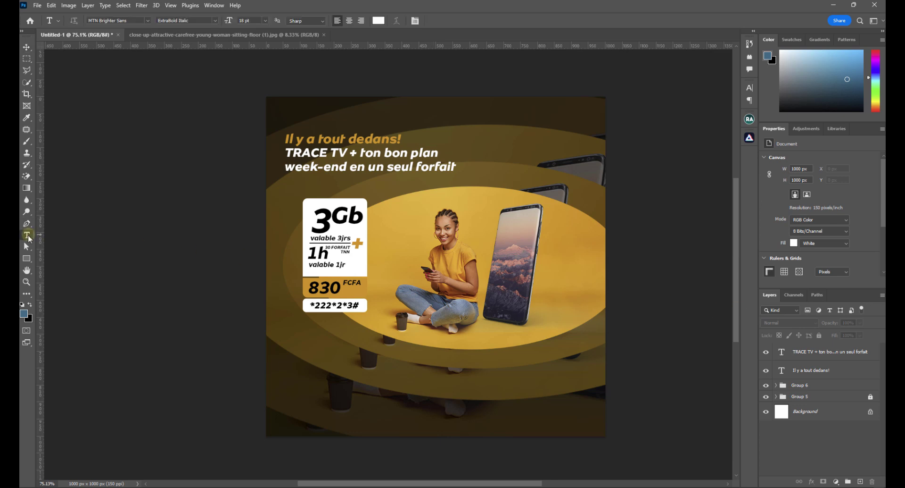
pyautogui.click(521, 134)
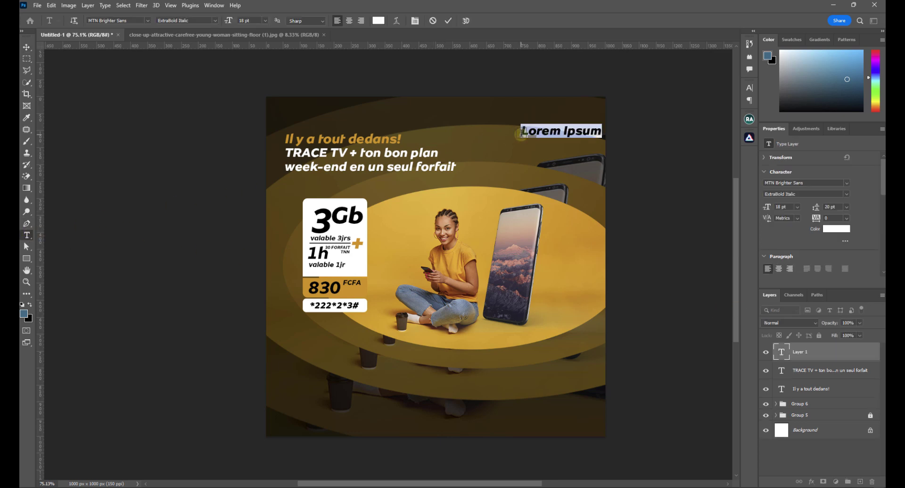
pyautogui.write('MT')
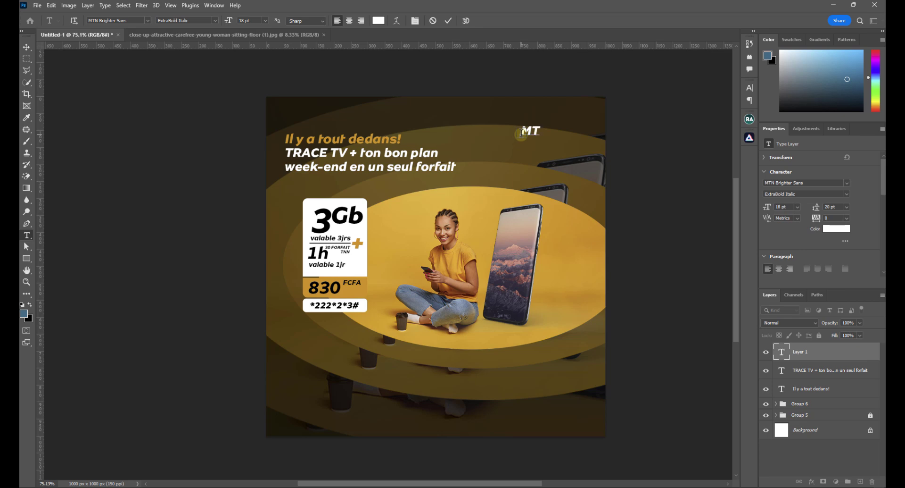
pyautogui.write('N Widge')
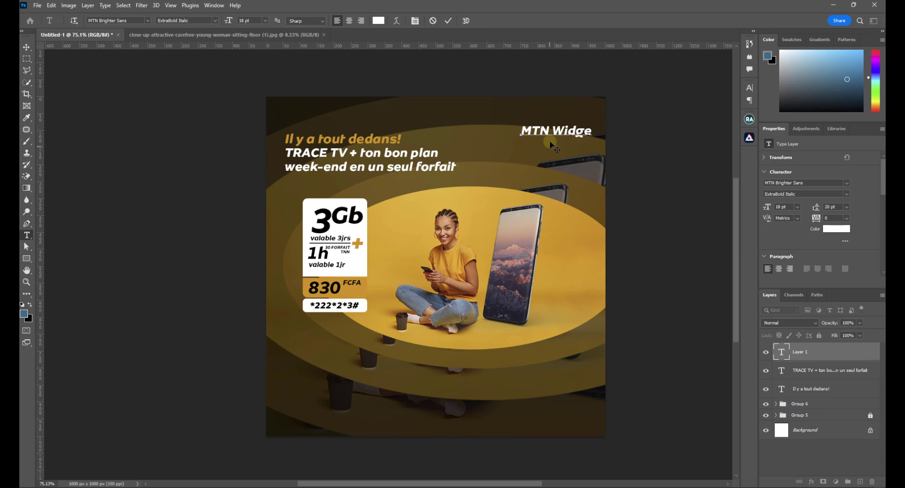
# Recolor the word "MTN" in the "MTN Widge" text with the golden color sampled from the price band
pyautogui.moveTo(551, 132); pyautogui.dragTo(520, 133)
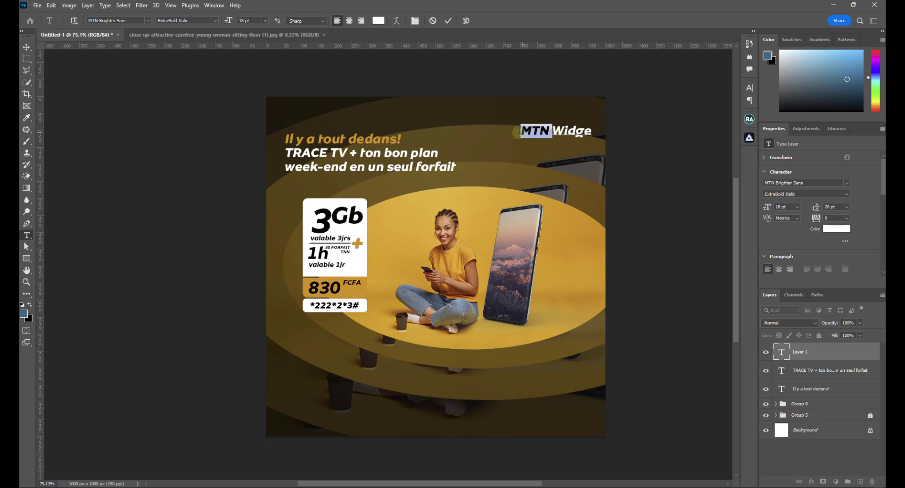
pyautogui.click(837, 228)
pyautogui.click(357, 291)
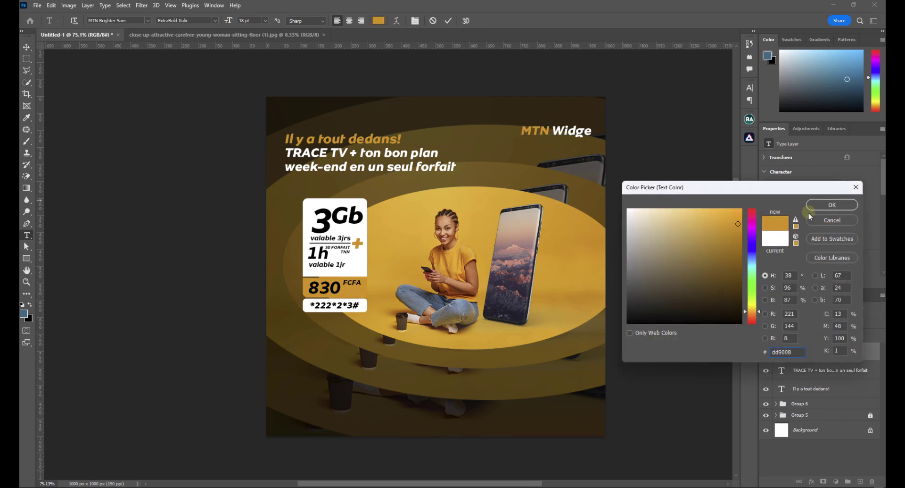
pyautogui.click(838, 208)
# Move "MTN Widge" down level with the golden headline, align their vertical centers, and nudge it slightly left
pyautogui.click(27, 47)
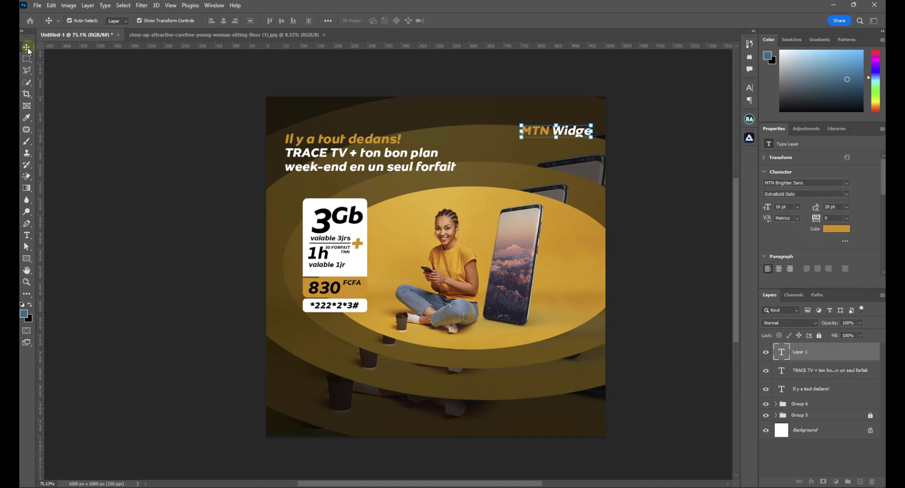
pyautogui.moveTo(572, 133); pyautogui.dragTo(571, 141)
pyautogui.click(673, 159)
pyautogui.click(361, 144)
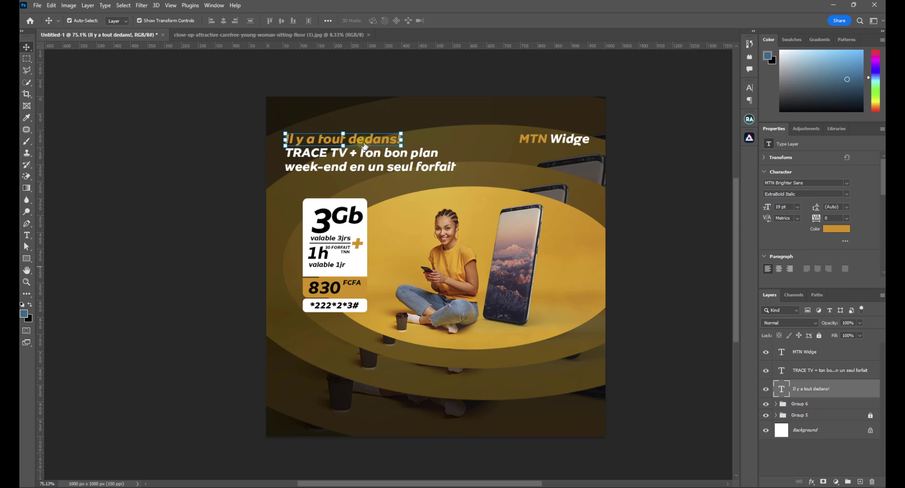
pyautogui.press('ctrl')
pyautogui.keyDown('ctrl'); pyautogui.click(806, 359); pyautogui.keyUp('ctrl')
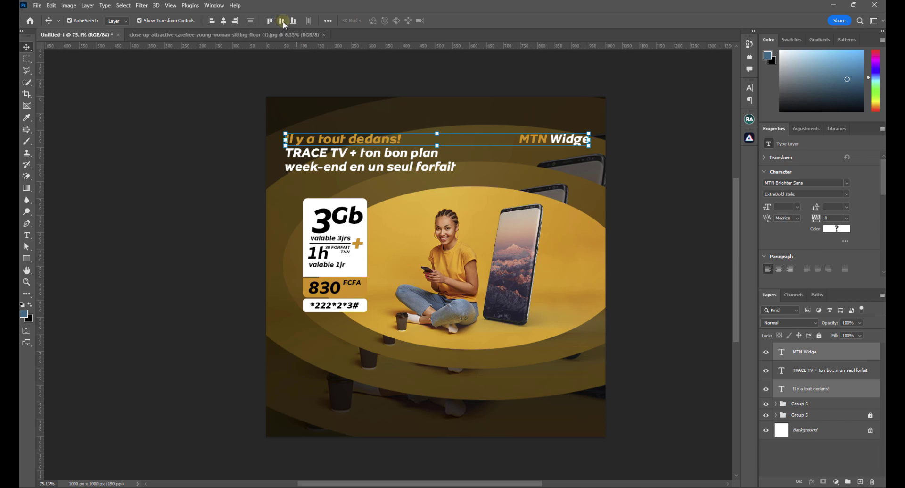
pyautogui.click(655, 217)
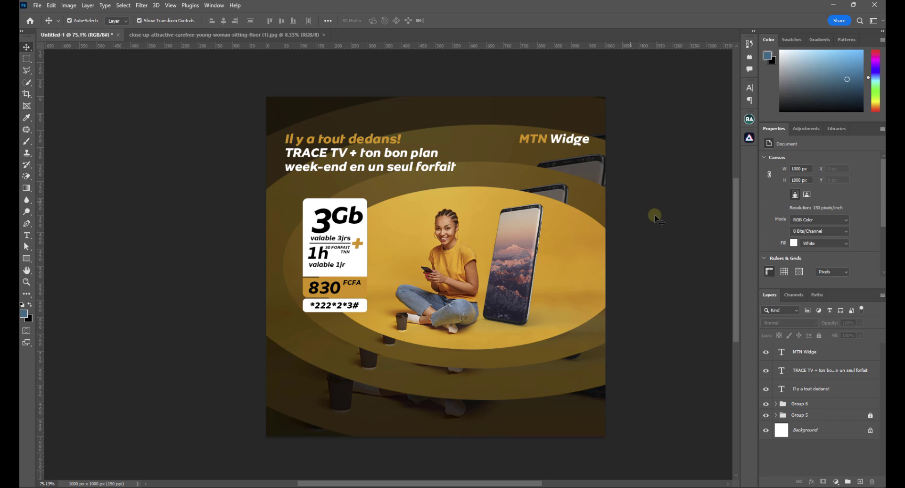
pyautogui.click(572, 144)
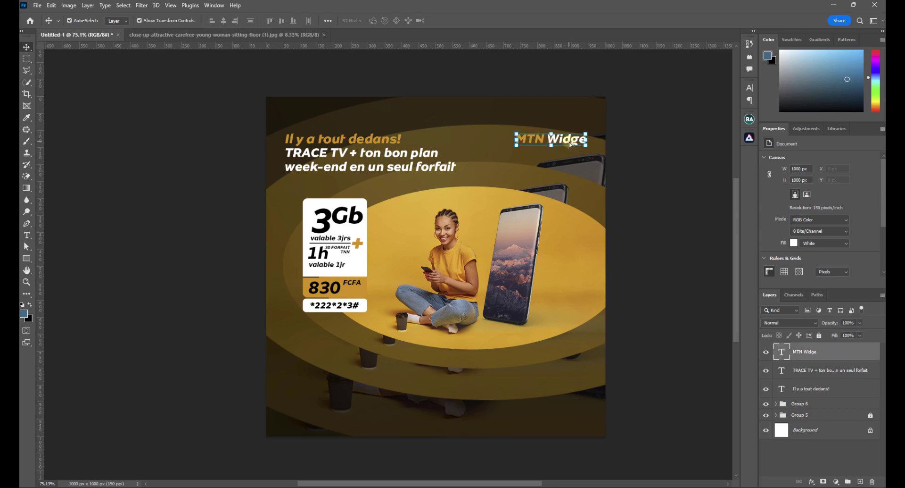
pyautogui.click(639, 235)
# Add the text "#CHARISMATIQUE" near the flyer's lower edge, below the offer card
pyautogui.scroll(-1, 640, 238)
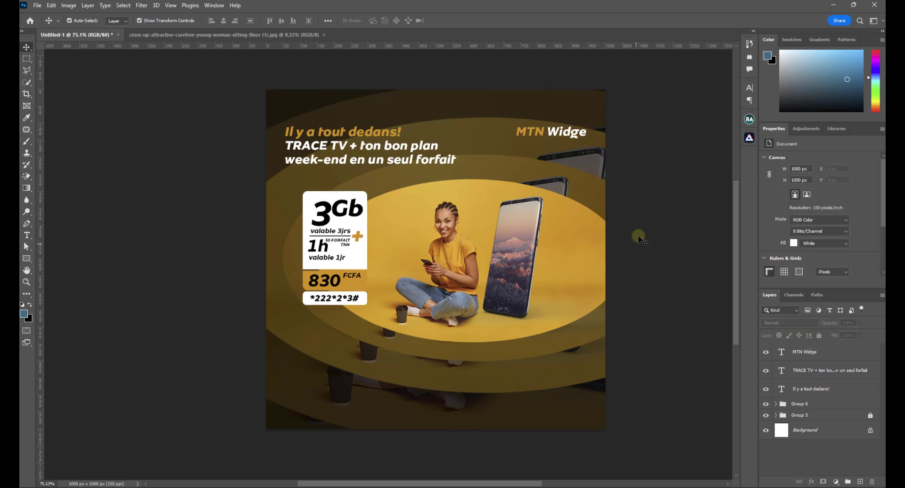
pyautogui.scroll(-4, 640, 238)
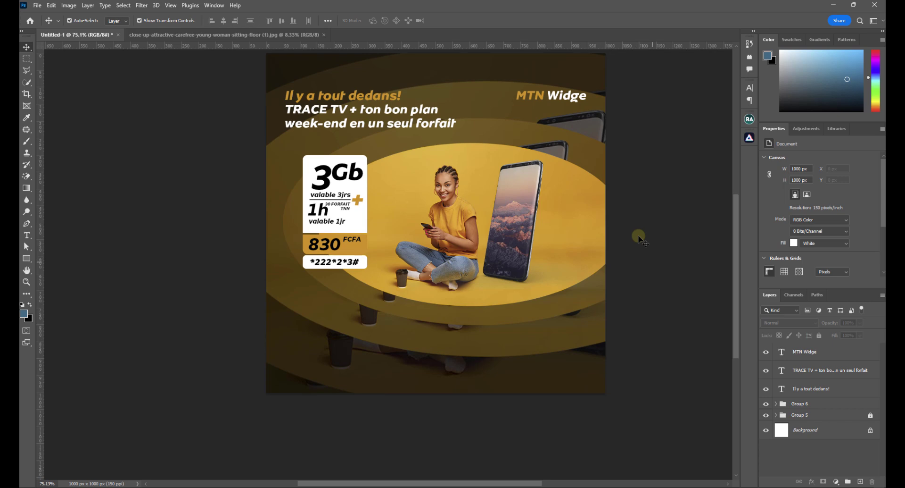
pyautogui.scroll(1, 640, 238)
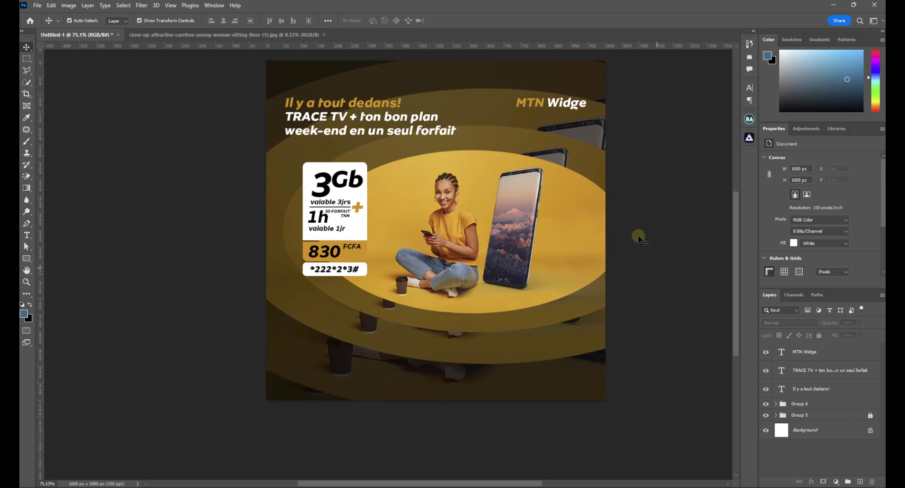
pyautogui.scroll(-2, 640, 238)
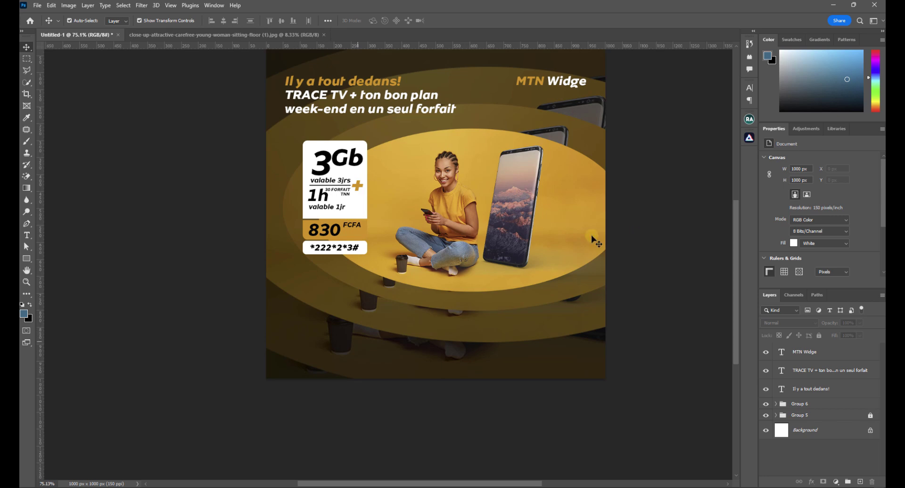
pyautogui.click(26, 235)
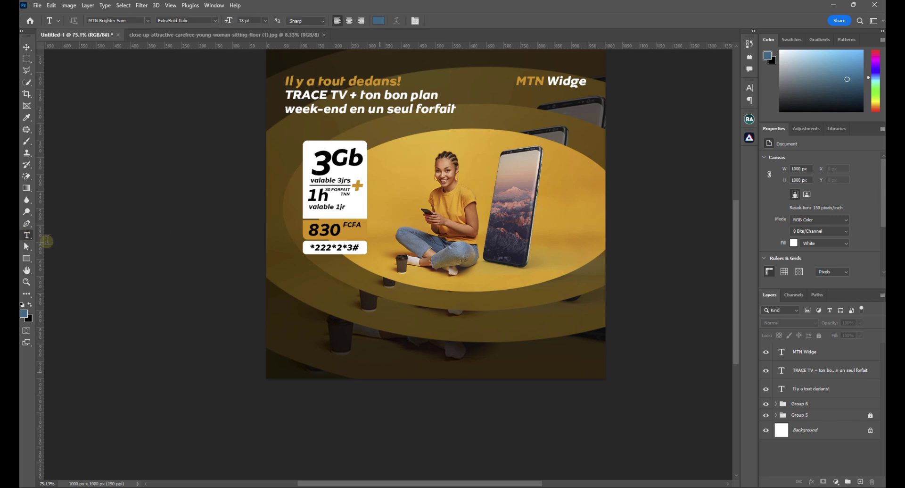
pyautogui.click(329, 343)
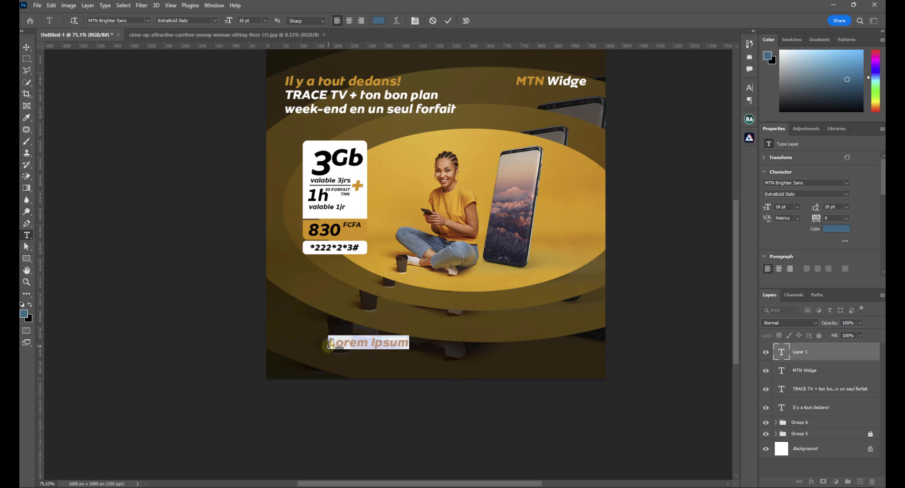
pyautogui.press('BackSpace')
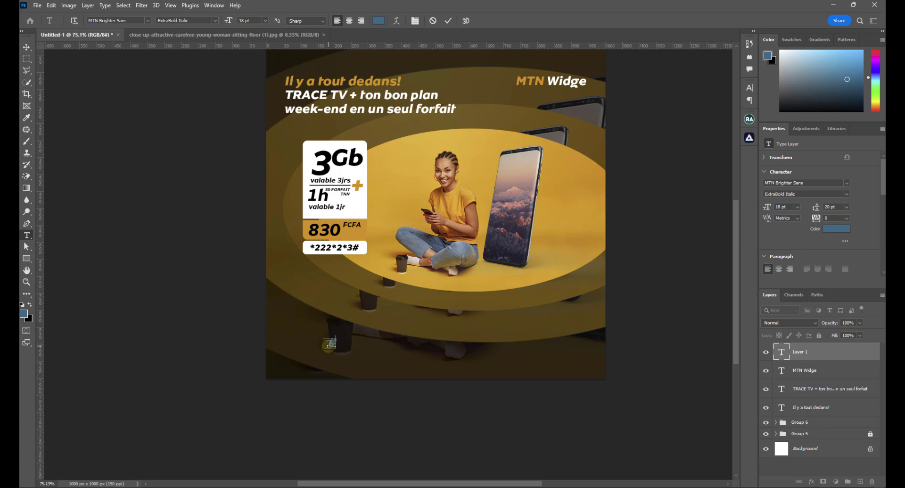
pyautogui.write('#CHARISMATI')
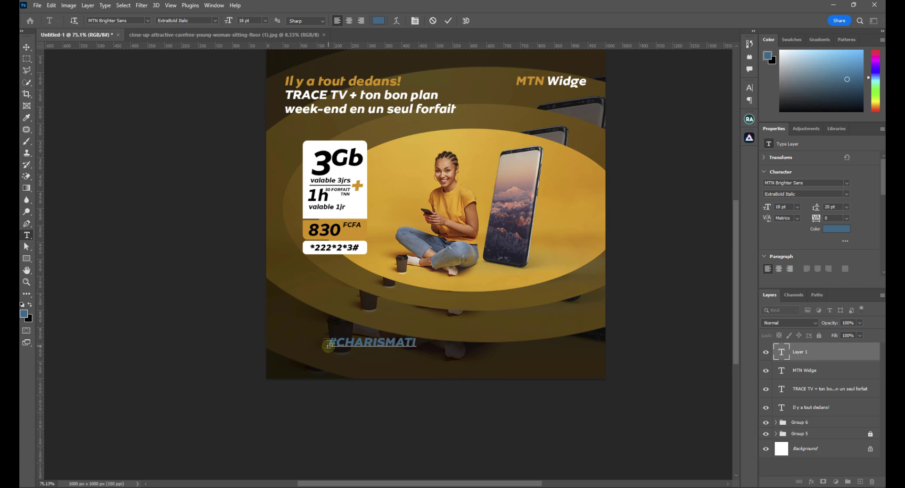
pyautogui.write('QUE')
pyautogui.hotkey('ctrl', 'Return')
pyautogui.press('v')
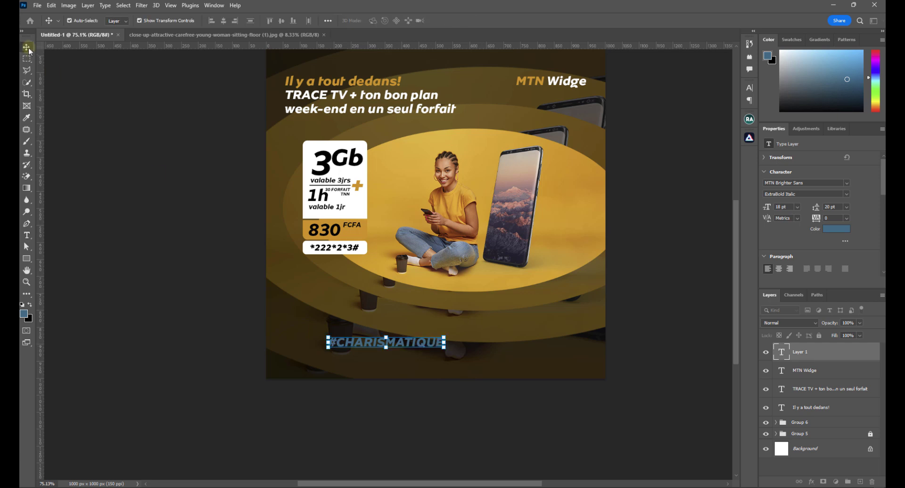
# Move "#CHARISMATIQUE" slightly left under the offer card and recolor it golden with the price band's color
pyautogui.moveTo(386, 345); pyautogui.dragTo(364, 348)
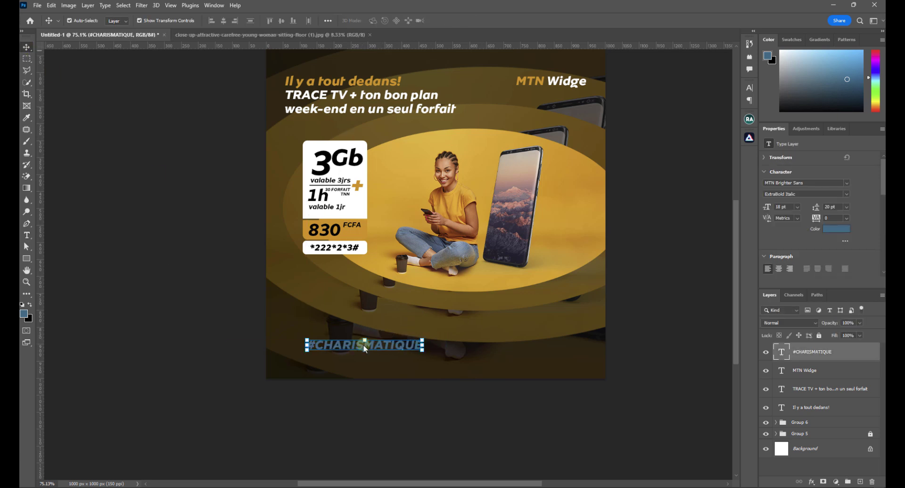
pyautogui.click(835, 229)
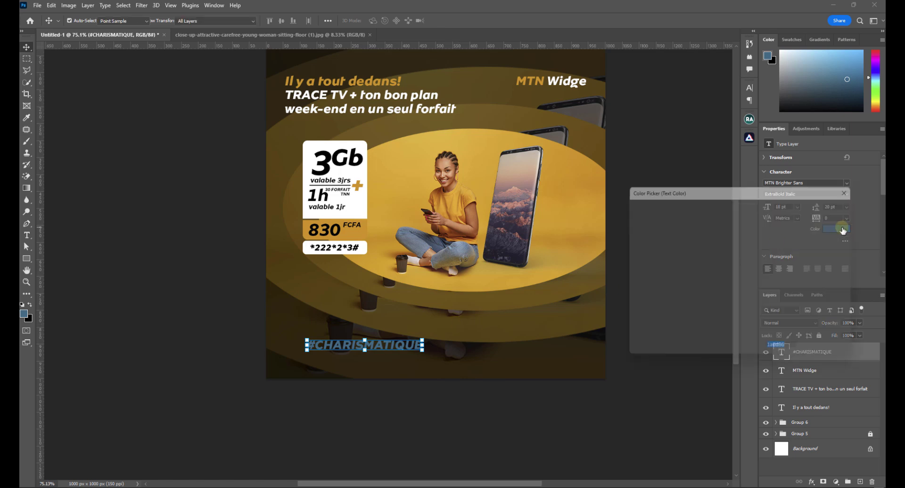
pyautogui.click(359, 236)
pyautogui.click(832, 204)
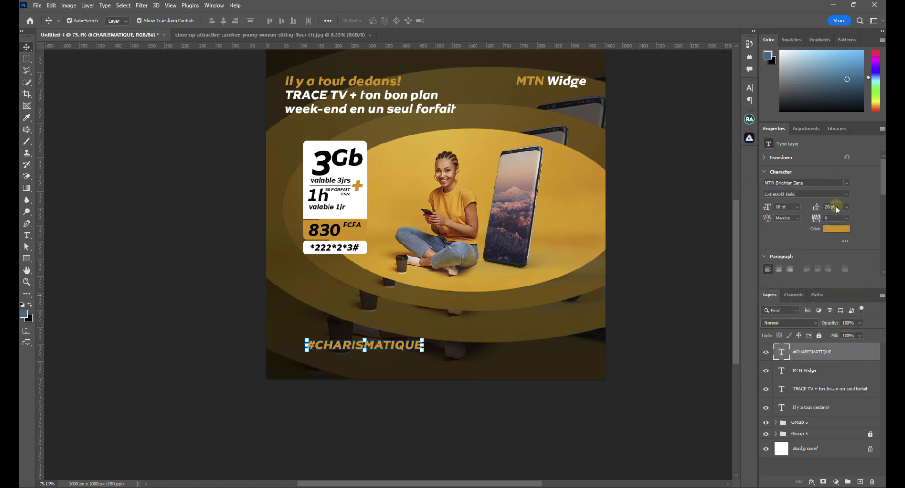
# Set "#CHARISMATIQUE" to the Bold style with a smaller font size, nudge it slightly right, and deselect it
pyautogui.click(848, 195)
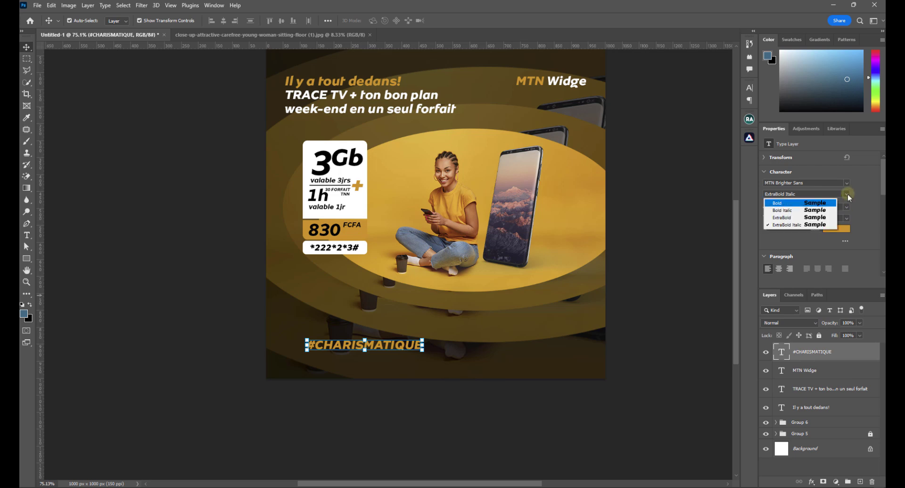
pyautogui.click(814, 204)
pyautogui.click(786, 207)
pyautogui.write('9')
pyautogui.press('Return')
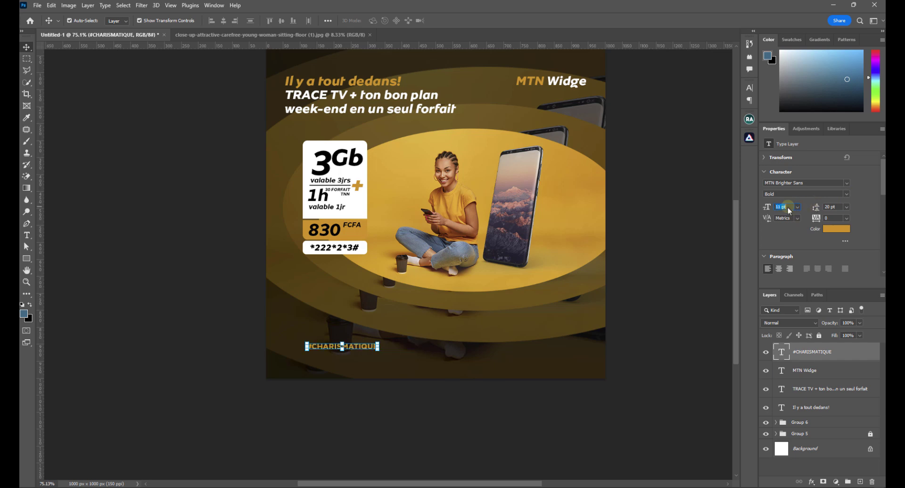
pyautogui.click(673, 356)
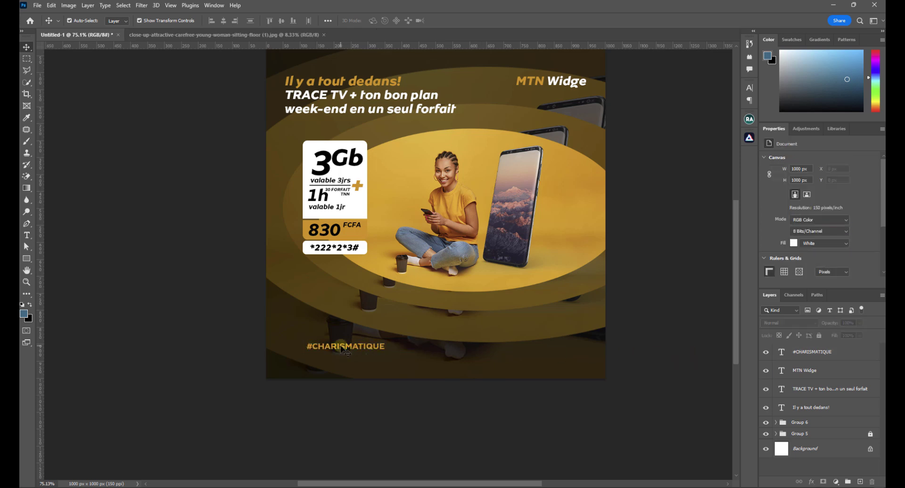
pyautogui.moveTo(344, 347); pyautogui.dragTo(346, 346)
pyautogui.click(459, 347)
pyautogui.scroll(4, 459, 347)
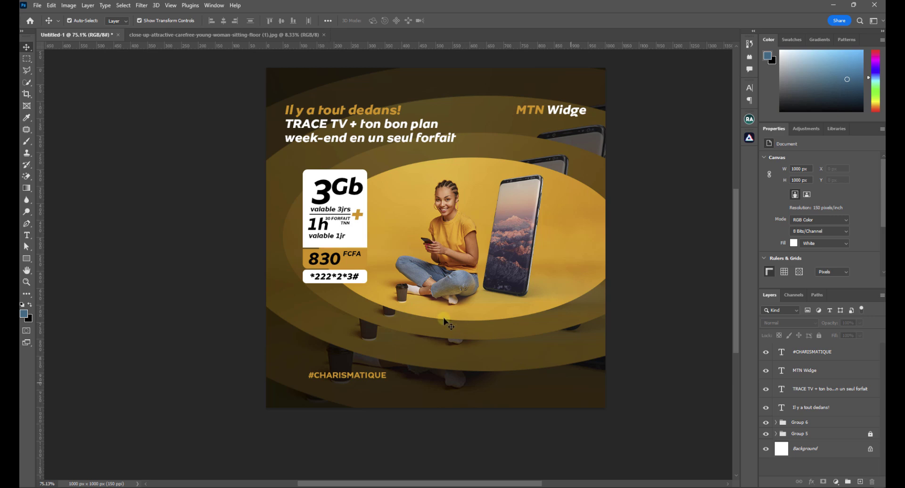
pyautogui.scroll(1, 444, 320)
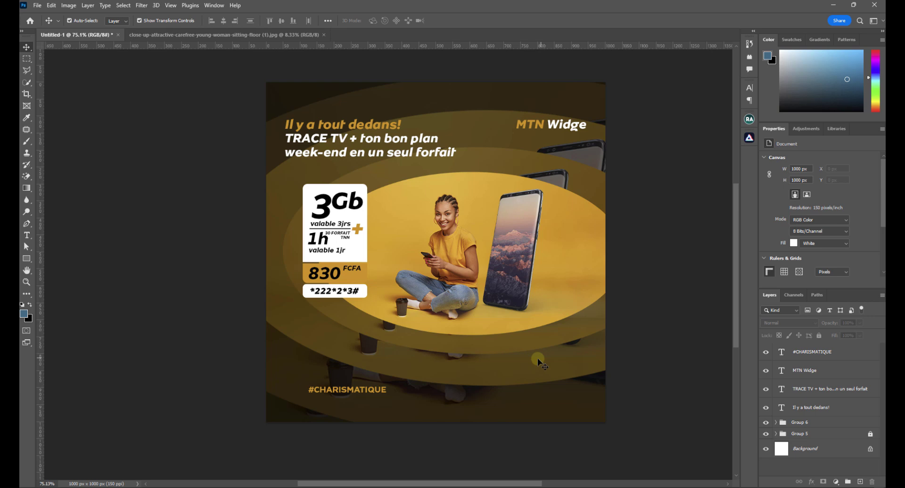
pyautogui.hotkey('alt', 'Tab')
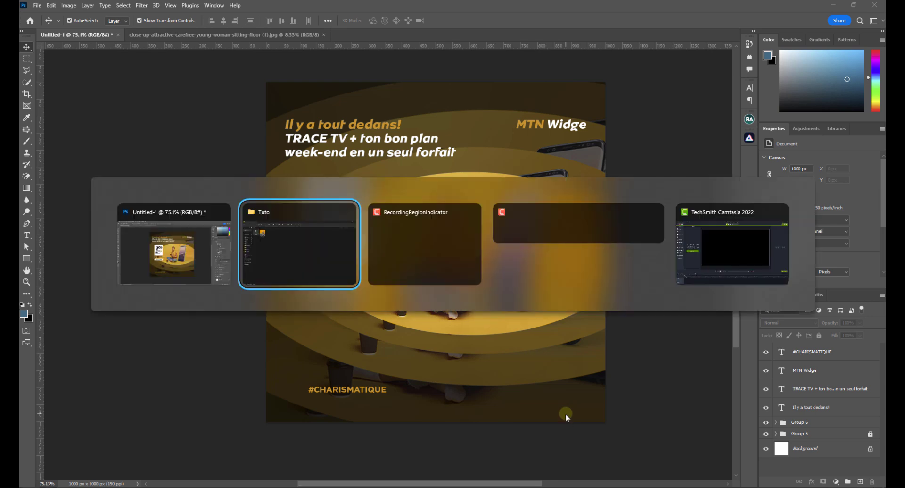
pyautogui.click(192, 262)
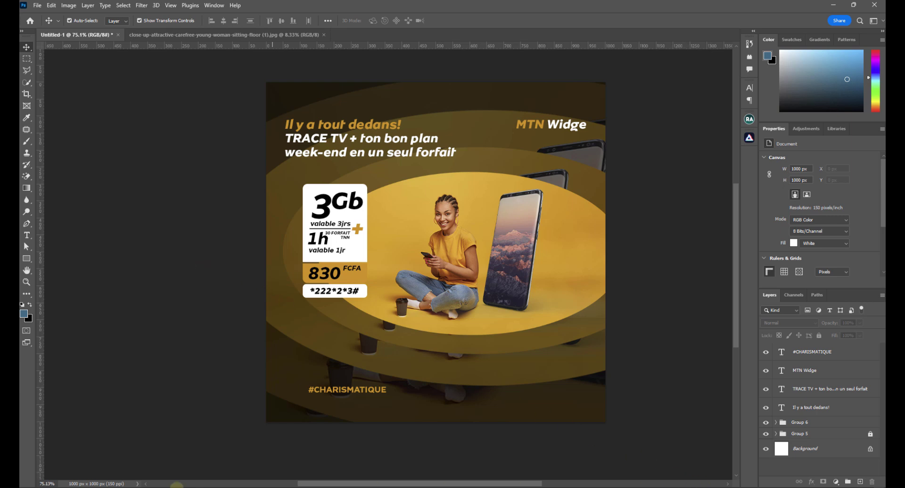
pyautogui.hotkey('alt', 'Tab')
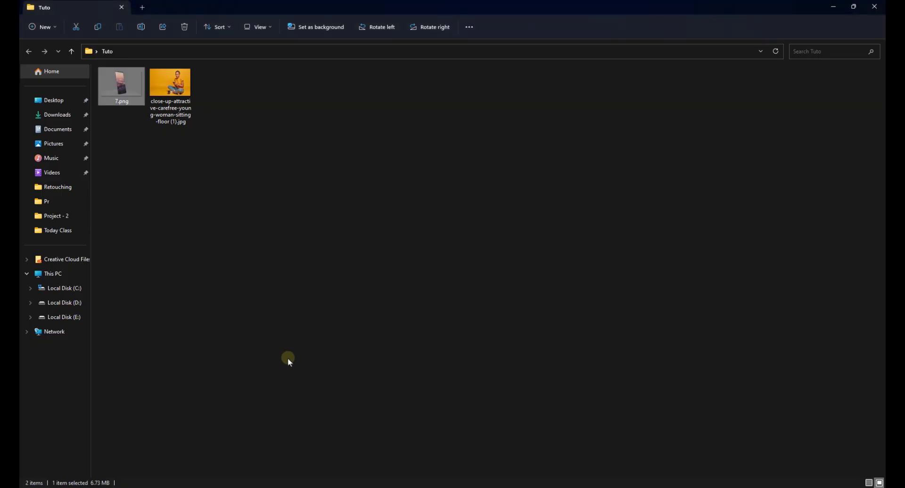
pyautogui.hotkey('alt', 'Tab')
# Switch to Google Chrome with the first profile and search for "mtn logo"
pyautogui.press('super')
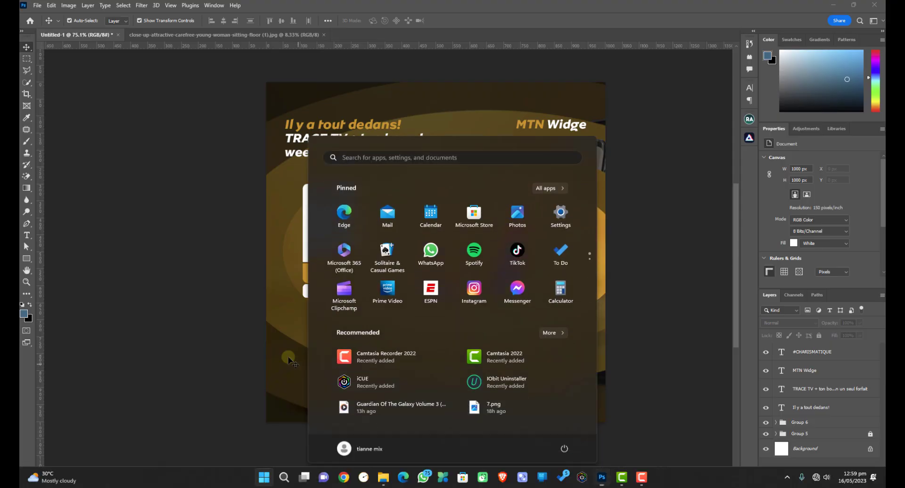
pyautogui.click(339, 474)
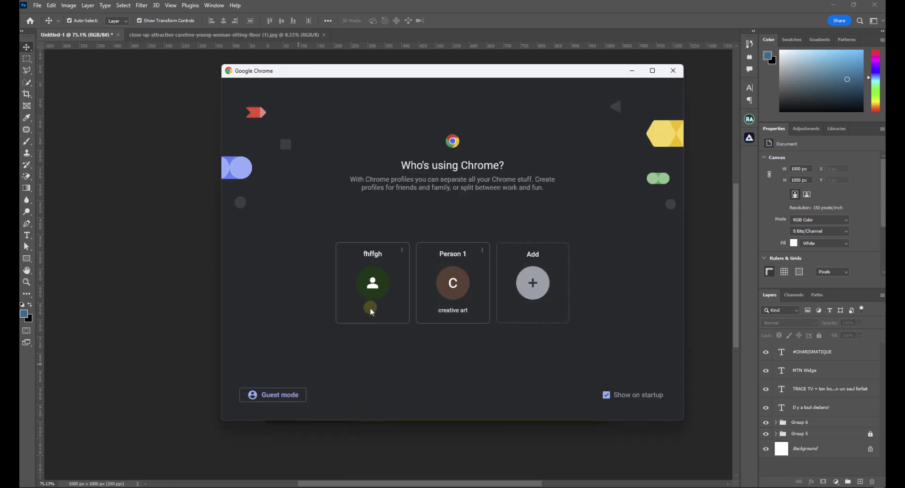
pyautogui.click(373, 283)
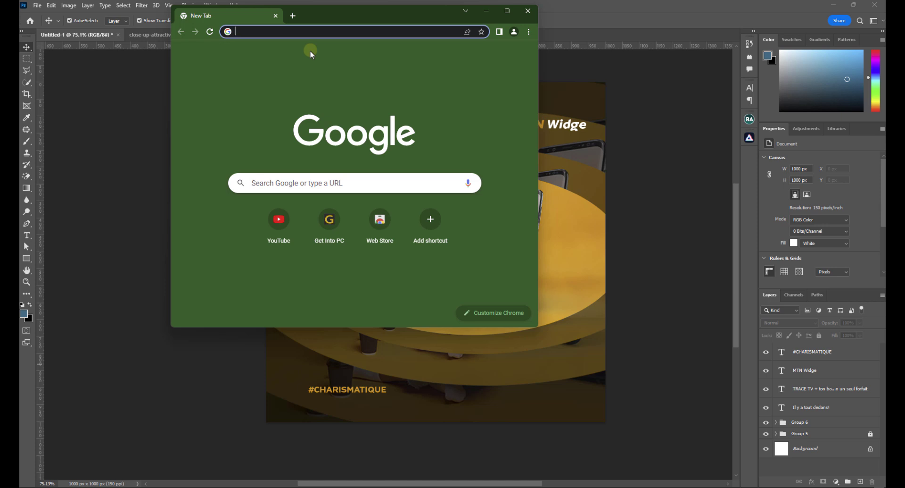
pyautogui.write('mtn logo')
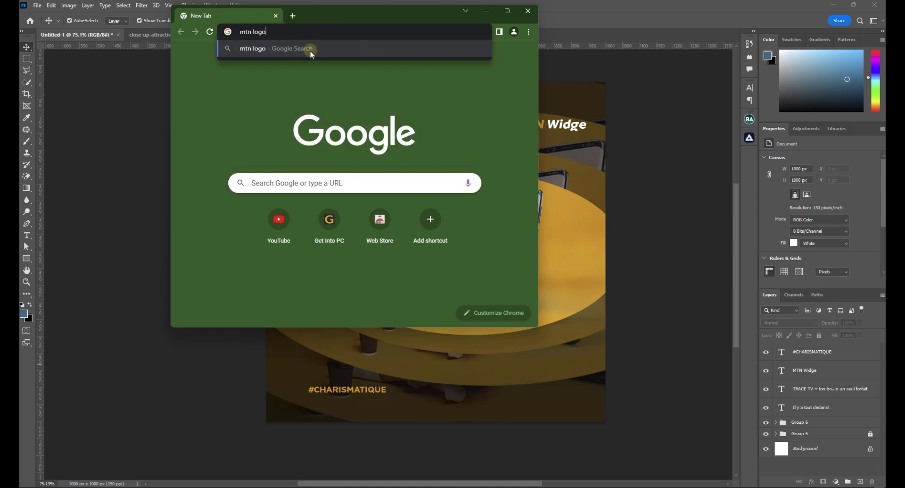
pyautogui.press('Return')
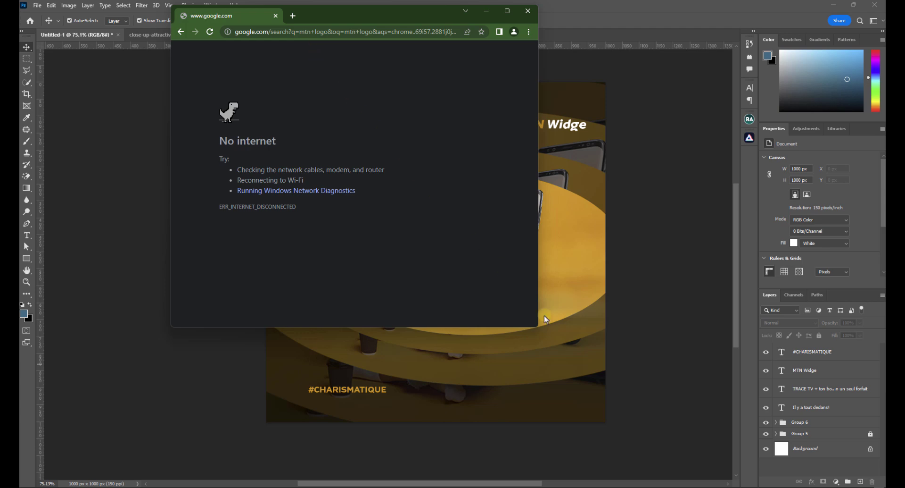
# Turn on the computer's Wi-Fi and return to the flyer in Photoshop
pyautogui.click(668, 454)
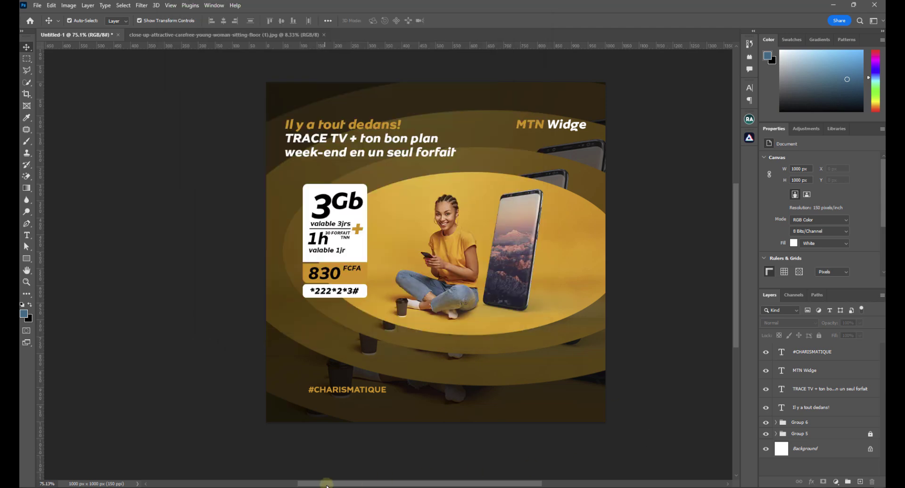
pyautogui.press('super')
pyautogui.click(821, 477)
pyautogui.click(762, 332)
pyautogui.click(864, 290)
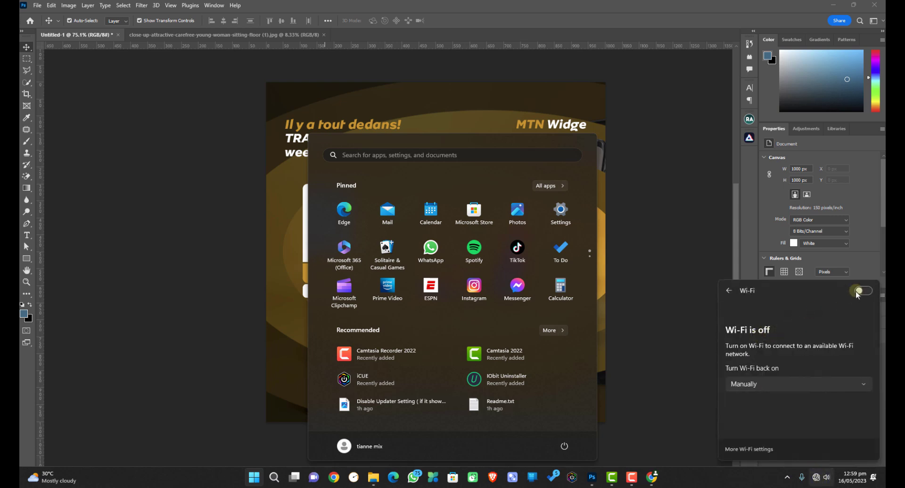
pyautogui.click(559, 4)
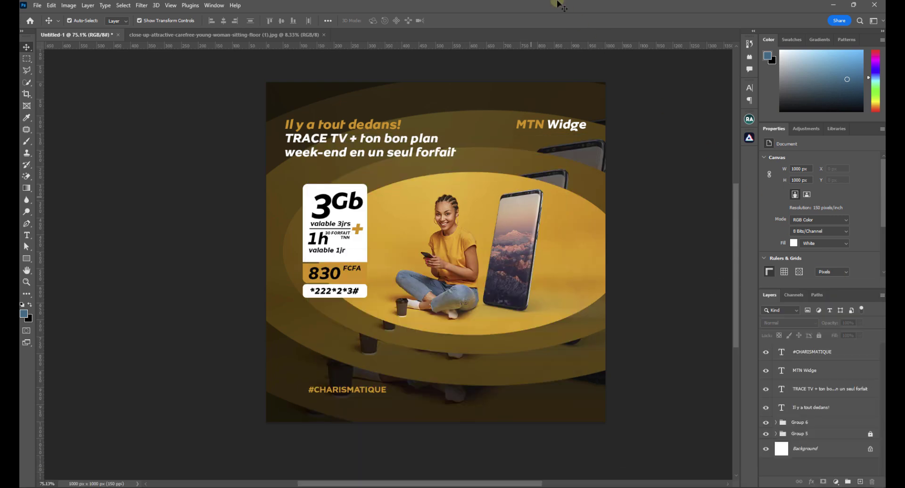
# Switch to Chrome, reload the logo search, refine it to "mtn logo png" and maximize the browser window
pyautogui.hotkey('alt', 'Tab')
pyautogui.click(277, 29)
pyautogui.press('Return')
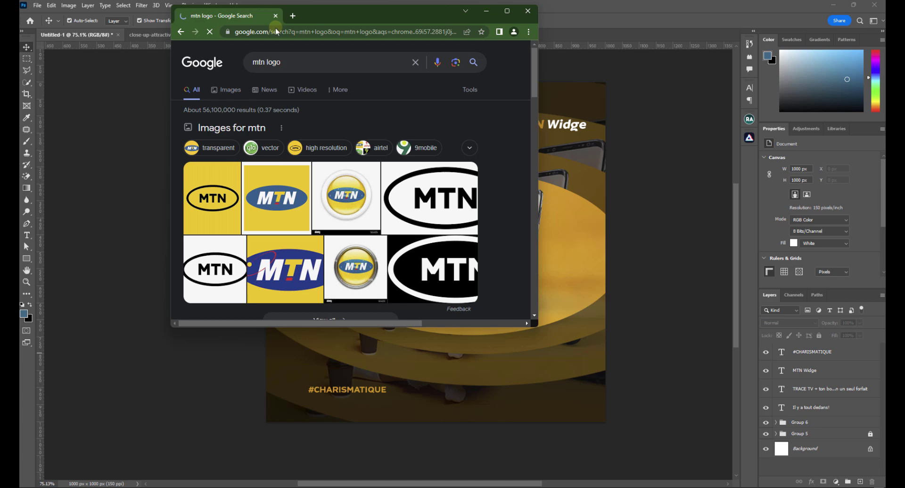
pyautogui.click(305, 64)
pyautogui.write('png')
pyautogui.press('Return')
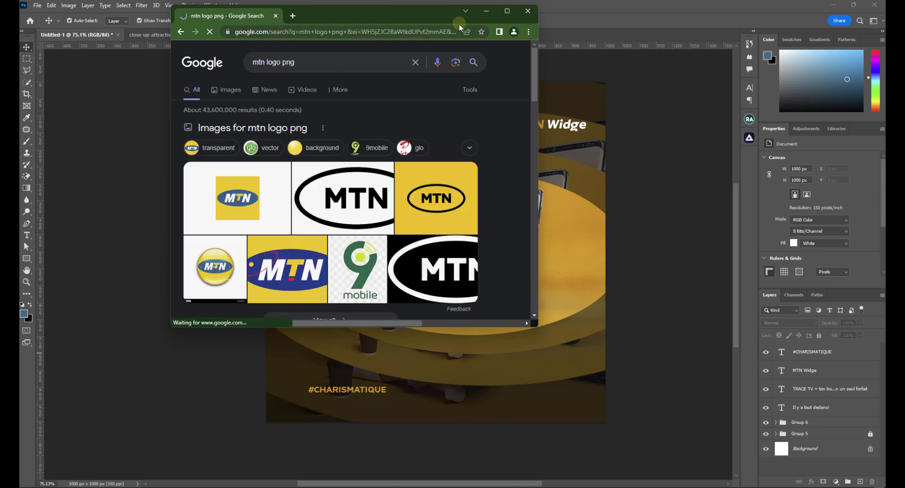
pyautogui.click(506, 11)
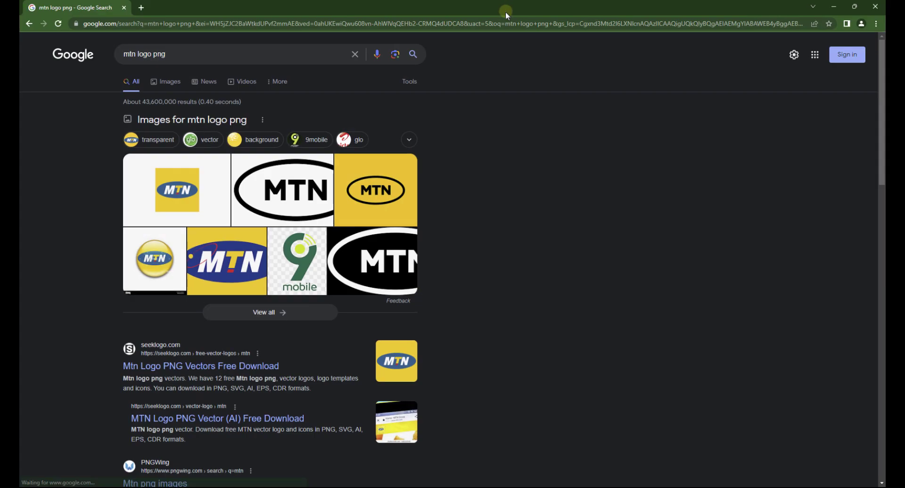
# Save the black oval MTN logo image from 1000 Logos as MTN-Logo.png in the Desktop's Tuto folder
pyautogui.click(263, 193)
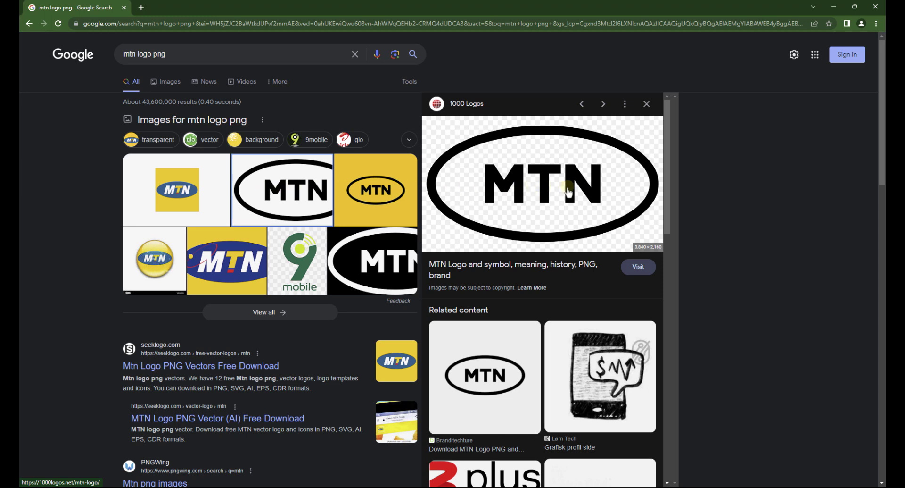
pyautogui.rightClick(569, 191)
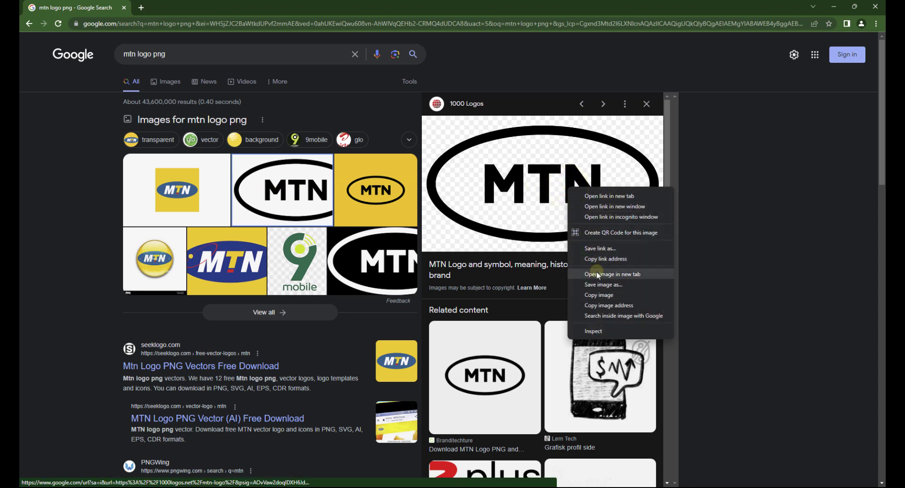
pyautogui.click(601, 284)
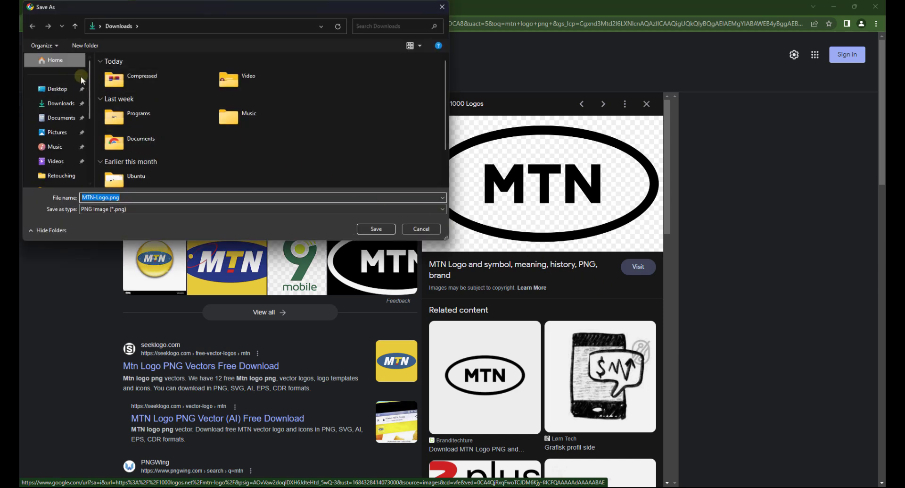
pyautogui.click(55, 88)
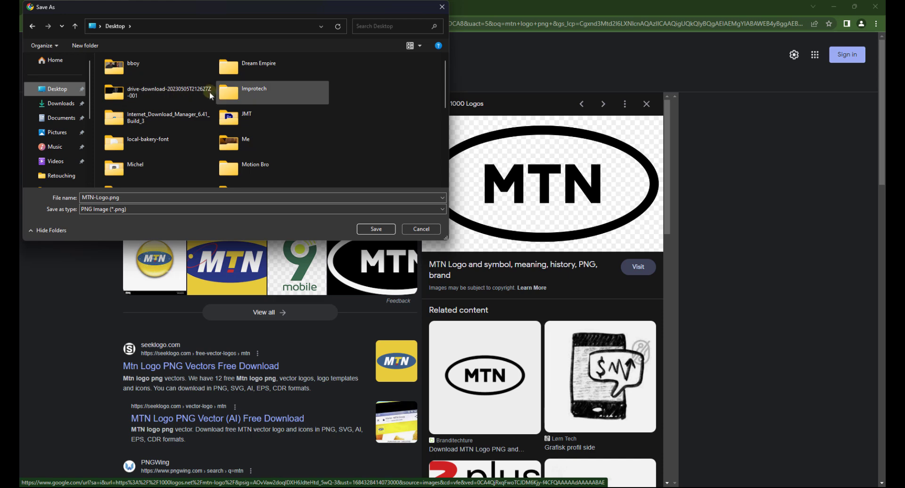
pyautogui.click(225, 94)
pyautogui.scroll(-3, 236, 99)
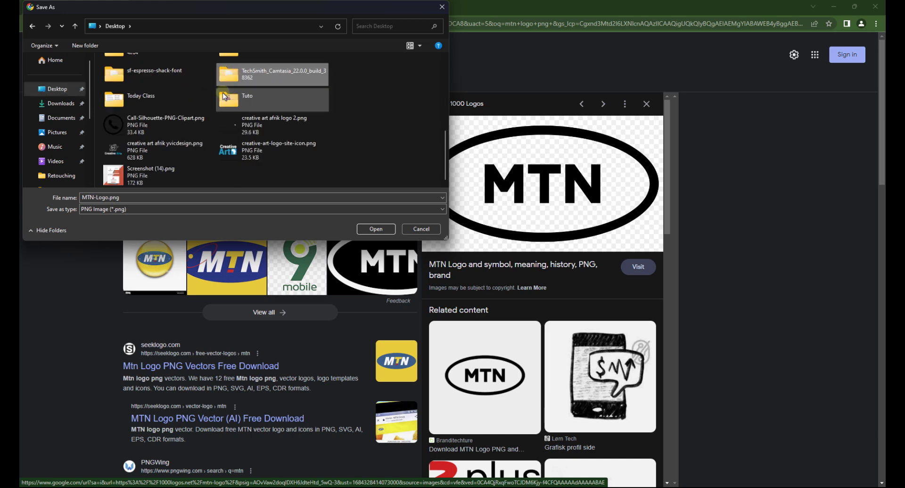
pyautogui.doubleClick(245, 104)
pyautogui.click(384, 229)
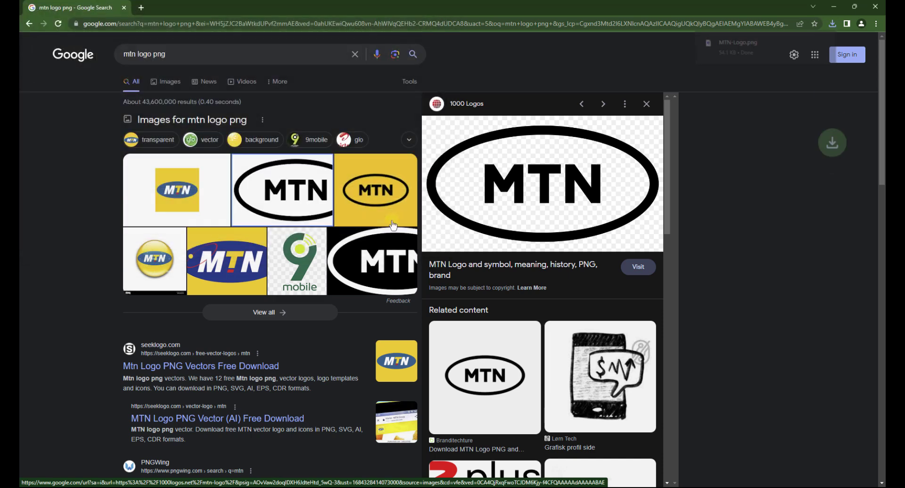
# Place MTN-Logo.png from the Tuto folder into the Photoshop flyer at its default size
pyautogui.click(830, 6)
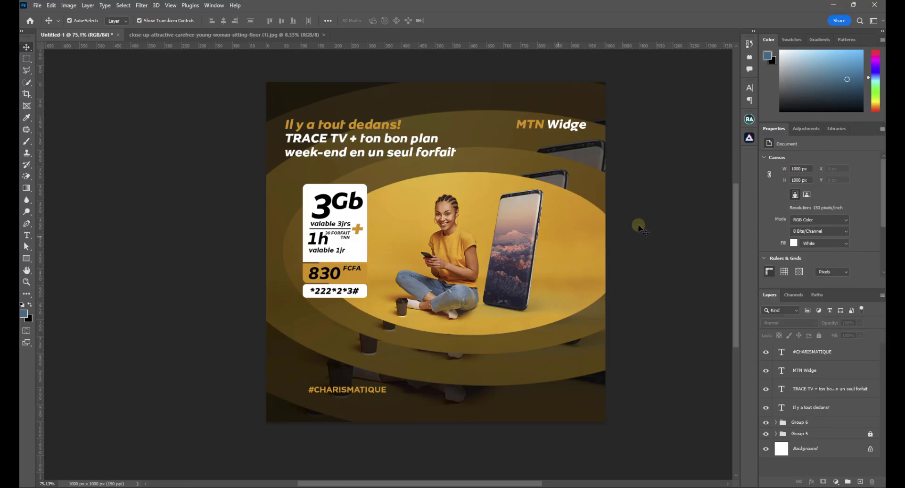
pyautogui.hotkey('alt', 'Tab')
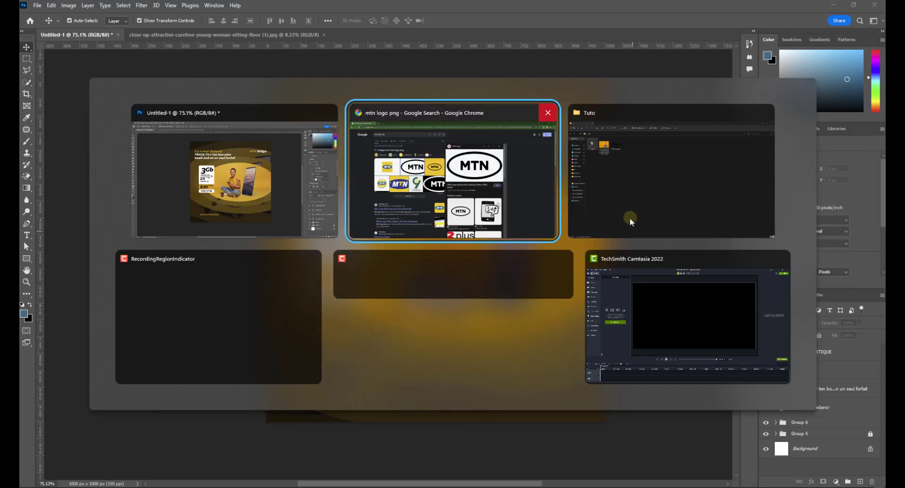
pyautogui.click(622, 175)
pyautogui.moveTo(243, 105); pyautogui.dragTo(500, 346)
pyautogui.hotkey('alt', 'Tab')
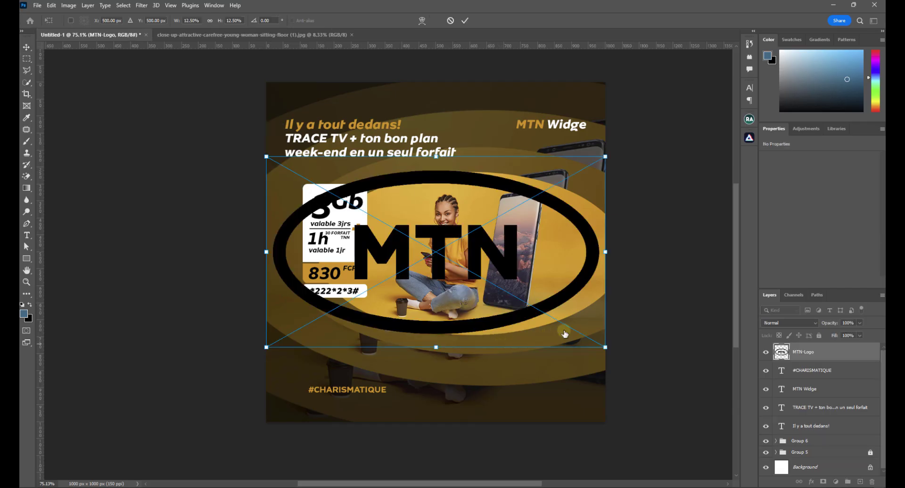
pyautogui.press('Return')
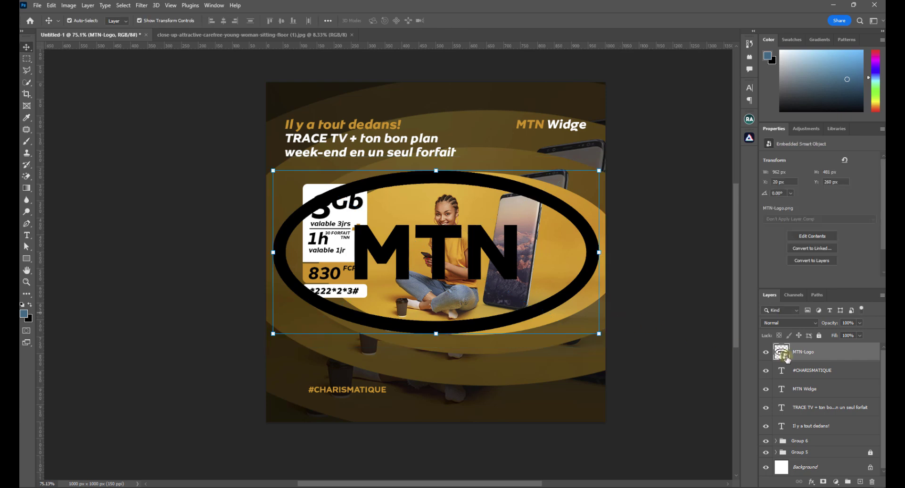
# Scale the MTN logo down to about 113 by 55 px and place it in the flyer's lower-right corner
pyautogui.hotkey('ctrl', 't')
pyautogui.moveTo(596, 255); pyautogui.dragTo(587, 387)
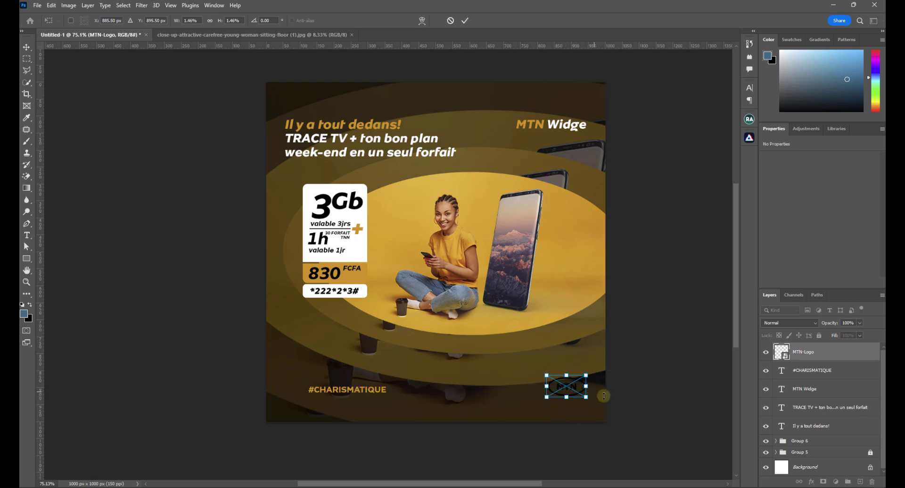
pyautogui.press('Return')
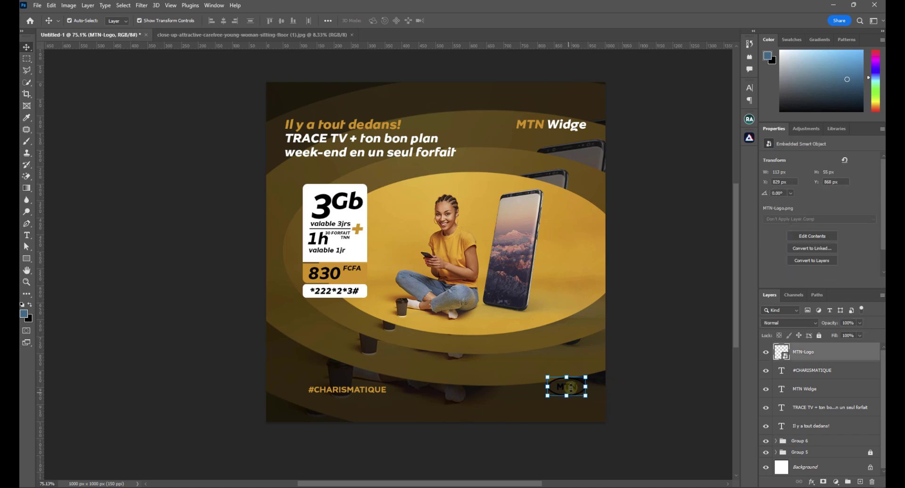
# Apply a Color Overlay to the MTN logo using the price band's golden color dd9008, and deselect it
pyautogui.rightClick(838, 353)
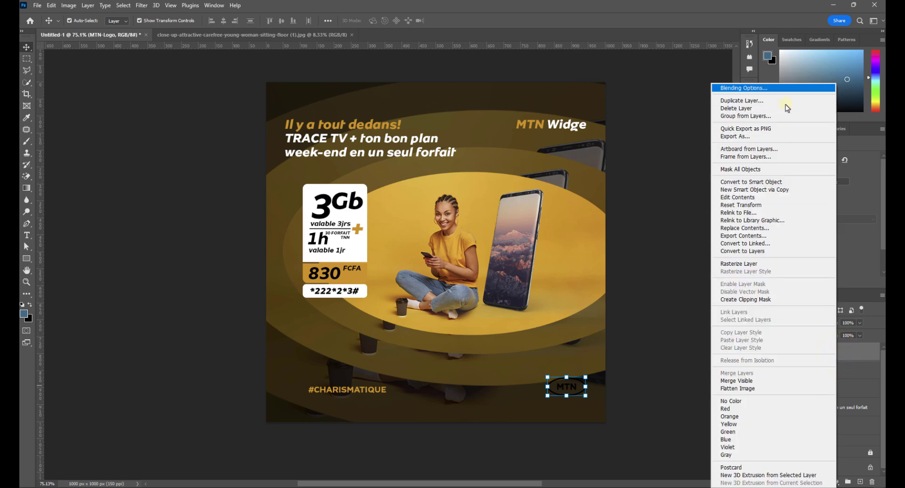
pyautogui.click(766, 90)
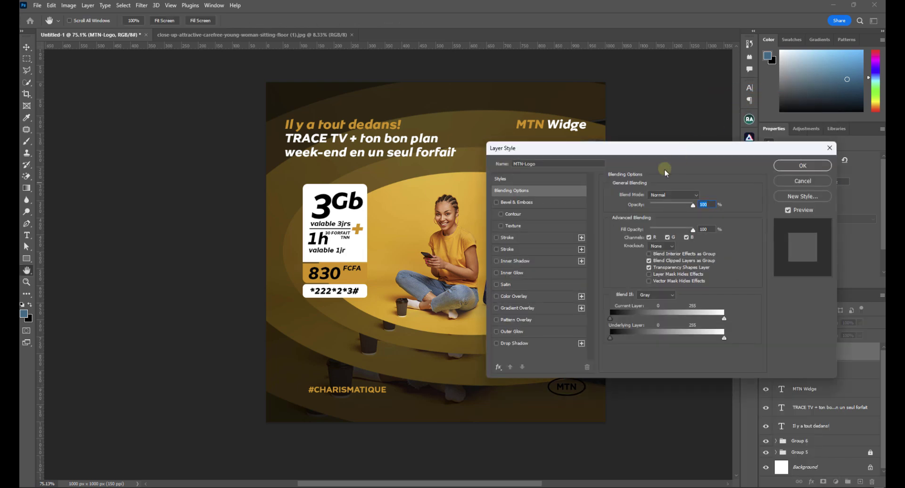
pyautogui.click(510, 297)
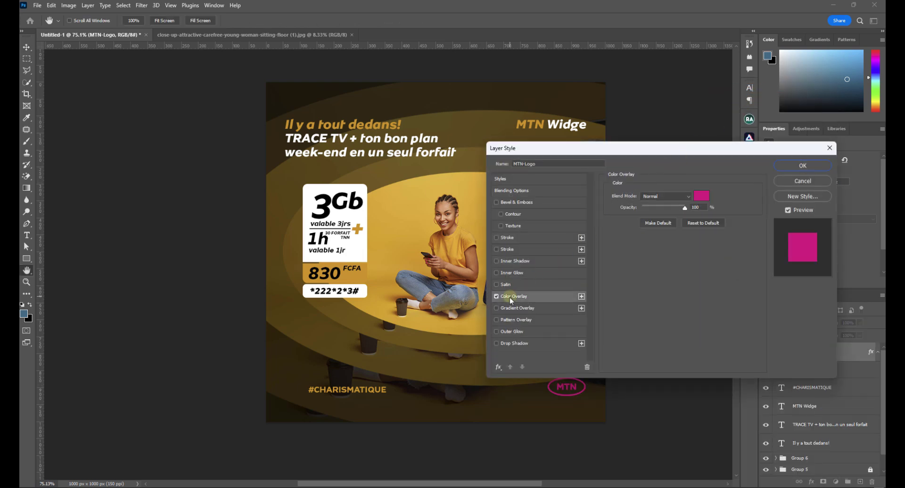
pyautogui.moveTo(658, 149); pyautogui.dragTo(668, 82)
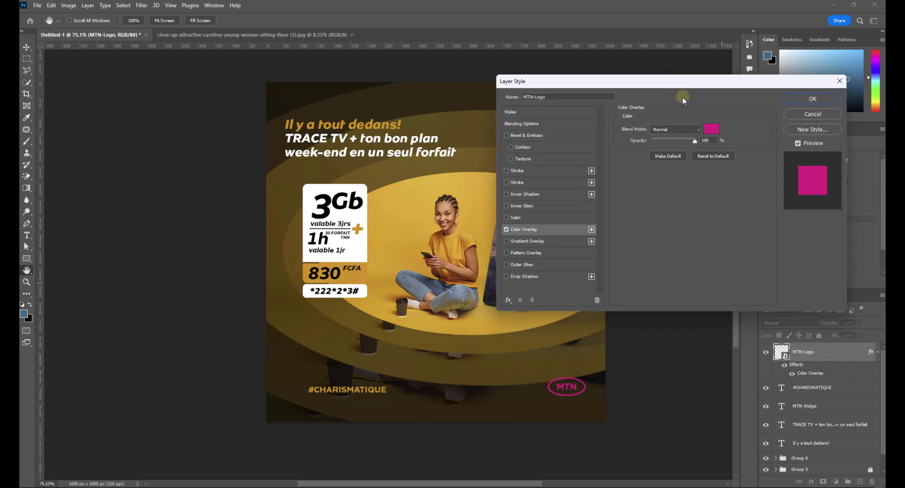
pyautogui.click(713, 129)
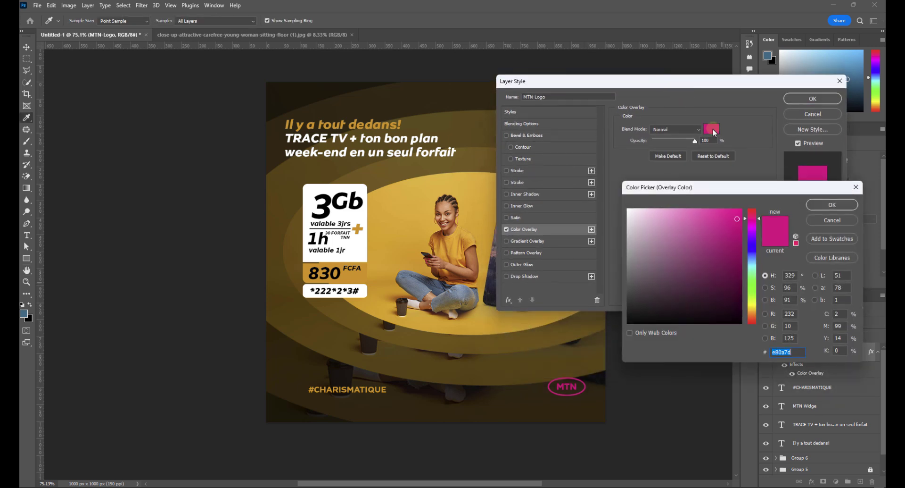
pyautogui.click(355, 277)
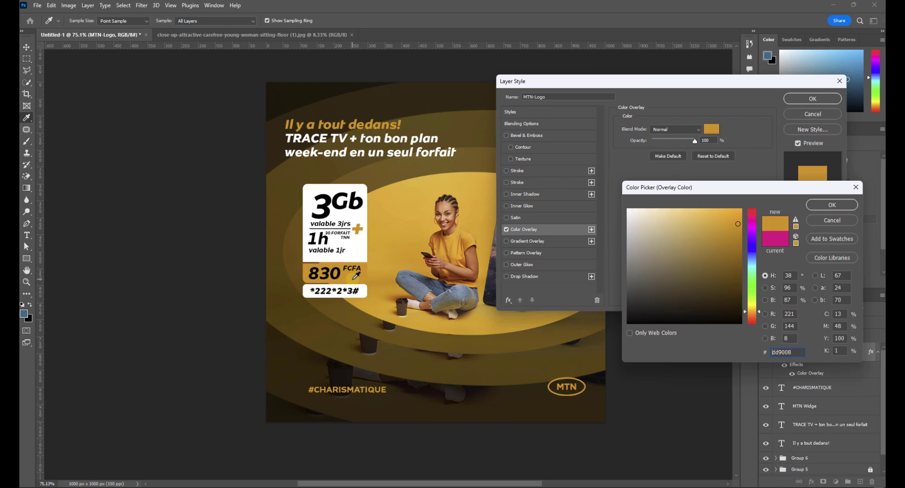
pyautogui.click(832, 204)
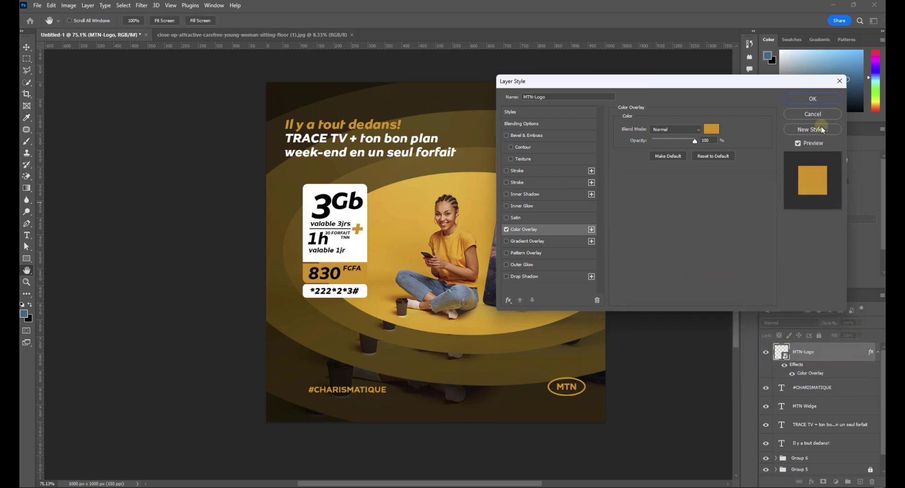
pyautogui.click(813, 98)
pyautogui.click(627, 398)
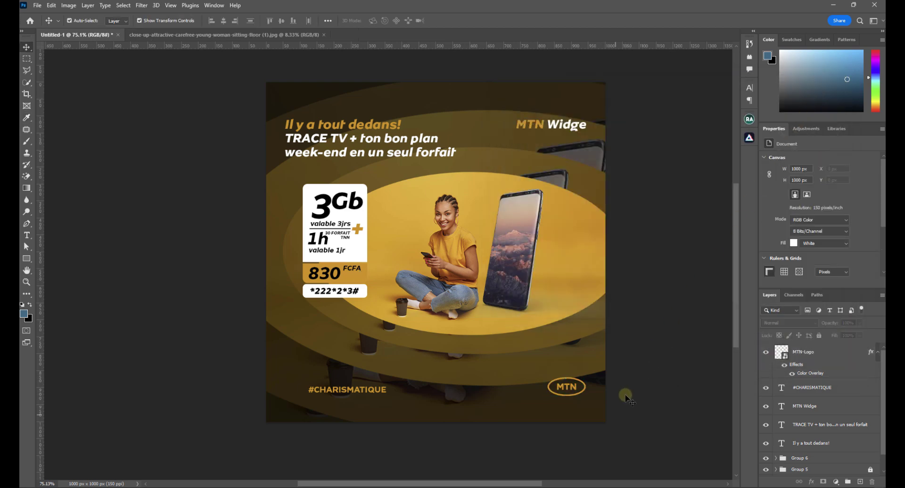
# Draw a square of about 44 px beside the MTN logo, on its left, with all corners rounded to 12 px
pyautogui.scroll(3, 569, 391)
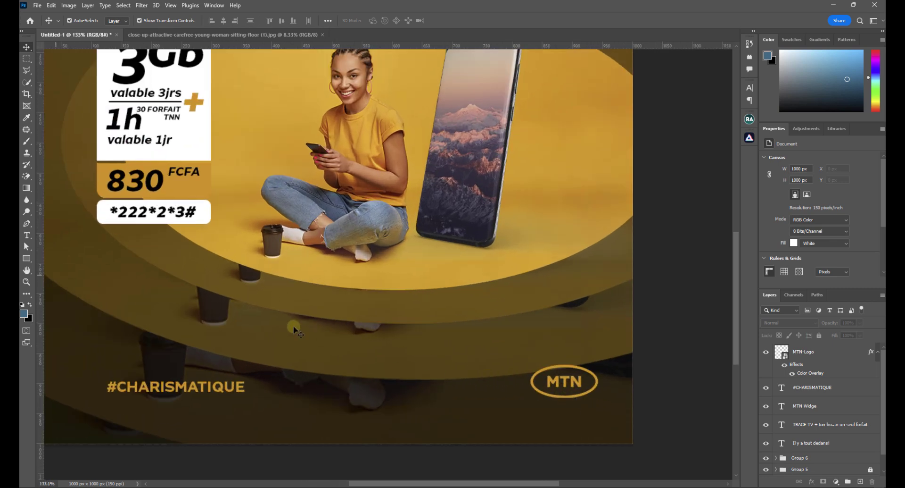
pyautogui.click(27, 258)
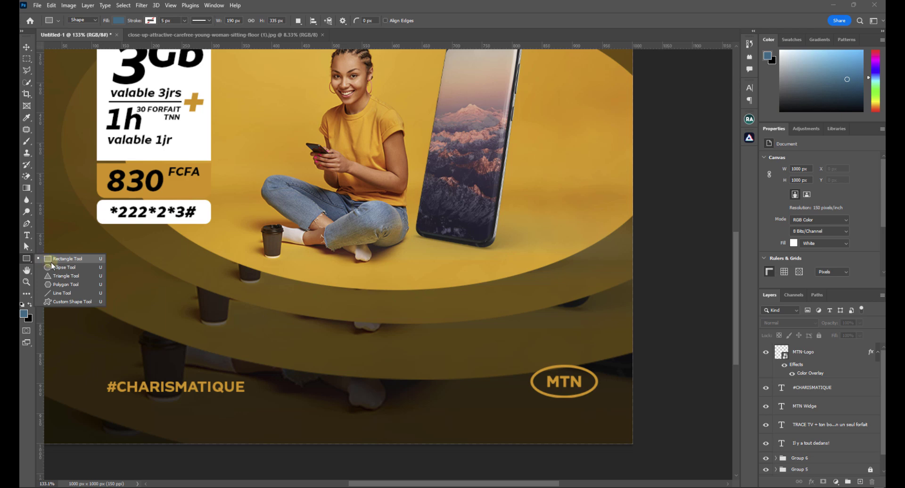
pyautogui.click(51, 262)
pyautogui.moveTo(472, 369); pyautogui.dragTo(500, 396)
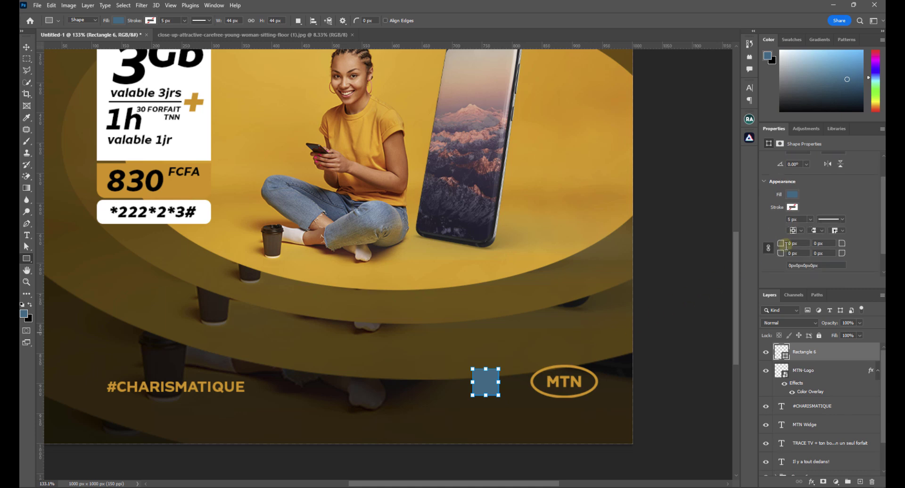
pyautogui.click(786, 245)
pyautogui.write('12')
pyautogui.press('Return')
pyautogui.click(26, 47)
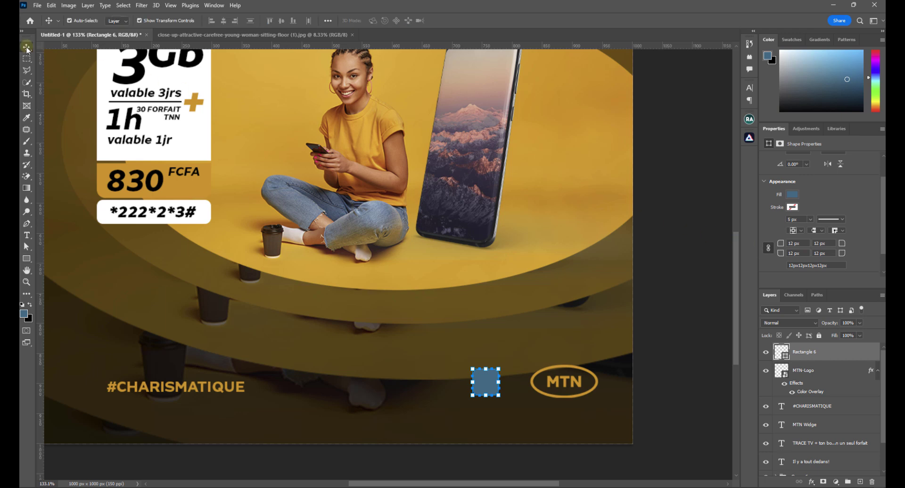
# Move the rounded square closer to the MTN logo, at about X 755 and Y 875 px, and fill it with black
pyautogui.click(667, 293)
pyautogui.moveTo(494, 378); pyautogui.dragTo(508, 379)
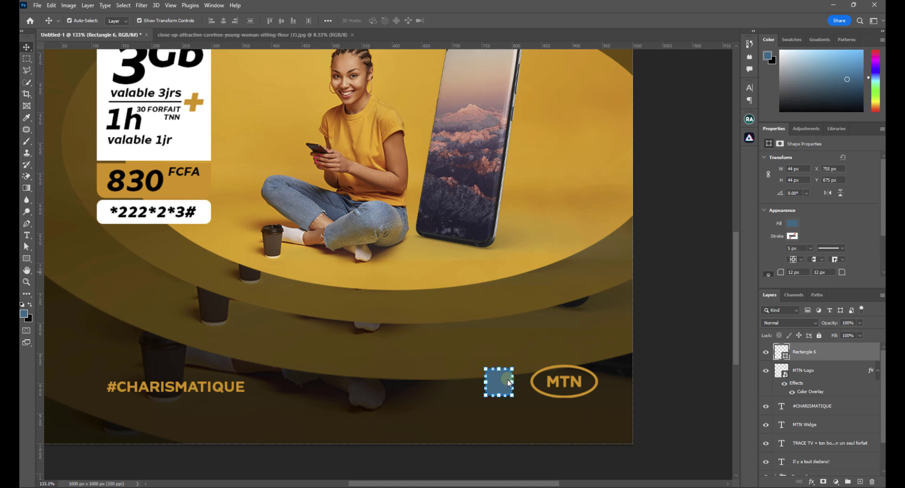
pyautogui.doubleClick(782, 352)
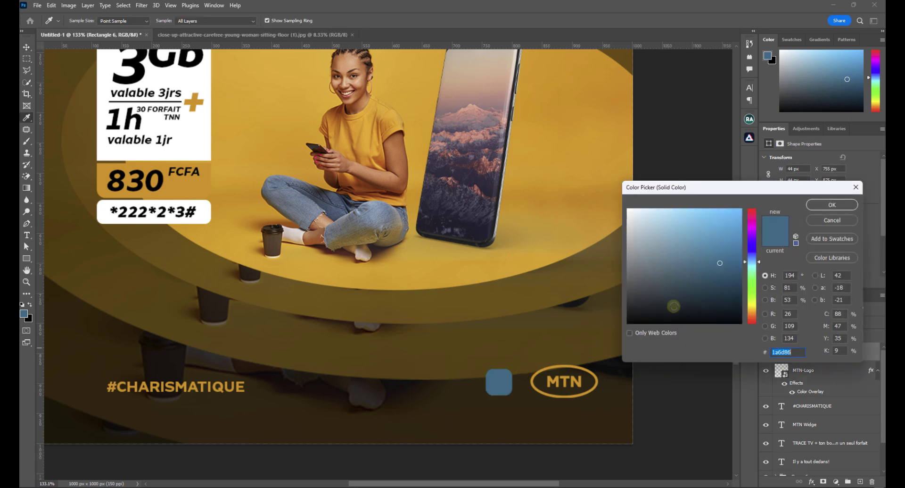
pyautogui.moveTo(634, 316); pyautogui.dragTo(616, 327)
pyautogui.click(820, 206)
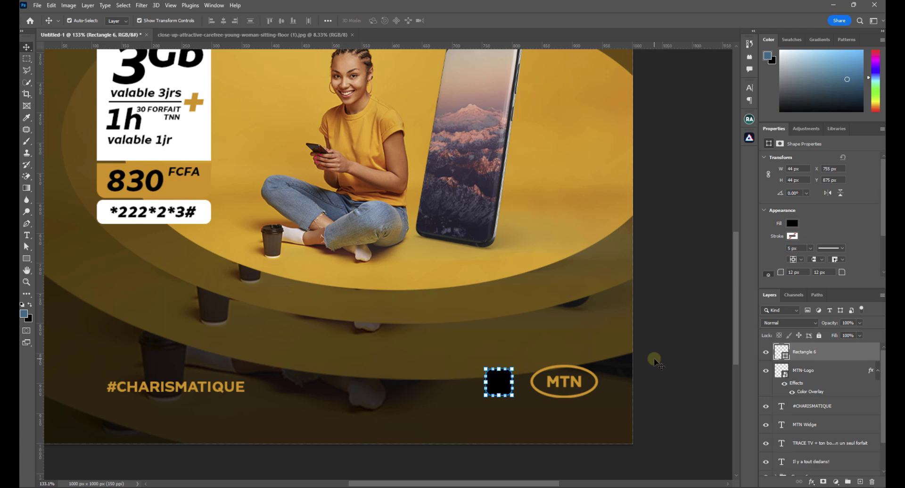
pyautogui.click(655, 358)
# Add the text "Tnn" in white 12 pt MTN Brighter Sans Bold just above the black rounded square
pyautogui.click(28, 236)
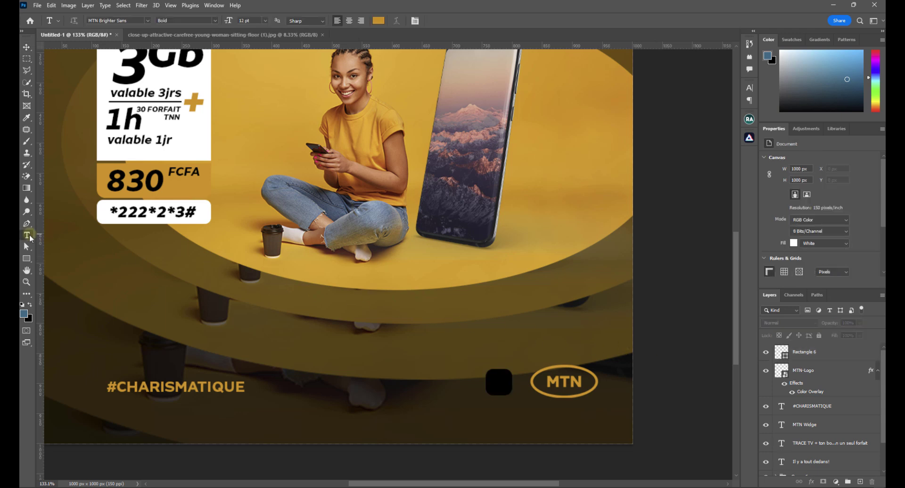
pyautogui.click(497, 333)
pyautogui.write('Tnn')
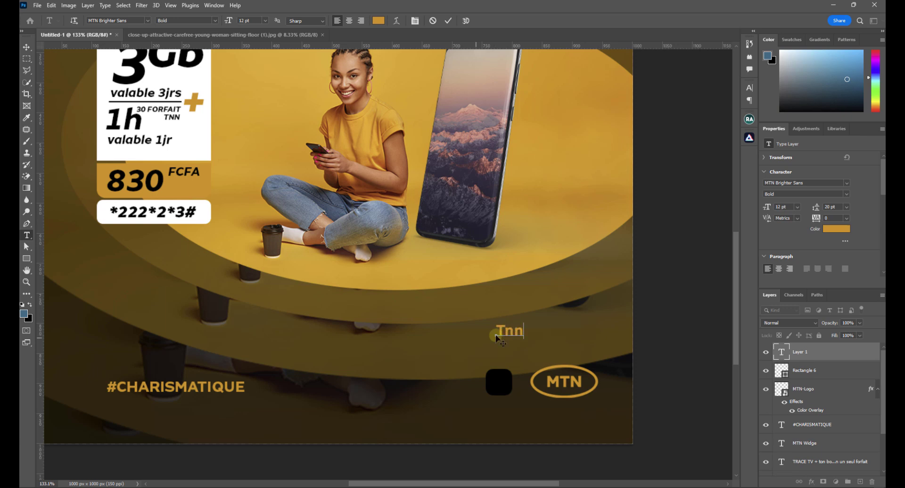
pyautogui.hotkey('ctrl', 'a')
pyautogui.click(837, 229)
pyautogui.moveTo(650, 243); pyautogui.dragTo(610, 164)
pyautogui.click(843, 205)
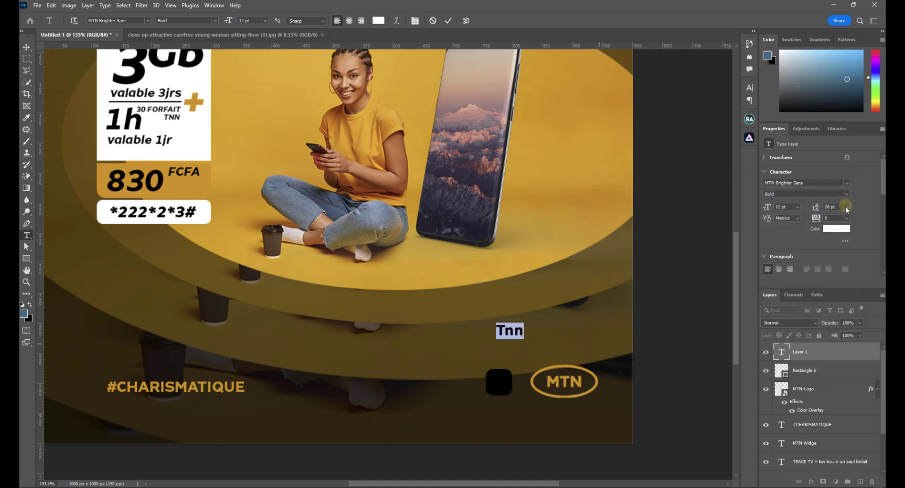
pyautogui.click(27, 48)
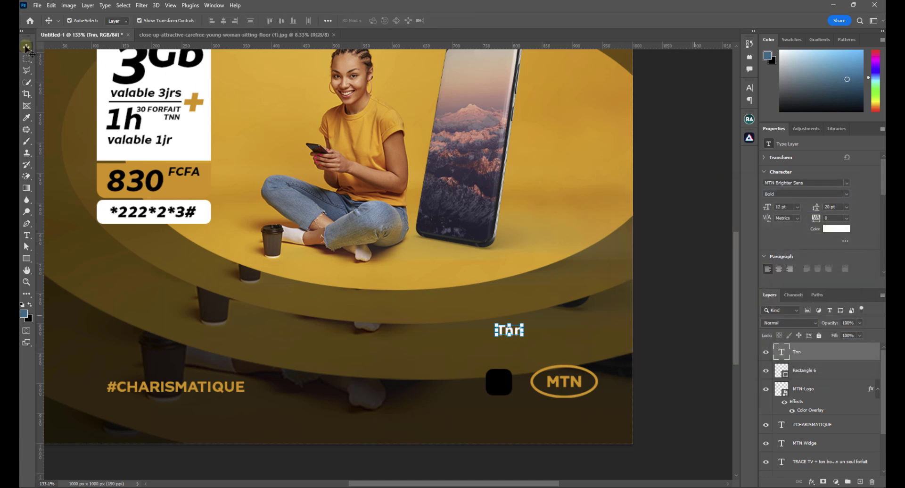
# Move the "Tnn" text onto the black square, reduce its font size to fit inside, and center it there
pyautogui.moveTo(513, 336); pyautogui.dragTo(502, 385)
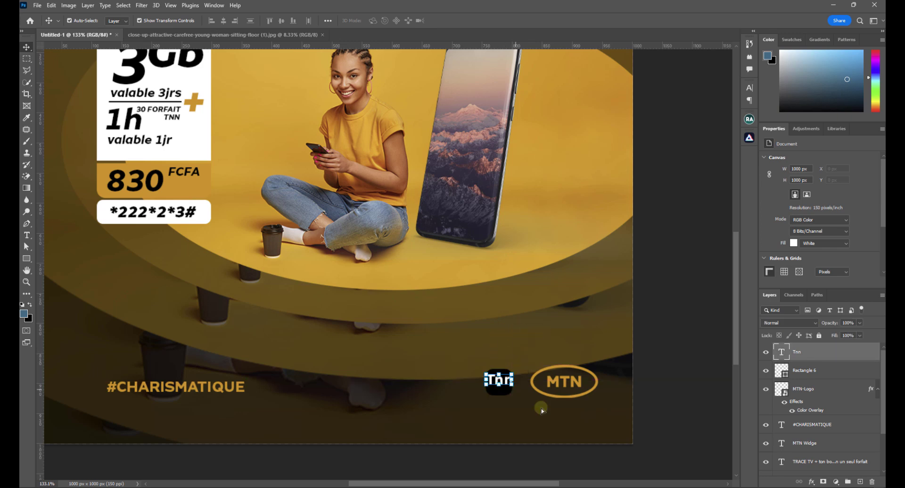
pyautogui.scroll(4, 542, 409)
pyautogui.click(784, 207)
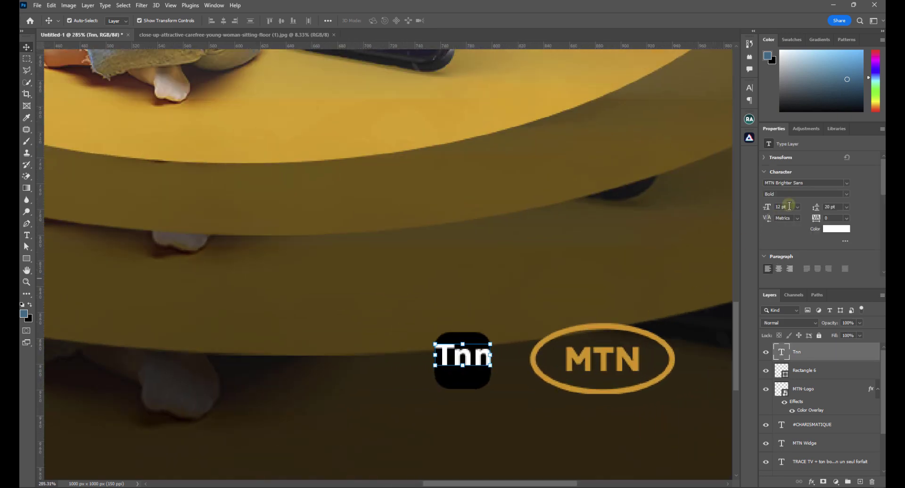
pyautogui.write('50')
pyautogui.press('Return')
pyautogui.write('5')
pyautogui.press('Return')
pyautogui.moveTo(459, 360)
pyautogui.mouseDown()
pyautogui.moveTo(475, 361)
pyautogui.moveTo(469, 347)
pyautogui.moveTo(477, 342)
pyautogui.moveTo(471, 365)
pyautogui.mouseUp()
pyautogui.press('Return')
pyautogui.click(495, 409)
pyautogui.scroll(-5, 518, 368)
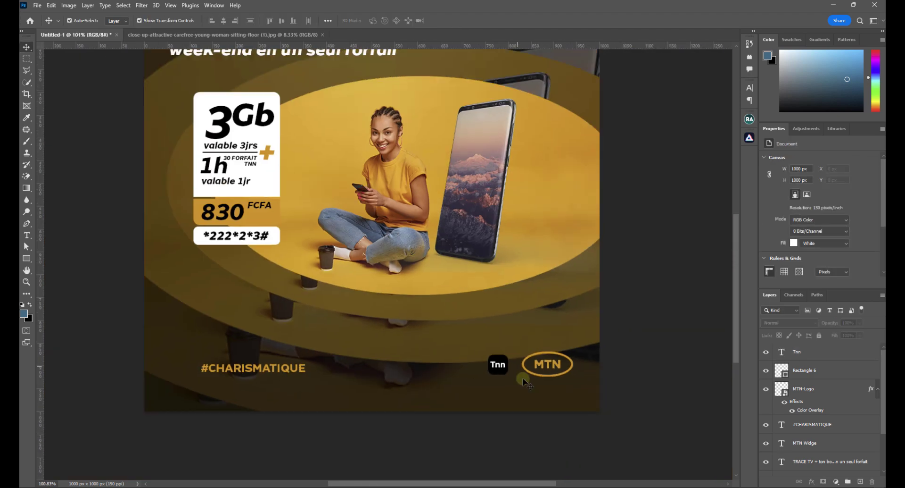
# Draw a thin vertical divider 2 px wide and 42 px high between the Tnn square and MTN logo, filled with white
pyautogui.scroll(3, 518, 367)
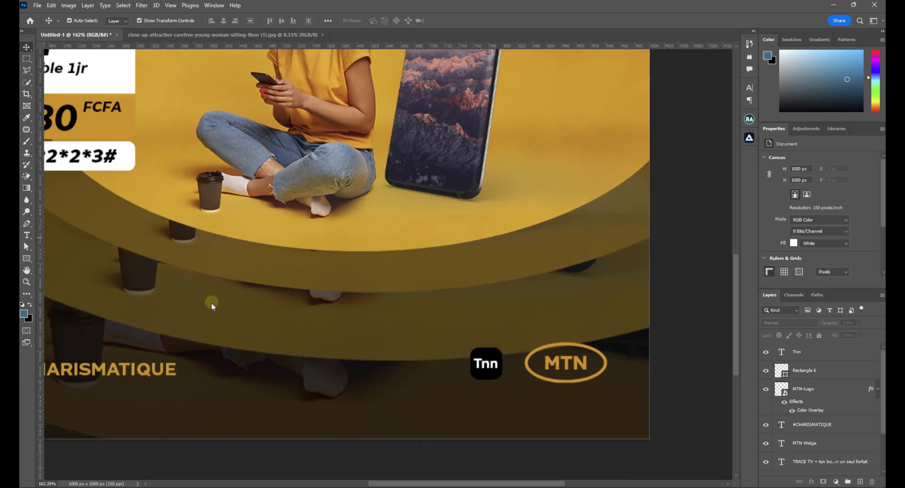
pyautogui.click(27, 258)
pyautogui.moveTo(513, 347); pyautogui.dragTo(513, 378)
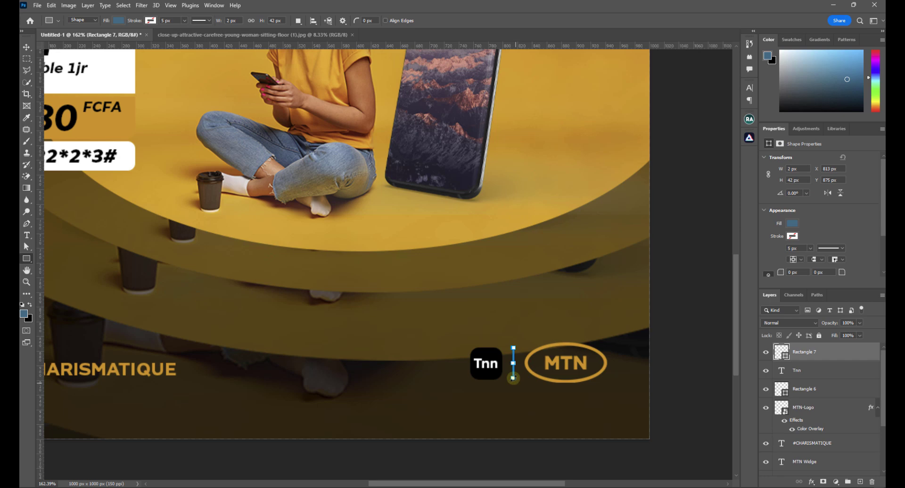
pyautogui.click(792, 223)
pyautogui.click(762, 271)
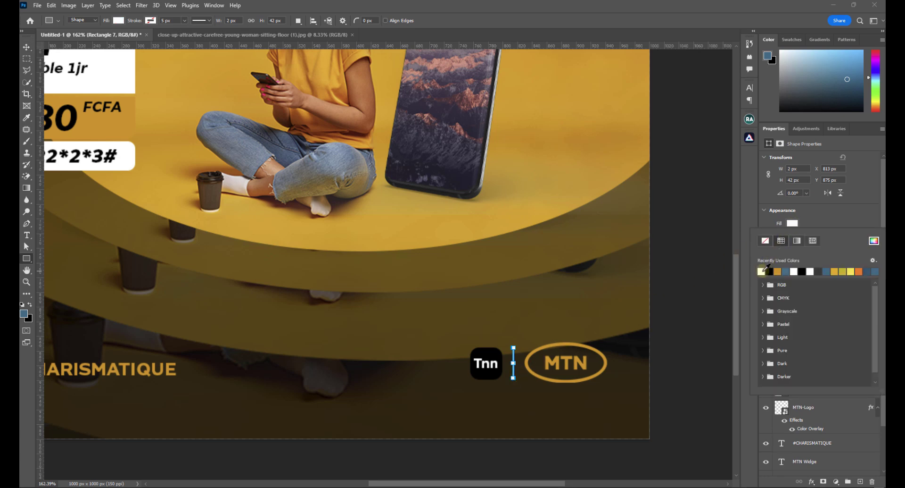
pyautogui.click(875, 241)
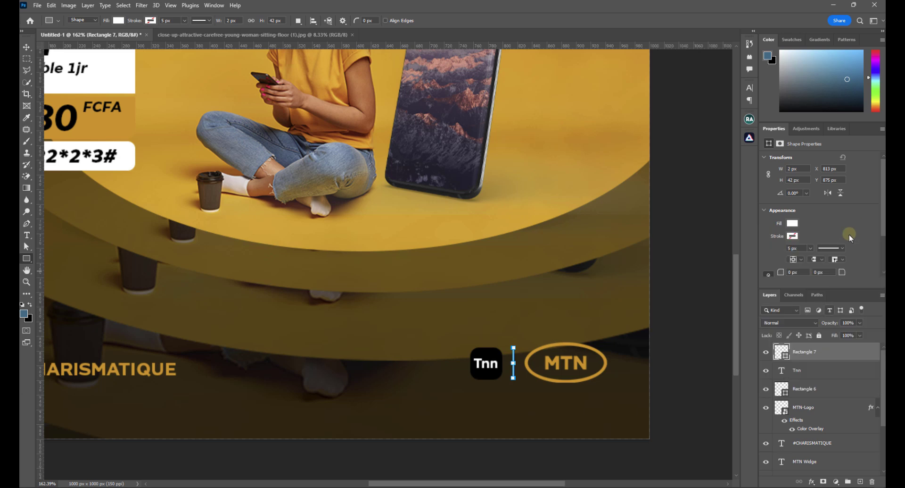
pyautogui.click(839, 205)
pyautogui.click(725, 309)
pyautogui.click(415, 263)
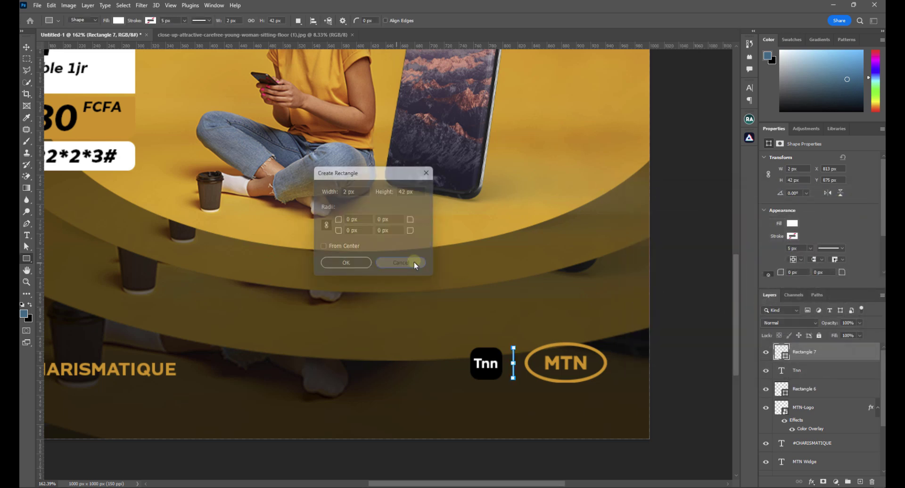
pyautogui.click(27, 48)
pyautogui.click(695, 341)
# Align the hashtag, Tnn square, divider and MTN logo on their vertical centers and group them
pyautogui.scroll(-4, 617, 361)
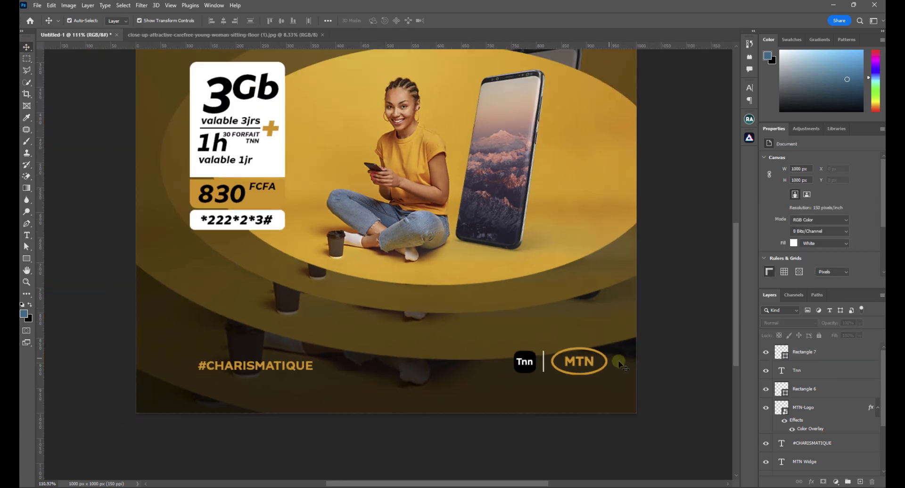
pyautogui.scroll(-4, 619, 363)
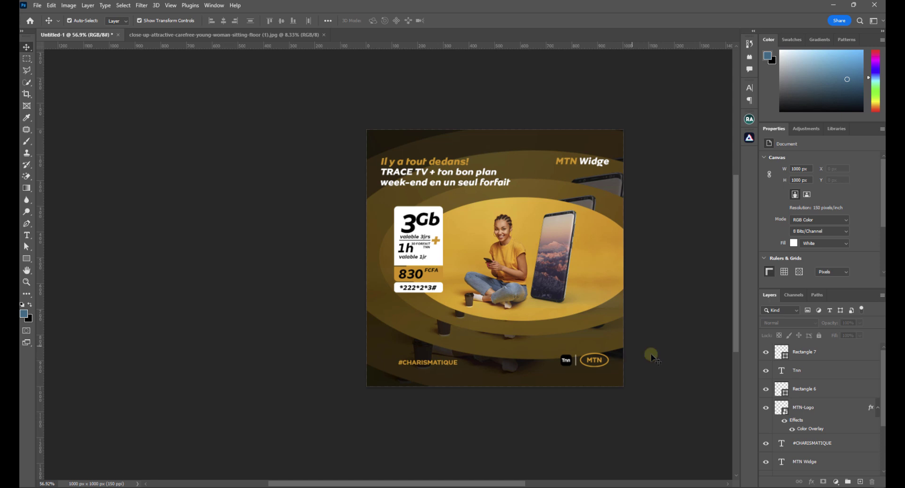
pyautogui.scroll(2, 651, 354)
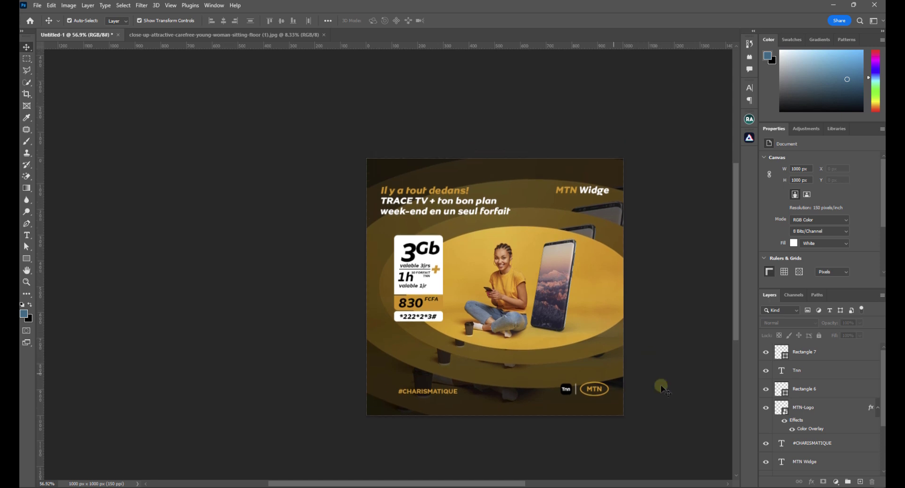
pyautogui.moveTo(643, 372); pyautogui.dragTo(366, 394)
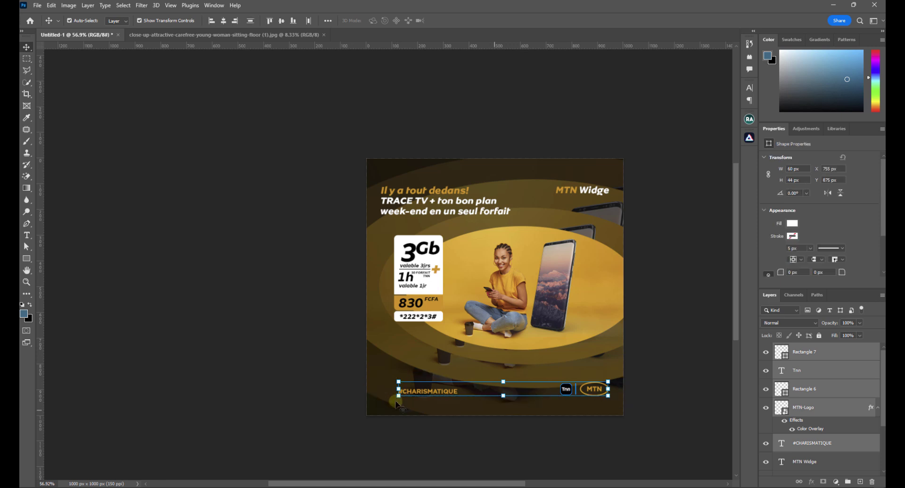
pyautogui.click(282, 21)
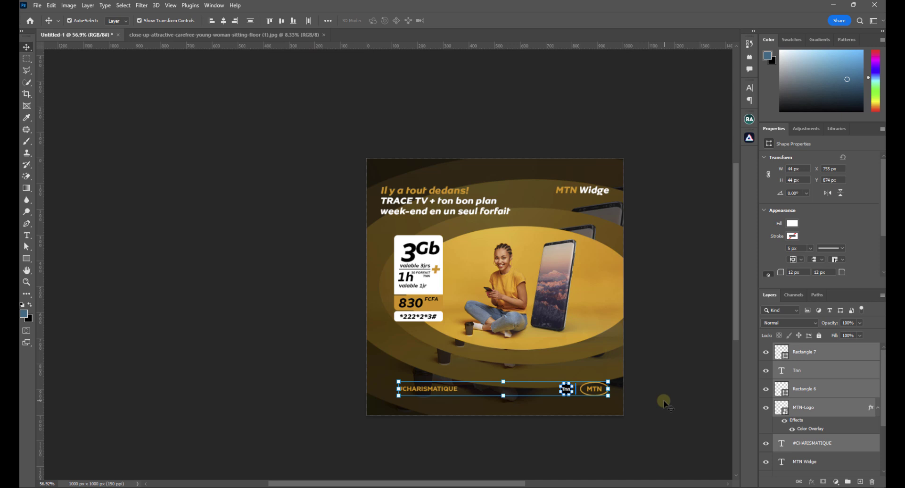
pyautogui.hotkey('ctrl', 'g')
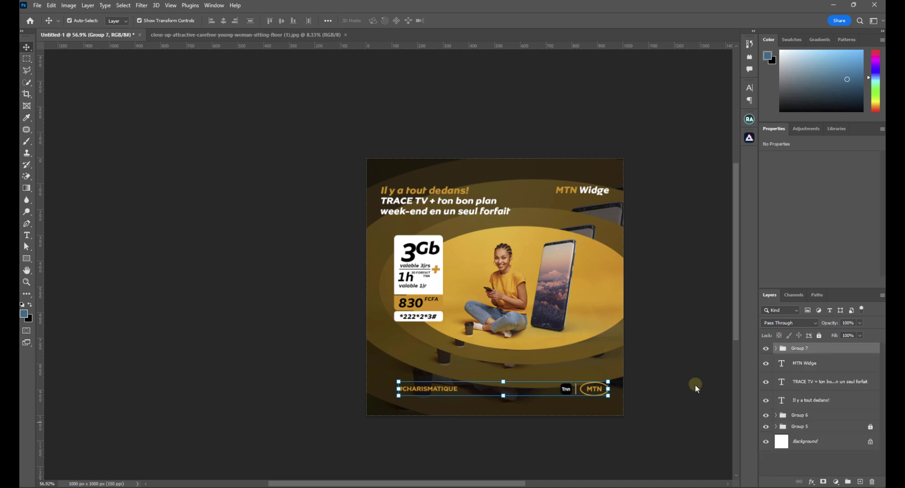
pyautogui.click(766, 348)
pyautogui.click(766, 348)
pyautogui.click(665, 359)
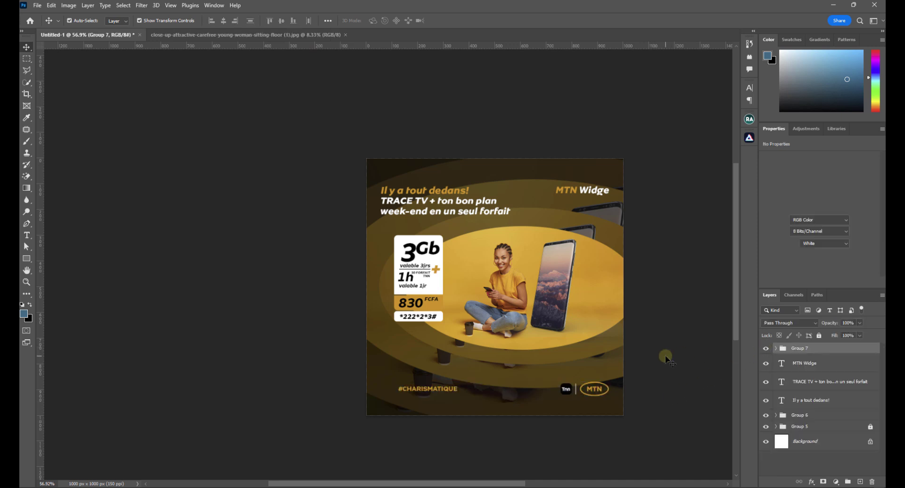
# Group the headline, tagline and "MTN Widge" text layers at the top of the flyer
pyautogui.moveTo(348, 168); pyautogui.dragTo(616, 212)
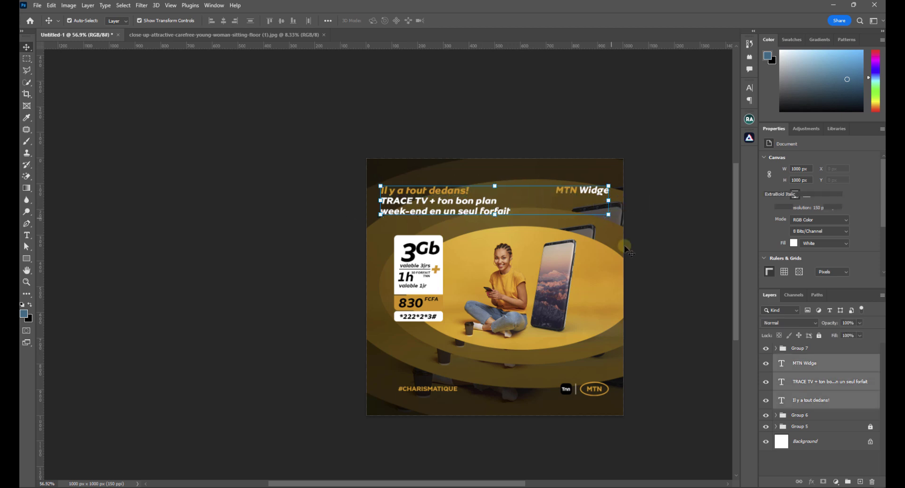
pyautogui.hotkey('ctrl', 'g')
pyautogui.click(766, 360)
pyautogui.click(765, 359)
pyautogui.click(653, 397)
pyautogui.scroll(2, 651, 398)
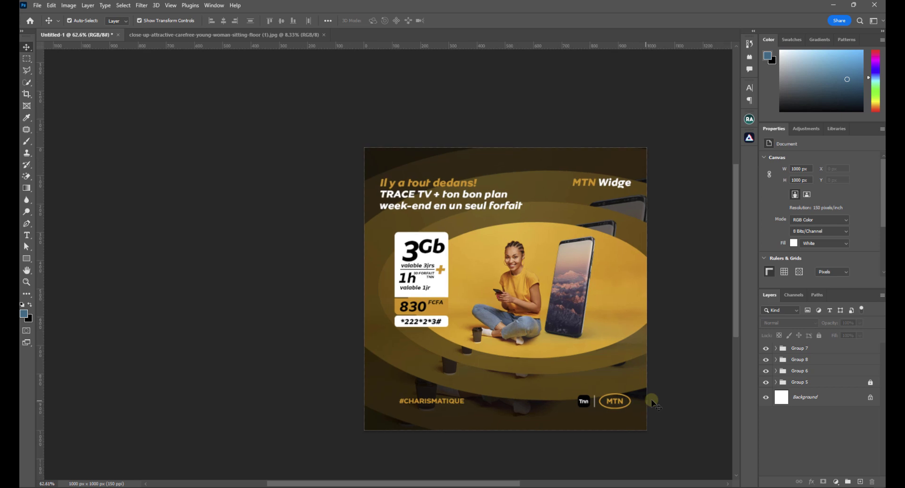
pyautogui.moveTo(662, 366); pyautogui.dragTo(615, 338)
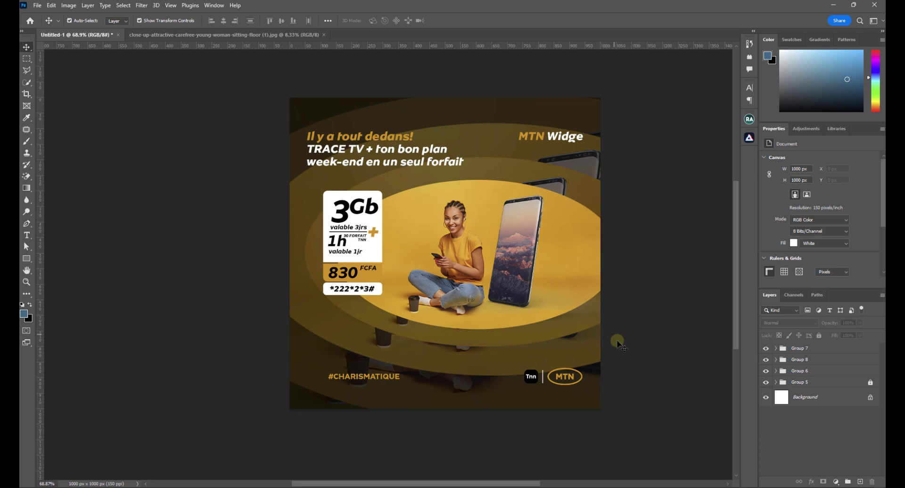
# Enlarge the offer card group slightly and place it just below the tagline, close to the flyer's left edge
pyautogui.click(767, 372)
pyautogui.click(767, 372)
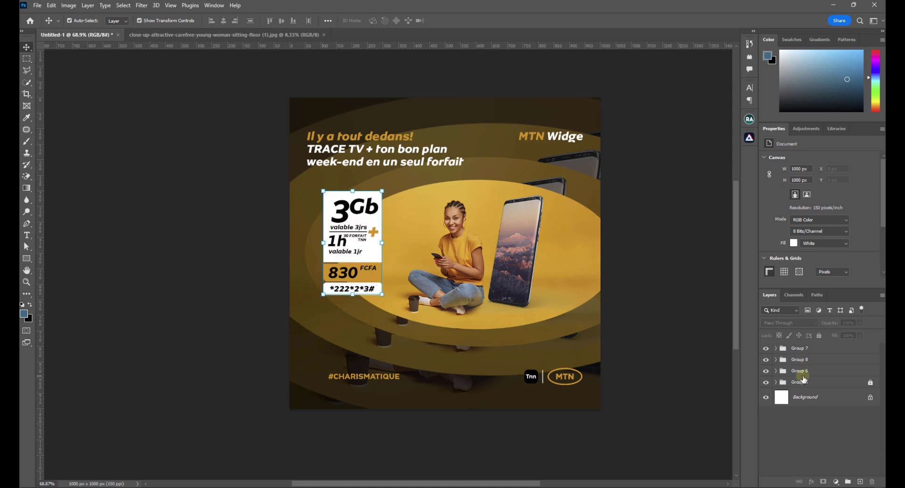
pyautogui.click(802, 371)
pyautogui.moveTo(382, 294); pyautogui.dragTo(385, 315)
pyautogui.press('Return')
pyautogui.click(198, 276)
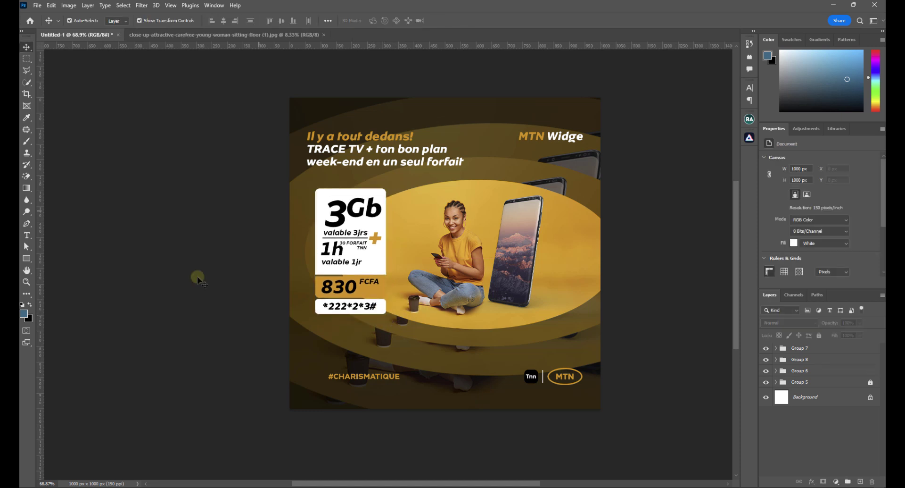
pyautogui.moveTo(303, 121); pyautogui.dragTo(353, 165)
pyautogui.click(211, 158)
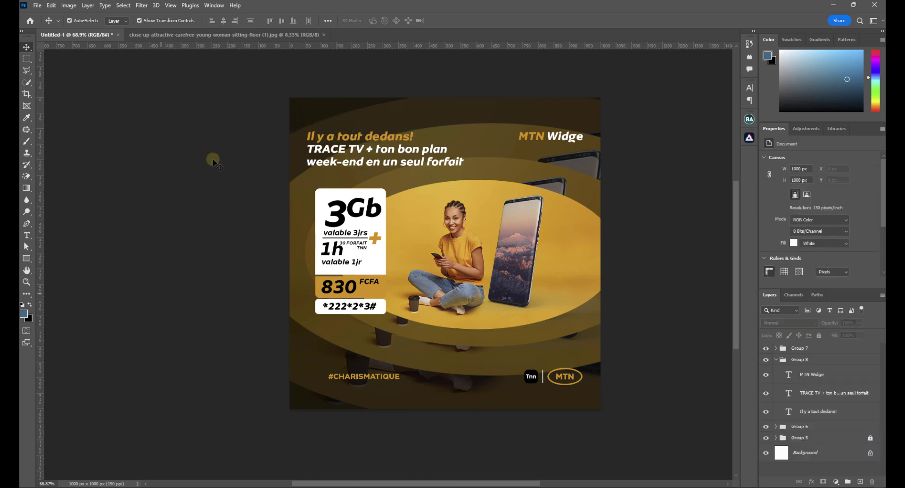
# Draw a small rectangle about 35 px high at the flyer's left edge beside the price band and set its width to 40 px
pyautogui.click(28, 259)
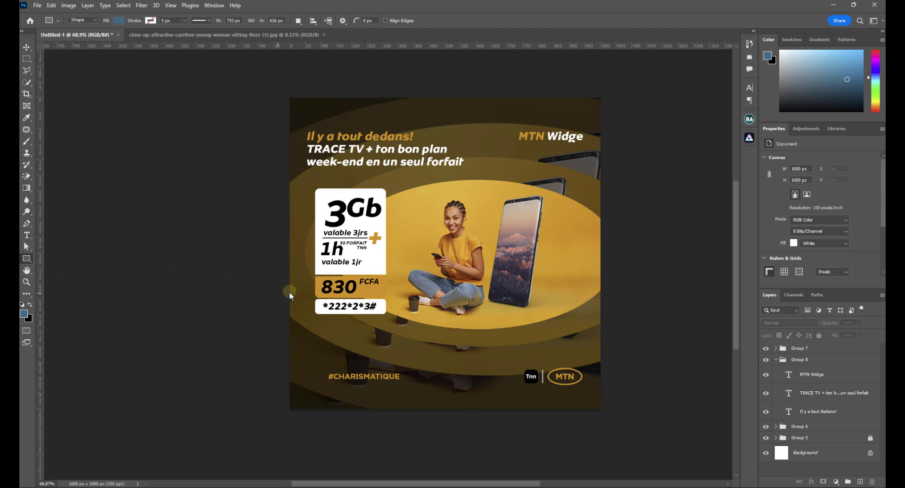
pyautogui.moveTo(290, 291); pyautogui.dragTo(302, 301)
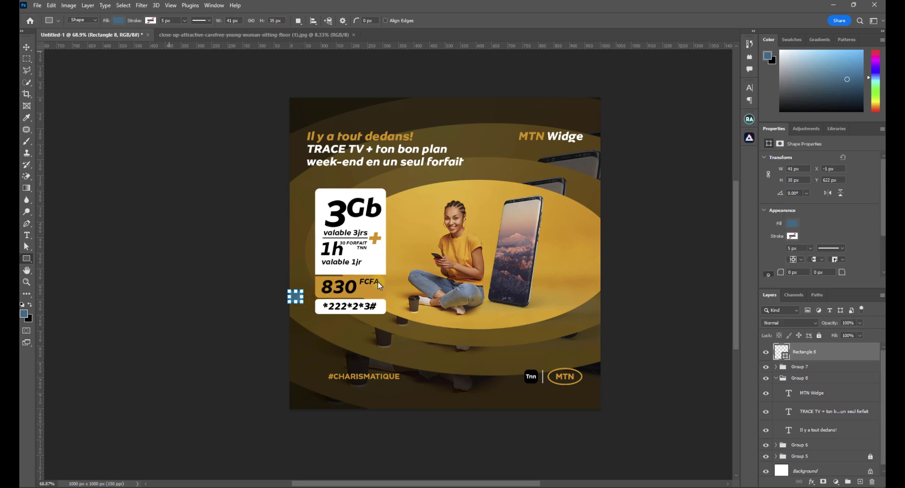
pyautogui.click(779, 170)
pyautogui.write('40')
pyautogui.press('Return')
pyautogui.click(26, 46)
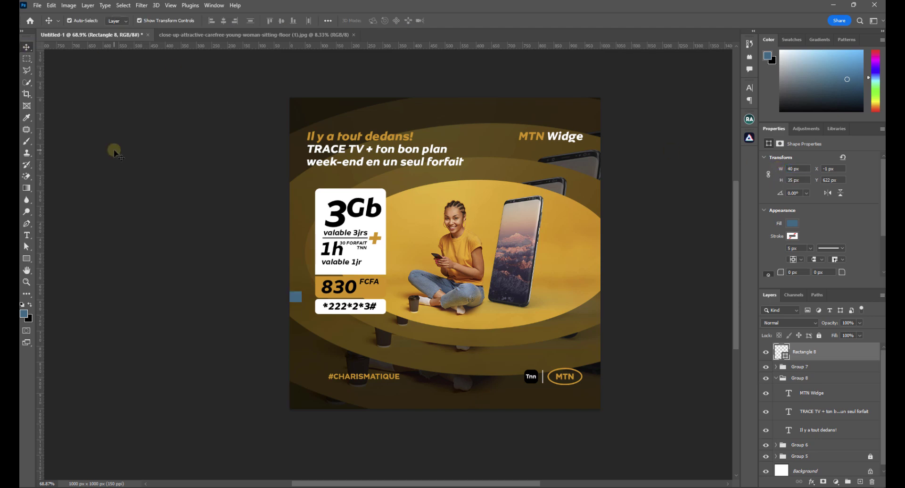
pyautogui.click(114, 150)
# Place a vertical guide along the right edge of the 40 px rectangle to mark the flyer's left margin
pyautogui.click(297, 296)
pyautogui.moveTo(38, 288); pyautogui.dragTo(305, 293)
pyautogui.click(210, 283)
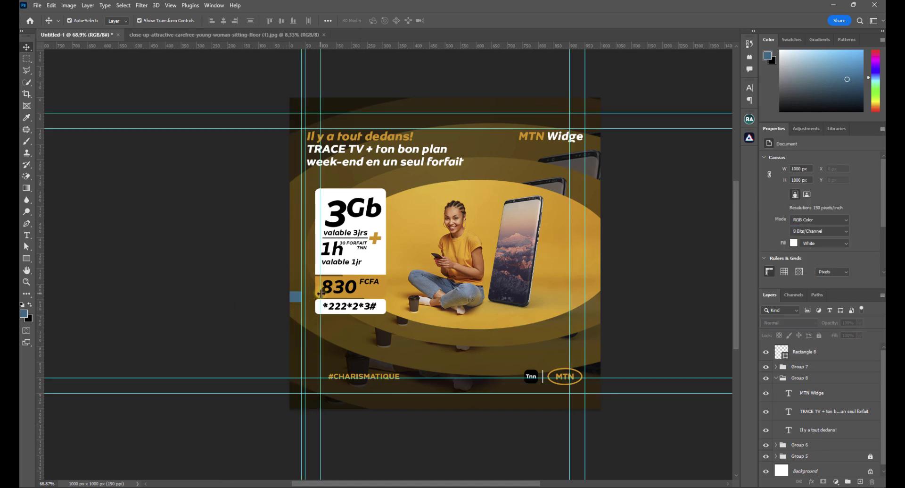
# Remove the two old vertical guides just right of the new left margin guide and the inner one near the flyer's right side
pyautogui.moveTo(320, 293); pyautogui.dragTo(24, 202)
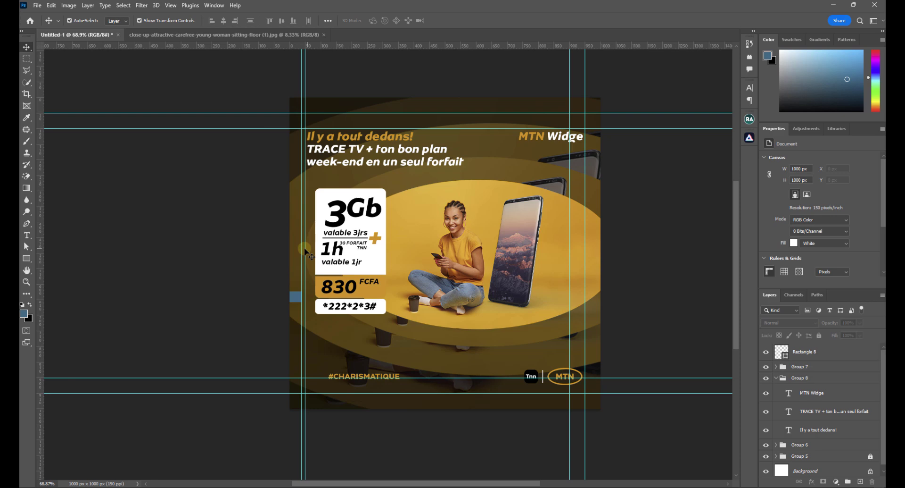
pyautogui.moveTo(305, 249); pyautogui.dragTo(26, 193)
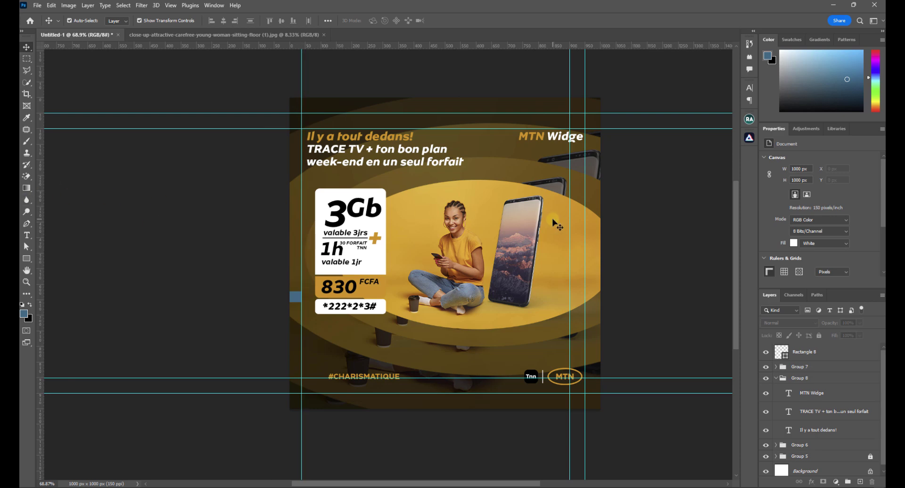
pyautogui.moveTo(570, 221); pyautogui.dragTo(22, 127)
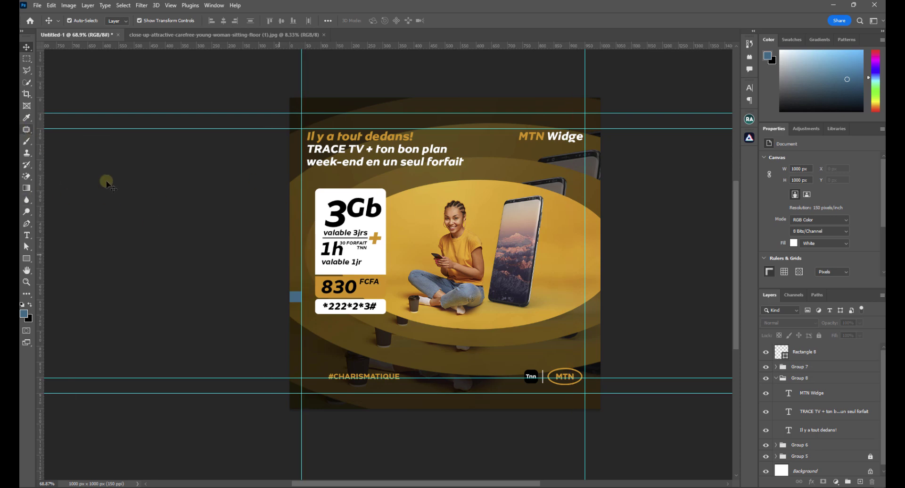
# Move the 40 px rectangle to the flyer's right edge and shift the right vertical guide to 960 px along its inner side
pyautogui.moveTo(295, 299); pyautogui.dragTo(595, 318)
pyautogui.moveTo(585, 314); pyautogui.dragTo(588, 307)
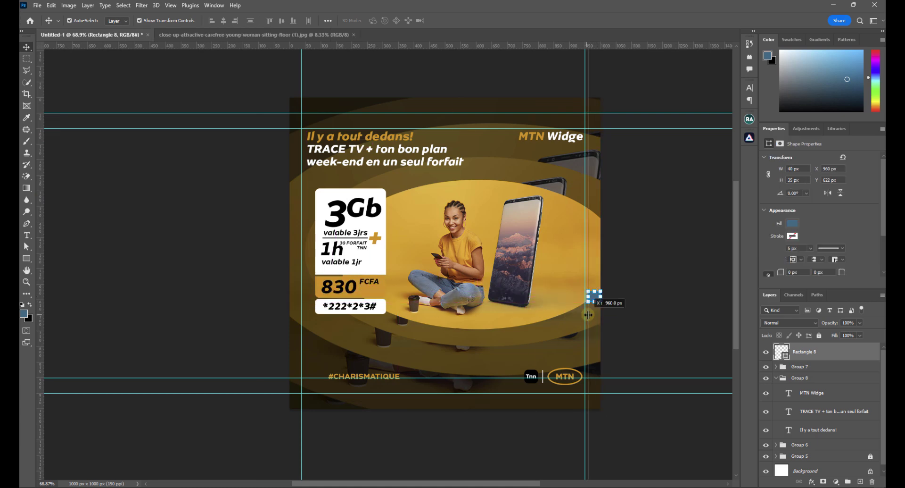
pyautogui.click(634, 304)
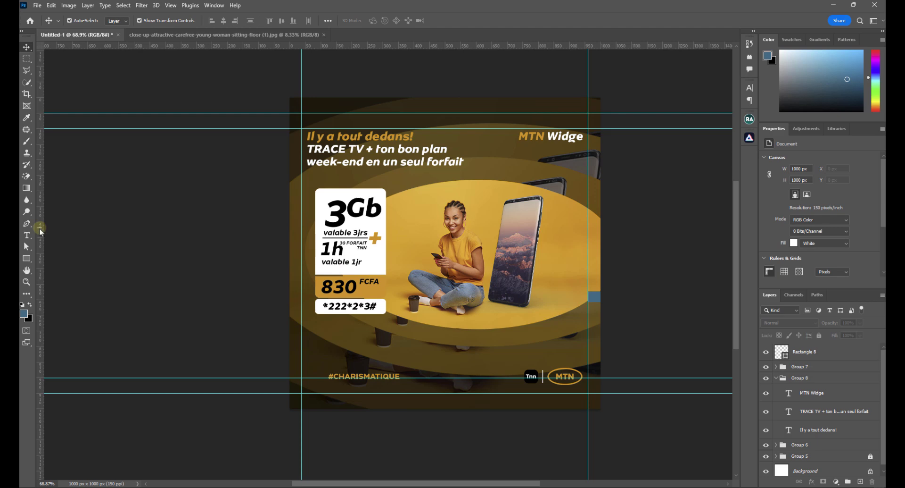
# Remove the two old horizontal guides near the flyer's top edge
pyautogui.moveTo(39, 229); pyautogui.dragTo(24, 216)
pyautogui.moveTo(455, 114); pyautogui.dragTo(445, 9)
pyautogui.moveTo(423, 128); pyautogui.dragTo(426, 11)
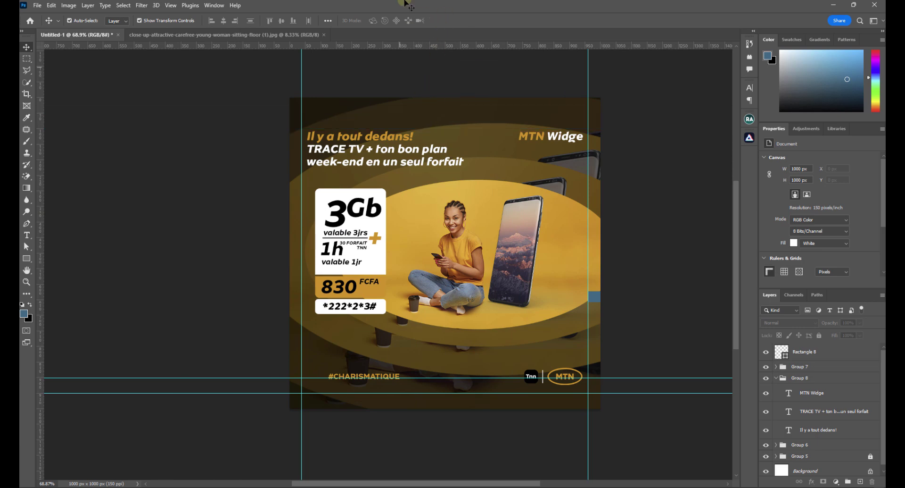
# Move the rectangle to the flyer's top edge, set its height to 40 px, and place a horizontal guide along its lower side
pyautogui.moveTo(595, 298); pyautogui.dragTo(567, 107)
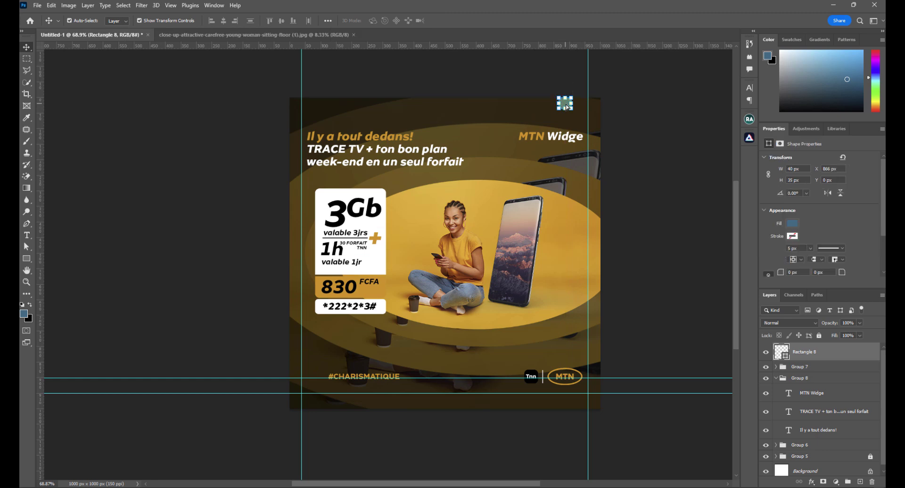
pyautogui.click(800, 180)
pyautogui.write('40')
pyautogui.press('Return')
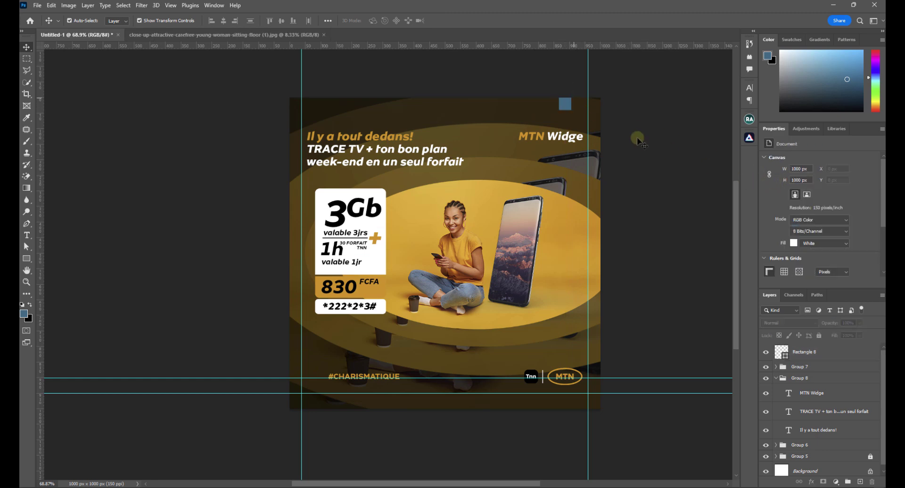
pyautogui.moveTo(573, 46); pyautogui.dragTo(577, 110)
pyautogui.click(631, 87)
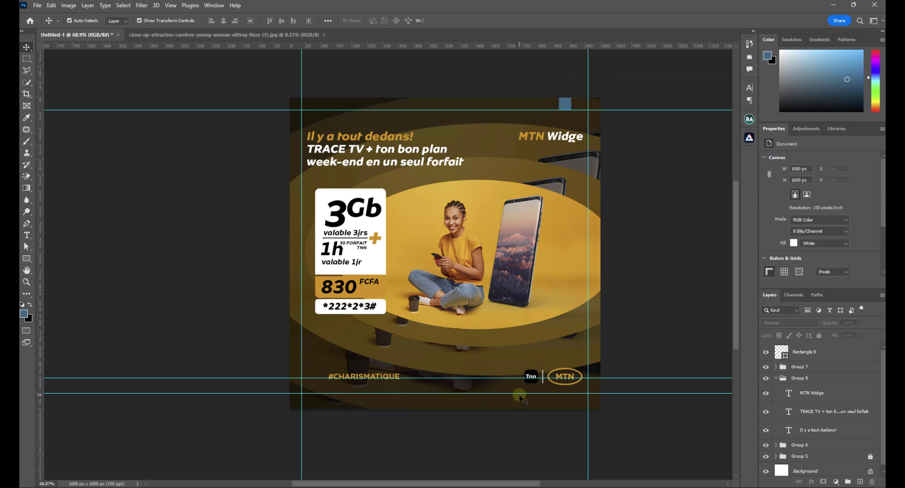
# Replace the old lower horizontal guides with one along the upper side of the 40 px square placed at the flyer's bottom edge
pyautogui.moveTo(509, 393); pyautogui.dragTo(492, 477)
pyautogui.moveTo(567, 108); pyautogui.dragTo(555, 406)
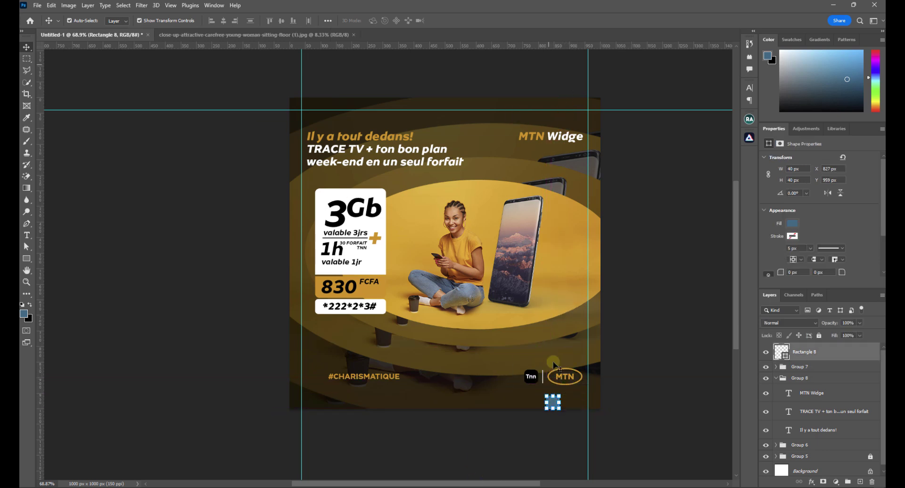
pyautogui.moveTo(554, 46); pyautogui.dragTo(556, 395)
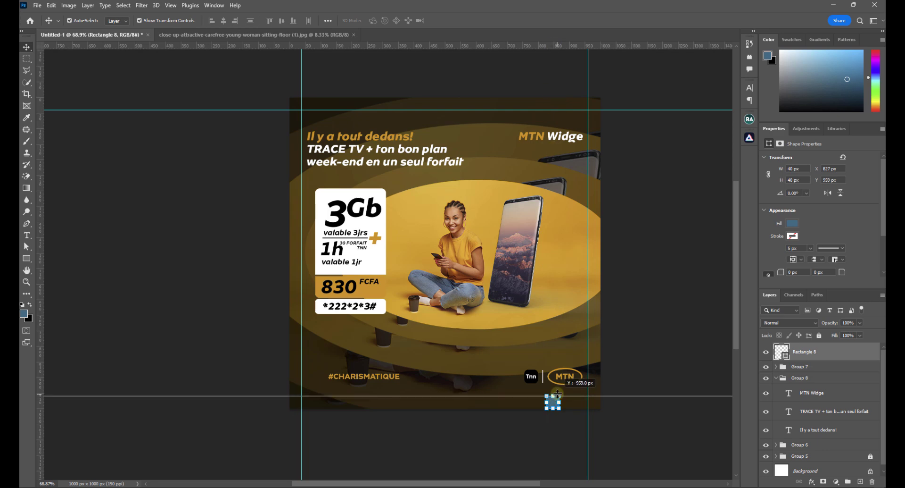
pyautogui.click(673, 329)
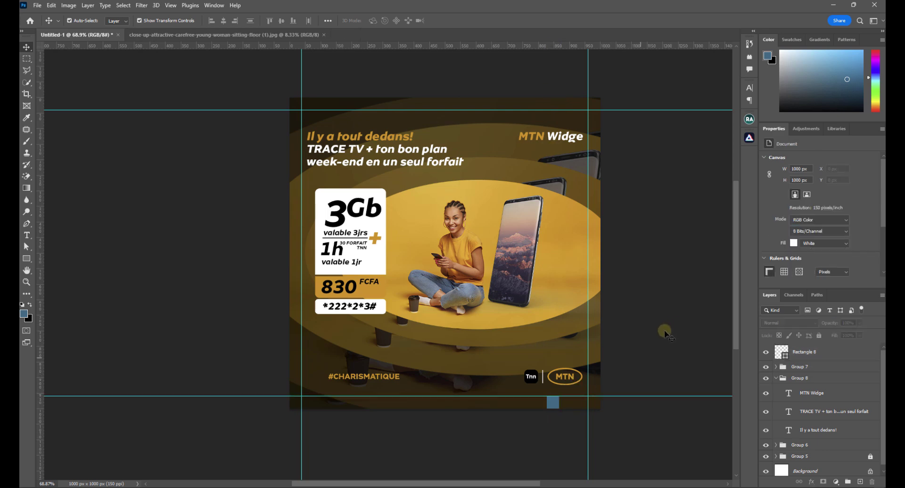
# Delete the 40 px square used for measuring the margins
pyautogui.click(554, 403)
pyautogui.press('Delete')
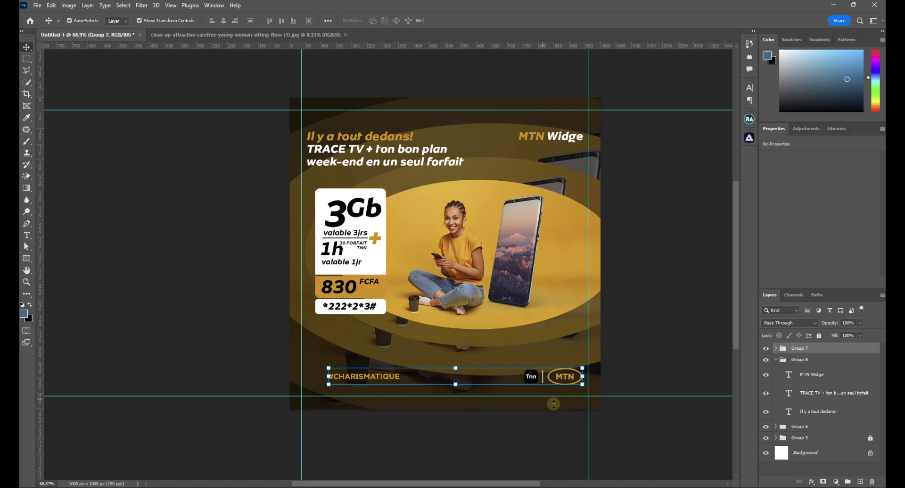
pyautogui.click(612, 250)
# Align the three-line tagline and the #CHARISMATIQUE hashtag to the left margin guide
pyautogui.moveTo(313, 125); pyautogui.dragTo(332, 162)
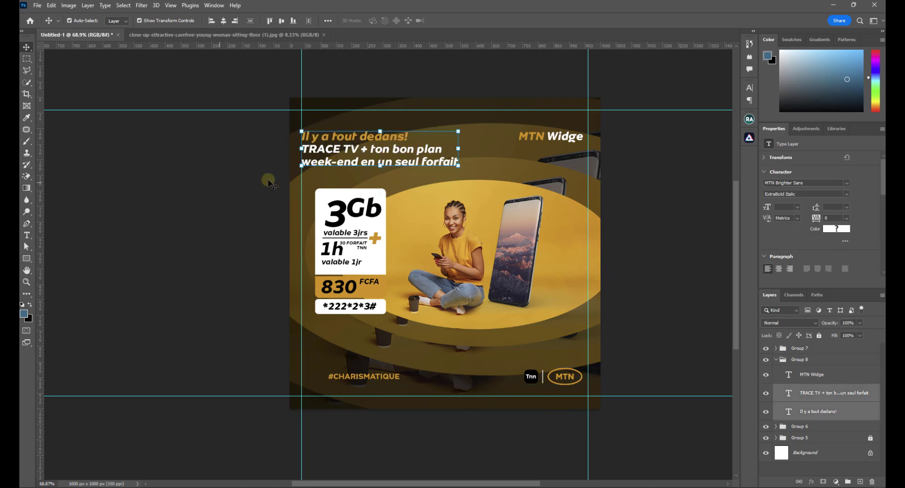
pyautogui.click(196, 201)
pyautogui.click(330, 376)
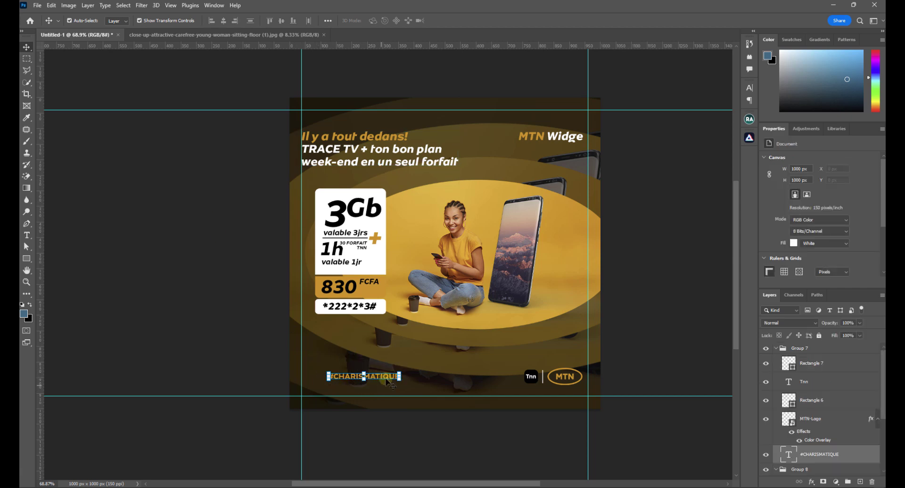
pyautogui.moveTo(386, 380); pyautogui.dragTo(359, 383)
pyautogui.click(157, 364)
# Align the Tnn and MTN logo footer and the MTN Widge heading to the right margin guide
pyautogui.moveTo(482, 369)
pyautogui.mouseDown()
pyautogui.moveTo(579, 386)
pyautogui.moveTo(484, 373)
pyautogui.mouseUp()
pyautogui.moveTo(578, 383); pyautogui.dragTo(585, 384)
pyautogui.moveTo(563, 137); pyautogui.dragTo(569, 137)
pyautogui.click(669, 191)
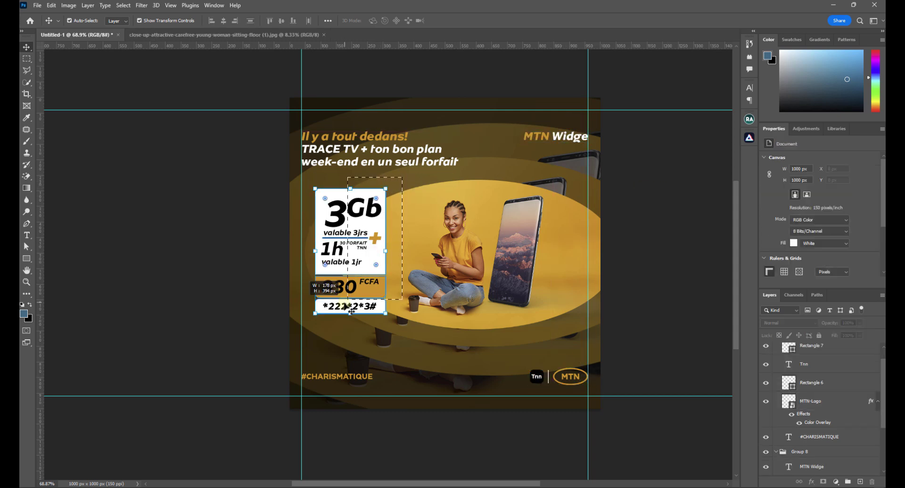
# Move the complete offer card with its price and code bands slightly down and closer to the left margin guide
pyautogui.click(363, 244)
pyautogui.moveTo(363, 244); pyautogui.dragTo(358, 256)
pyautogui.click(638, 289)
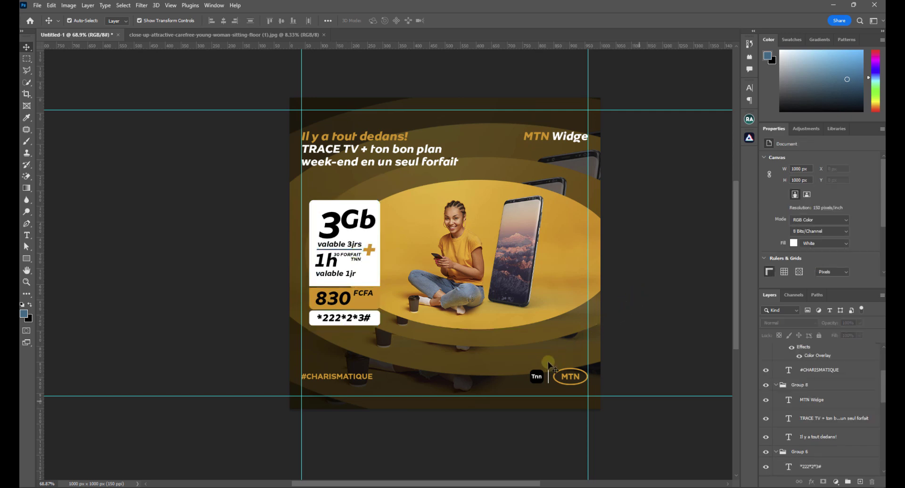
# Hide the guides to show the flyer without them
pyautogui.scroll(-1, 544, 367)
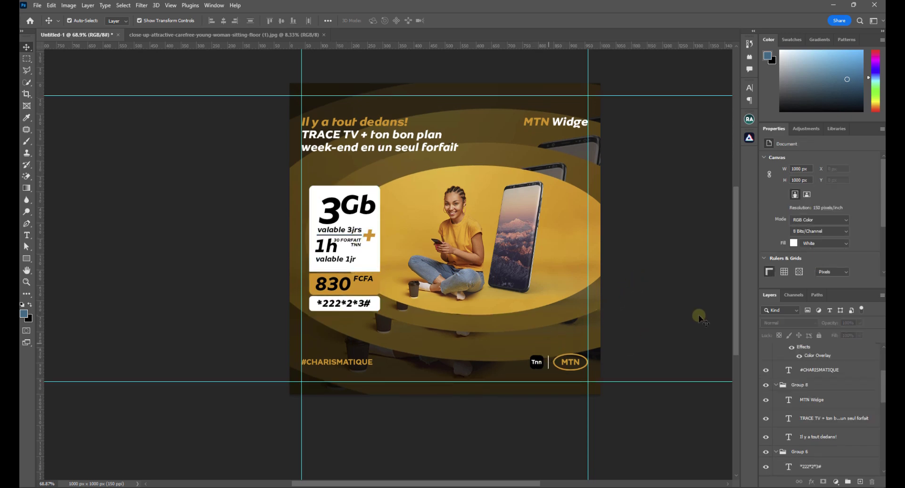
pyautogui.press('ctrl')
pyautogui.hotkey('ctrl', ';')
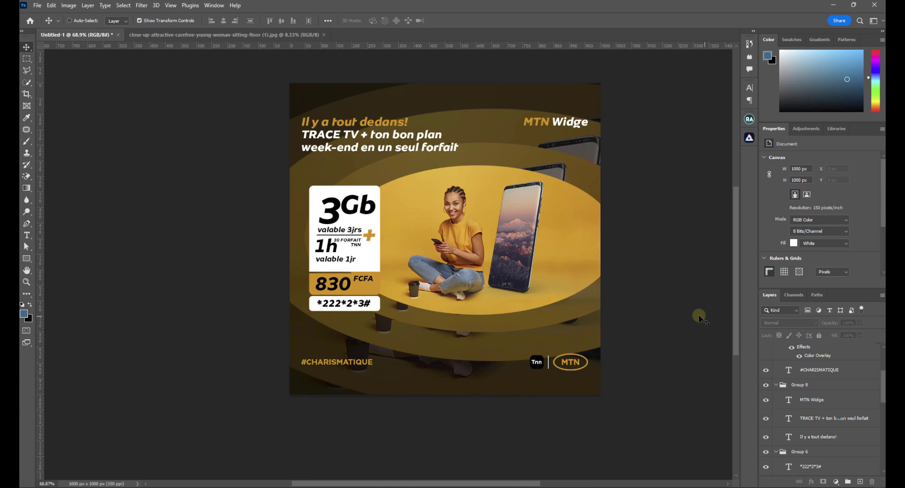
pyautogui.scroll(-3, 700, 317)
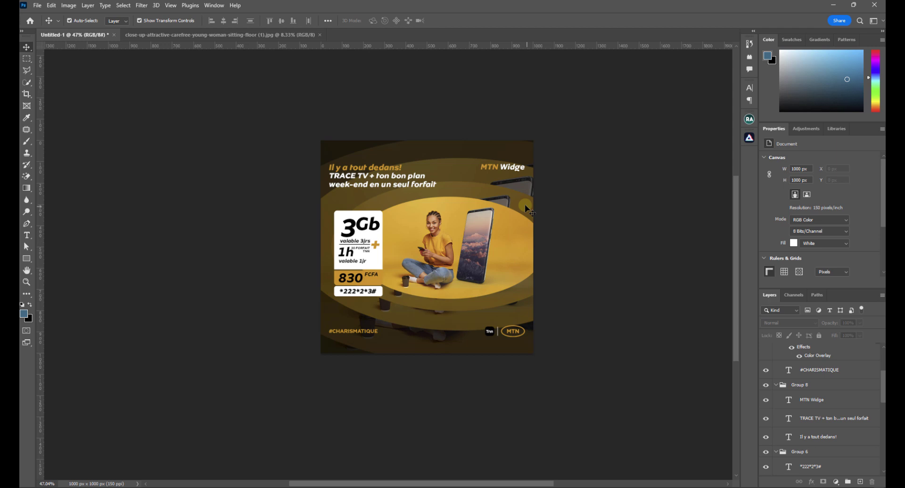
# Collapse Group 7, Group 8 and Group 6 in the layer stack
pyautogui.scroll(3, 792, 369)
pyautogui.click(776, 347)
pyautogui.click(775, 359)
pyautogui.click(776, 371)
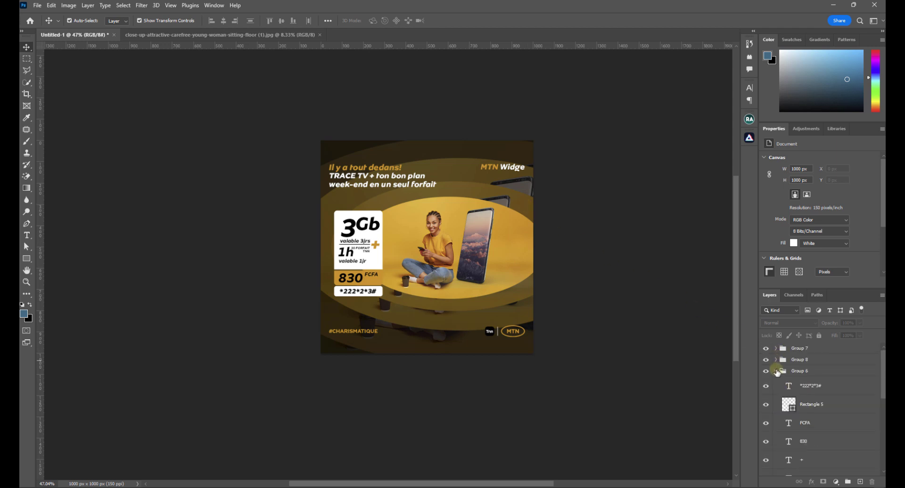
pyautogui.click(776, 370)
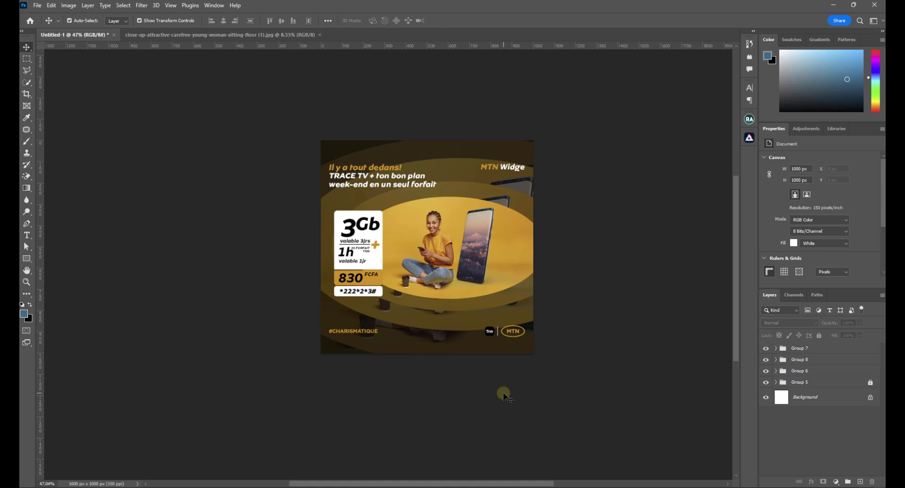
# Unlock Group 5 and increase the opacity of its black Rectangle 1 overlay to darken the background
pyautogui.click(870, 383)
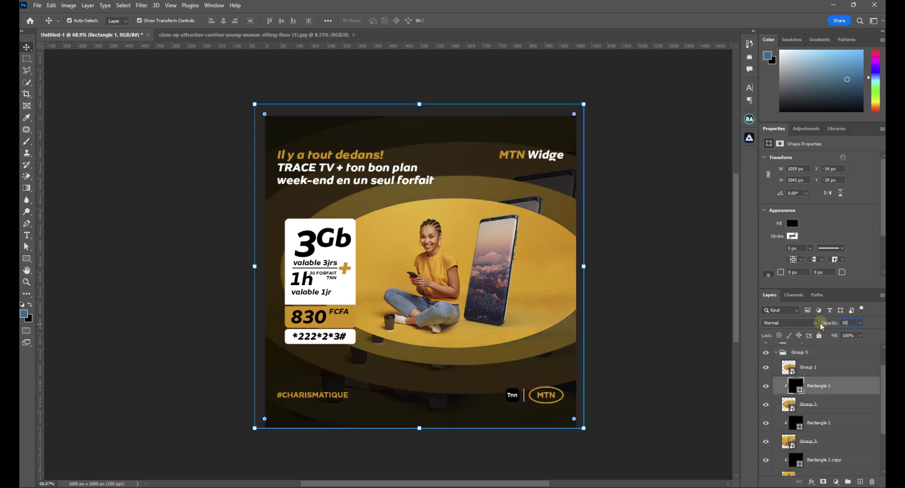
pyautogui.click(693, 389)
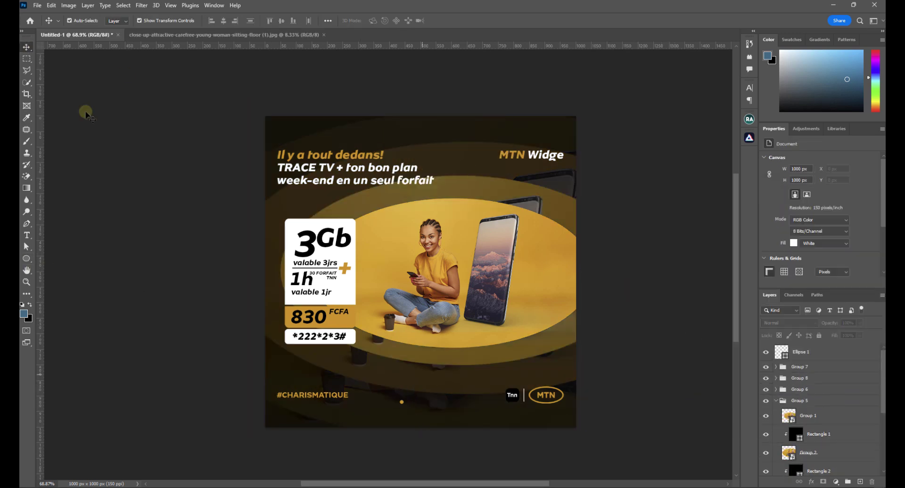
# Add a row of three small gold dots and place it just below the #CHARISMATIQUE hashtag
pyautogui.scroll(5, 405, 402)
pyautogui.moveTo(420, 392); pyautogui.dragTo(467, 404)
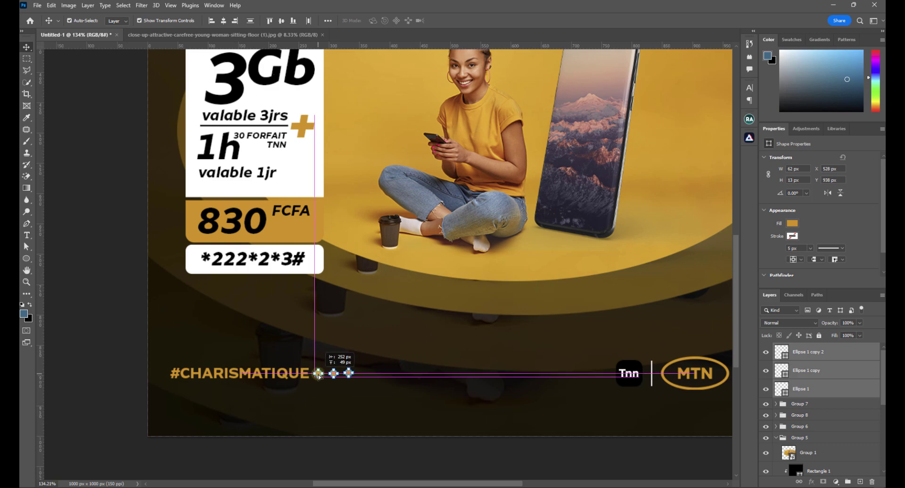
pyautogui.scroll(2, 390, 358)
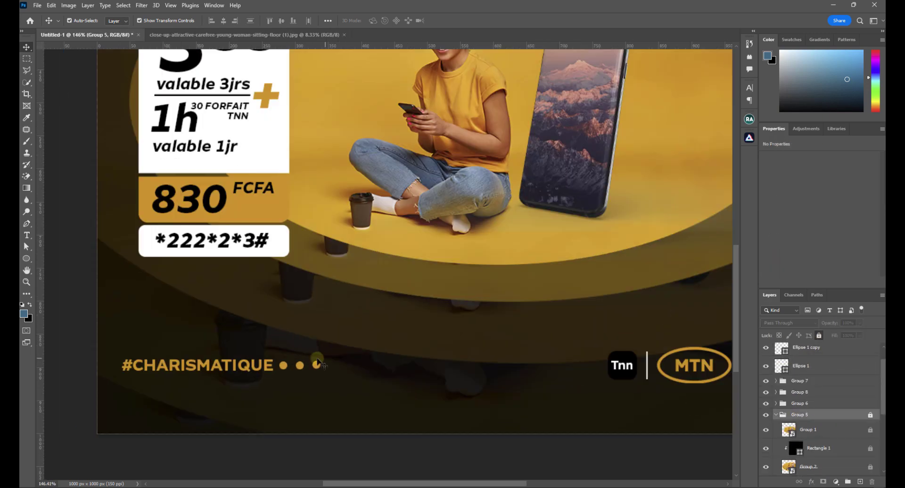
pyautogui.scroll(4, 424, 319)
# Add a Hue/Saturation adjustment with saturation +9 and a Selective Color adjustment above all other layers
pyautogui.scroll(-4, 286, 376)
pyautogui.scroll(-4, 286, 376)
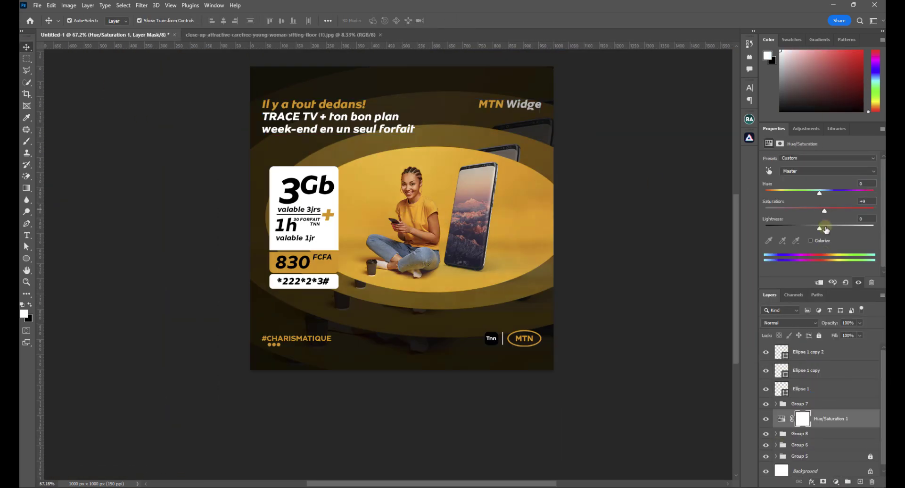
pyautogui.click(836, 481)
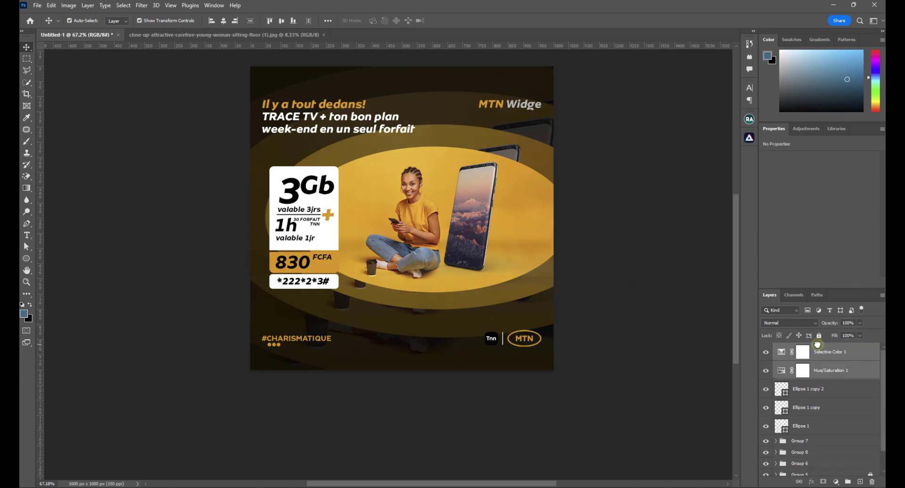
# Save the flyer as a Photoshop document named Mtn Design Done
pyautogui.hotkey('shift', 'ctrl', 's')
pyautogui.write('Mtn Design Done')
pyautogui.click(372, 253)
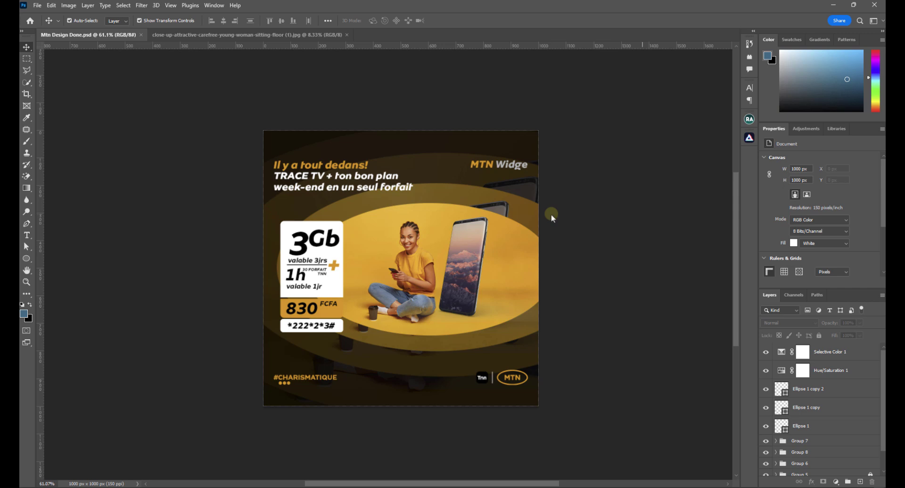
pyautogui.press('super')
pyautogui.click(633, 479)
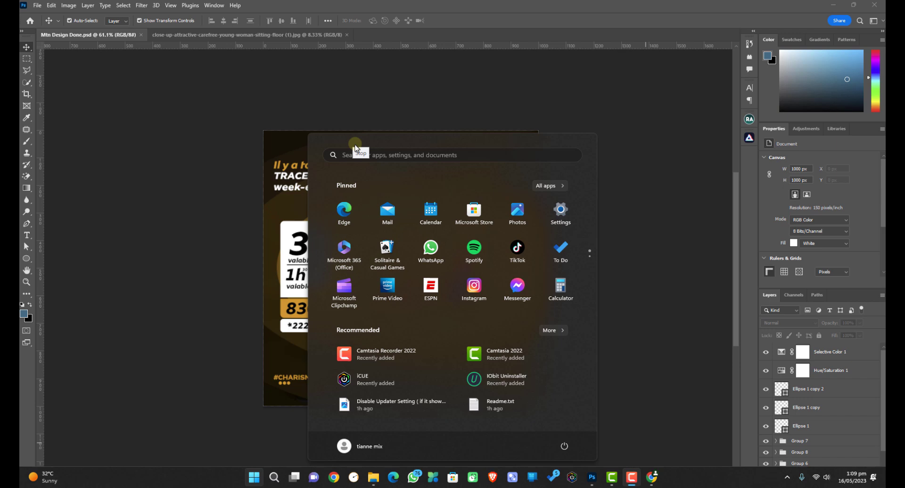
pyautogui.click(516, 81)
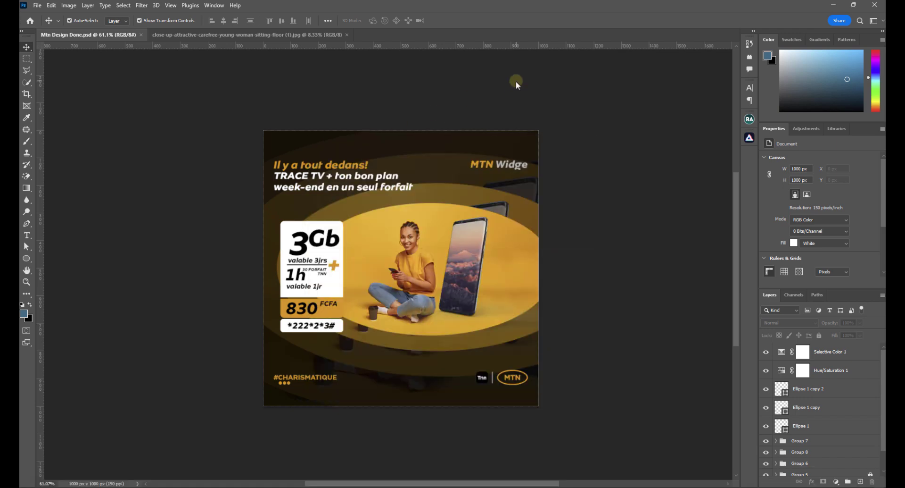